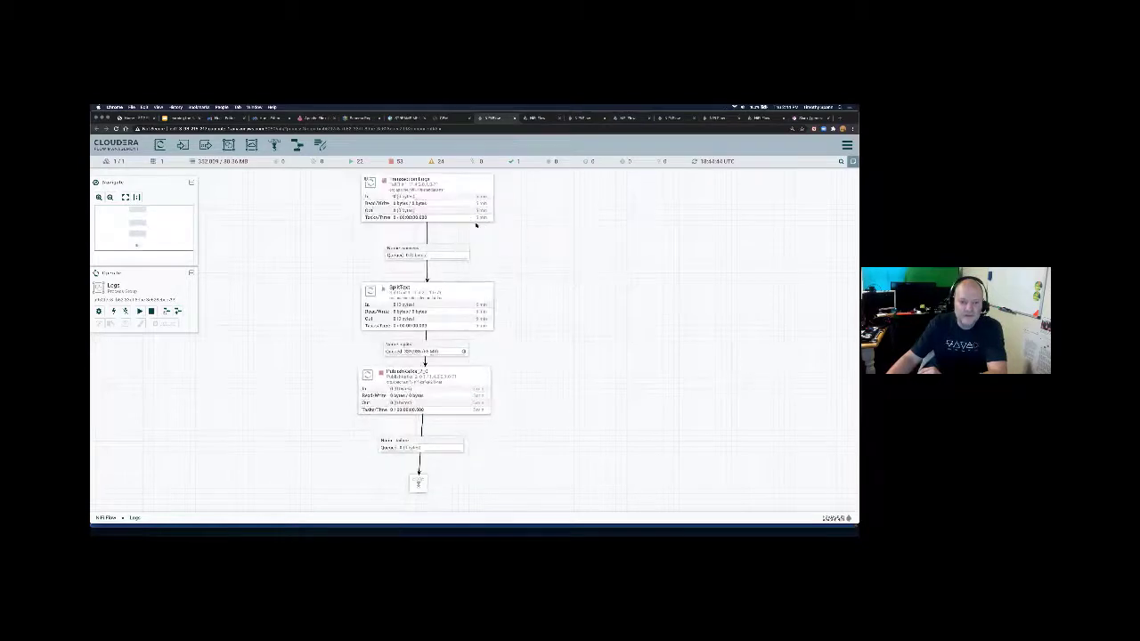
Step: Review the configured properties of the Transaction Logs processor, then close its configuration without changes
{"action": "left_click_drag", "start_coordinate": [471, 209], "coordinate": [471, 220]}
{"action": "right_click", "coordinate": [471, 216]}
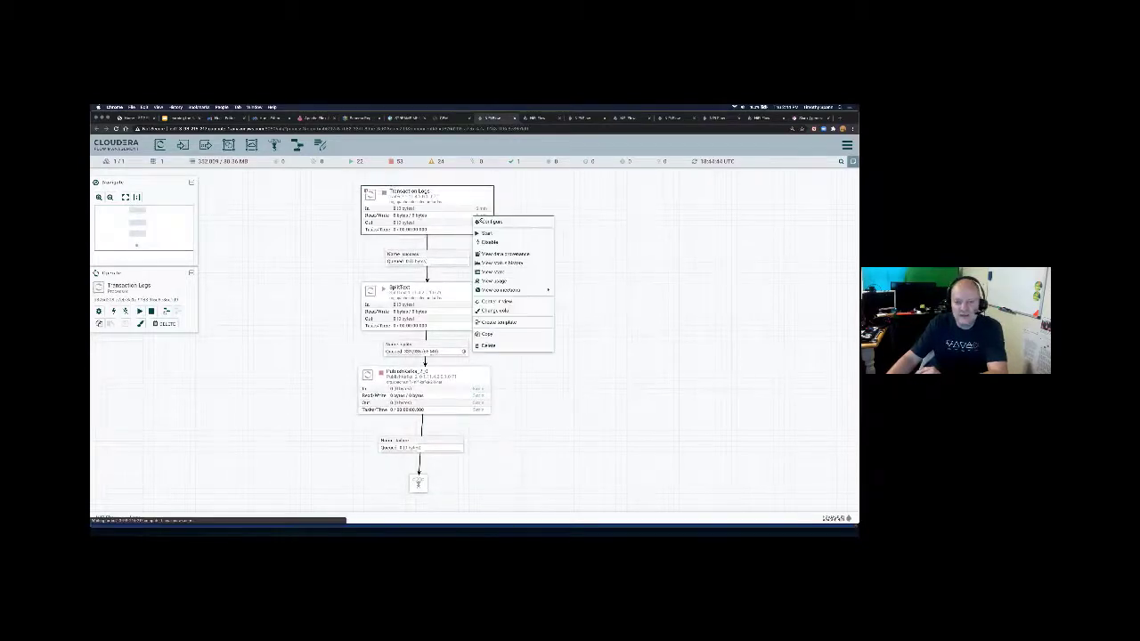
{"action": "left_click", "coordinate": [499, 223]}
{"action": "left_click", "coordinate": [439, 269]}
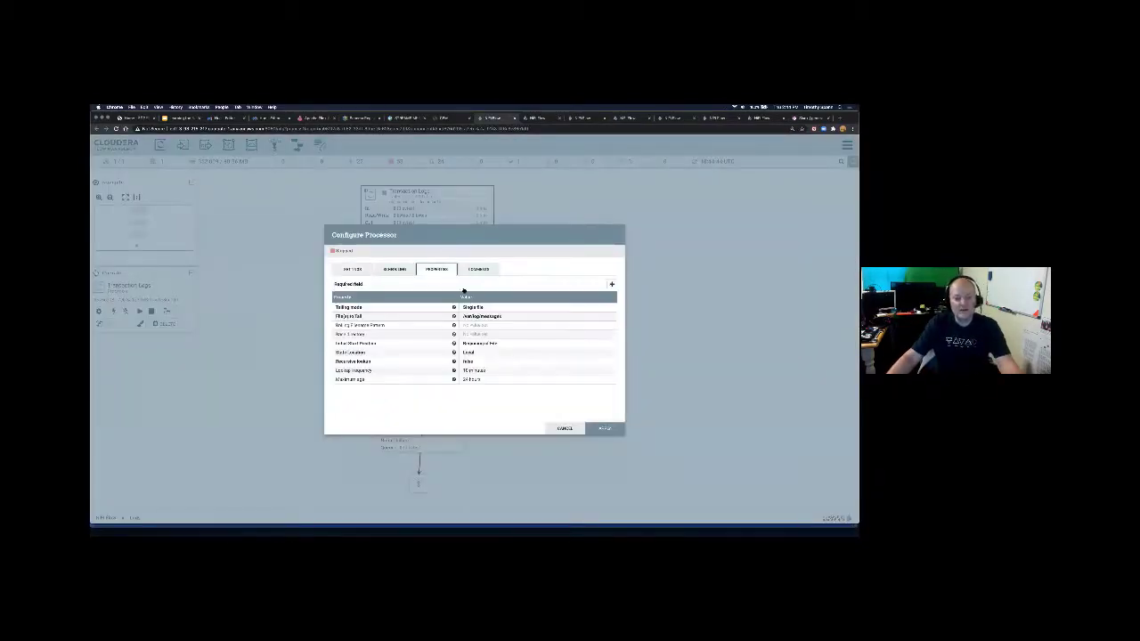
{"action": "key", "text": "Escape"}
Step: Review the properties of the running SplitText processor and close its details
{"action": "right_click", "coordinate": [491, 337]}
{"action": "left_click", "coordinate": [485, 310]}
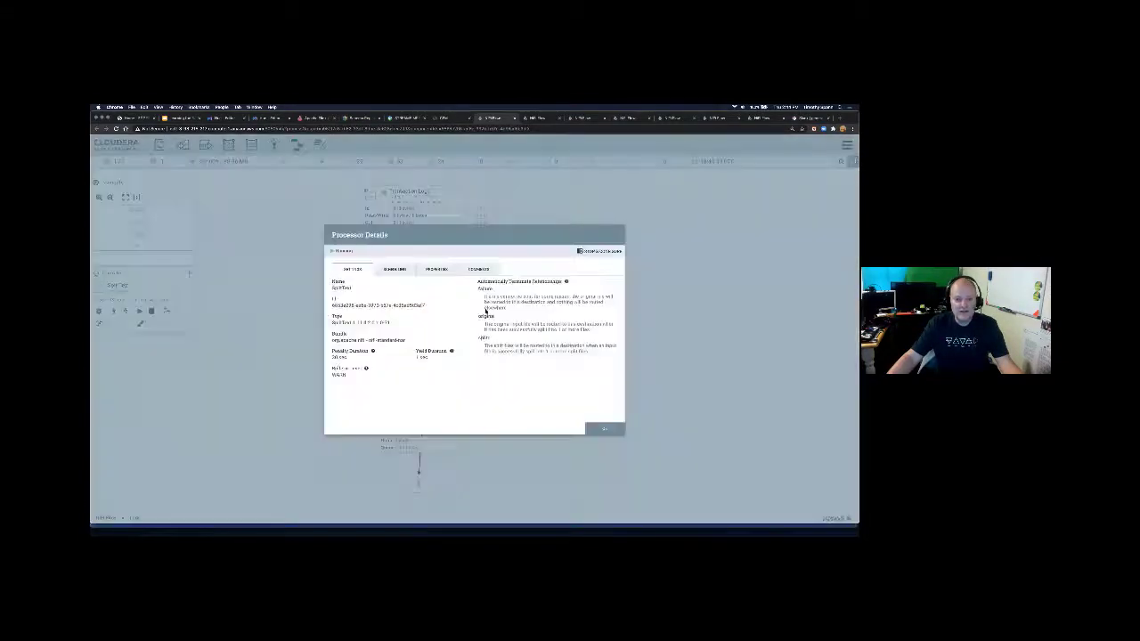
{"action": "left_click", "coordinate": [436, 269]}
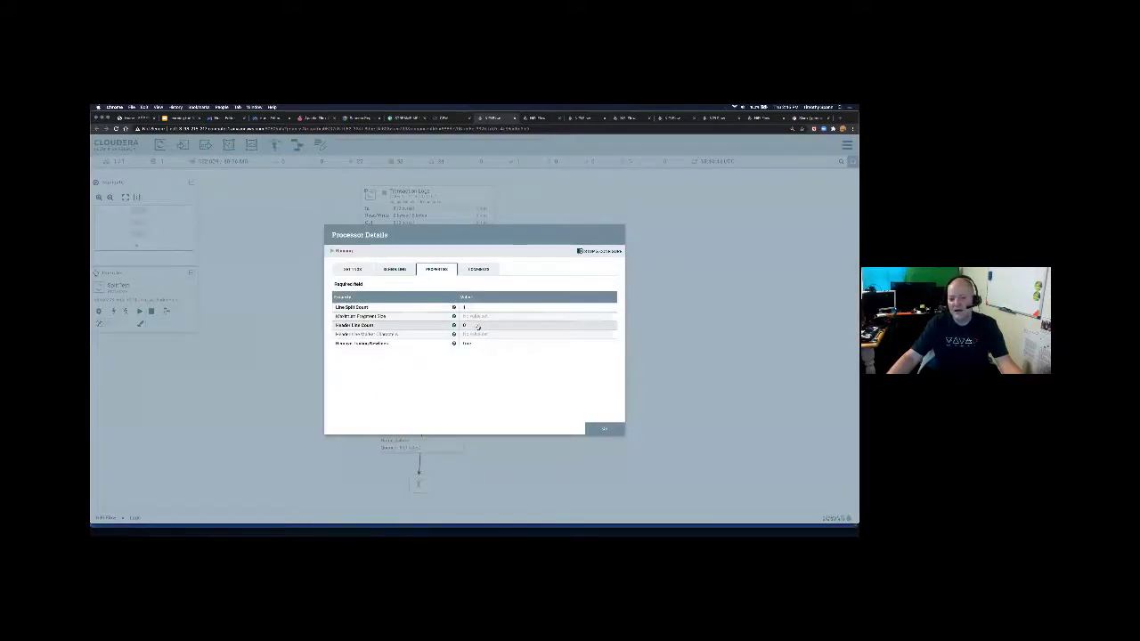
{"action": "key", "text": "Escape"}
{"action": "right_click", "coordinate": [447, 345]}
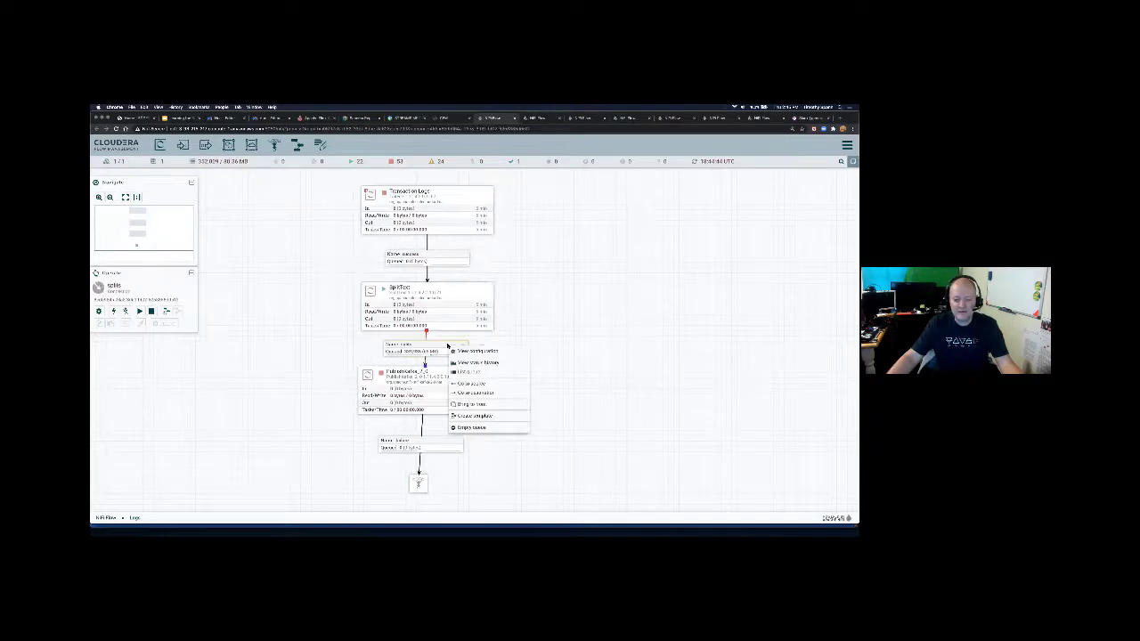
{"action": "left_click", "coordinate": [423, 349]}
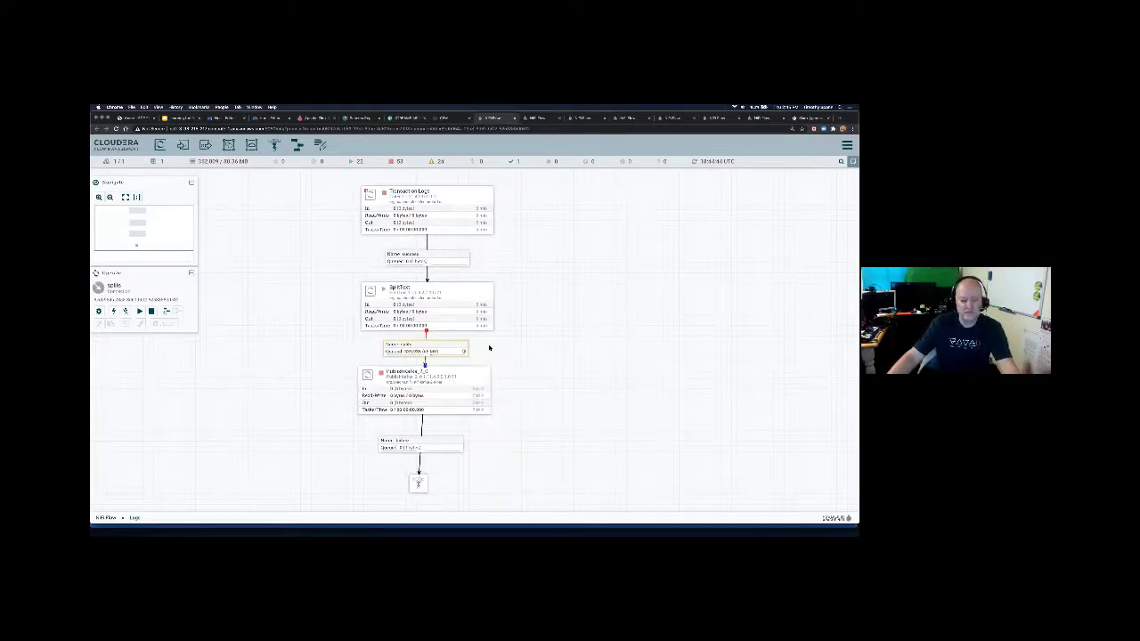
{"action": "right_click", "coordinate": [443, 348]}
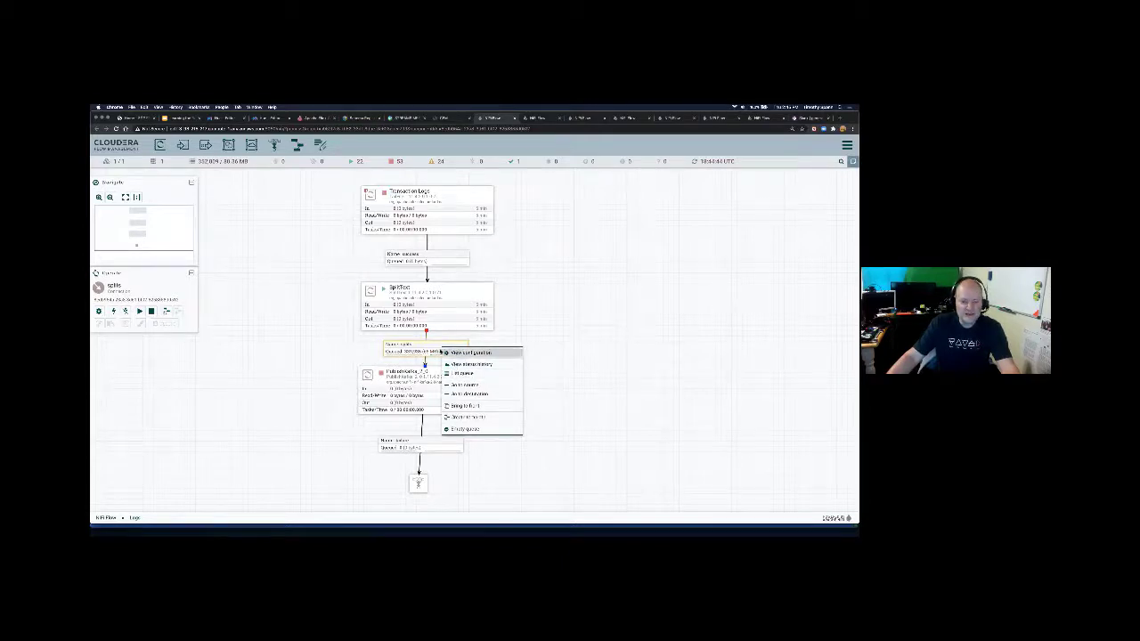
Step: Stop the SplitText processor and start the Transaction Logs processor, refreshing the canvas status
{"action": "right_click", "coordinate": [397, 312]}
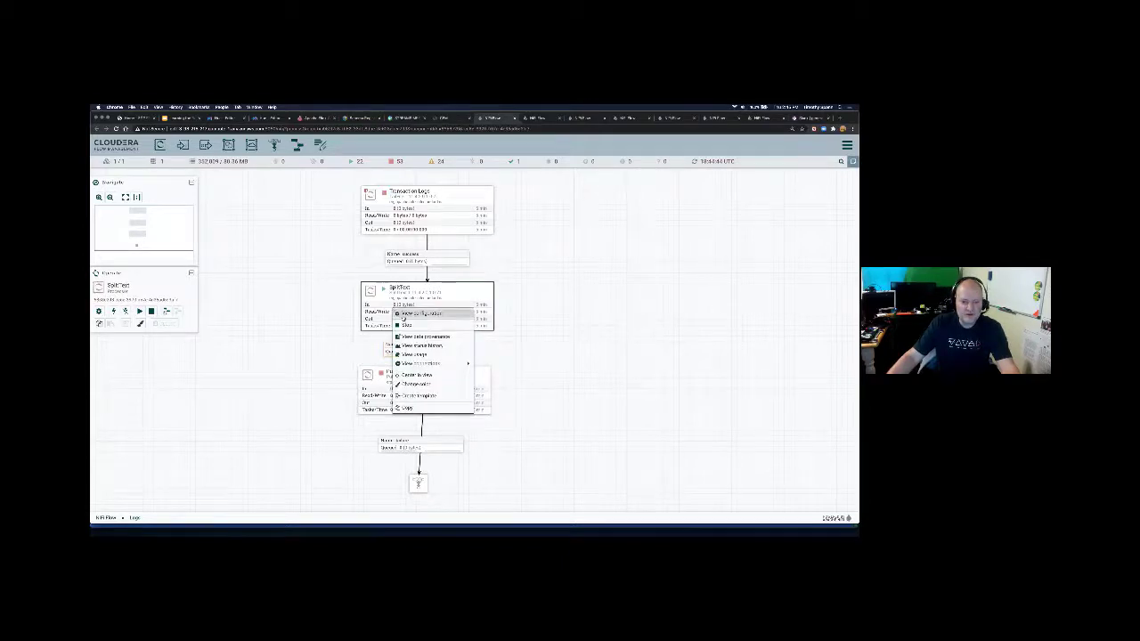
{"action": "right_click", "coordinate": [463, 216]}
{"action": "left_click", "coordinate": [484, 232]}
{"action": "right_click", "coordinate": [547, 253]}
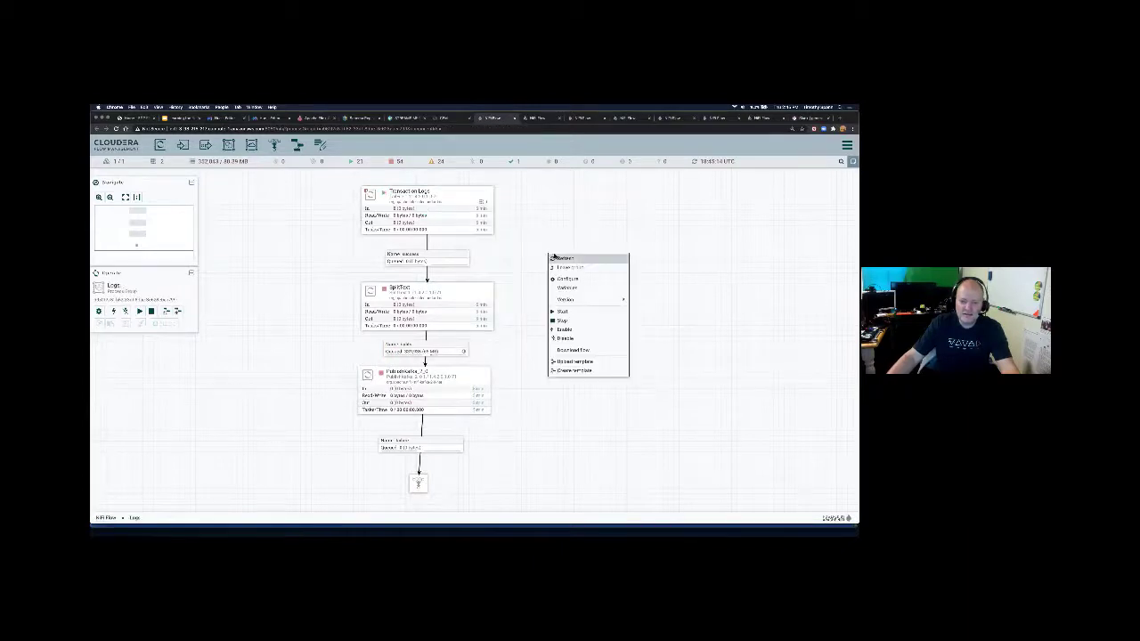
{"action": "left_click", "coordinate": [560, 257]}
Step: Enter a trial name in the settings of the splits connection between SplitText and PublishKafka_2_0
{"action": "left_click_drag", "start_coordinate": [552, 353], "coordinate": [549, 322]}
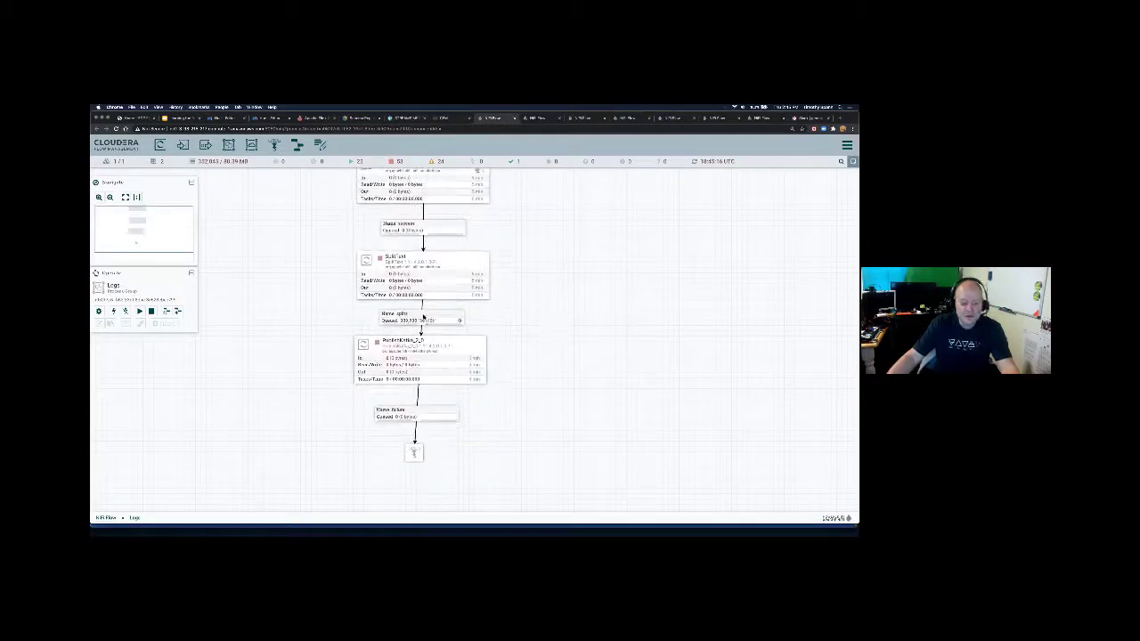
{"action": "right_click", "coordinate": [424, 319]}
{"action": "left_click", "coordinate": [436, 323]}
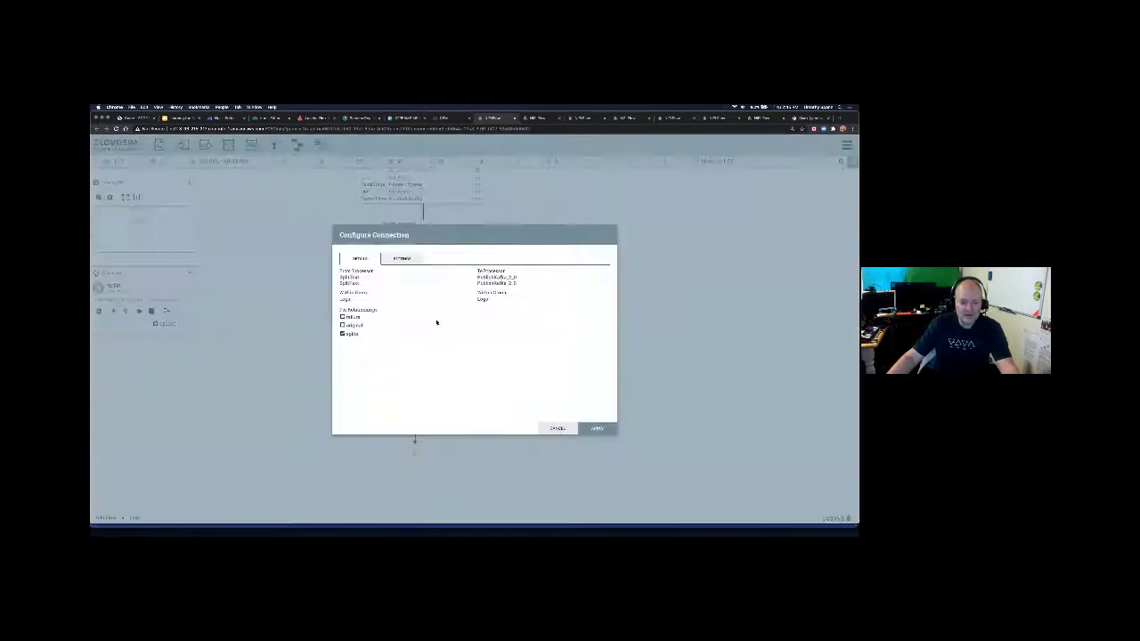
{"action": "left_click", "coordinate": [402, 260]}
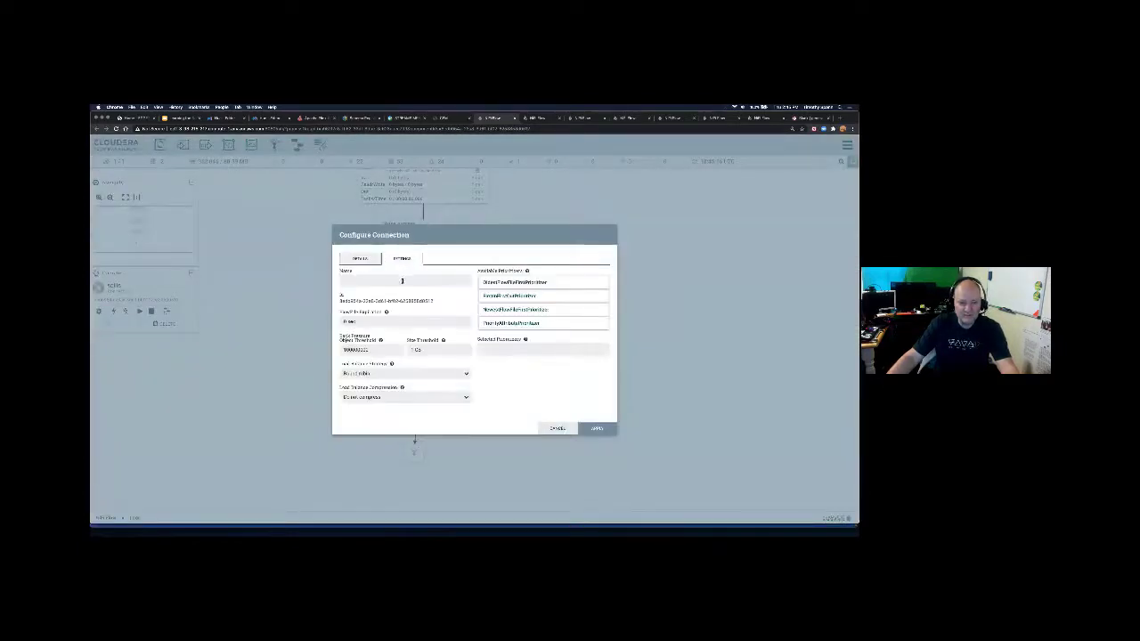
{"action": "left_click", "coordinate": [402, 282]}
{"action": "type", "text": "test"}
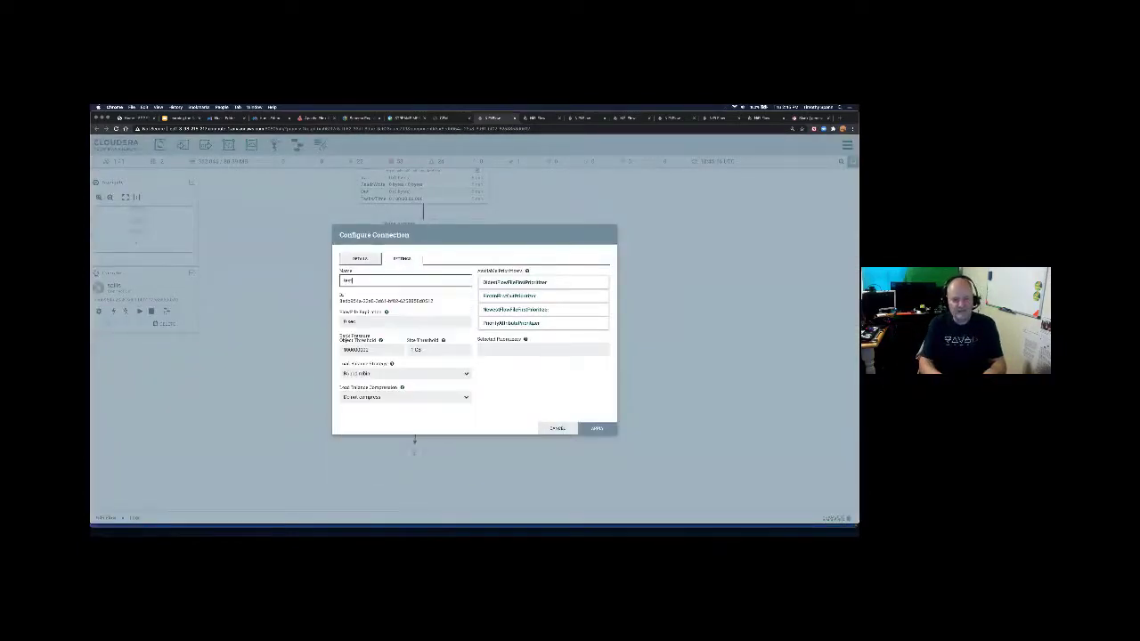
{"action": "type", "text": "1"}
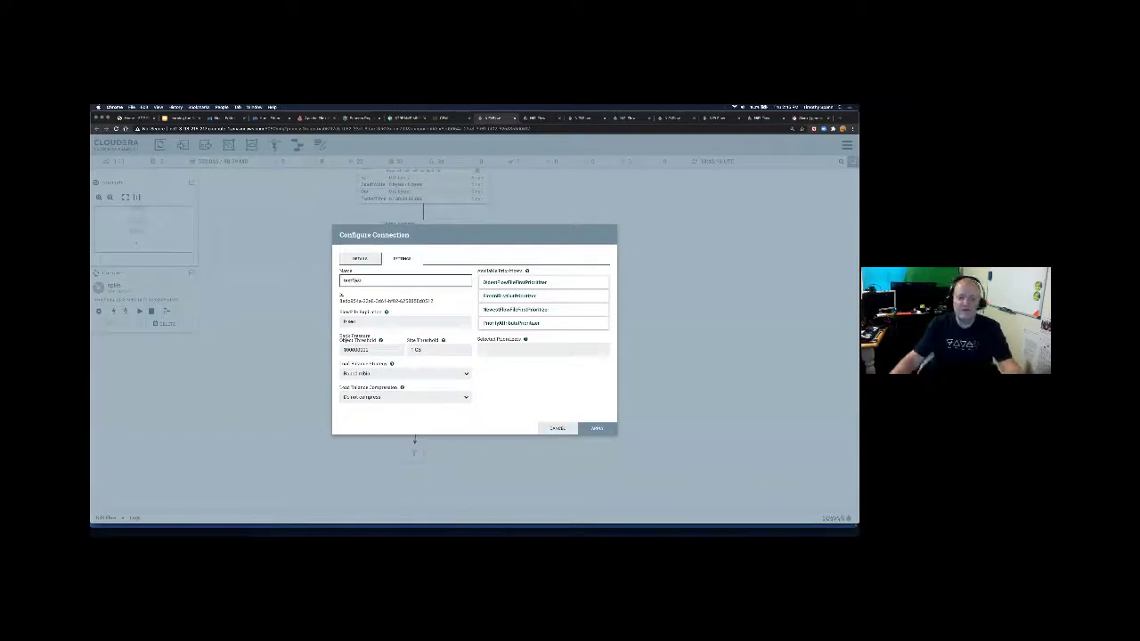
{"action": "left_click", "coordinate": [509, 377]}
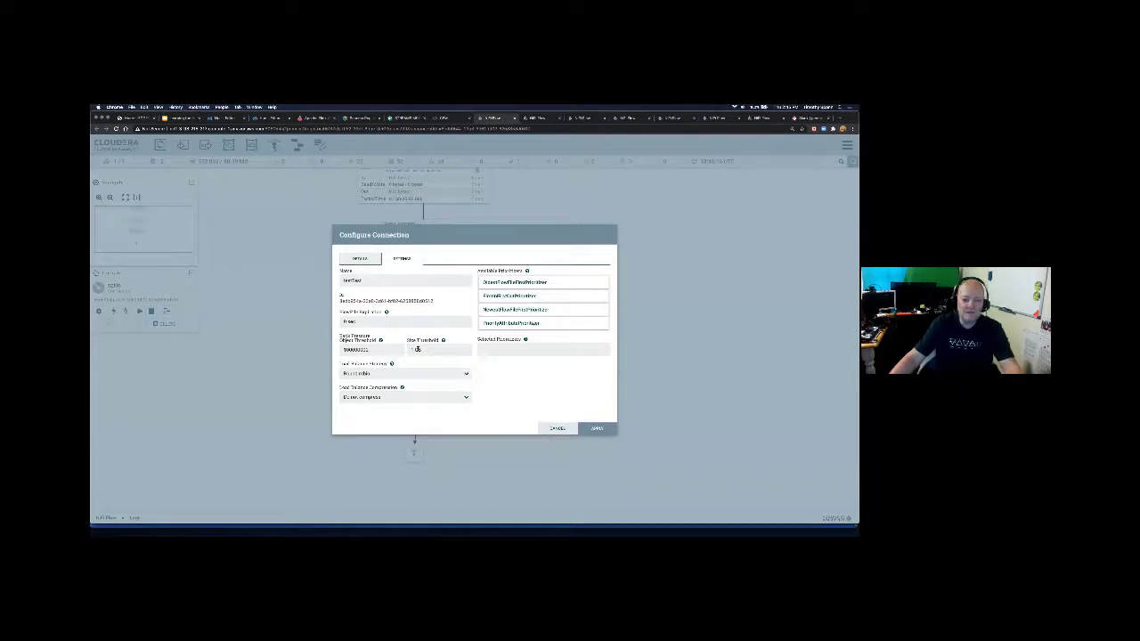
Step: Examine the connection's load balance strategy and compression options, then close its configuration without applying anything
{"action": "left_click", "coordinate": [381, 375]}
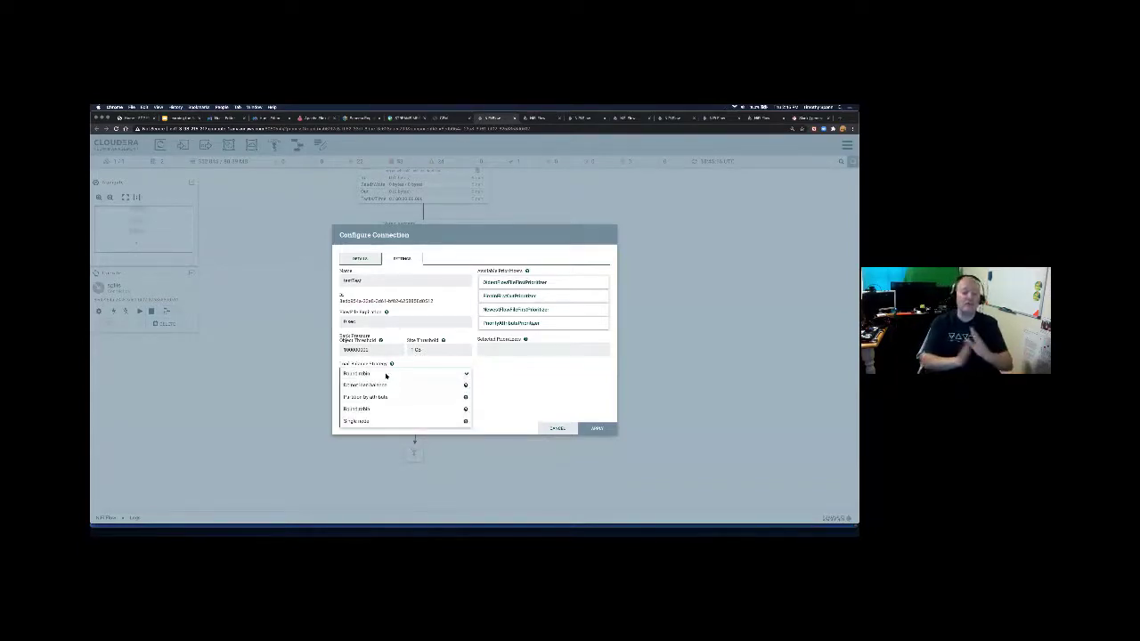
{"action": "left_click", "coordinate": [536, 393]}
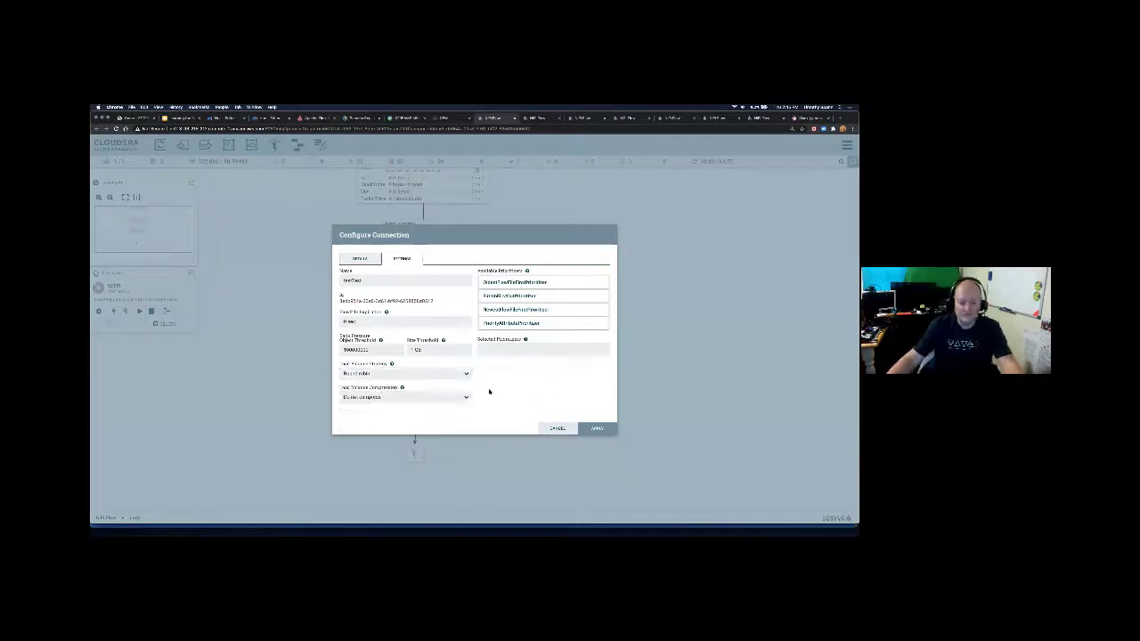
{"action": "left_click", "coordinate": [379, 376]}
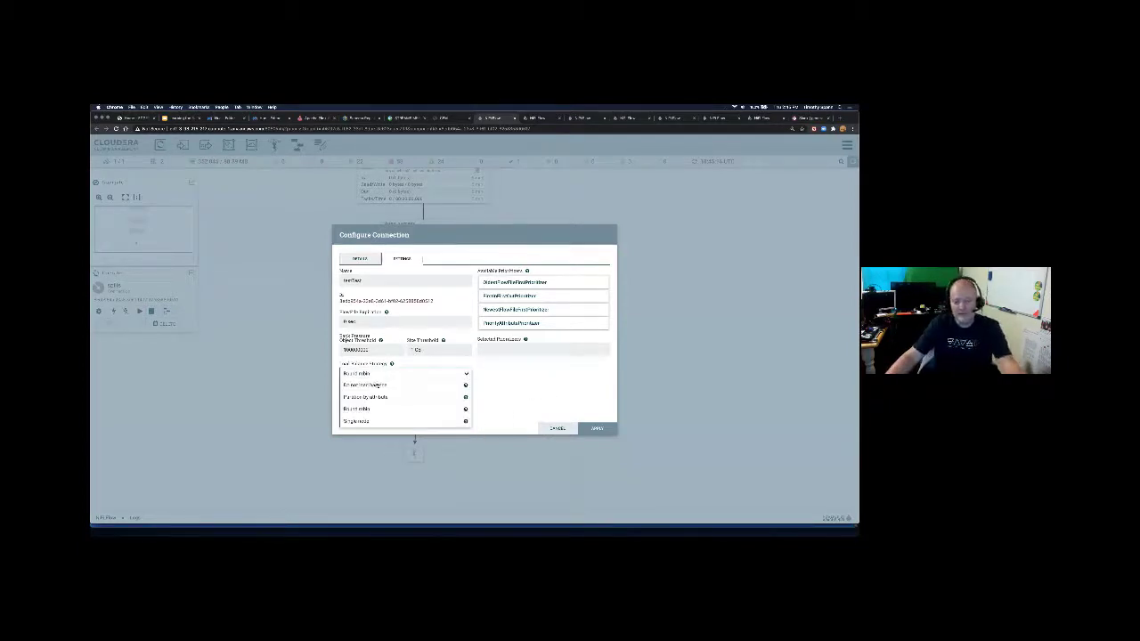
{"action": "left_click", "coordinate": [533, 377]}
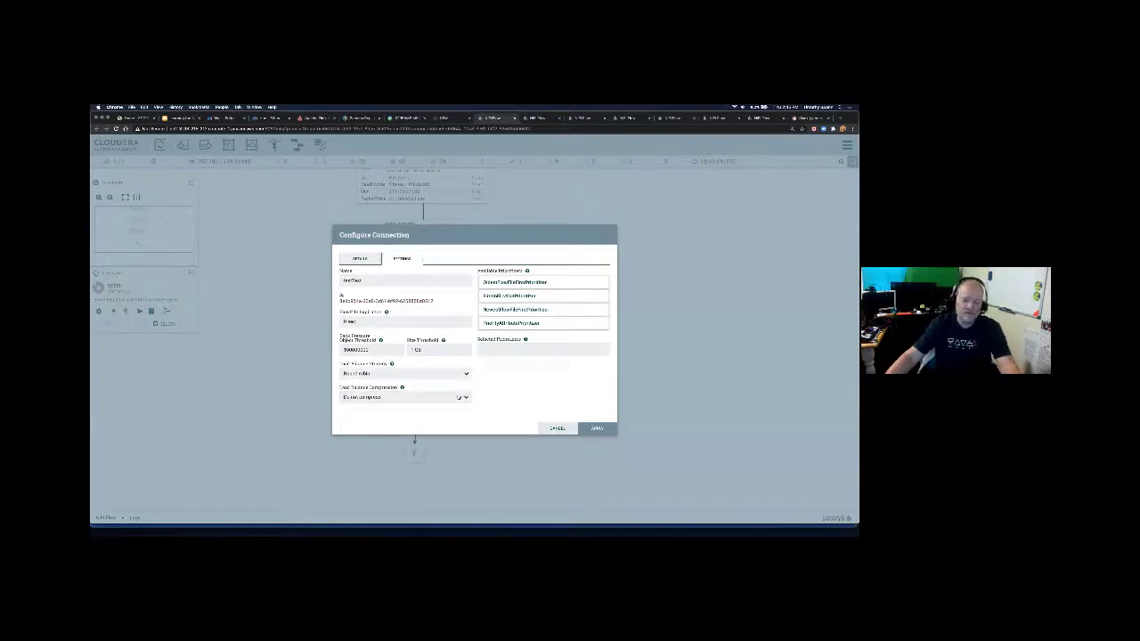
{"action": "left_click", "coordinate": [459, 397]}
{"action": "left_click", "coordinate": [542, 391]}
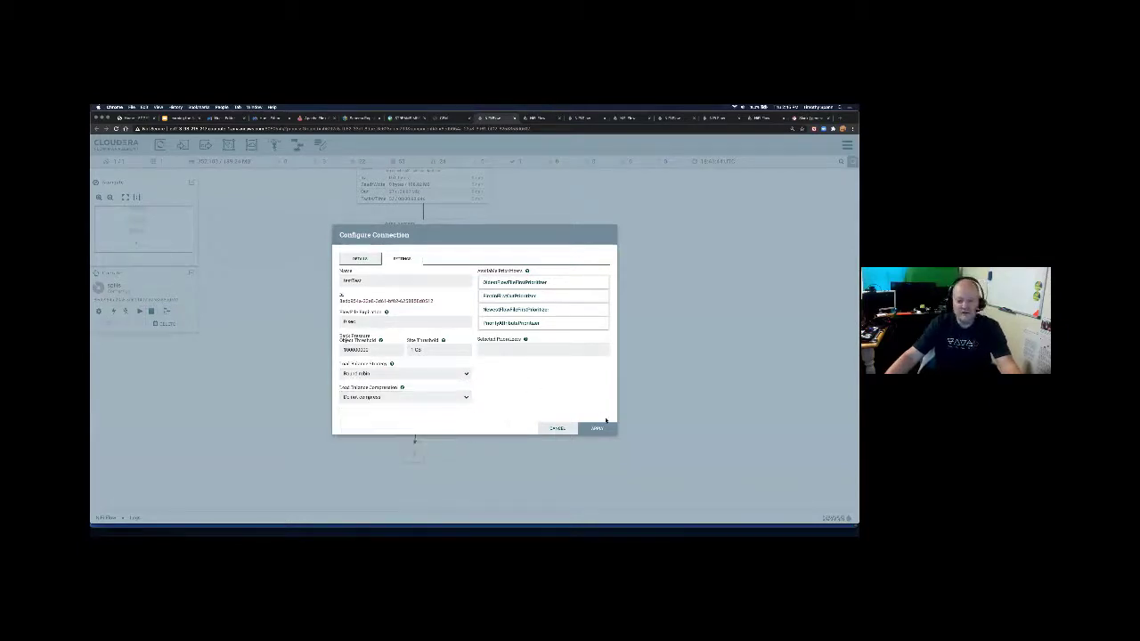
{"action": "left_click", "coordinate": [577, 425]}
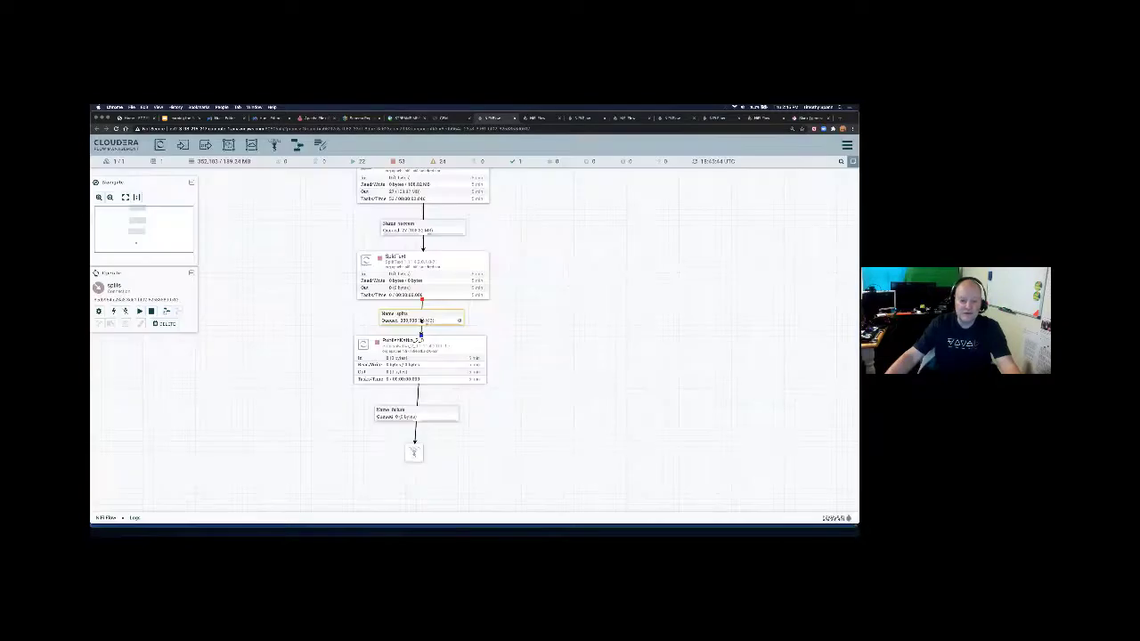
Step: List the queue of the splits connection and inspect the attributes of the FlowFile at position 16
{"action": "right_click", "coordinate": [420, 317]}
{"action": "left_click", "coordinate": [445, 347]}
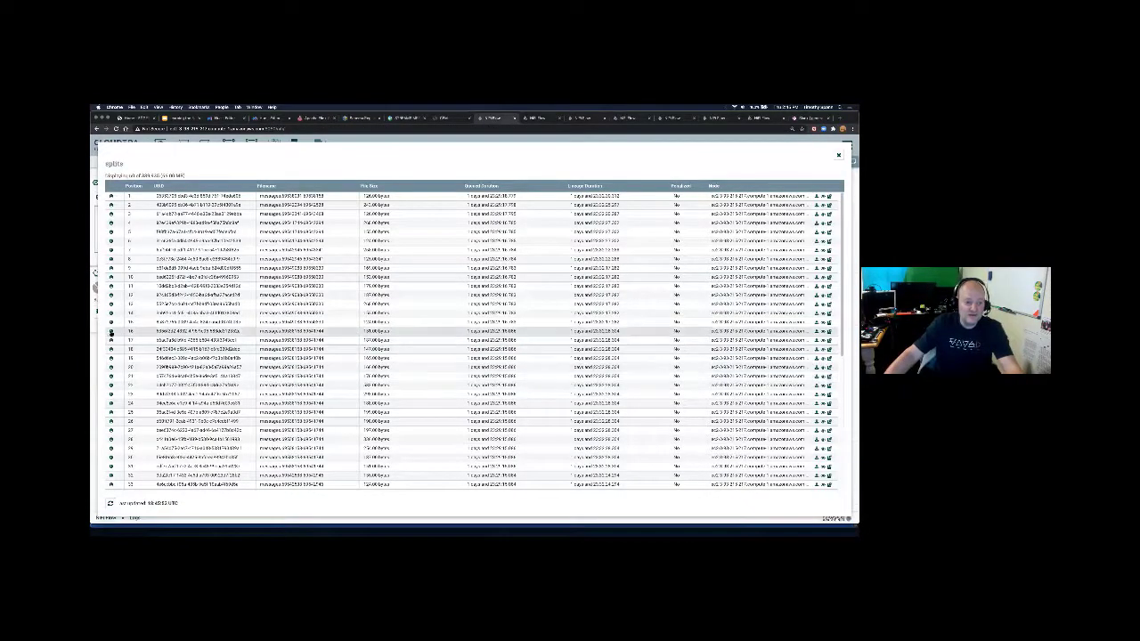
{"action": "left_click", "coordinate": [111, 331]}
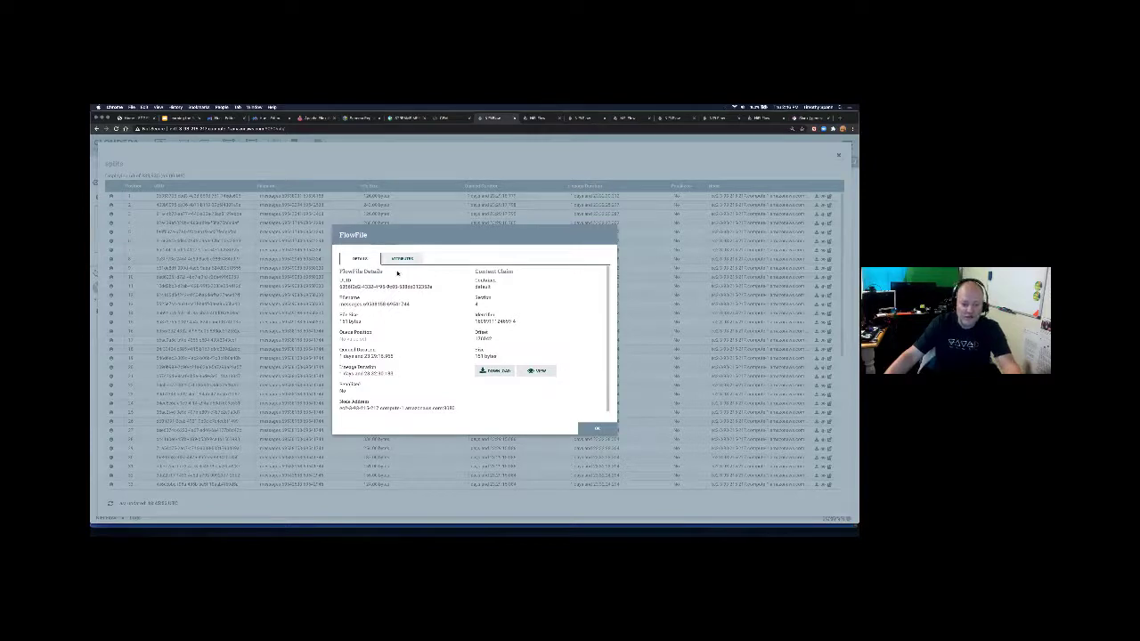
{"action": "left_click", "coordinate": [403, 258]}
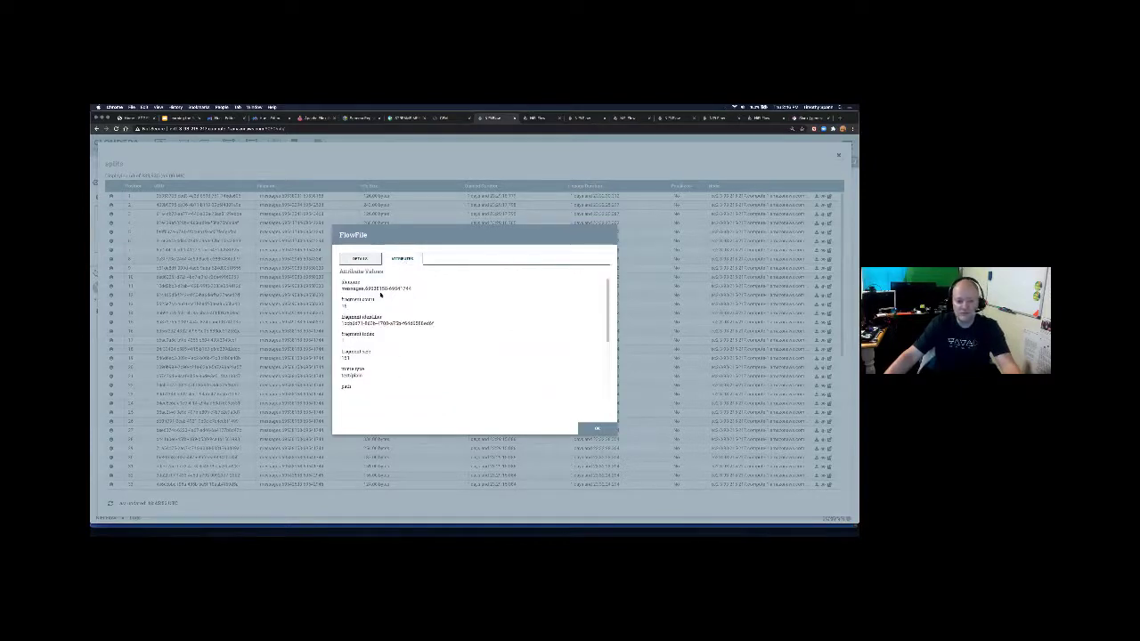
{"action": "scroll", "coordinate": [372, 297], "scroll_direction": "down", "scroll_amount": 5}
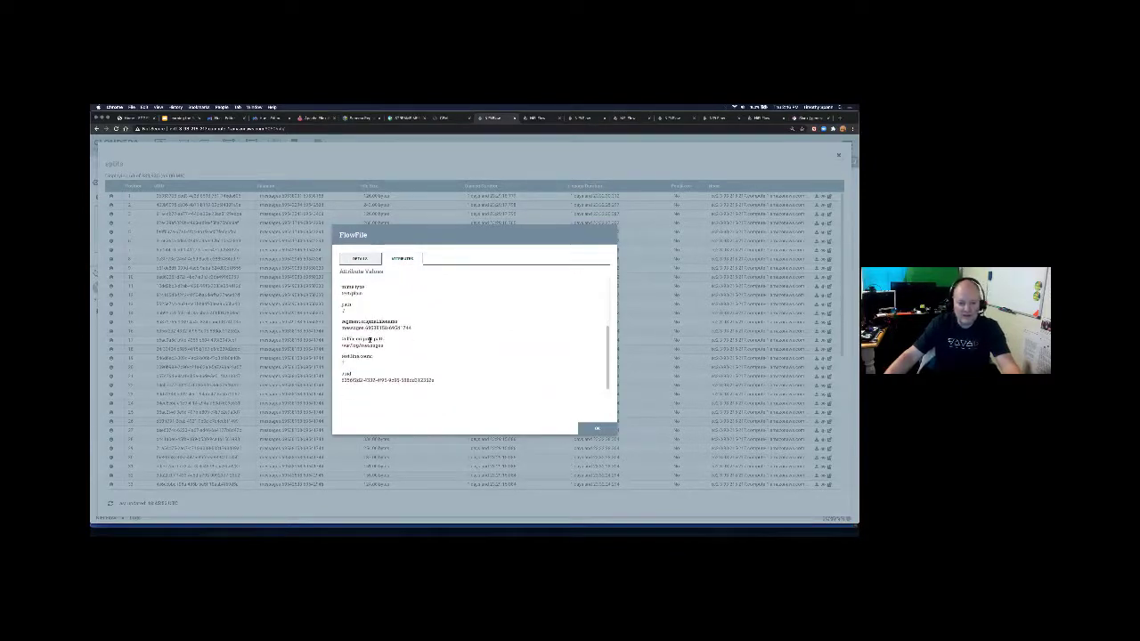
Step: View the content of the selected FlowFile, then close the viewer and return to the flow canvas
{"action": "left_click", "coordinate": [366, 260]}
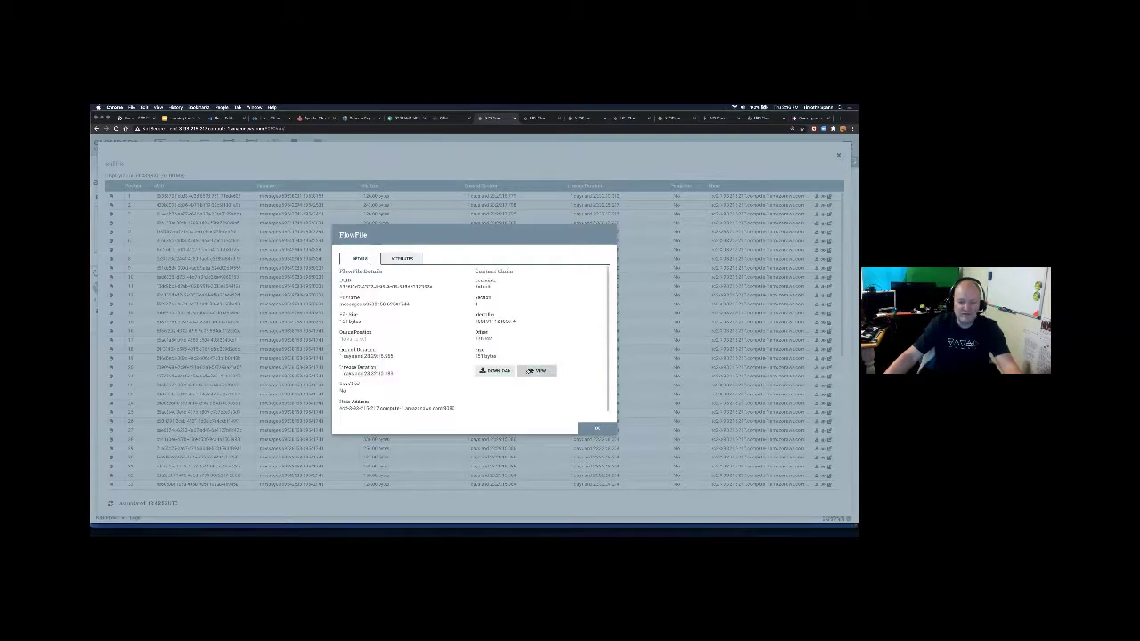
{"action": "left_click", "coordinate": [537, 371]}
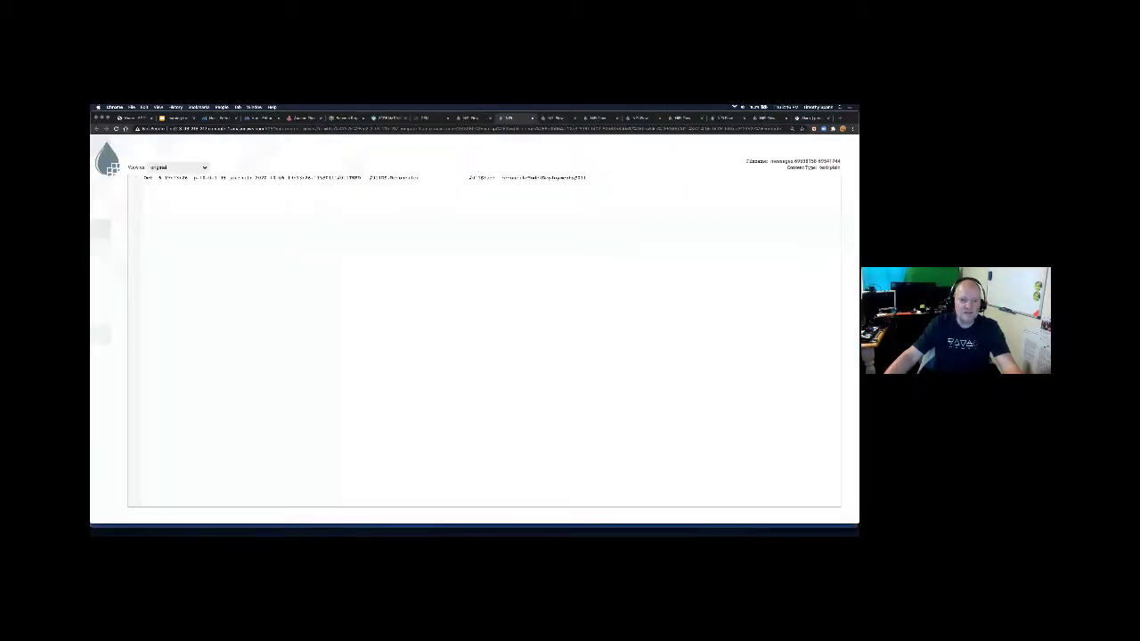
{"action": "left_click", "coordinate": [531, 118]}
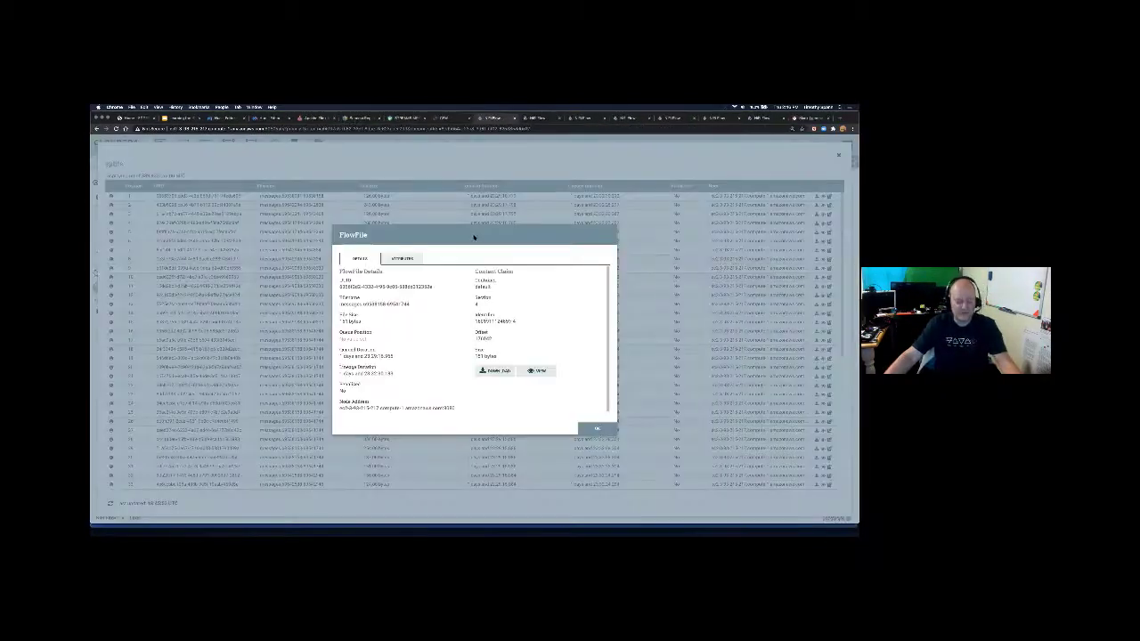
{"action": "key", "text": "Escape"}
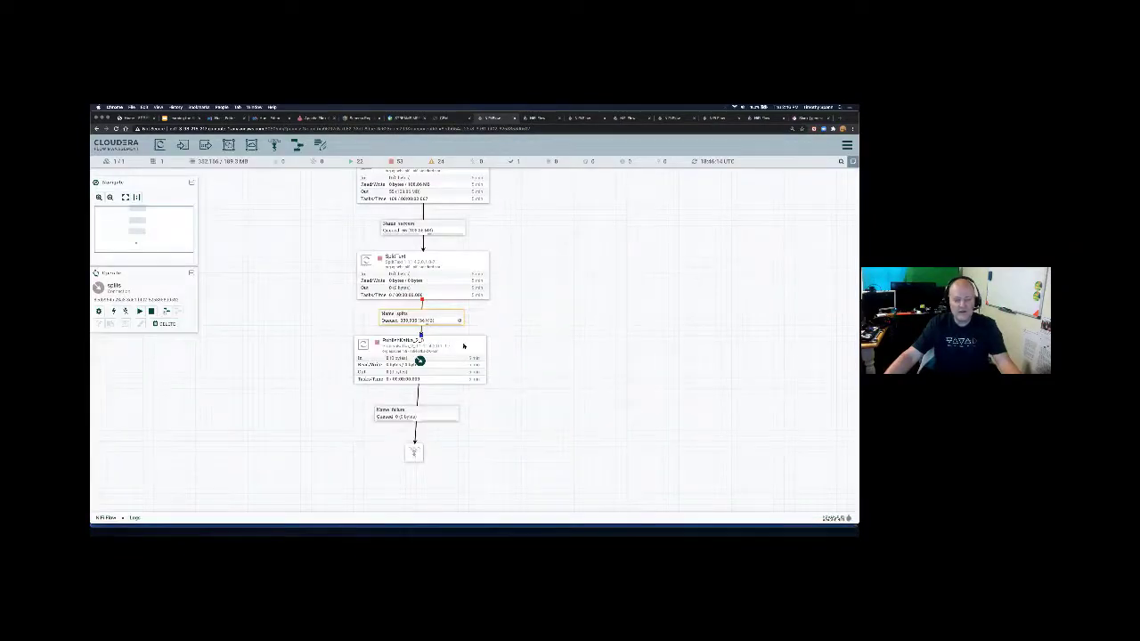
Step: Review the PublishKafka_2_0 processor's properties, from Kafka brokers and topic name to compression type, and close its configuration
{"action": "right_click", "coordinate": [463, 345]}
{"action": "left_click", "coordinate": [485, 353]}
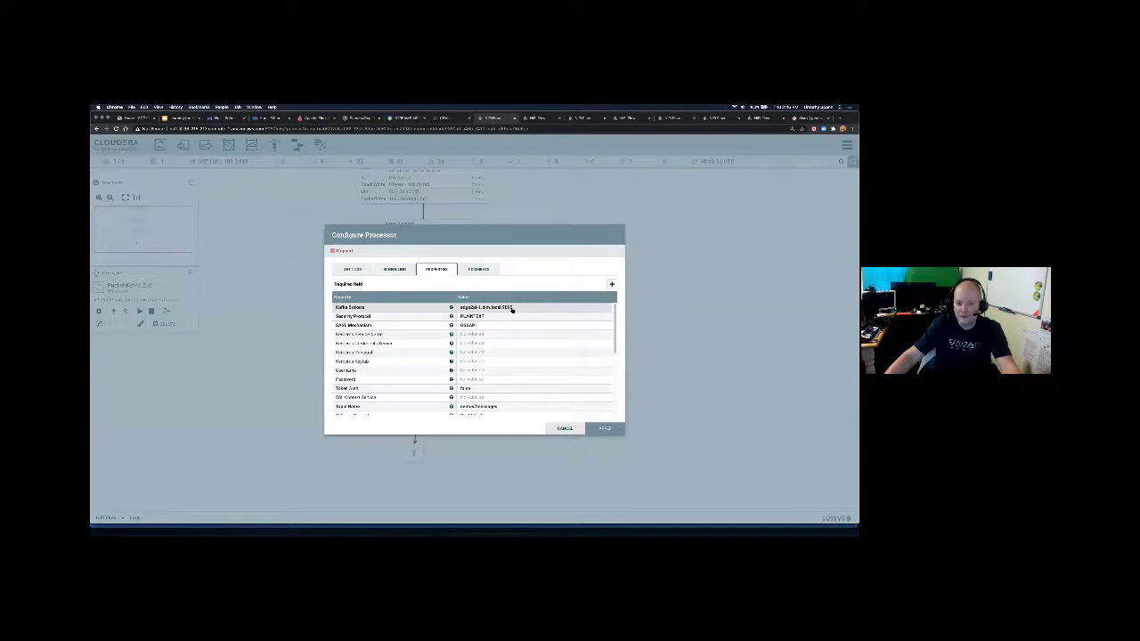
{"action": "scroll", "coordinate": [512, 312], "scroll_direction": "down", "scroll_amount": 5}
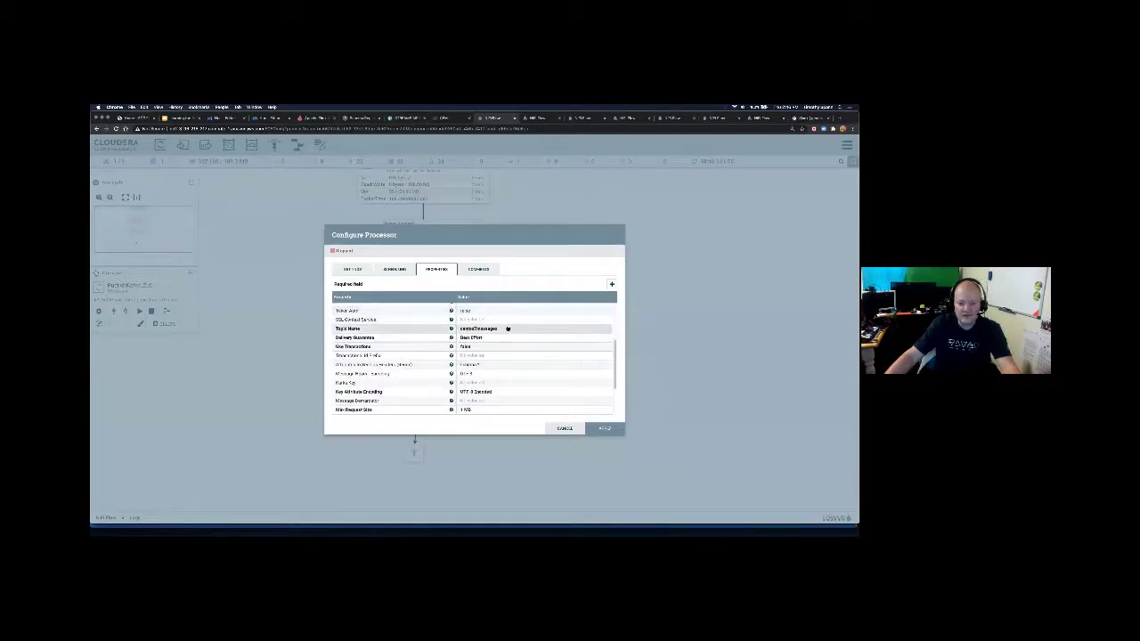
{"action": "scroll", "coordinate": [531, 334], "scroll_direction": "down", "scroll_amount": 1}
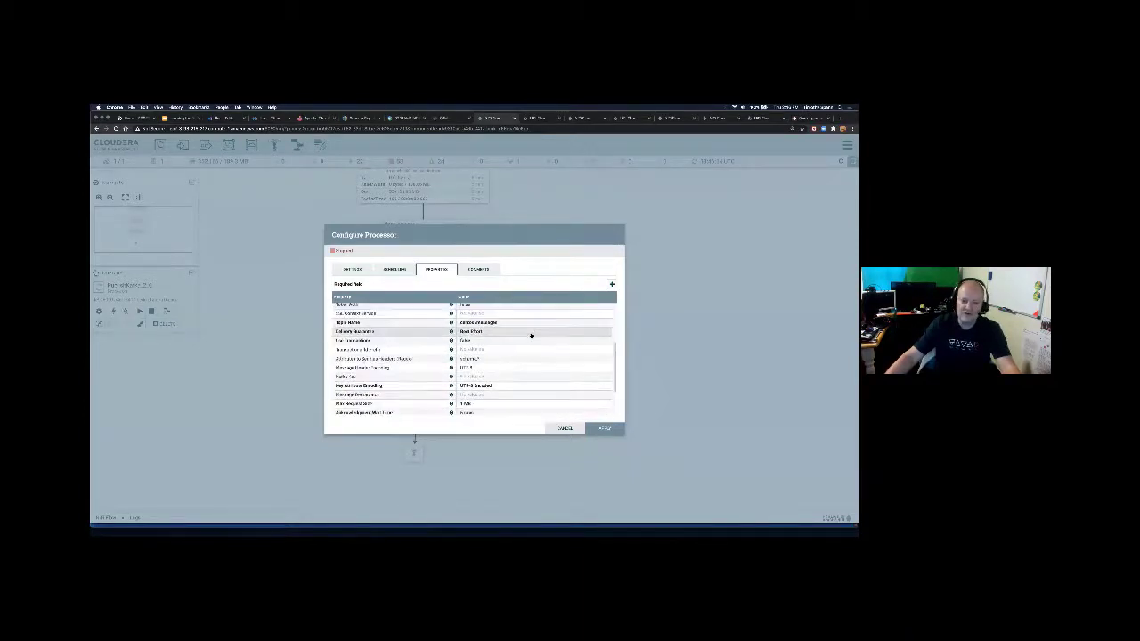
{"action": "scroll", "coordinate": [517, 339], "scroll_direction": "down", "scroll_amount": 1}
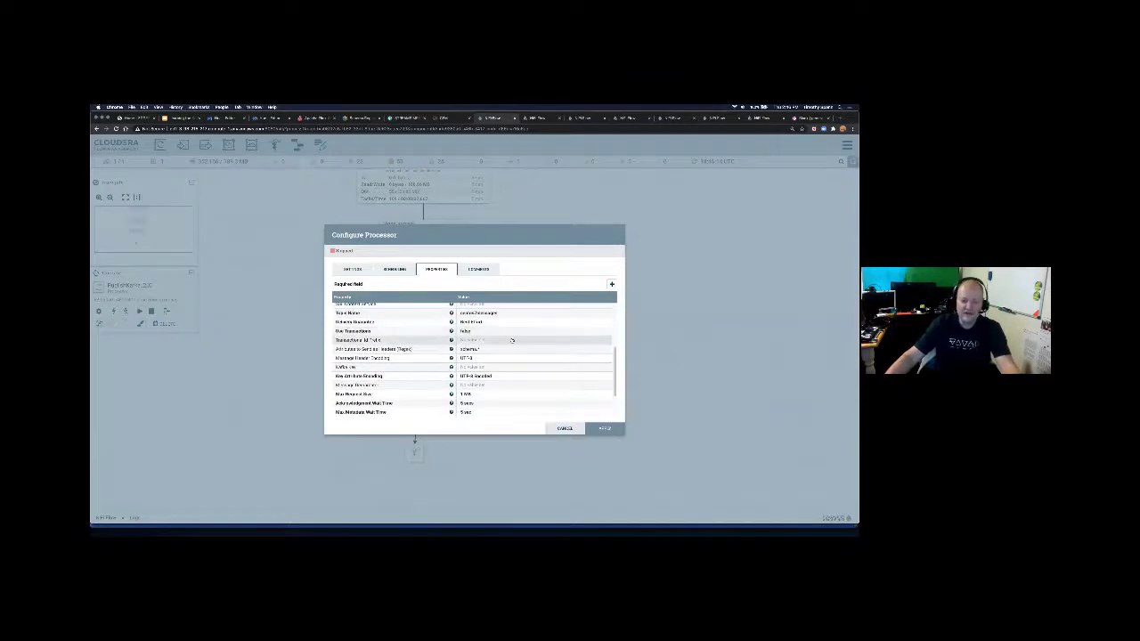
{"action": "scroll", "coordinate": [512, 340], "scroll_direction": "down", "scroll_amount": 3}
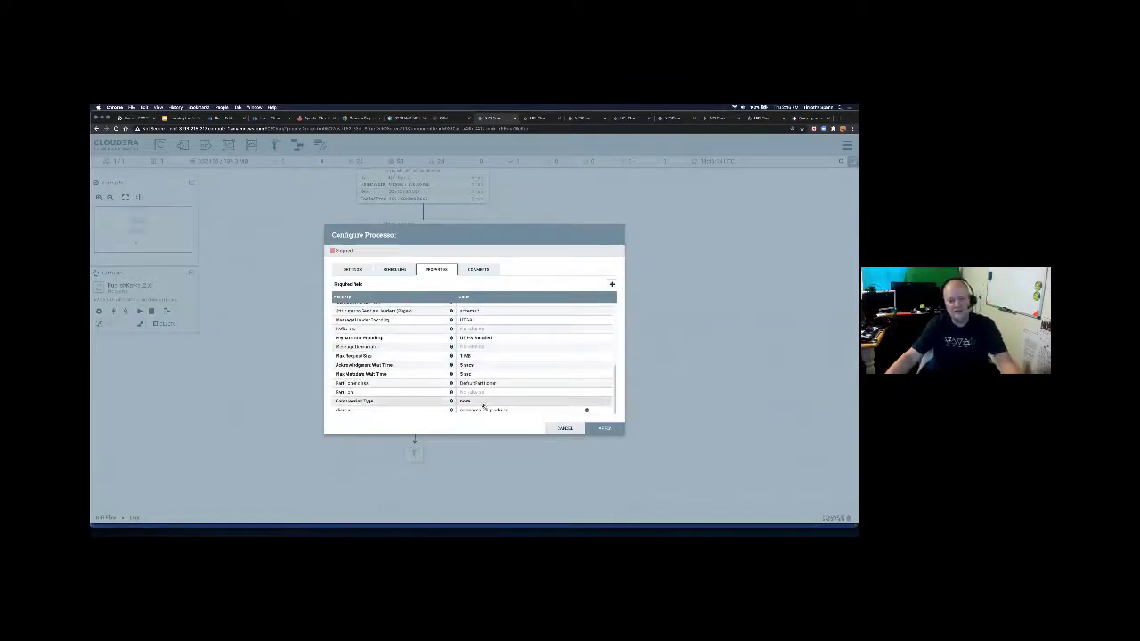
{"action": "key", "text": "Escape"}
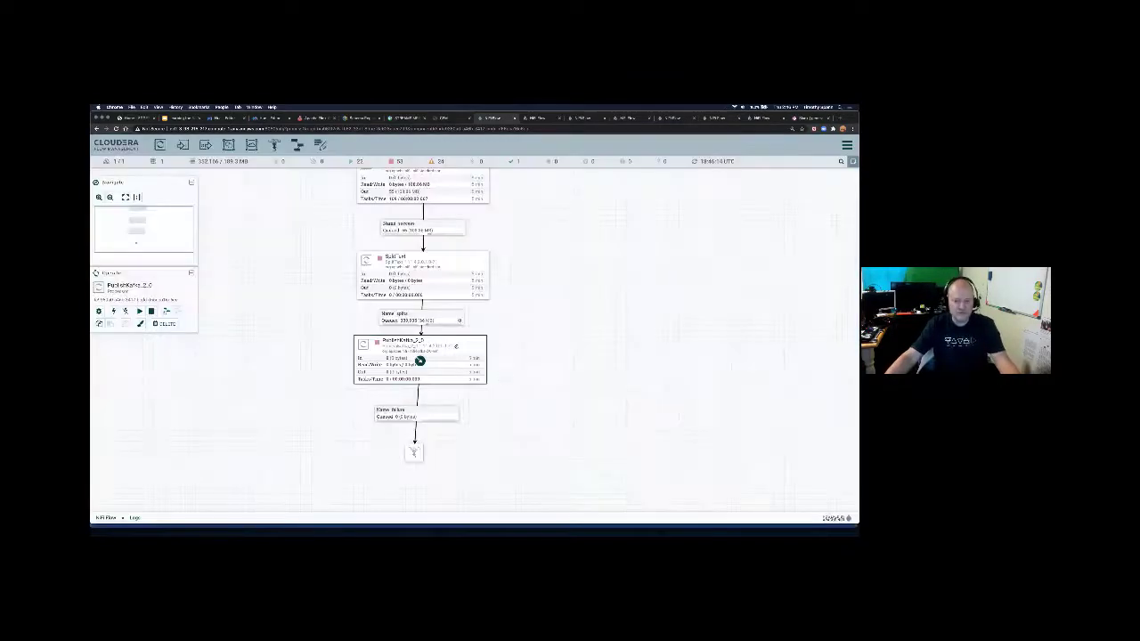
Step: Start the PublishKafka_2_0 processor and refresh the Logs flow to follow its statistics
{"action": "right_click", "coordinate": [454, 344]}
{"action": "left_click", "coordinate": [472, 362]}
{"action": "right_click", "coordinate": [537, 311]}
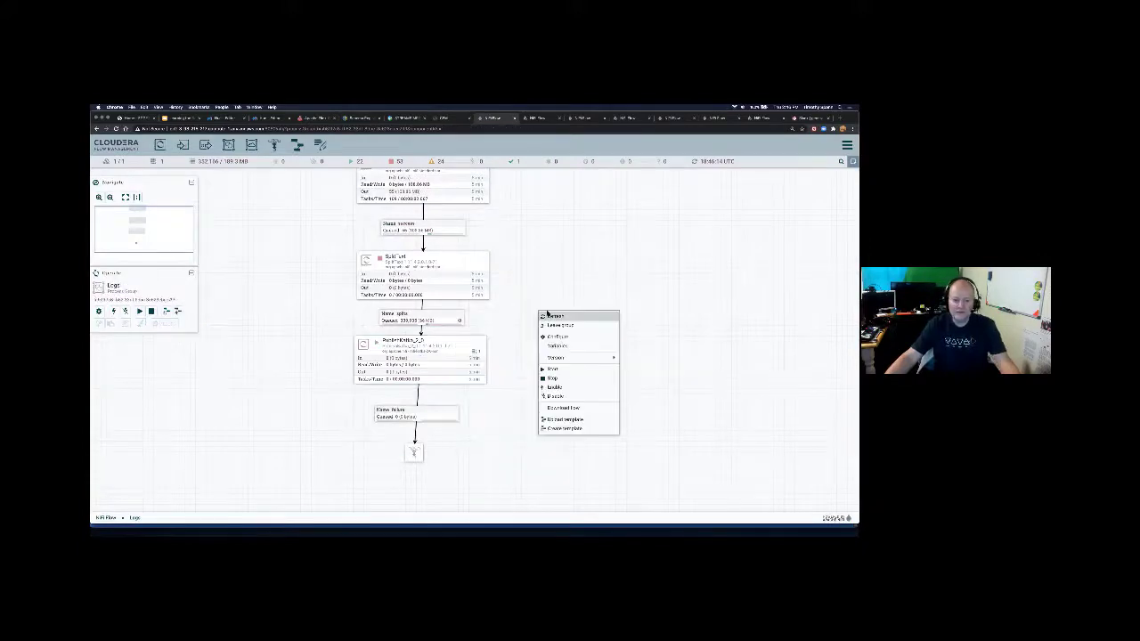
{"action": "right_click", "coordinate": [542, 256]}
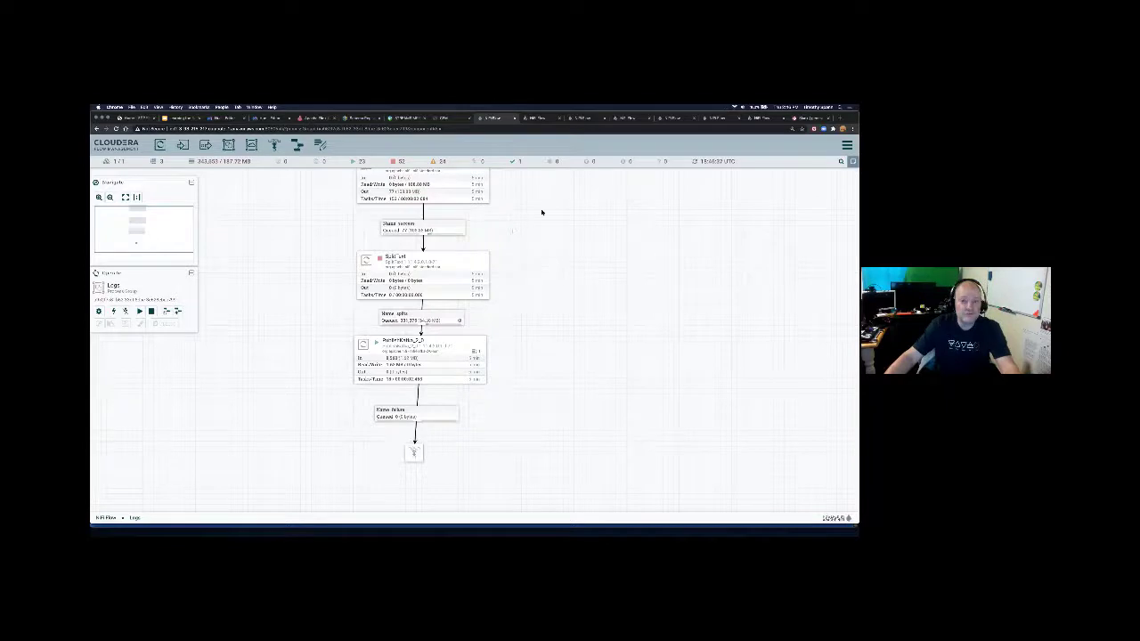
{"action": "left_click_drag", "start_coordinate": [542, 212], "coordinate": [540, 252]}
{"action": "right_click", "coordinate": [527, 234]}
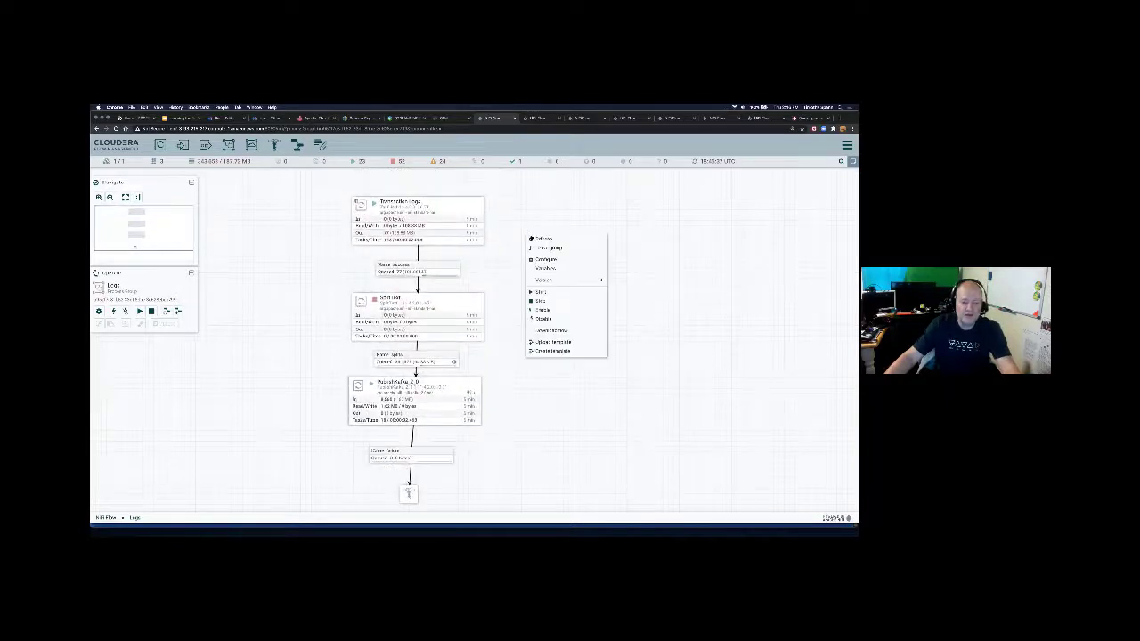
{"action": "left_click", "coordinate": [531, 238]}
{"action": "left_click", "coordinate": [418, 318]}
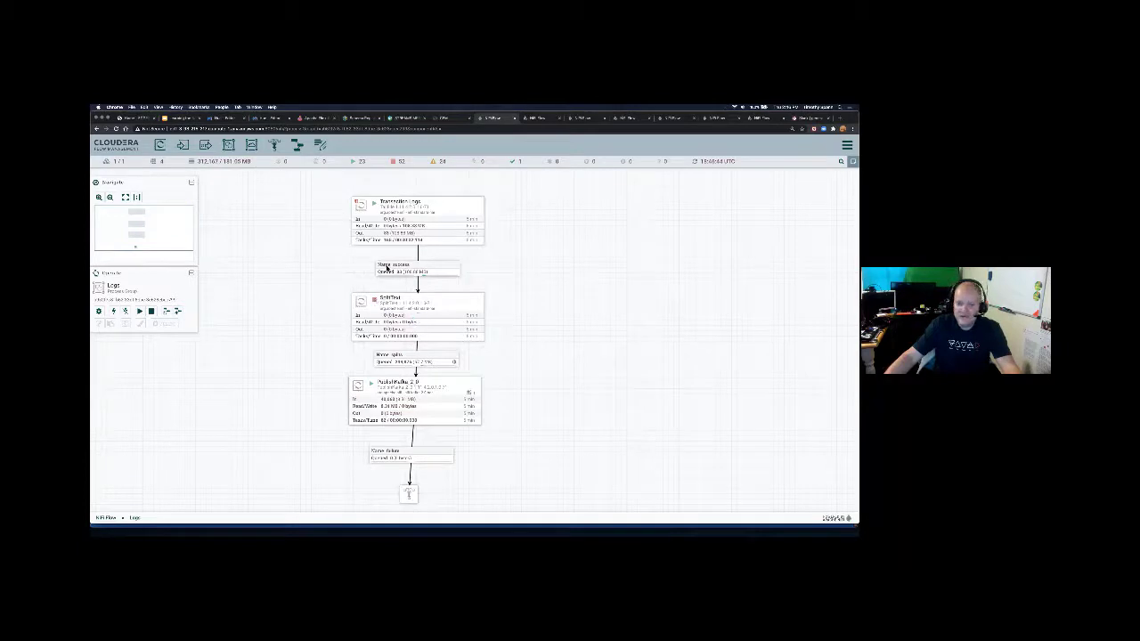
Step: Stop the PublishKafka_2_0 processor and refresh the flow's statistics
{"action": "left_click", "coordinate": [413, 403]}
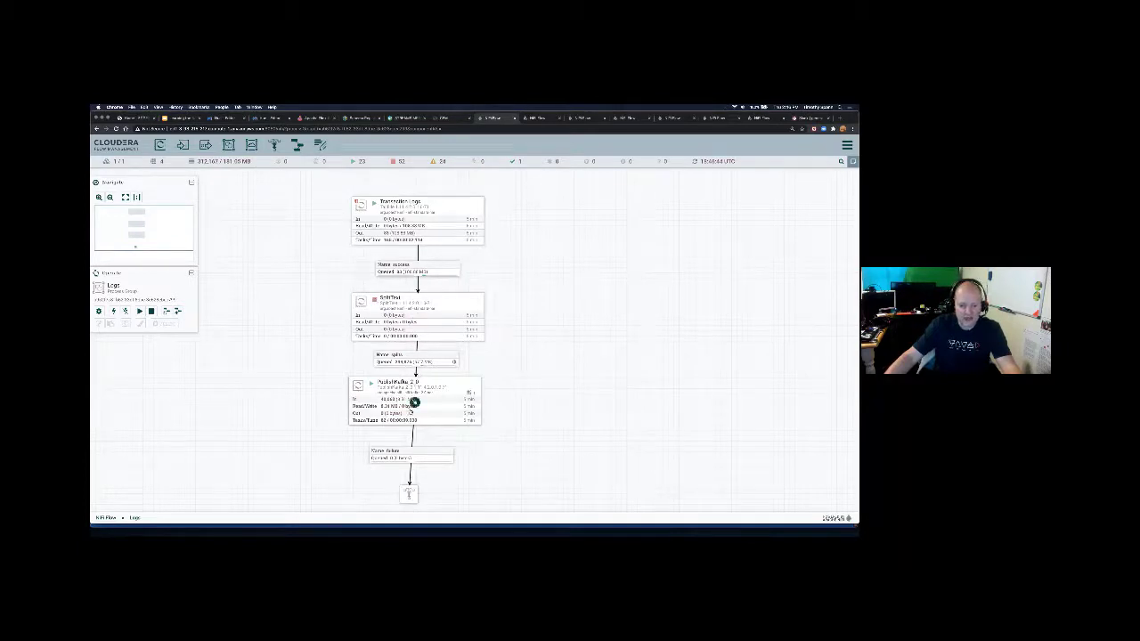
{"action": "left_click", "coordinate": [413, 401]}
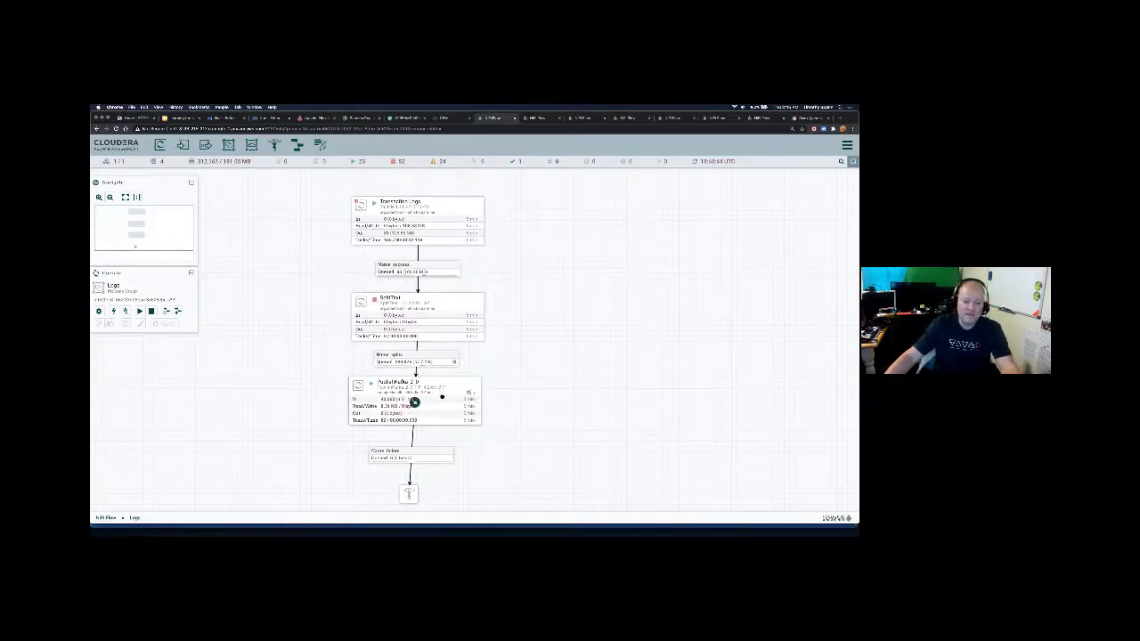
{"action": "right_click", "coordinate": [443, 394]}
{"action": "left_click", "coordinate": [457, 413]}
{"action": "right_click", "coordinate": [532, 344]}
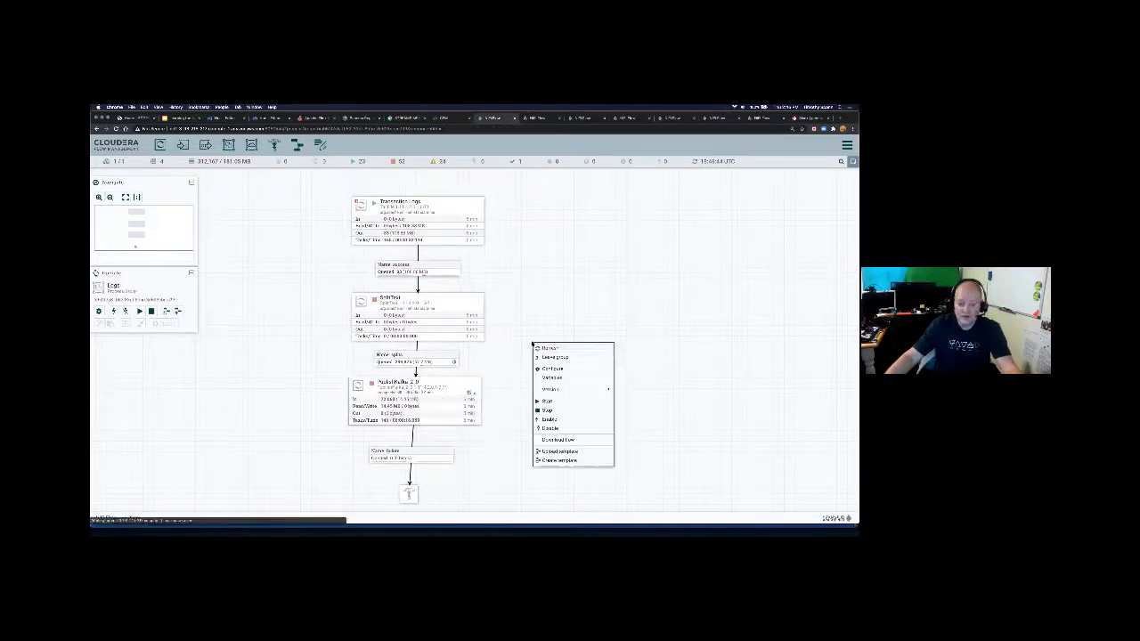
{"action": "left_click", "coordinate": [533, 348]}
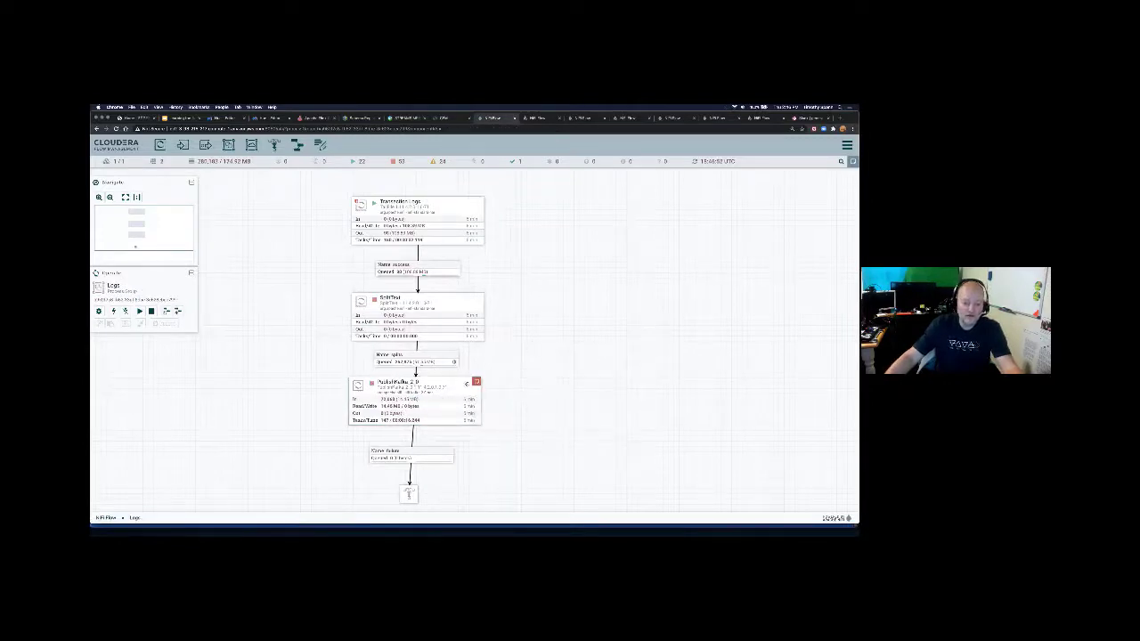
{"action": "left_click", "coordinate": [415, 402]}
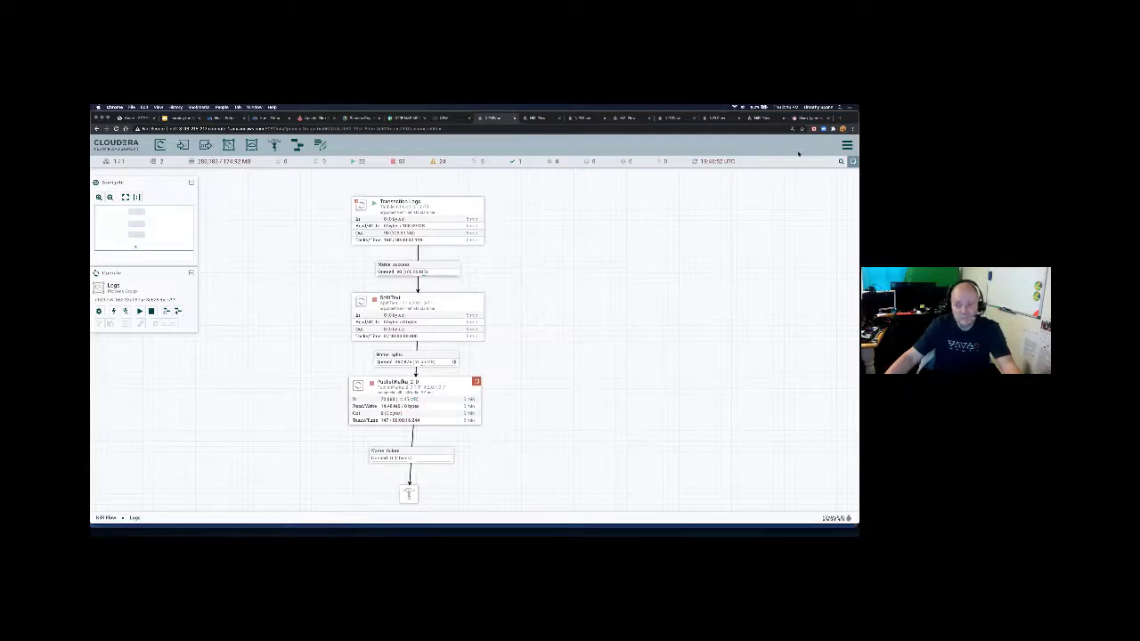
Step: Sort the NiFi Summary's processors by incoming data, check PublishKafka_2_0's status history for average task duration, and close the history
{"action": "left_click", "coordinate": [847, 144]}
{"action": "left_click", "coordinate": [798, 157]}
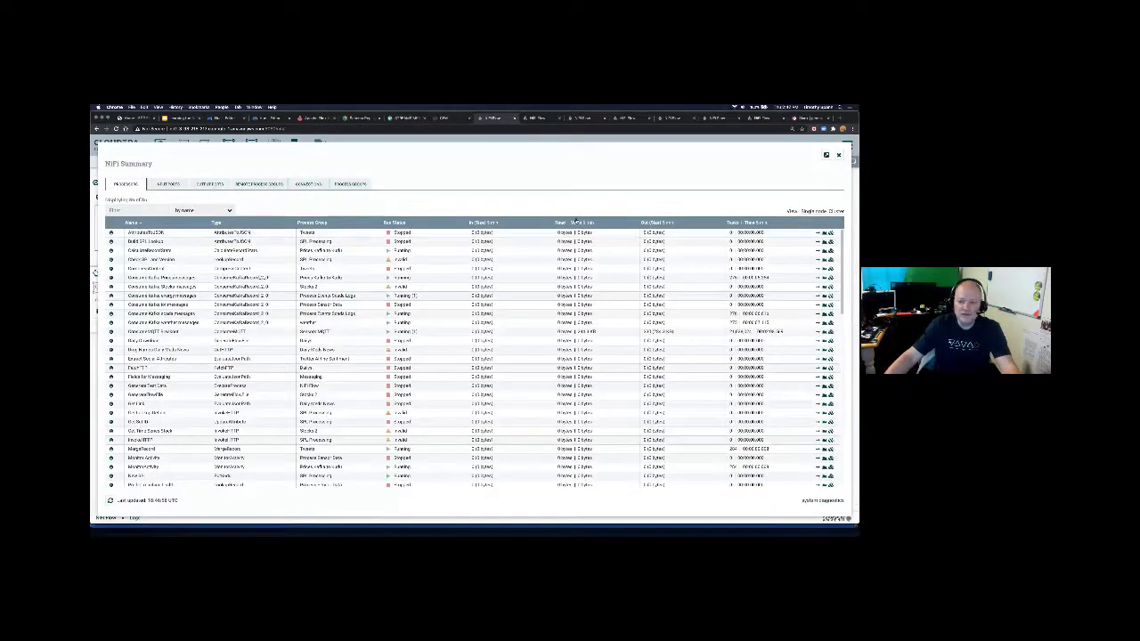
{"action": "left_click", "coordinate": [495, 222]}
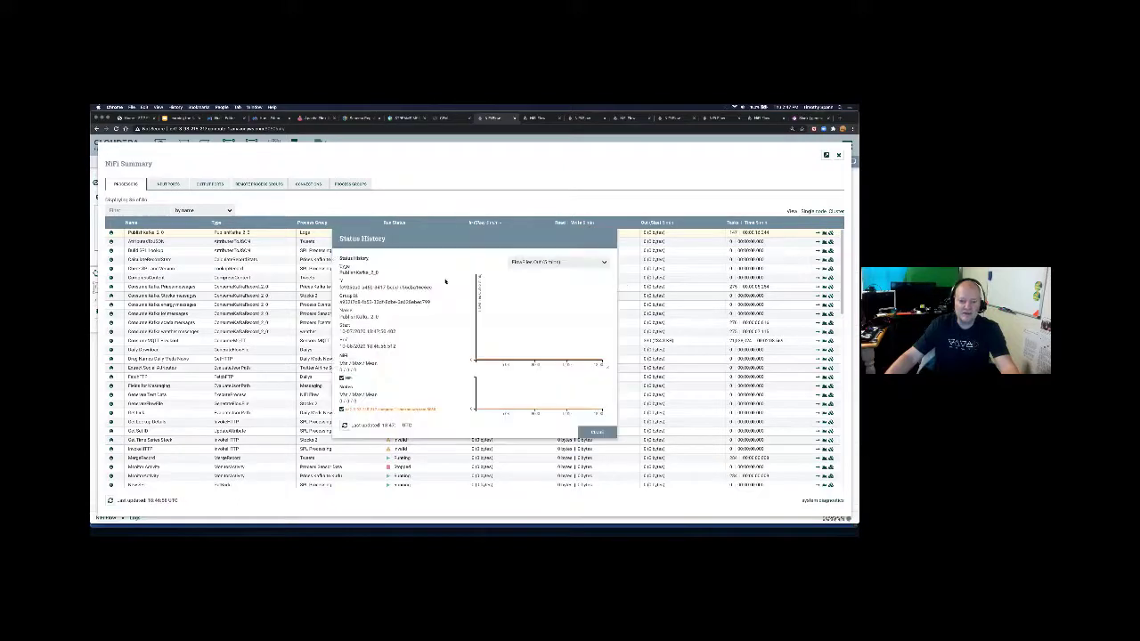
{"action": "left_click", "coordinate": [530, 266]}
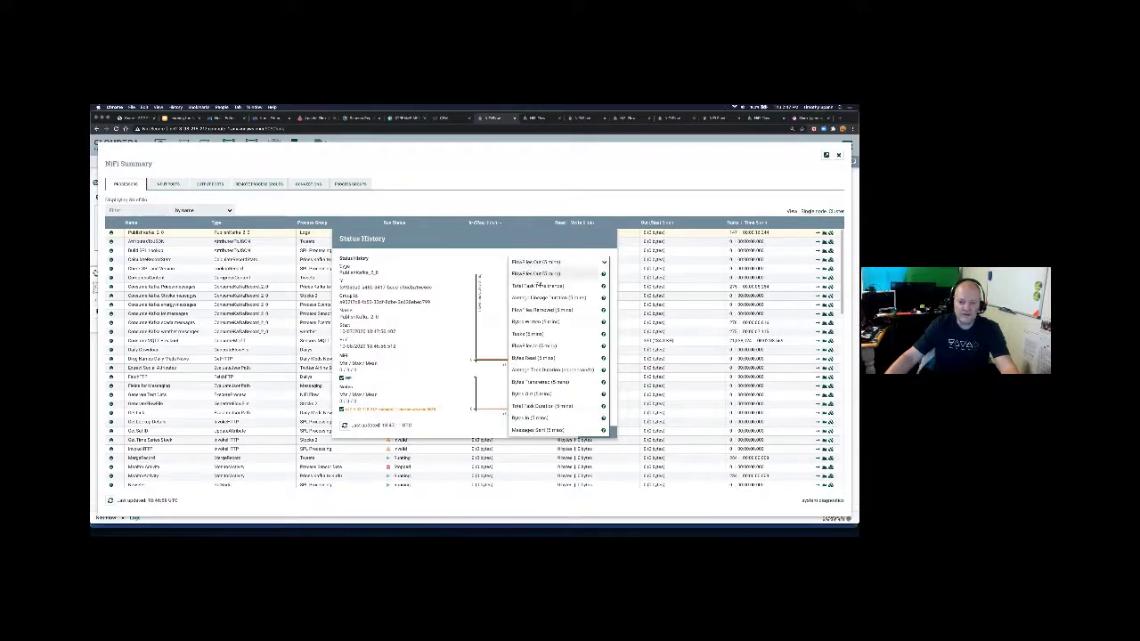
{"action": "left_click", "coordinate": [566, 370]}
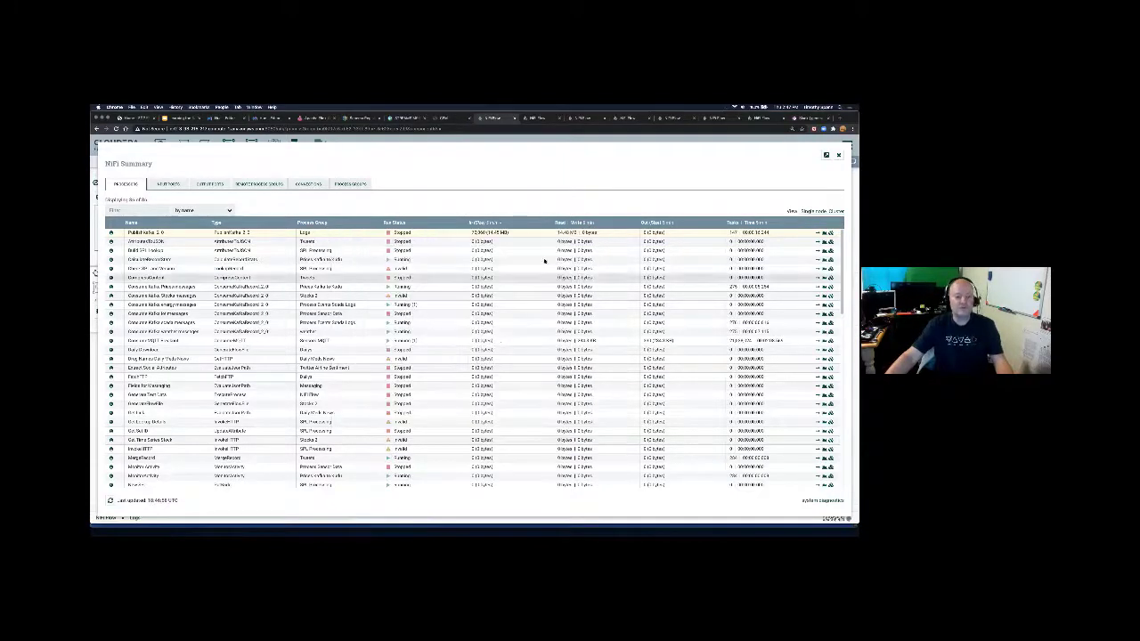
{"action": "key", "text": "Escape"}
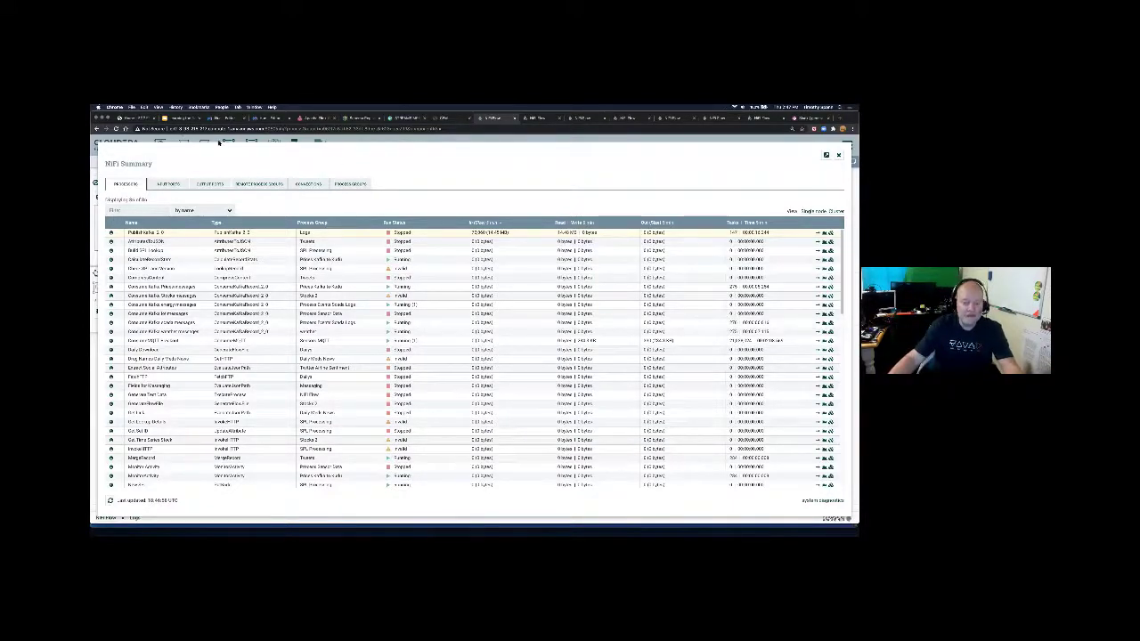
Step: Look through the summary's input ports, output ports and remote process groups, return to the processors list, and close the summary
{"action": "left_click", "coordinate": [171, 184]}
{"action": "left_click", "coordinate": [208, 183]}
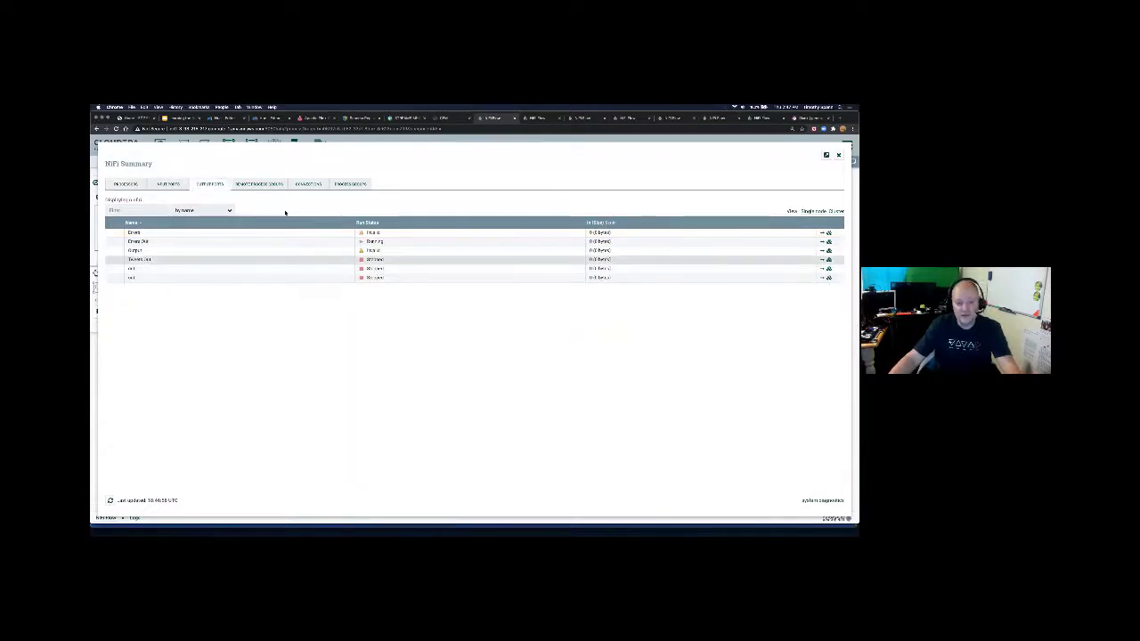
{"action": "left_click", "coordinate": [257, 183]}
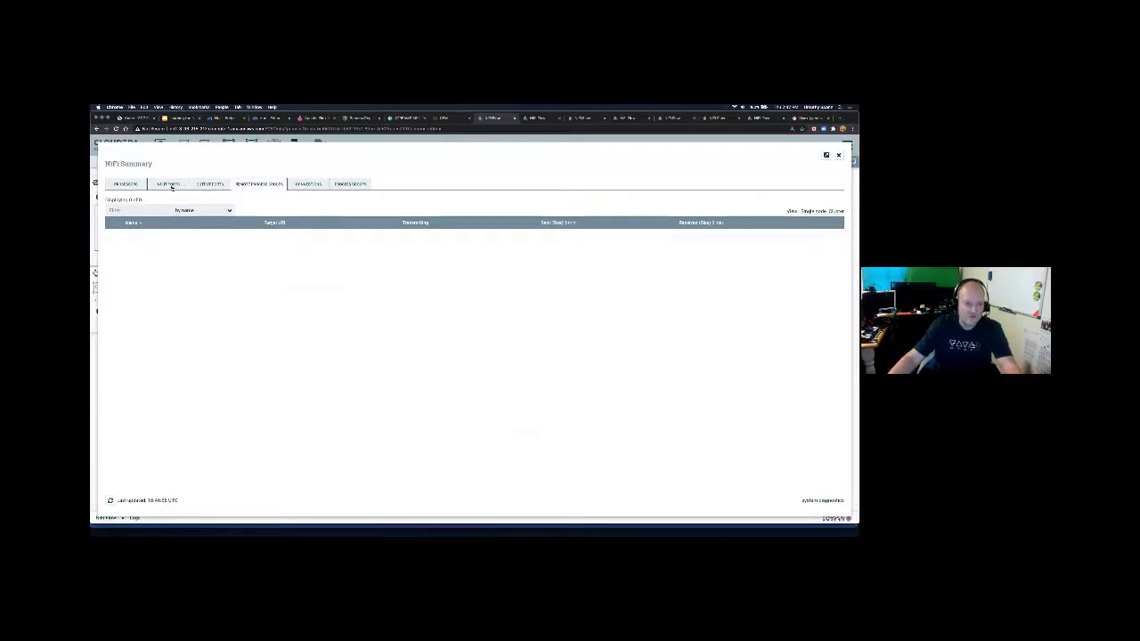
{"action": "left_click", "coordinate": [168, 184]}
{"action": "left_click", "coordinate": [124, 183]}
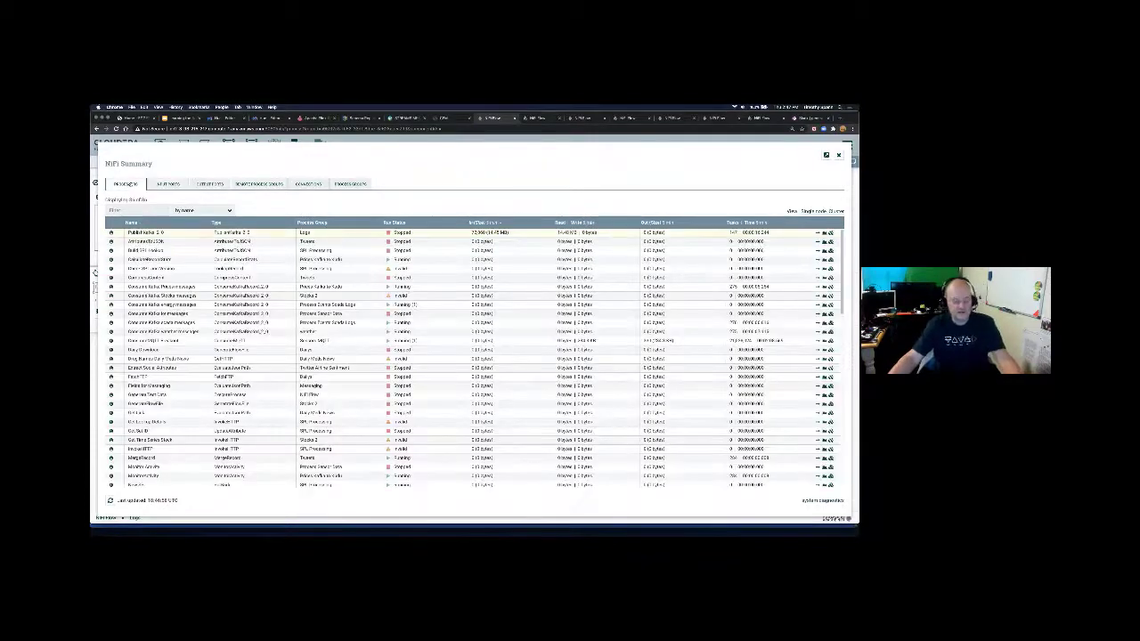
{"action": "key", "text": "Escape"}
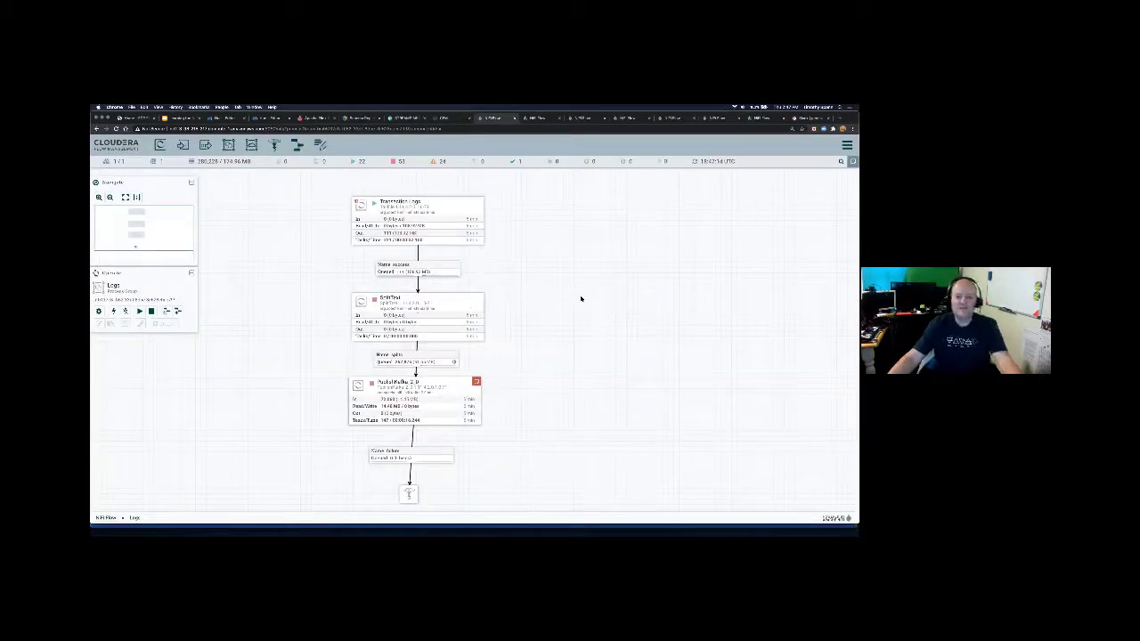
Step: Stop the Transaction Logs processor at the start of the log flow
{"action": "right_click", "coordinate": [448, 229]}
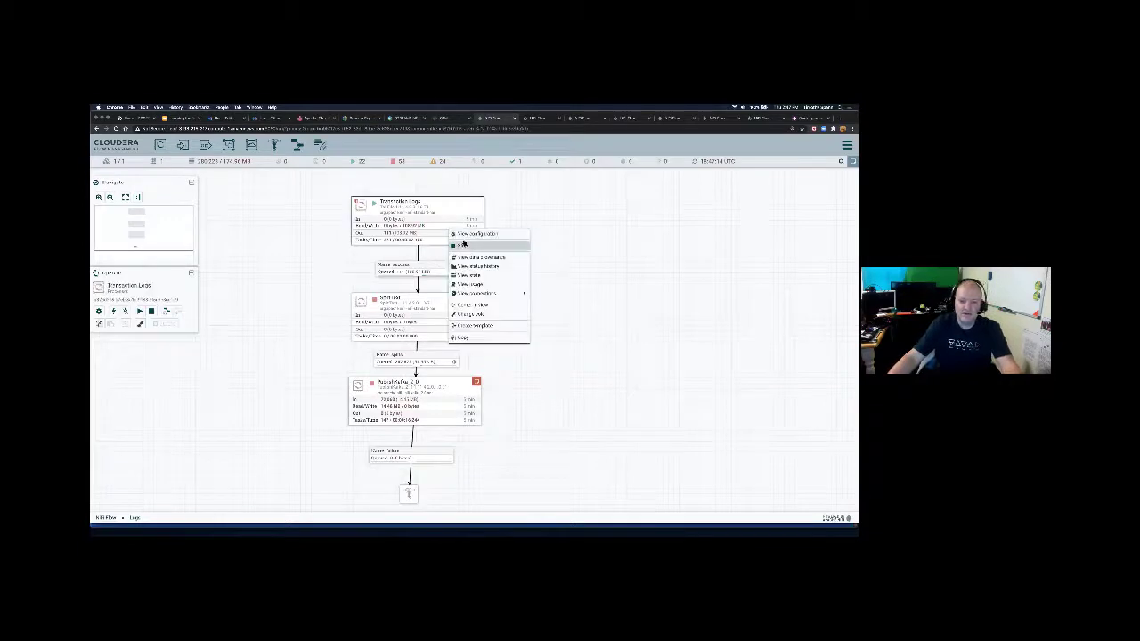
{"action": "left_click", "coordinate": [461, 245]}
{"action": "left_click_drag", "start_coordinate": [554, 254], "coordinate": [499, 252]}
Step: Switch to the localhost NiFi instance and bring up the flow containing the UpdateAttribute and RouteOnAttribute processors
{"action": "left_click", "coordinate": [538, 117]}
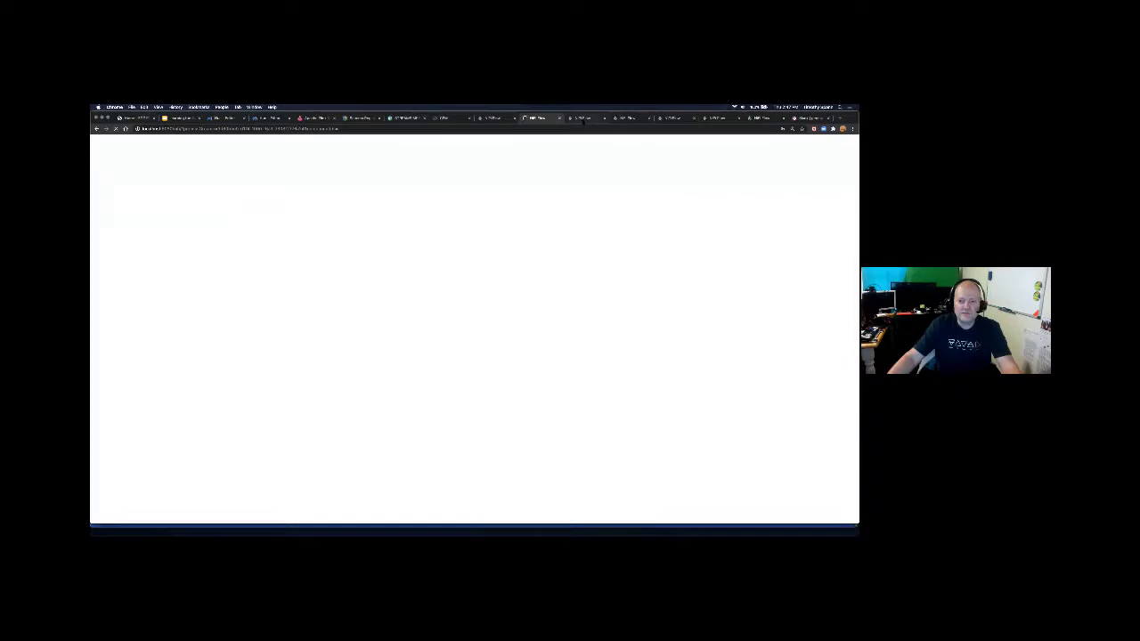
{"action": "left_click", "coordinate": [583, 119]}
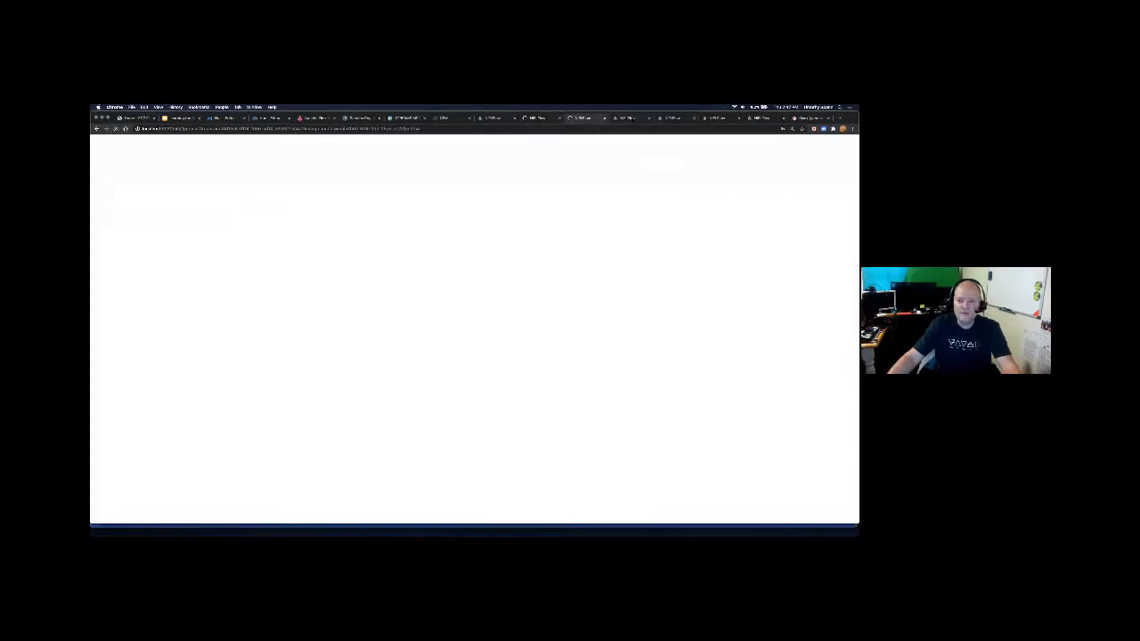
{"action": "left_click", "coordinate": [628, 119]}
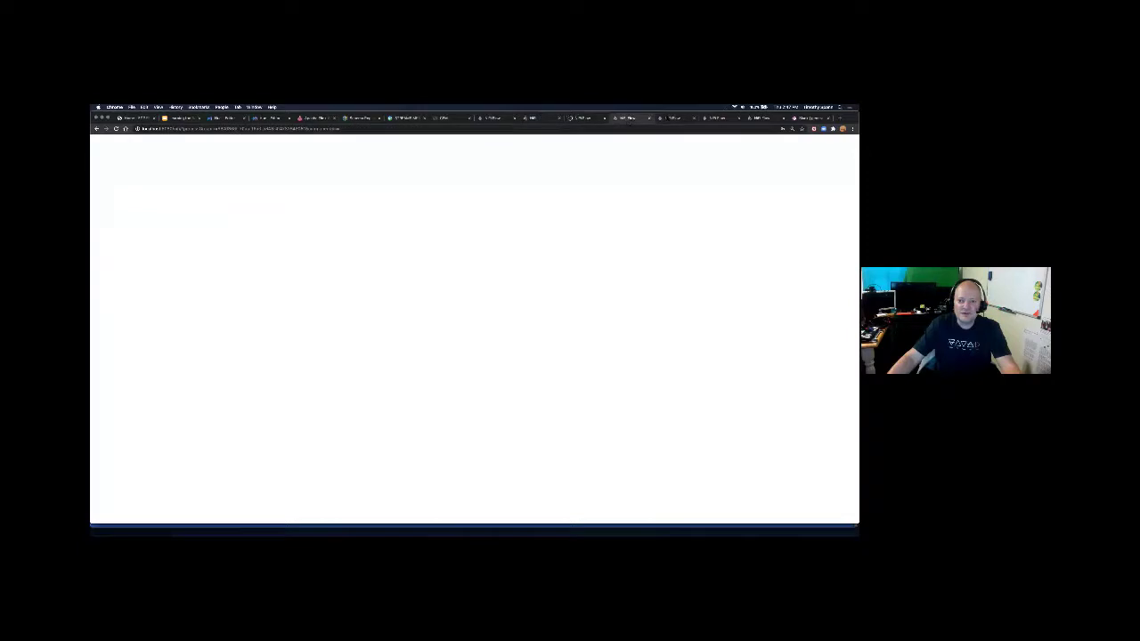
{"action": "left_click", "coordinate": [666, 118]}
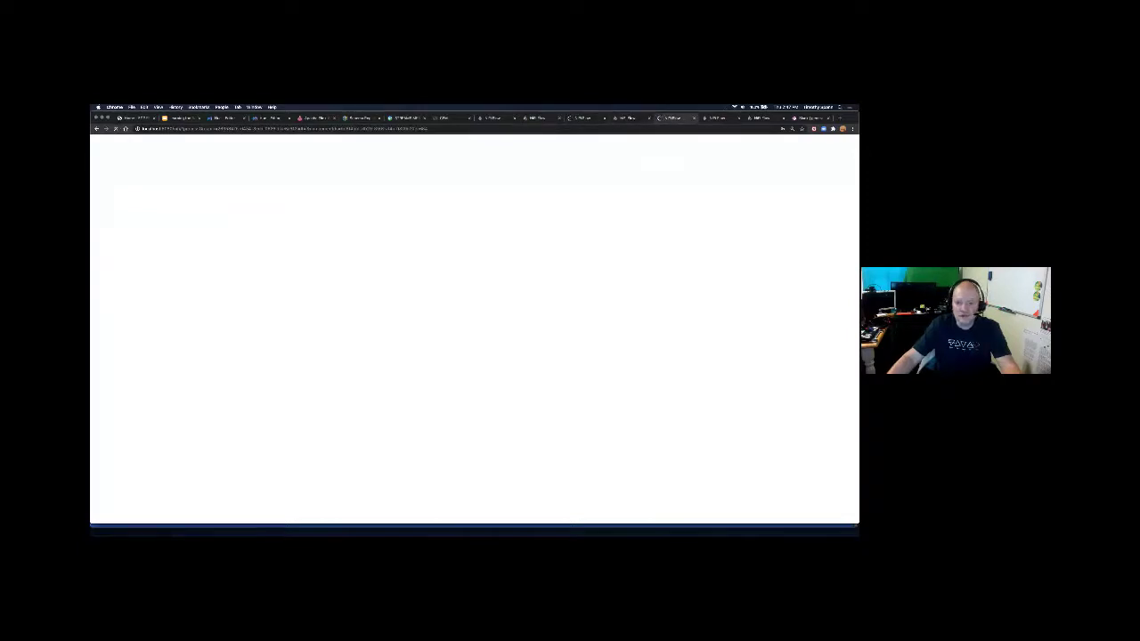
{"action": "left_click", "coordinate": [539, 119]}
{"action": "left_click_drag", "start_coordinate": [579, 233], "coordinate": [581, 227]}
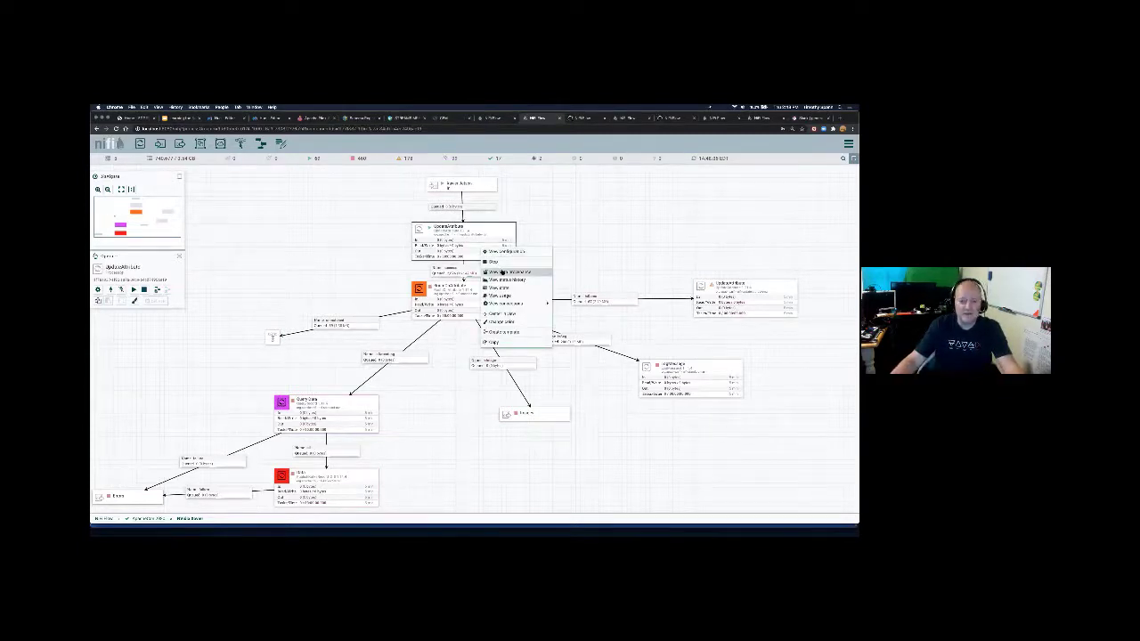
Step: View the UpdateAttribute processor's data provenance, inspect the first event's details, attributes and content, and close the provenance view
{"action": "left_click", "coordinate": [502, 272]}
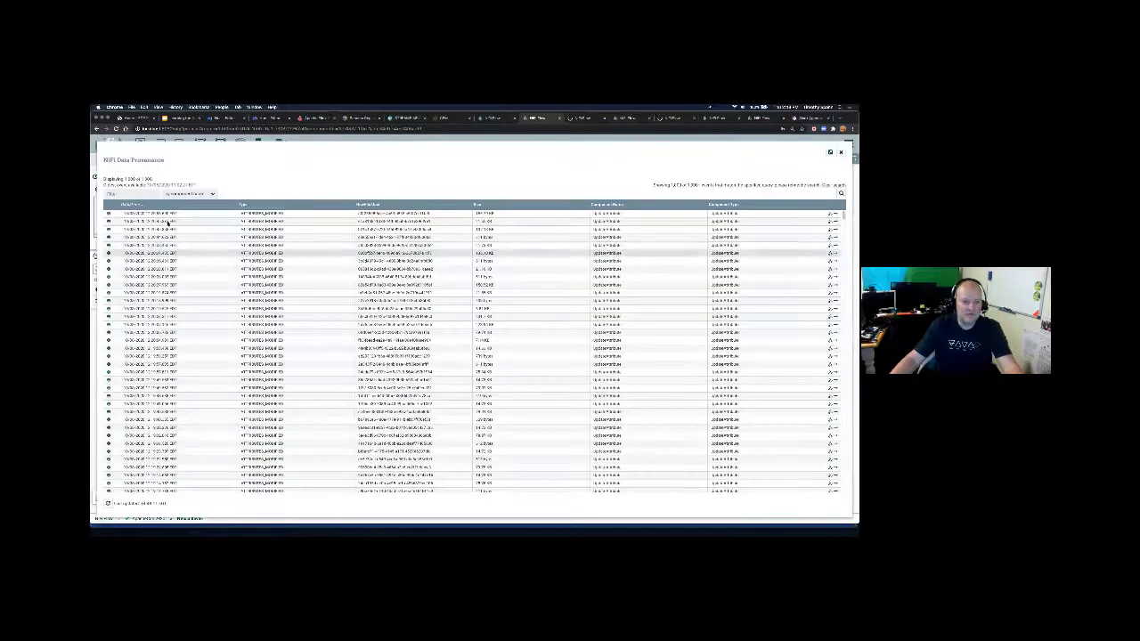
{"action": "left_click", "coordinate": [109, 213]}
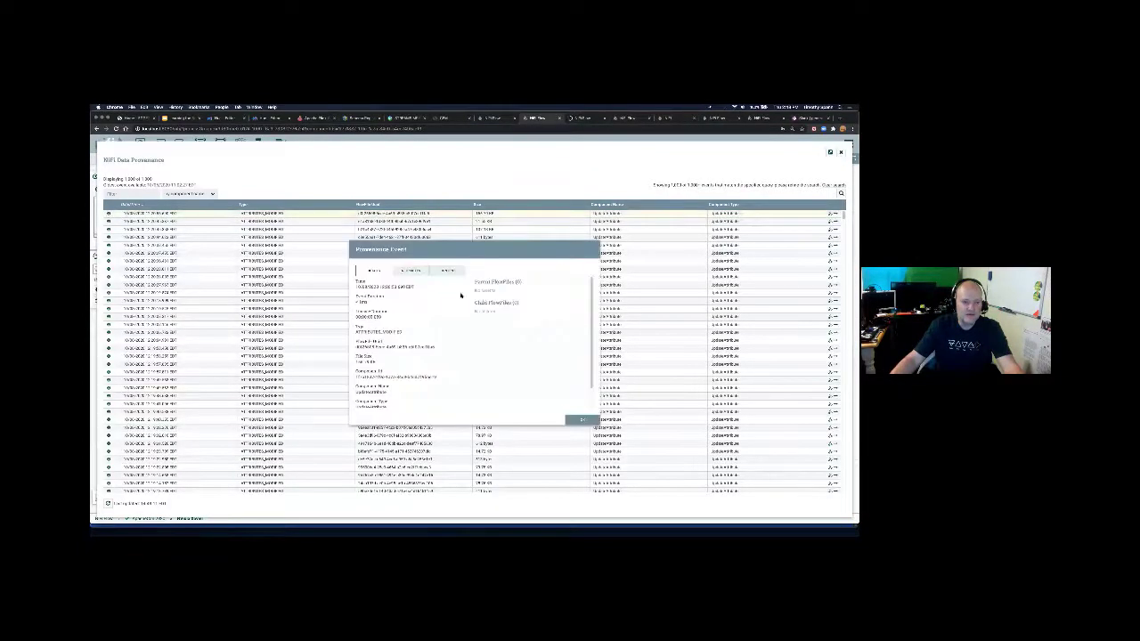
{"action": "left_click", "coordinate": [412, 270]}
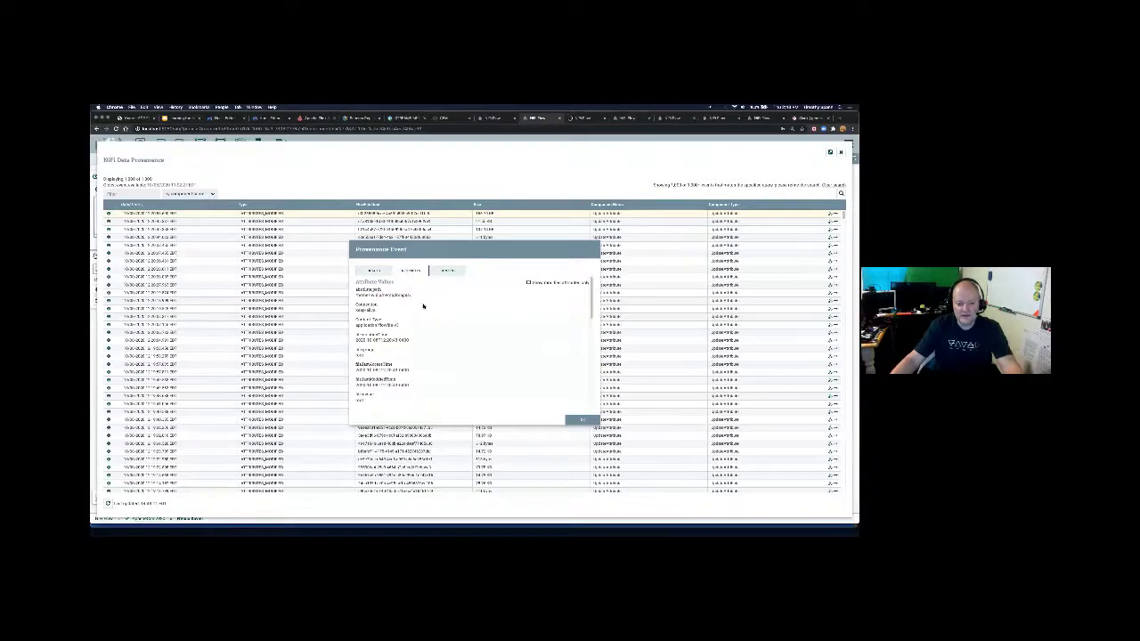
{"action": "scroll", "coordinate": [423, 307], "scroll_direction": "down", "scroll_amount": 5}
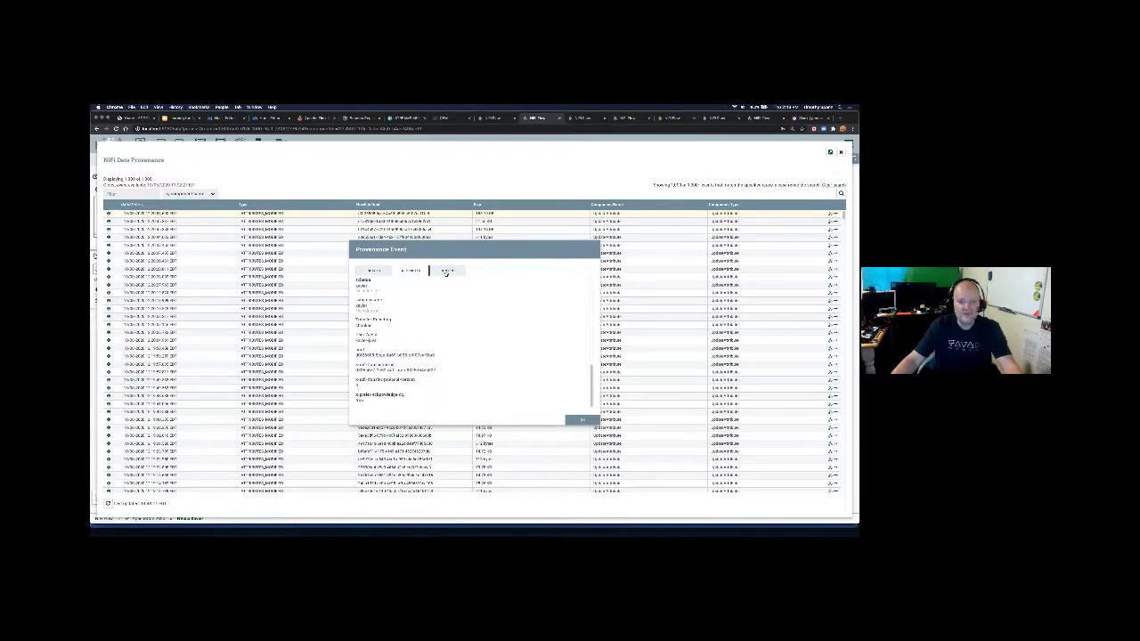
{"action": "left_click", "coordinate": [447, 270]}
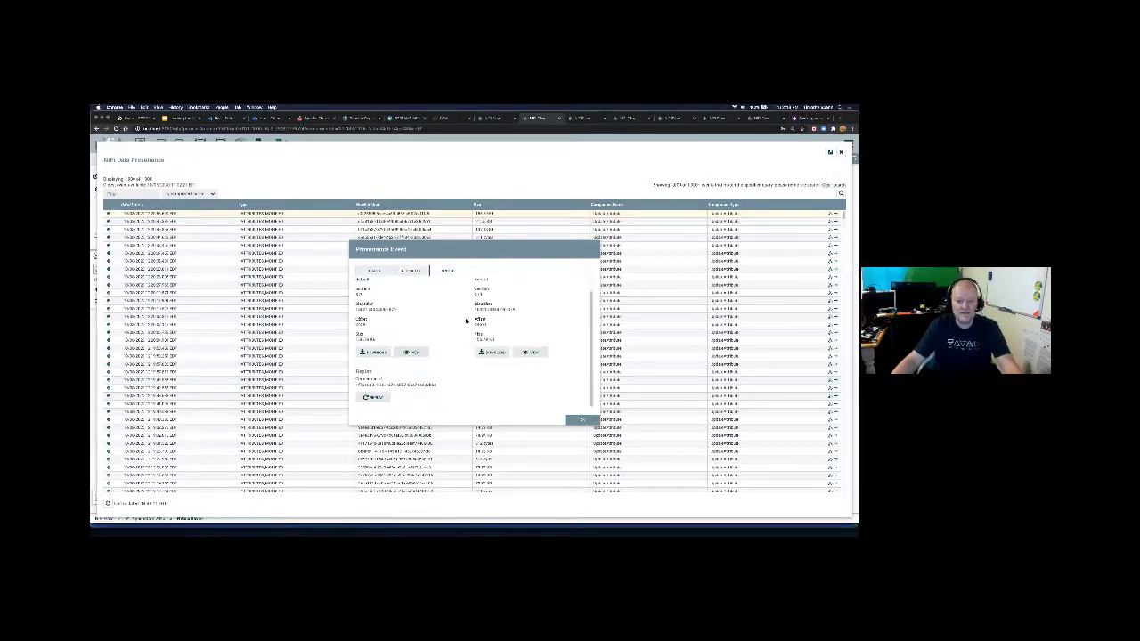
{"action": "key", "text": "Escape"}
{"action": "key", "text": "Escape"}
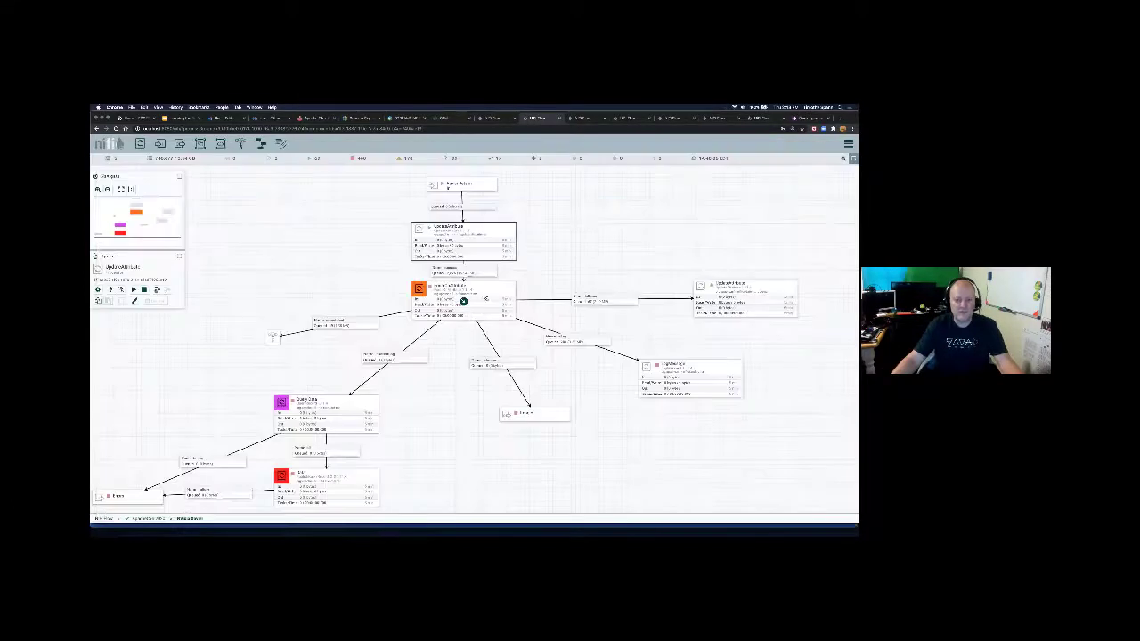
Step: Review the RouteOnAttribute processor's routing strategy and route properties, close its configuration, and start the processor
{"action": "right_click", "coordinate": [463, 302]}
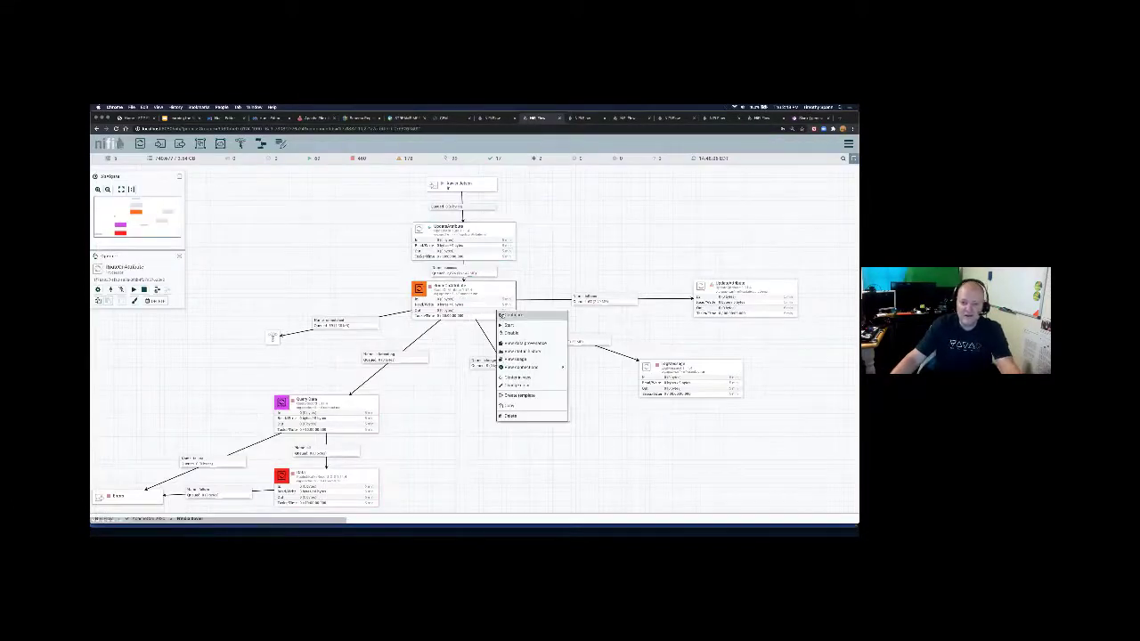
{"action": "double_click", "coordinate": [463, 301]}
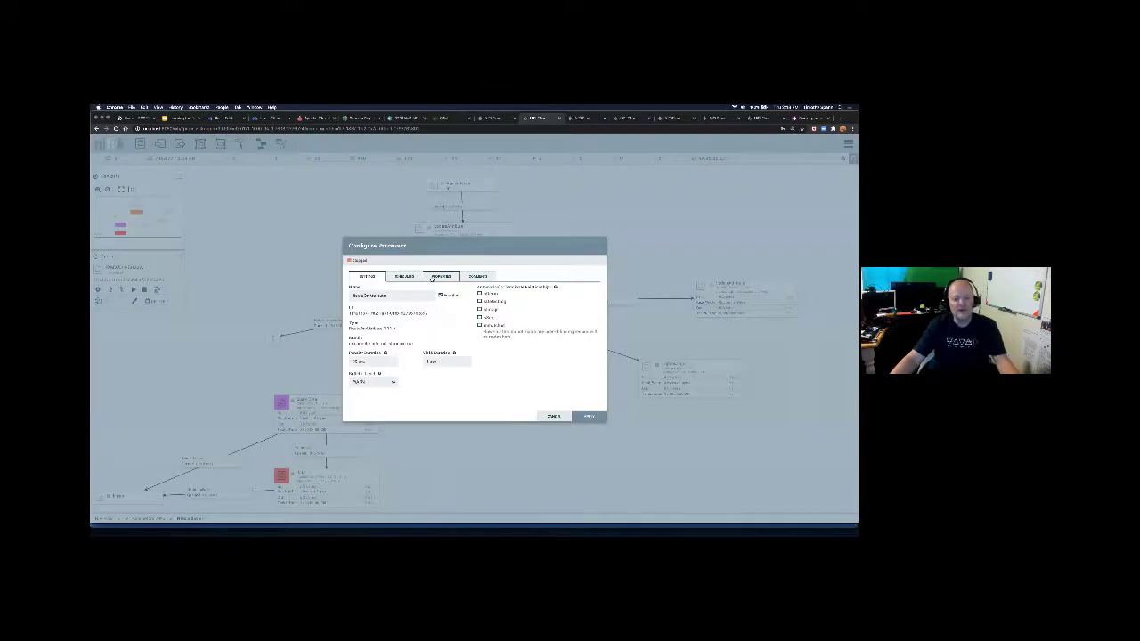
{"action": "left_click", "coordinate": [438, 277]}
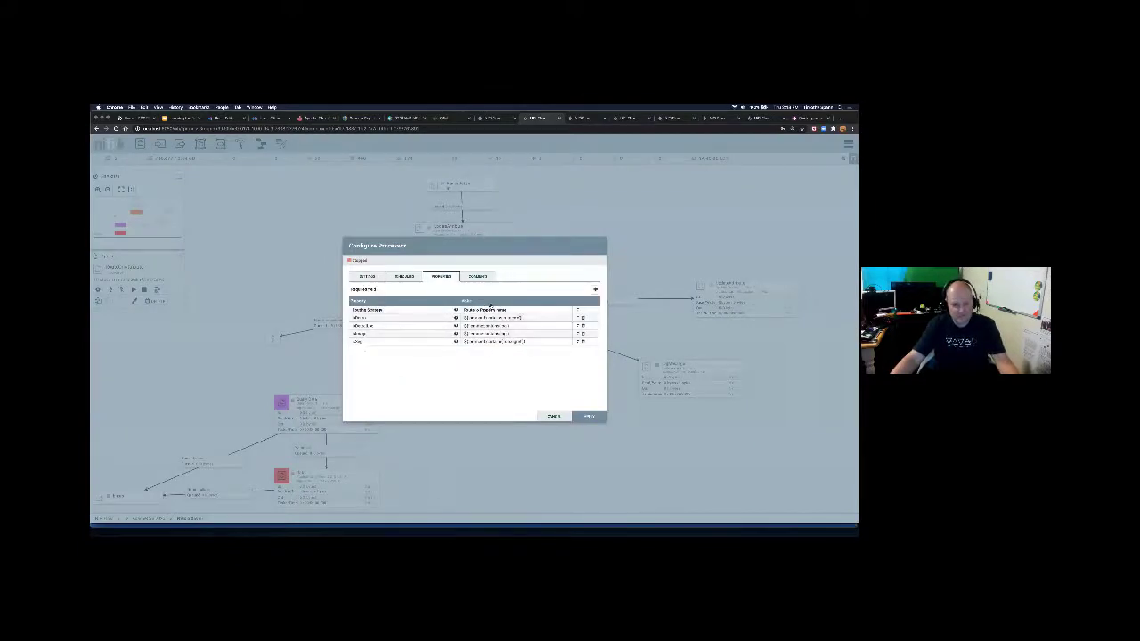
{"action": "key", "text": "Escape"}
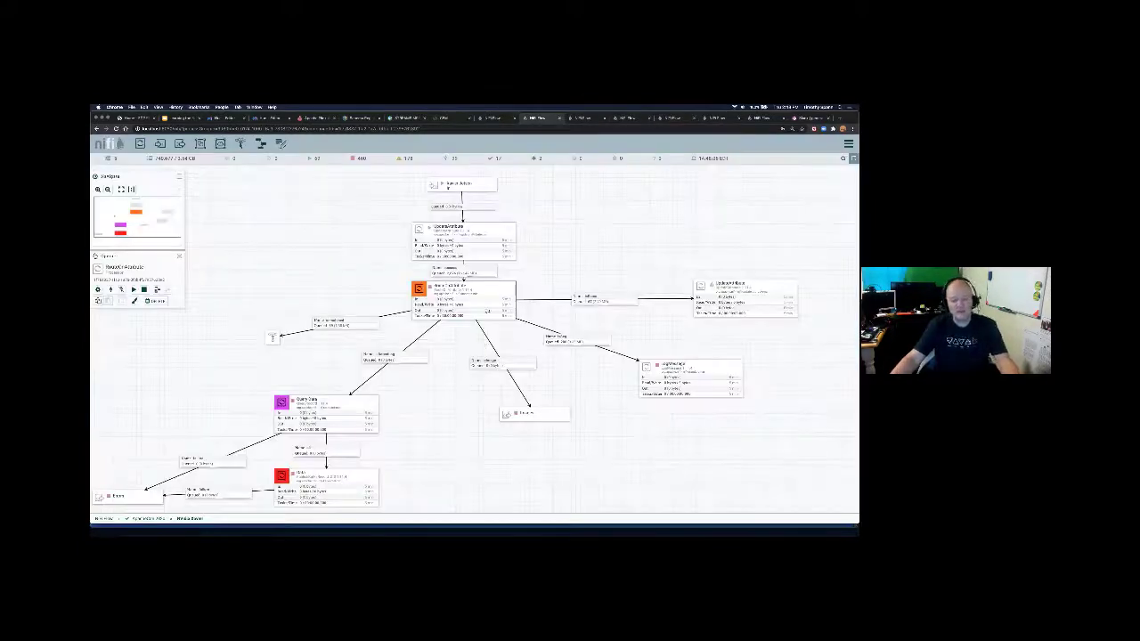
{"action": "right_click", "coordinate": [488, 298]}
{"action": "left_click", "coordinate": [504, 311]}
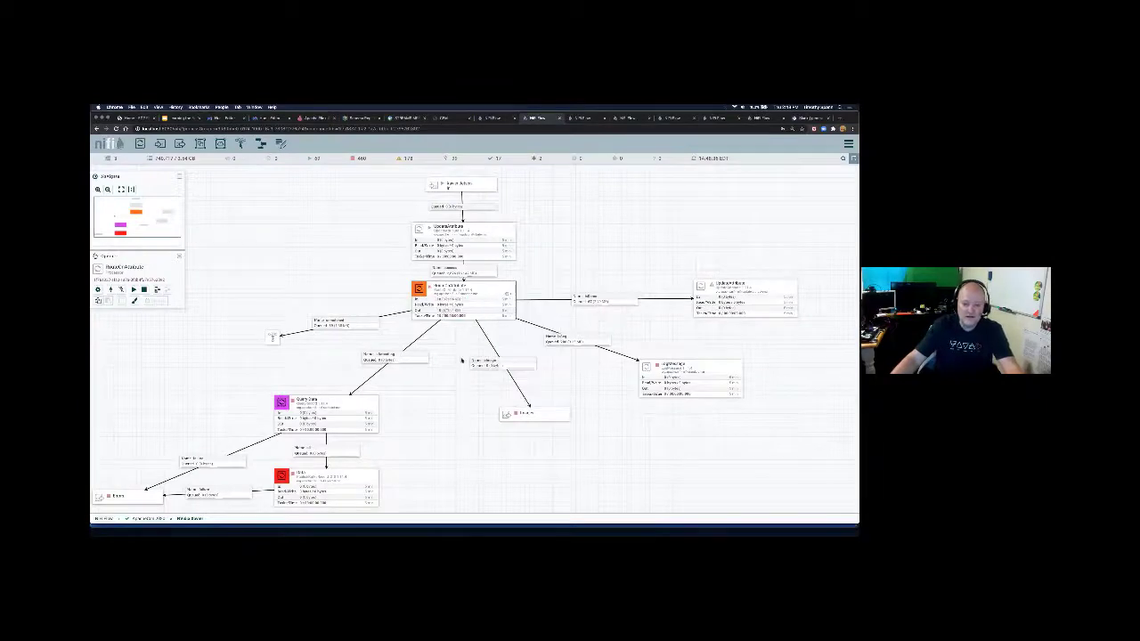
Step: Refresh the flow canvas and list the flowfiles queued in the isImage connection below RouteOnAttribute
{"action": "right_click", "coordinate": [441, 361]}
{"action": "left_click", "coordinate": [445, 367]}
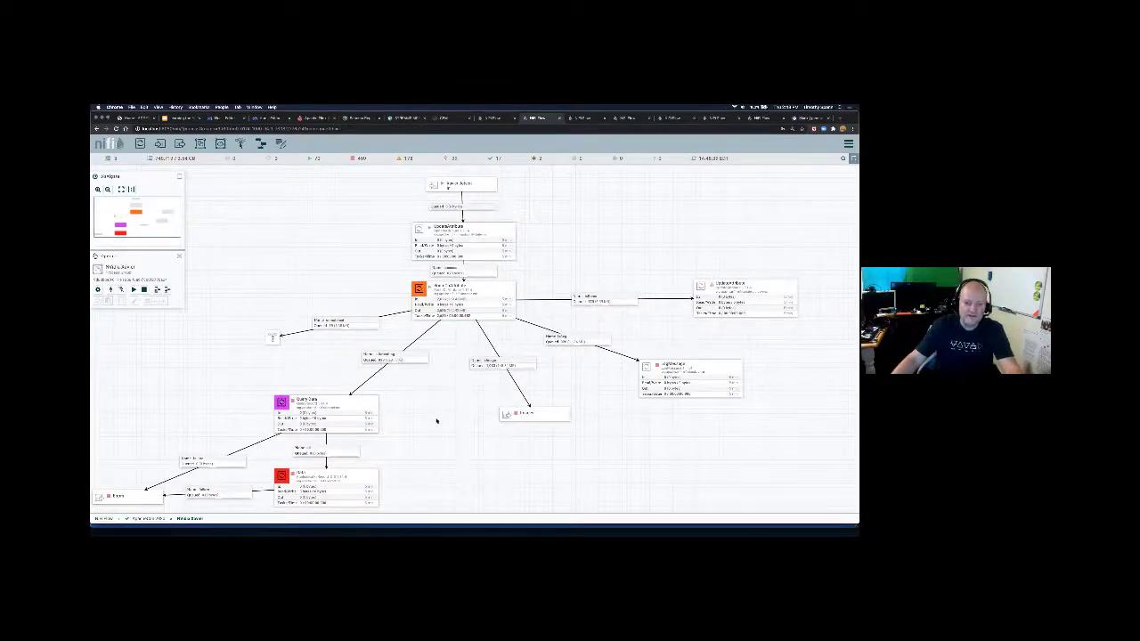
{"action": "scroll", "coordinate": [436, 420], "scroll_direction": "down", "scroll_amount": 5}
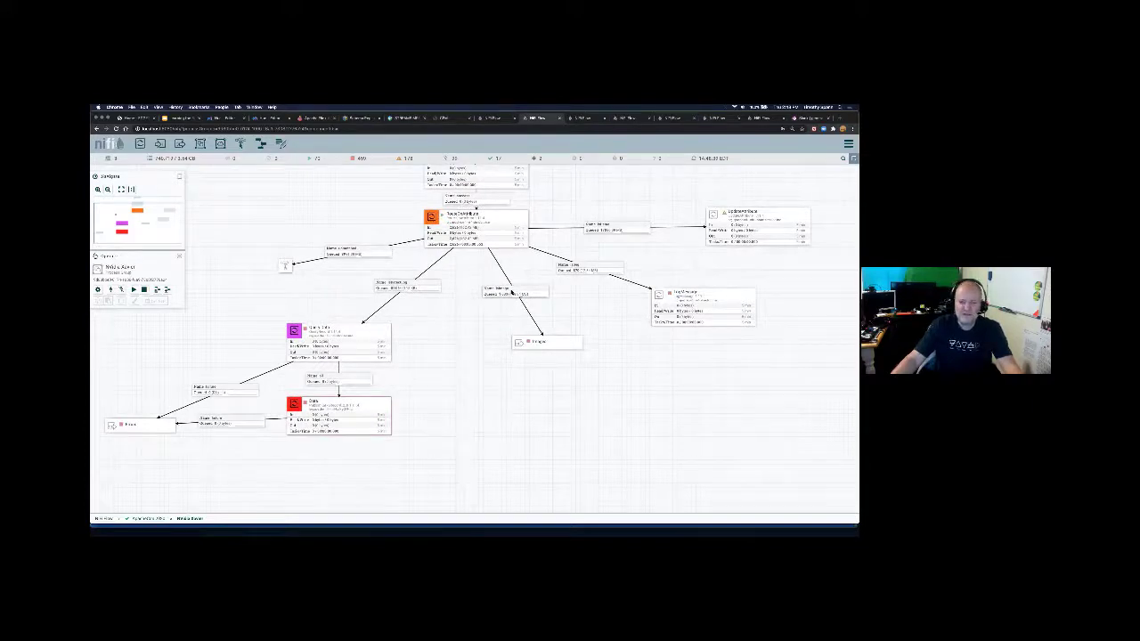
{"action": "left_click", "coordinate": [506, 293]}
{"action": "right_click", "coordinate": [508, 290]}
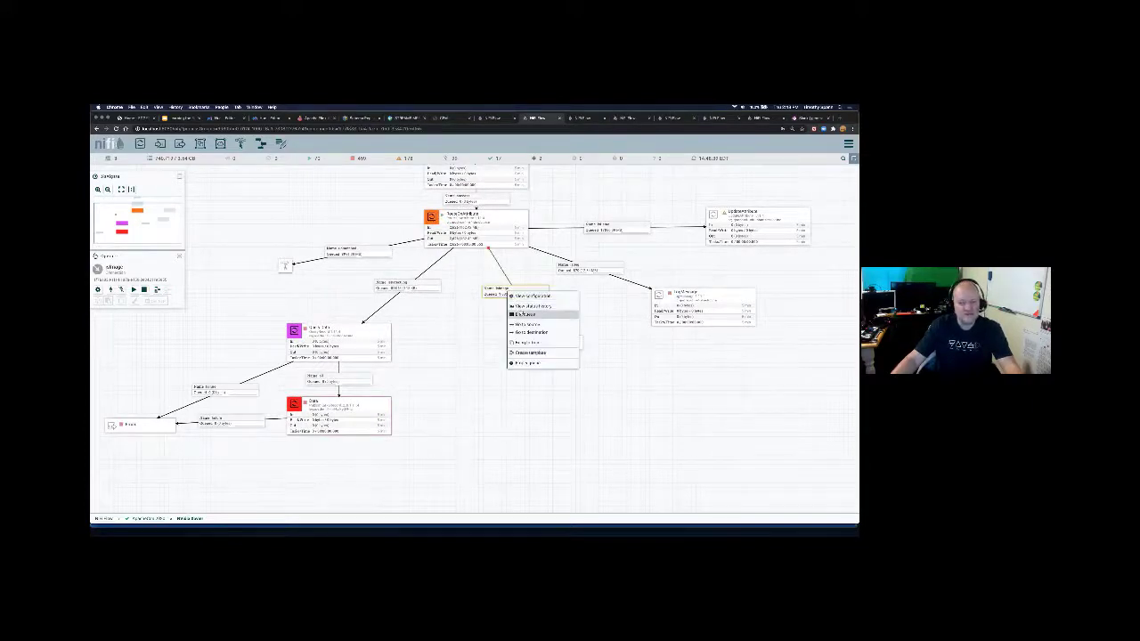
{"action": "left_click", "coordinate": [522, 316]}
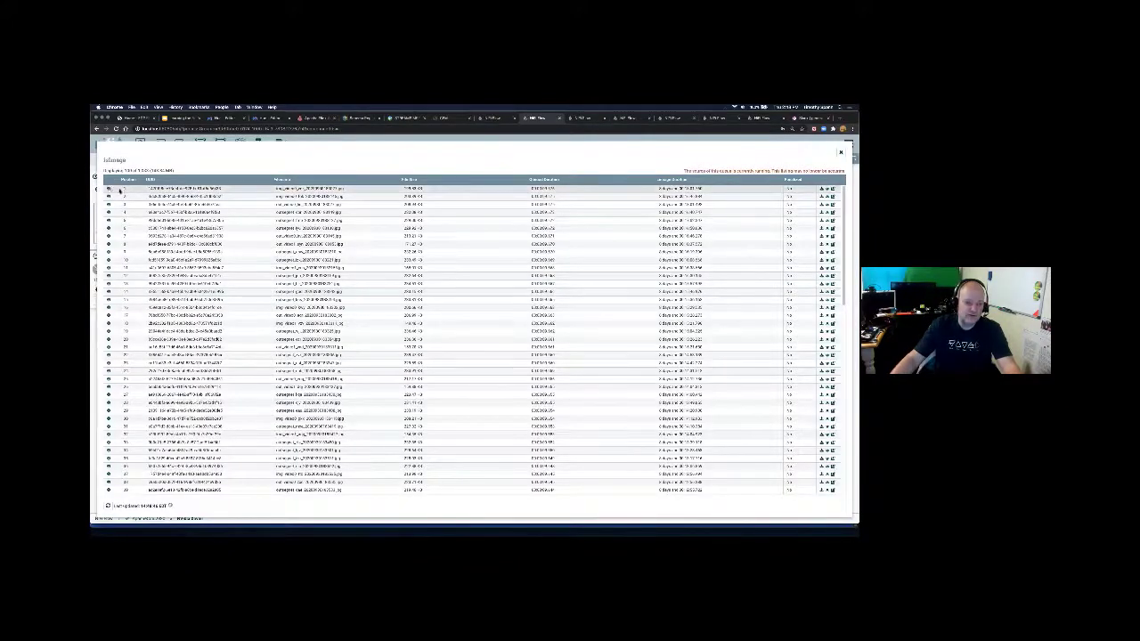
Step: Inspect the first queued flowfile's attributes down to its filename, enlarge the page, and return to the flow canvas
{"action": "left_click", "coordinate": [109, 188]}
{"action": "left_click", "coordinate": [412, 268]}
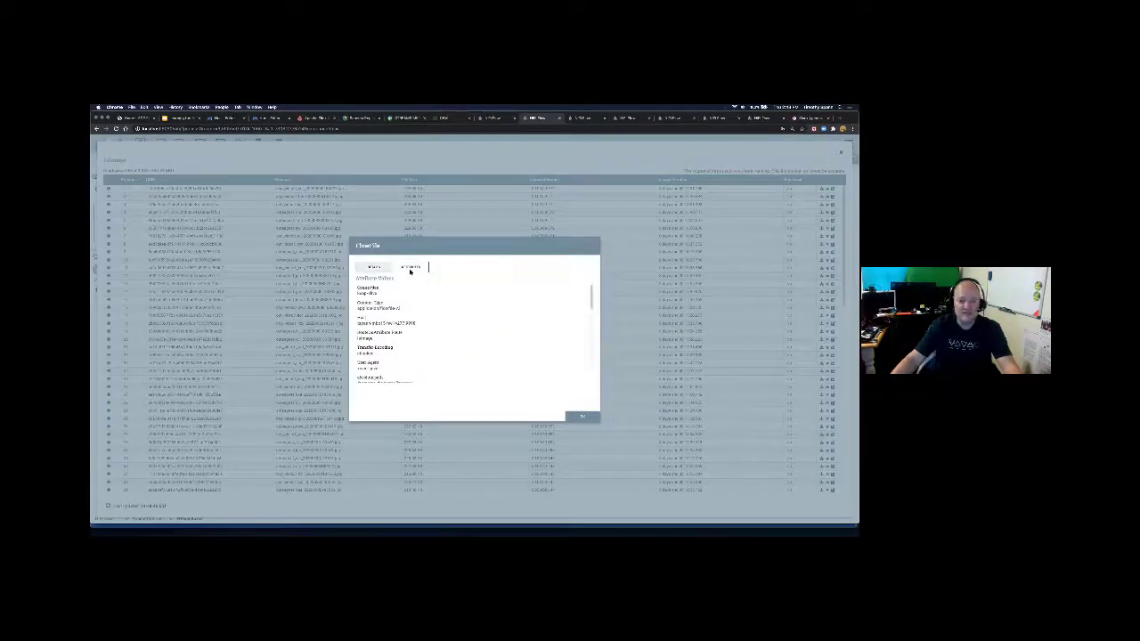
{"action": "scroll", "coordinate": [415, 302], "scroll_direction": "down", "scroll_amount": 5}
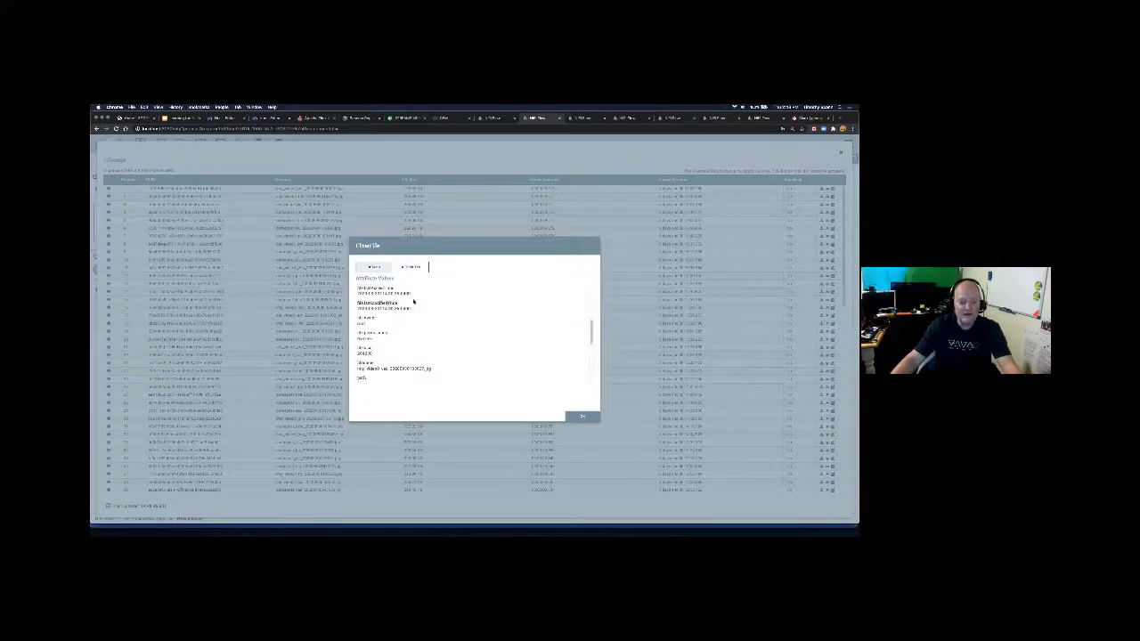
{"action": "scroll", "coordinate": [399, 303], "scroll_direction": "down", "scroll_amount": 3}
{"action": "left_click_drag", "start_coordinate": [431, 321], "coordinate": [357, 319]}
{"action": "key", "text": "super+f"}
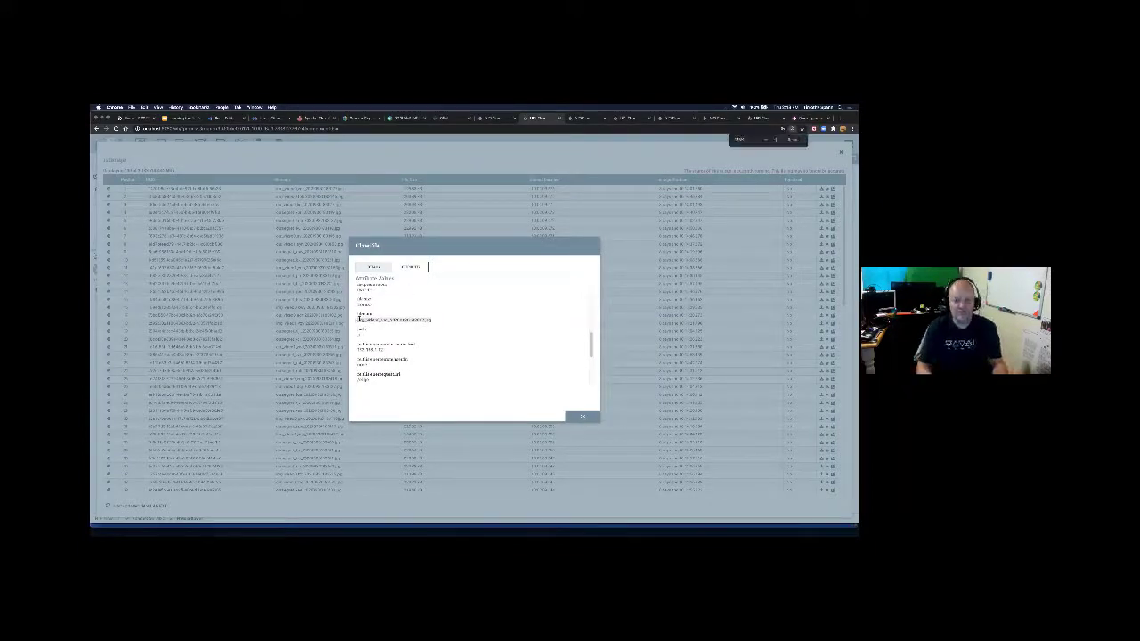
{"action": "key", "text": "super+equal"}
{"action": "left_click", "coordinate": [407, 328]}
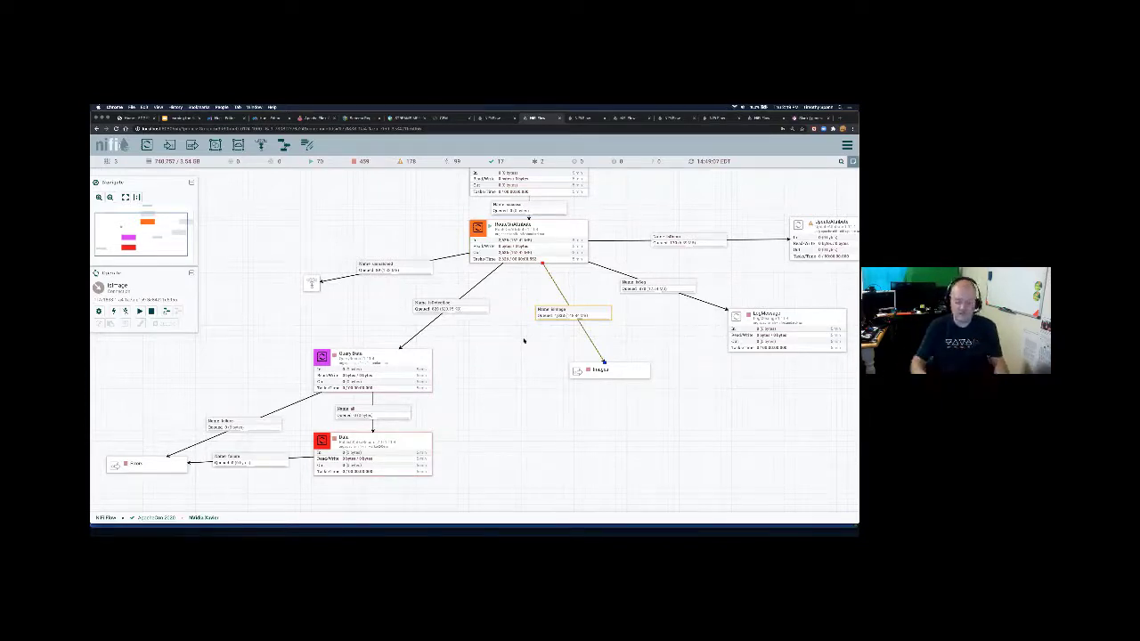
Step: Enlarge the page, review the Query Data processor's properties, then view its record writer among the controller services and close that configuration
{"action": "key", "text": "super+plus"}
{"action": "key", "text": "super+plus"}
{"action": "key", "text": "super+plus"}
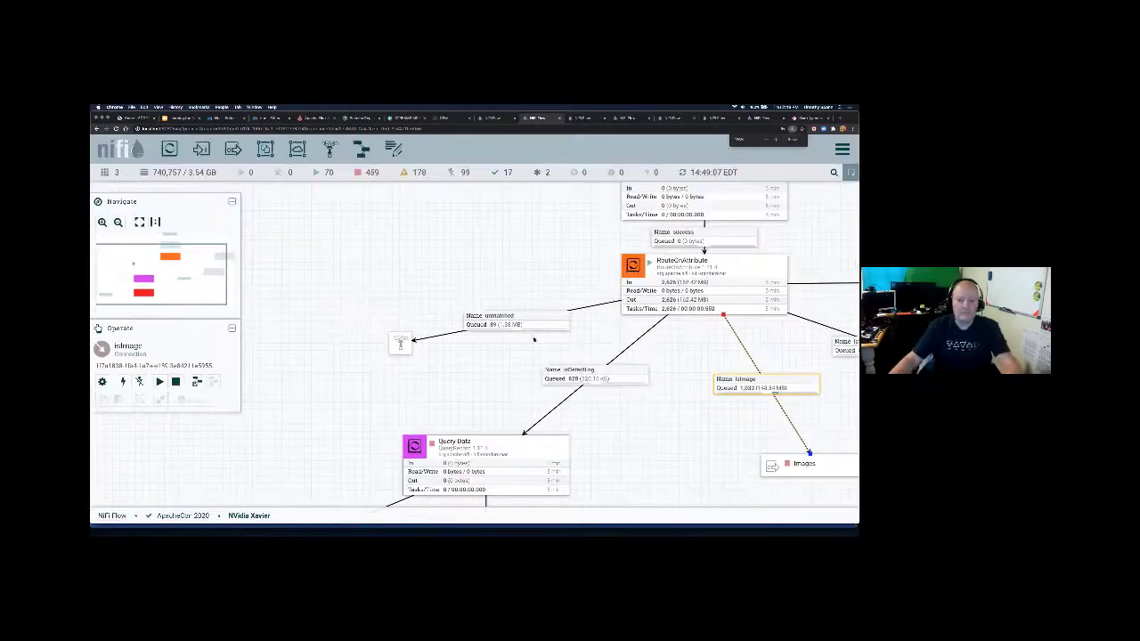
{"action": "left_click_drag", "start_coordinate": [458, 410], "coordinate": [357, 367]}
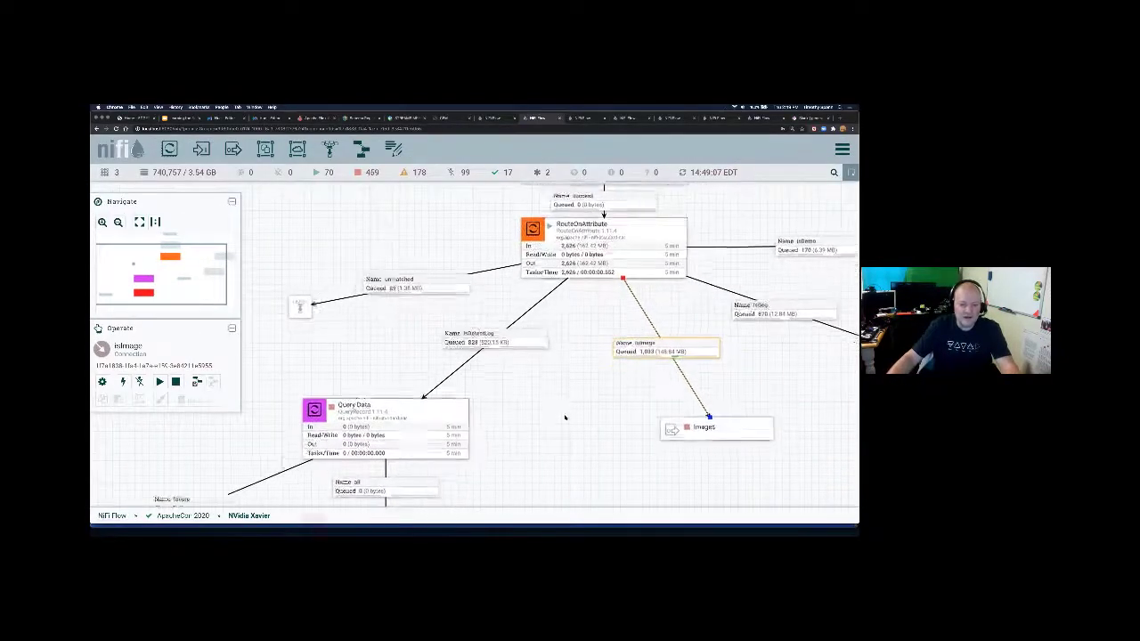
{"action": "scroll", "coordinate": [568, 403], "scroll_direction": "down", "scroll_amount": 3}
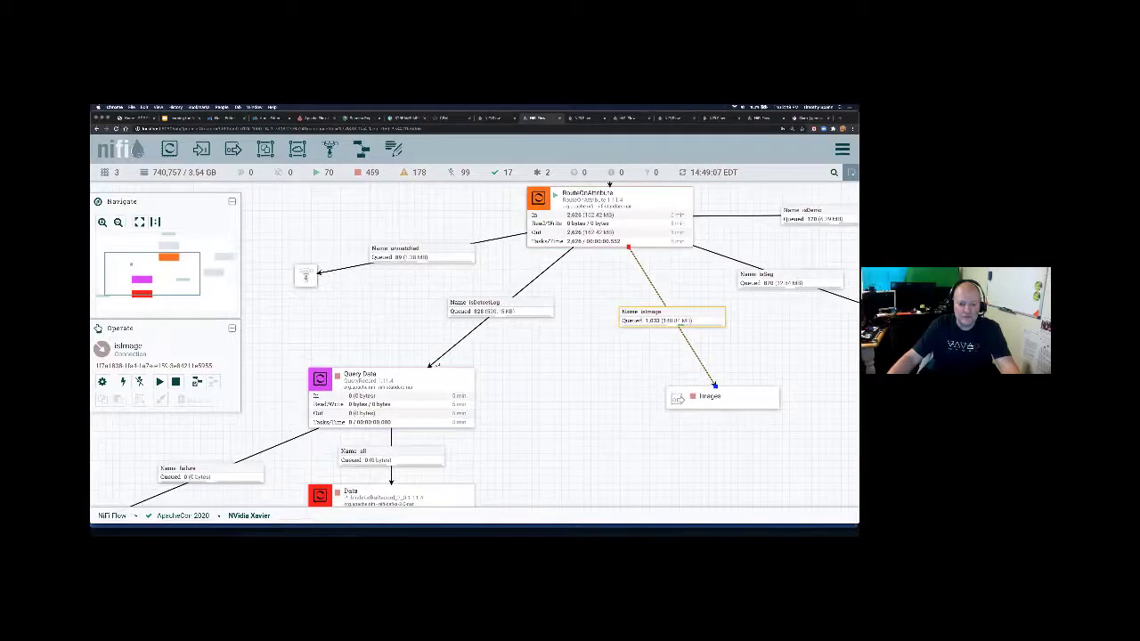
{"action": "right_click", "coordinate": [419, 399]}
{"action": "left_click", "coordinate": [446, 338]}
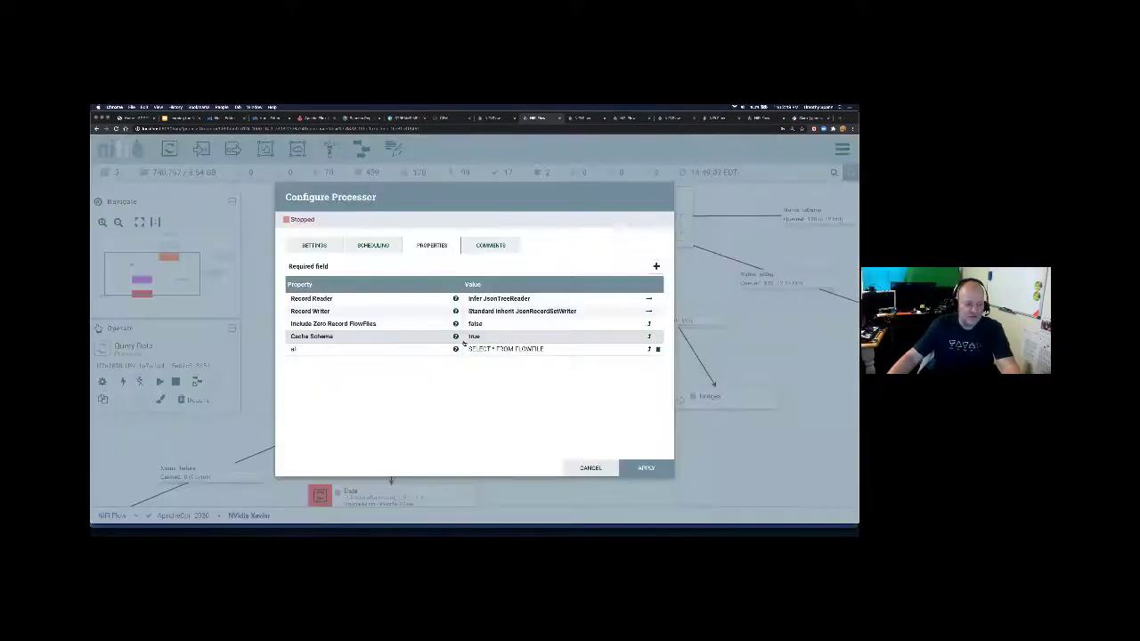
{"action": "key", "text": "super+plus"}
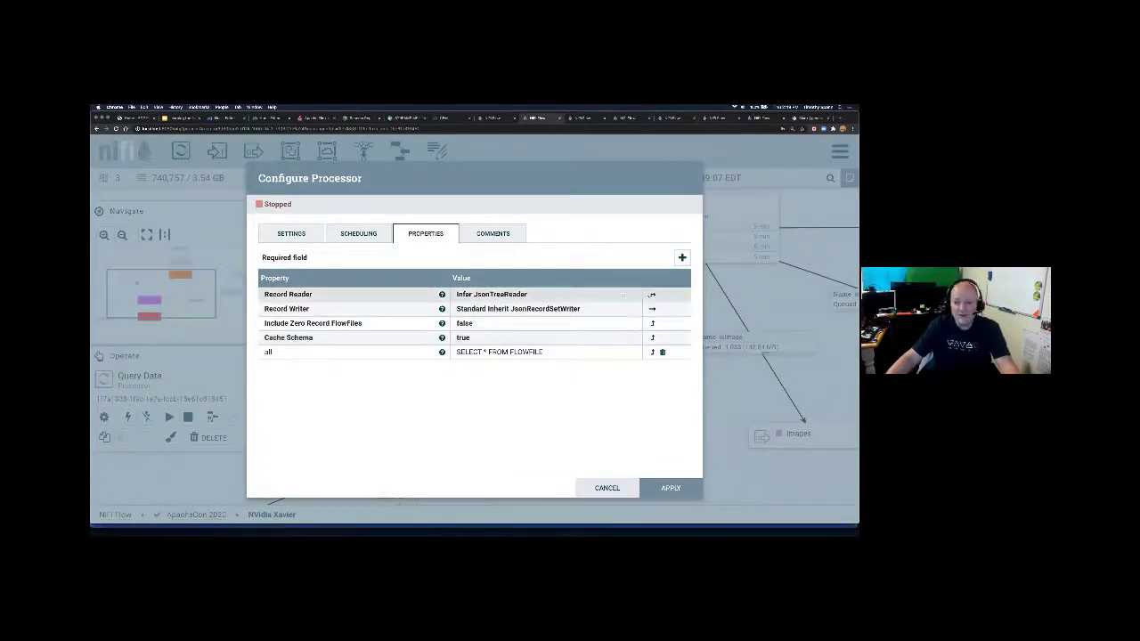
{"action": "left_click", "coordinate": [652, 310]}
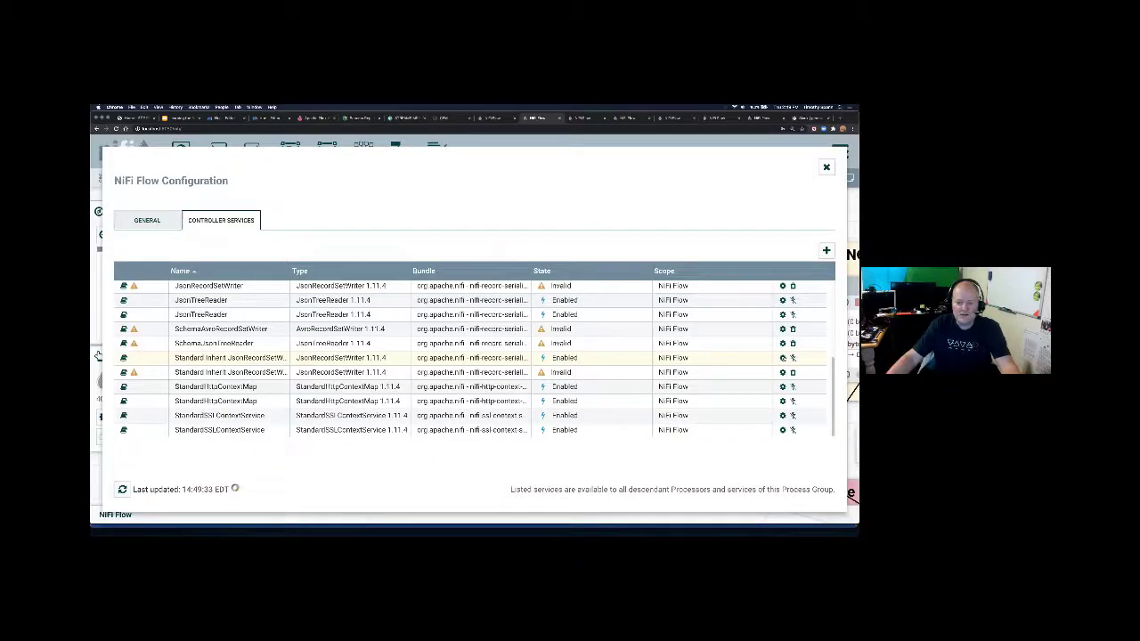
{"action": "key", "text": "Escape"}
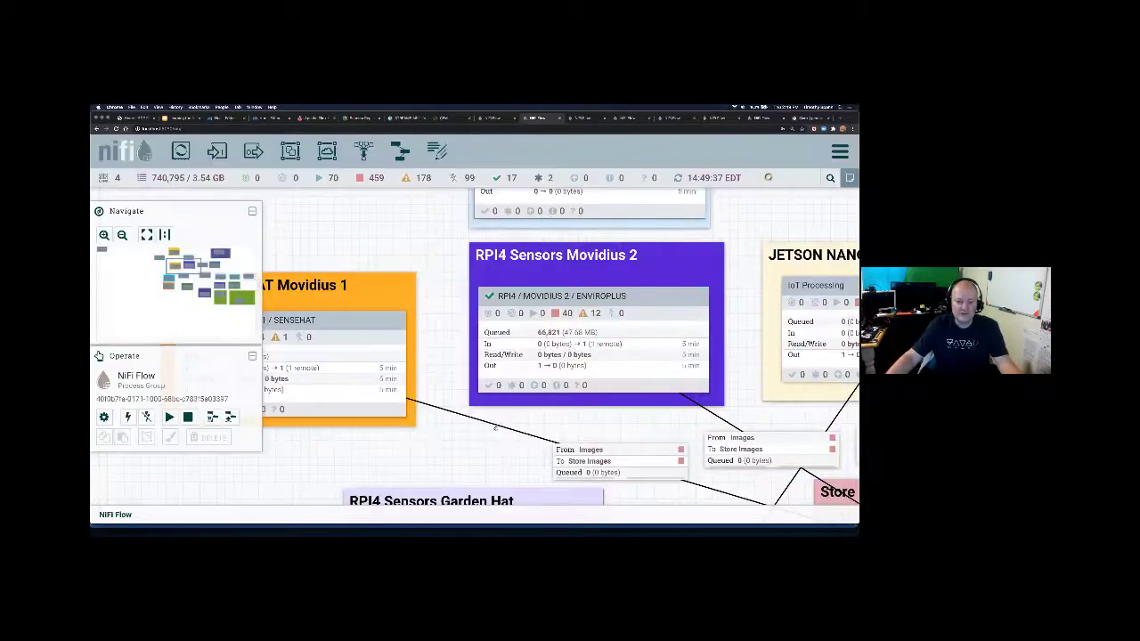
Step: Enter the ApacheCon 2020 process group and open the Coral TensorFlow Lite Ingest group inside it
{"action": "left_click_drag", "start_coordinate": [432, 460], "coordinate": [315, 347]}
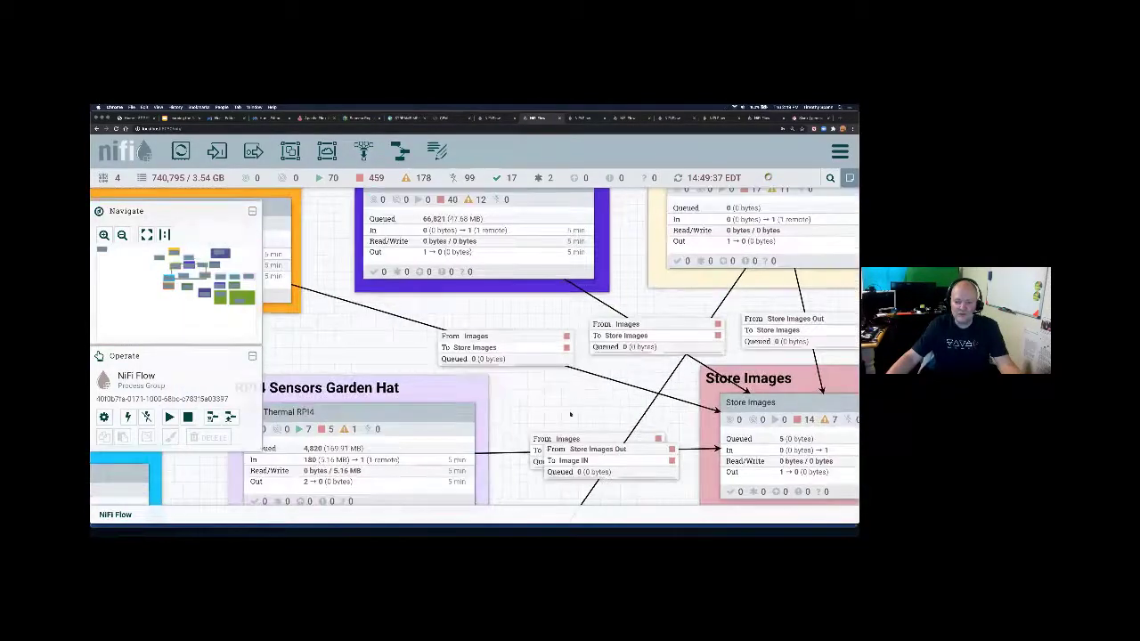
{"action": "left_click_drag", "start_coordinate": [573, 415], "coordinate": [482, 317]}
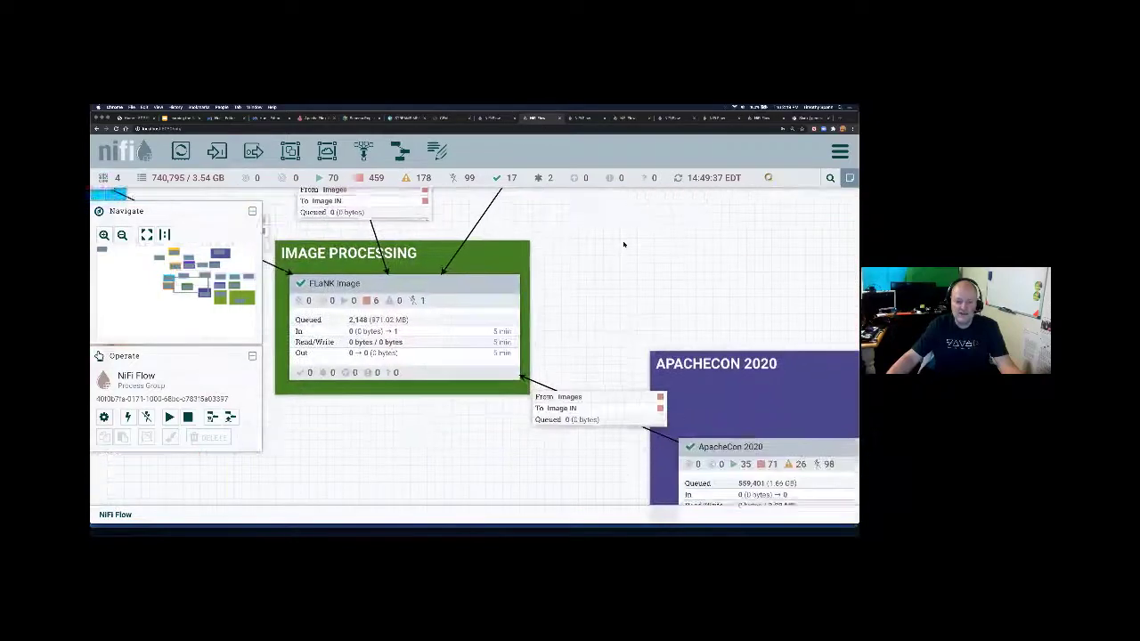
{"action": "left_click", "coordinate": [681, 365]}
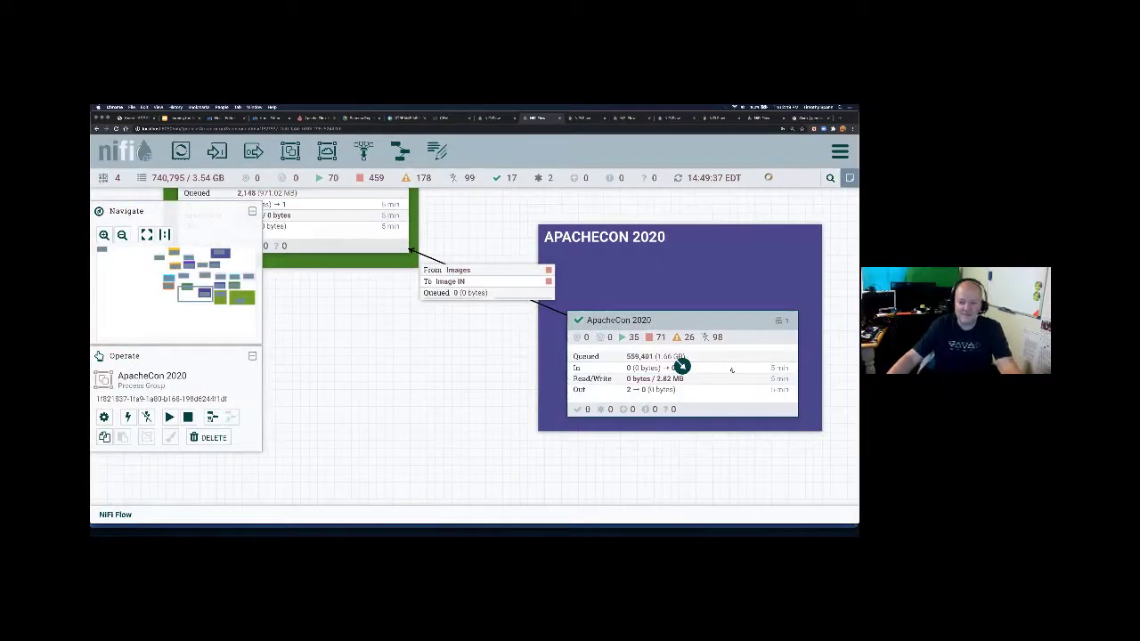
{"action": "double_click", "coordinate": [681, 366]}
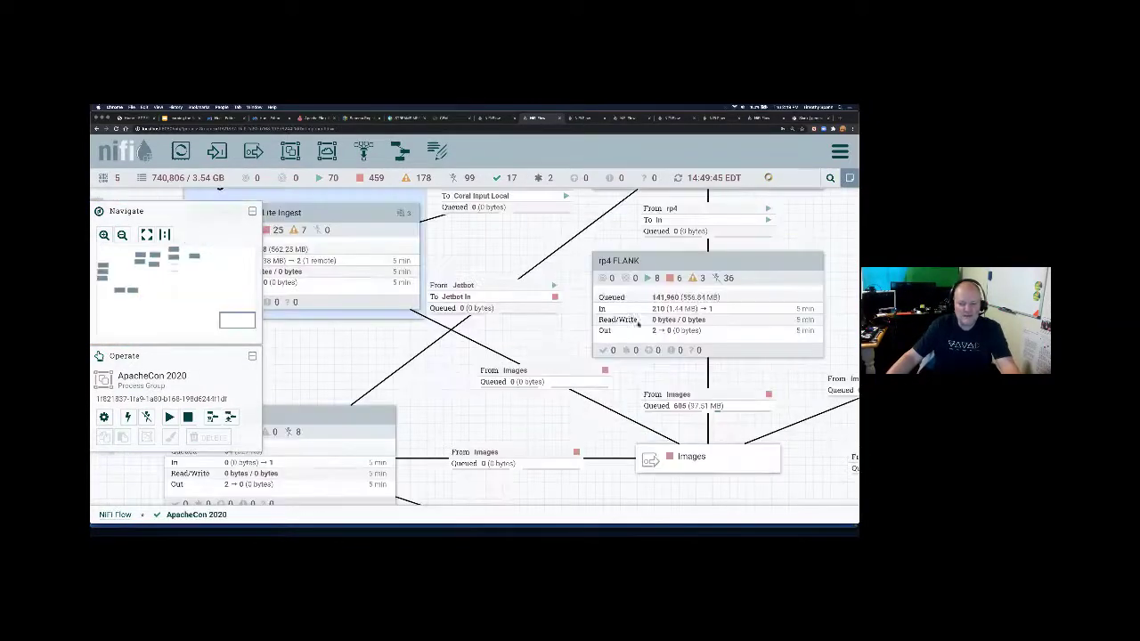
{"action": "double_click", "coordinate": [484, 407]}
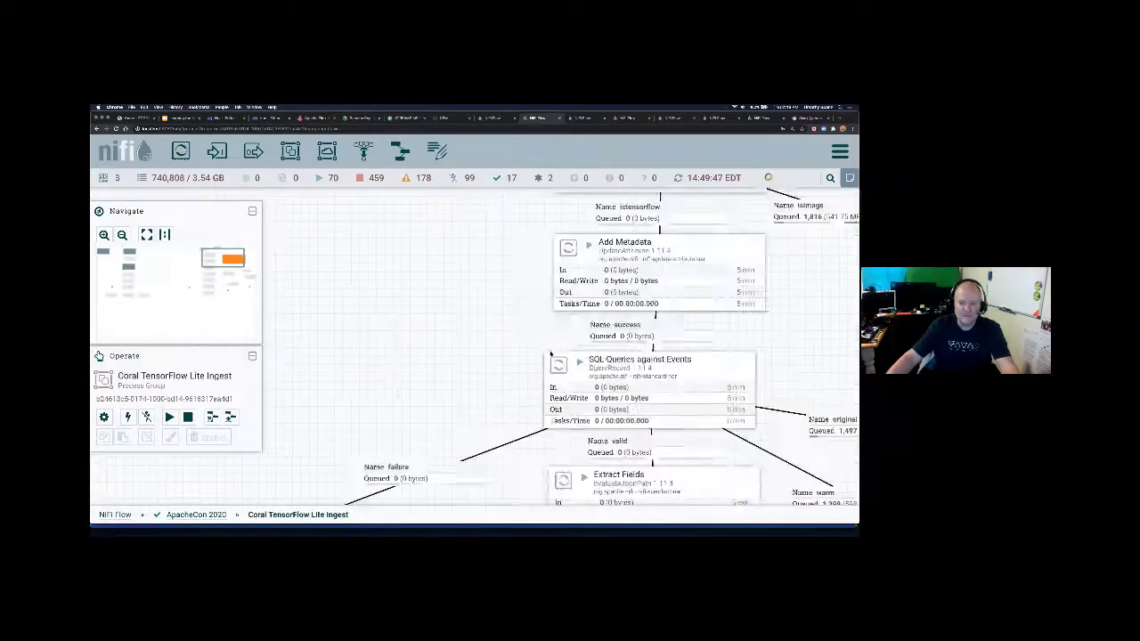
Step: Follow the flow from the Coral Input ports to the "Tensorflow? Image?" processor, review its routing properties, and close its details
{"action": "left_click_drag", "start_coordinate": [536, 268], "coordinate": [287, 437]}
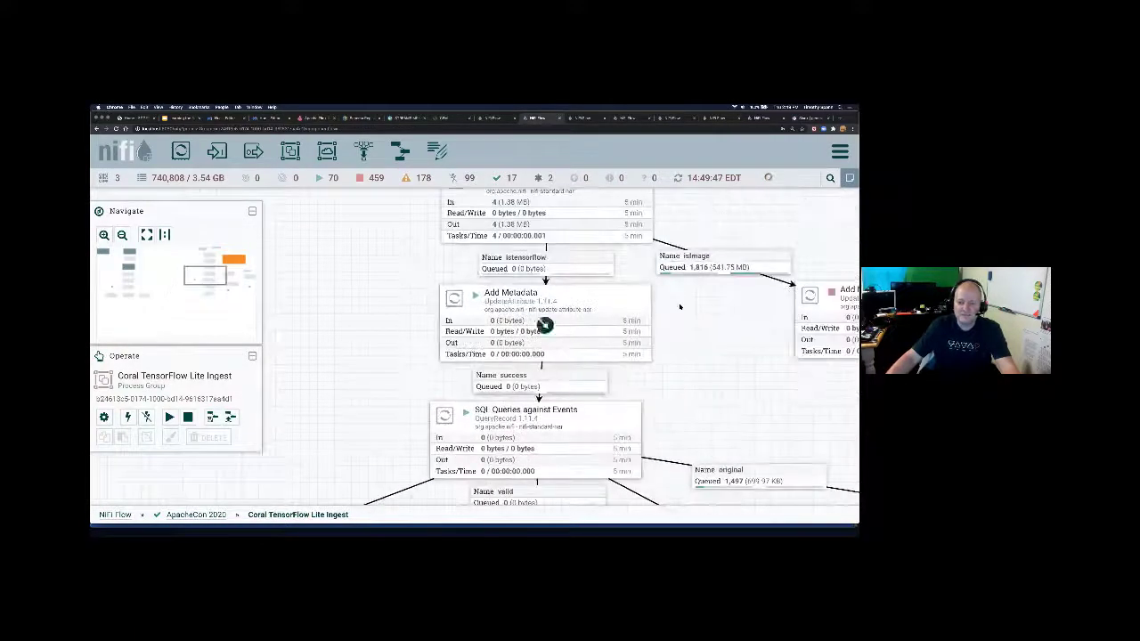
{"action": "left_click_drag", "start_coordinate": [735, 293], "coordinate": [725, 398]}
{"action": "left_click_drag", "start_coordinate": [732, 264], "coordinate": [722, 369]}
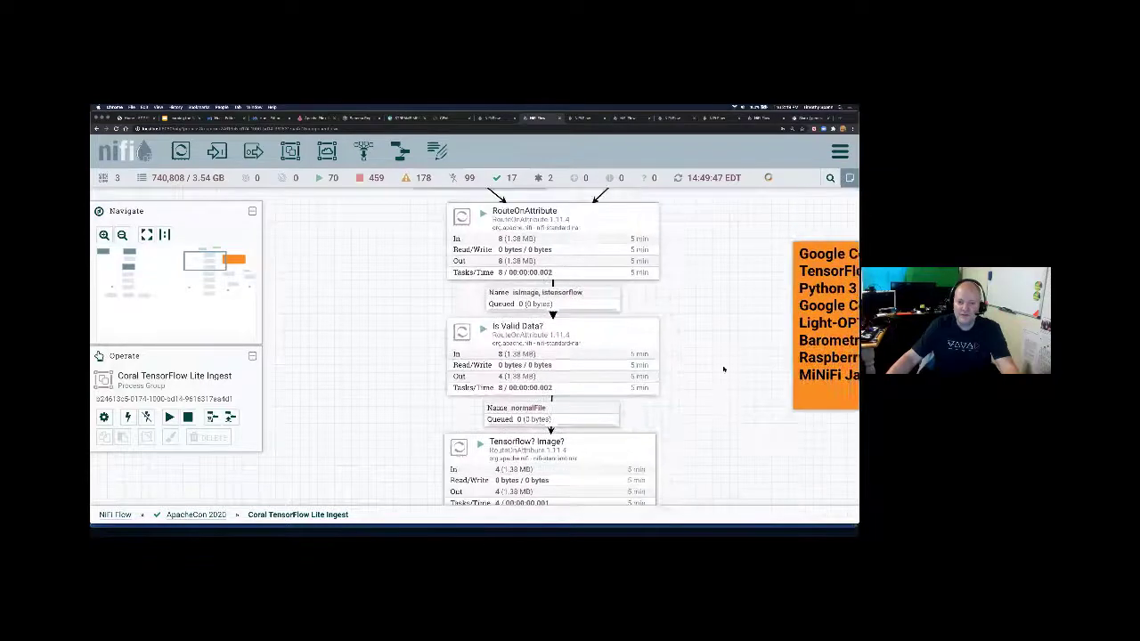
{"action": "scroll", "coordinate": [732, 327], "scroll_direction": "up", "scroll_amount": 3}
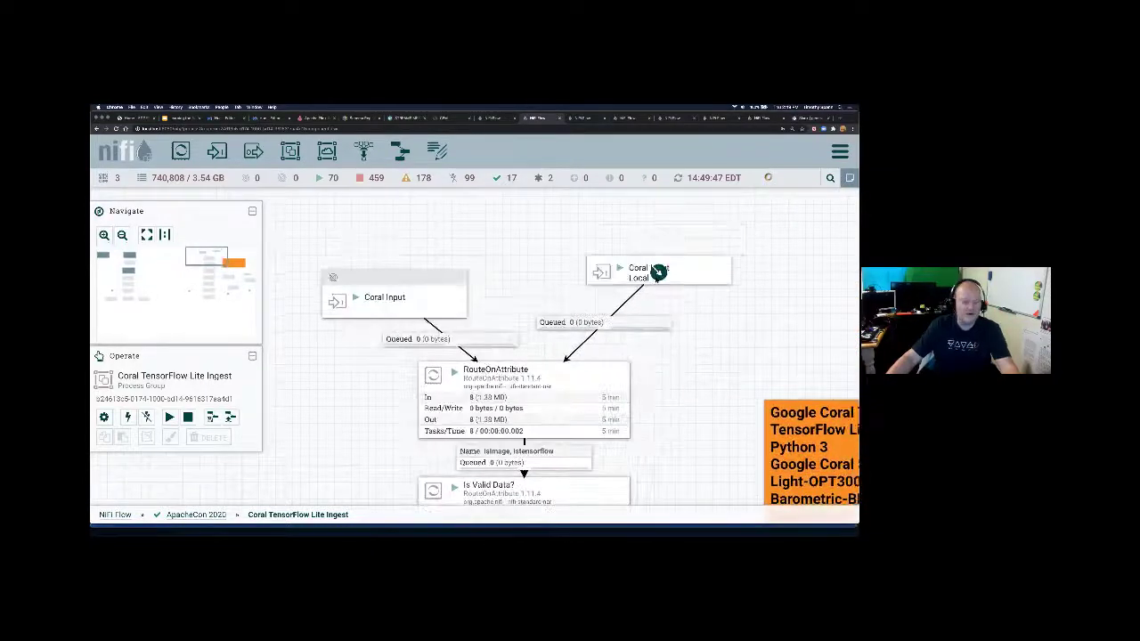
{"action": "scroll", "coordinate": [676, 408], "scroll_direction": "down", "scroll_amount": 15}
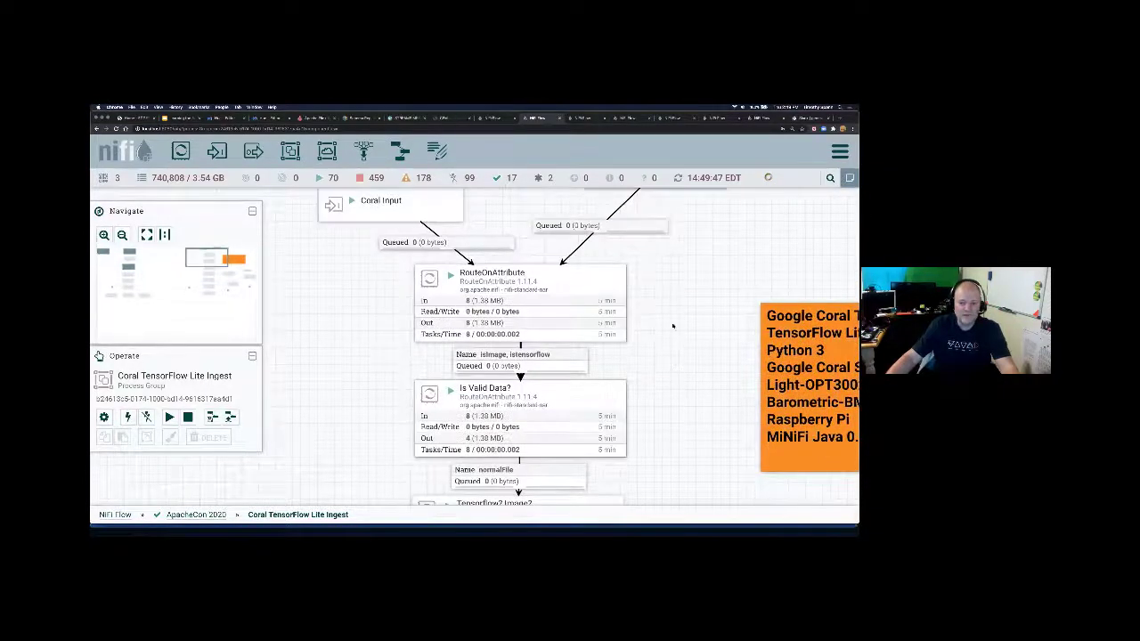
{"action": "scroll", "coordinate": [663, 320], "scroll_direction": "down", "scroll_amount": 8}
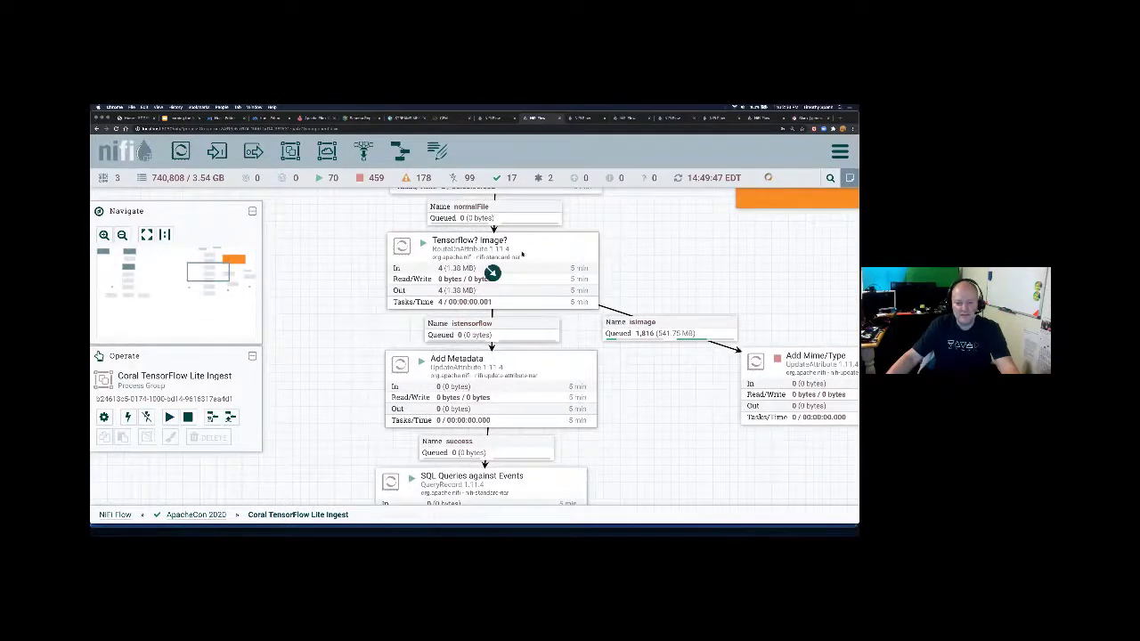
{"action": "right_click", "coordinate": [524, 257]}
{"action": "left_click", "coordinate": [534, 261]}
{"action": "left_click", "coordinate": [434, 236]}
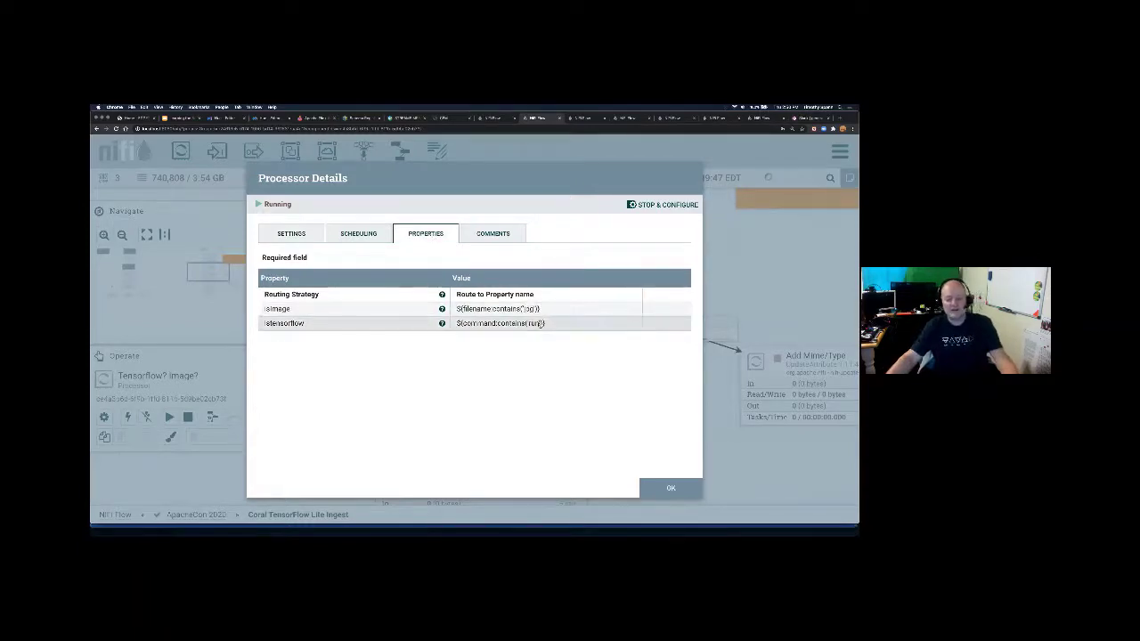
{"action": "left_click", "coordinate": [671, 488]}
Step: View the SQL Queries against Events processor's properties, read the full warm query at a larger zoom, and close the details
{"action": "scroll", "coordinate": [662, 330], "scroll_direction": "down", "scroll_amount": 2}
{"action": "scroll", "coordinate": [662, 331], "scroll_direction": "down", "scroll_amount": 5}
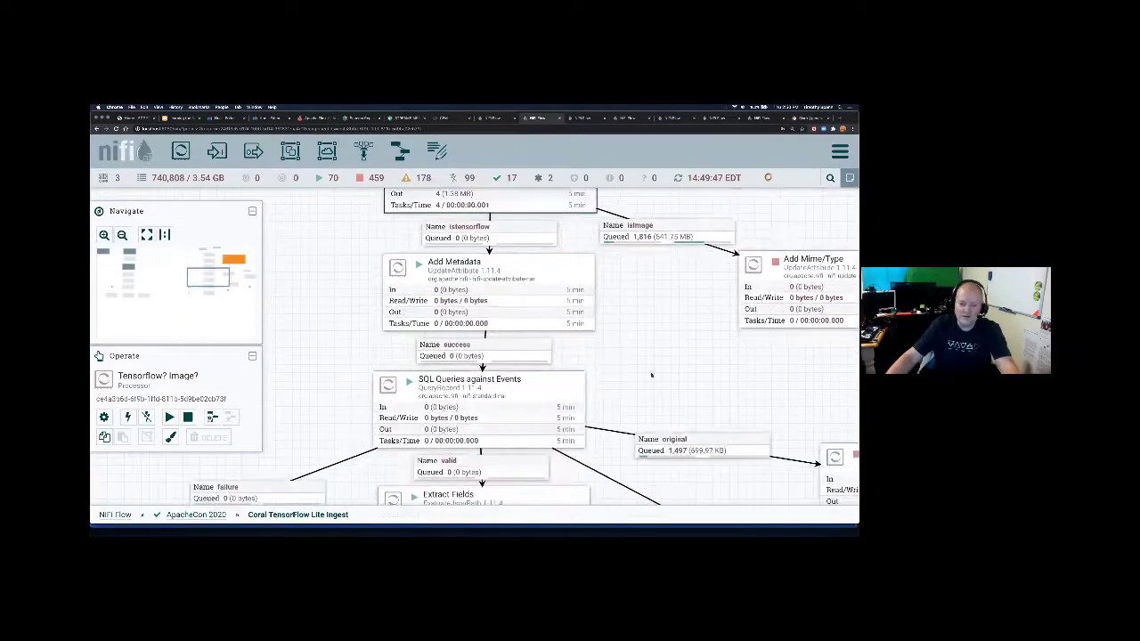
{"action": "right_click", "coordinate": [534, 326]}
{"action": "left_click", "coordinate": [553, 330]}
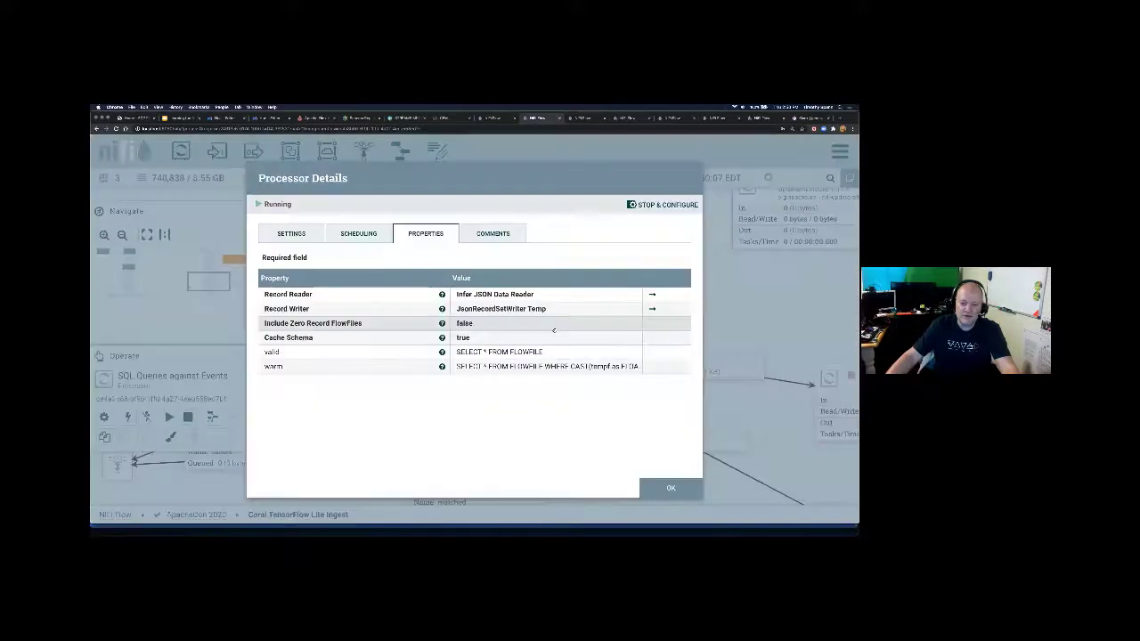
{"action": "left_click", "coordinate": [570, 366]}
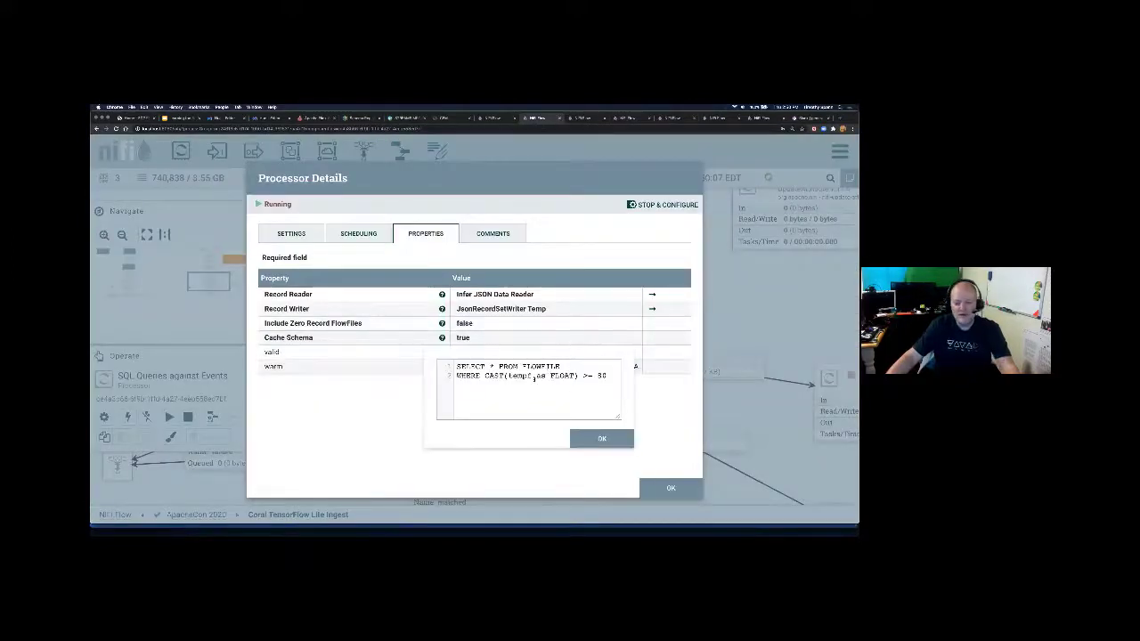
{"action": "key", "text": "super+equal"}
{"action": "key", "text": "super+equal"}
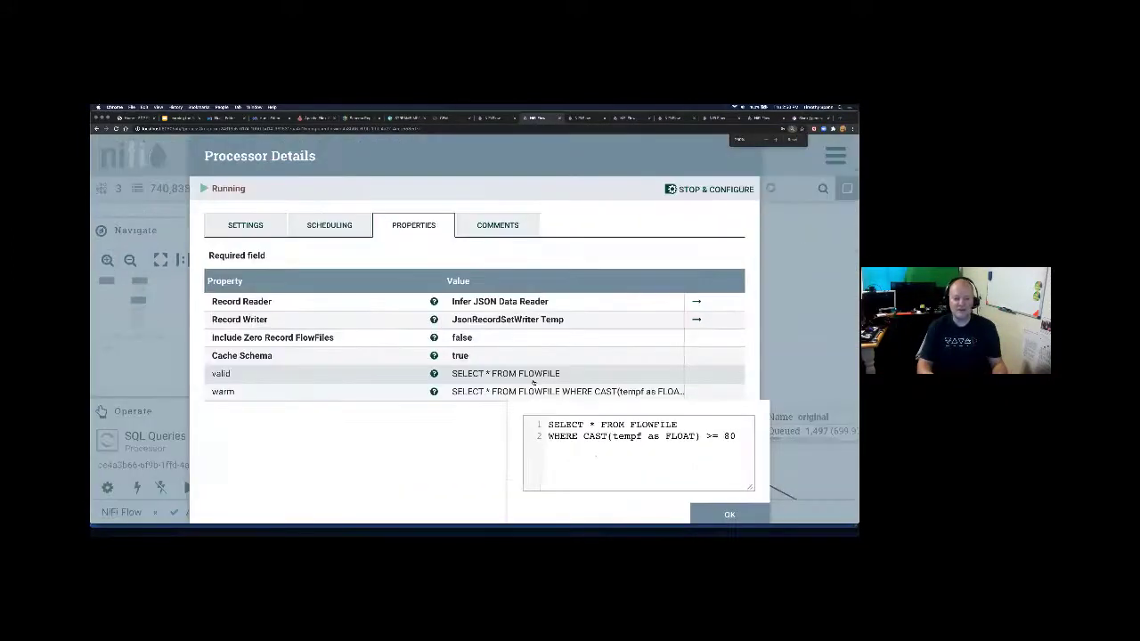
{"action": "left_click", "coordinate": [745, 514]}
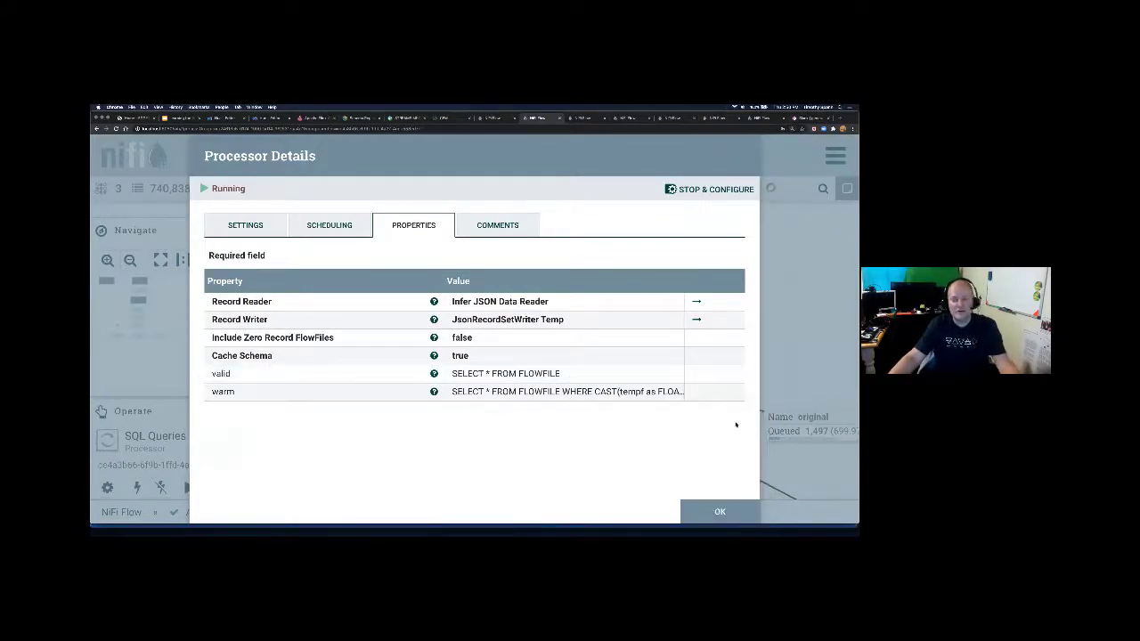
{"action": "left_click", "coordinate": [720, 511]}
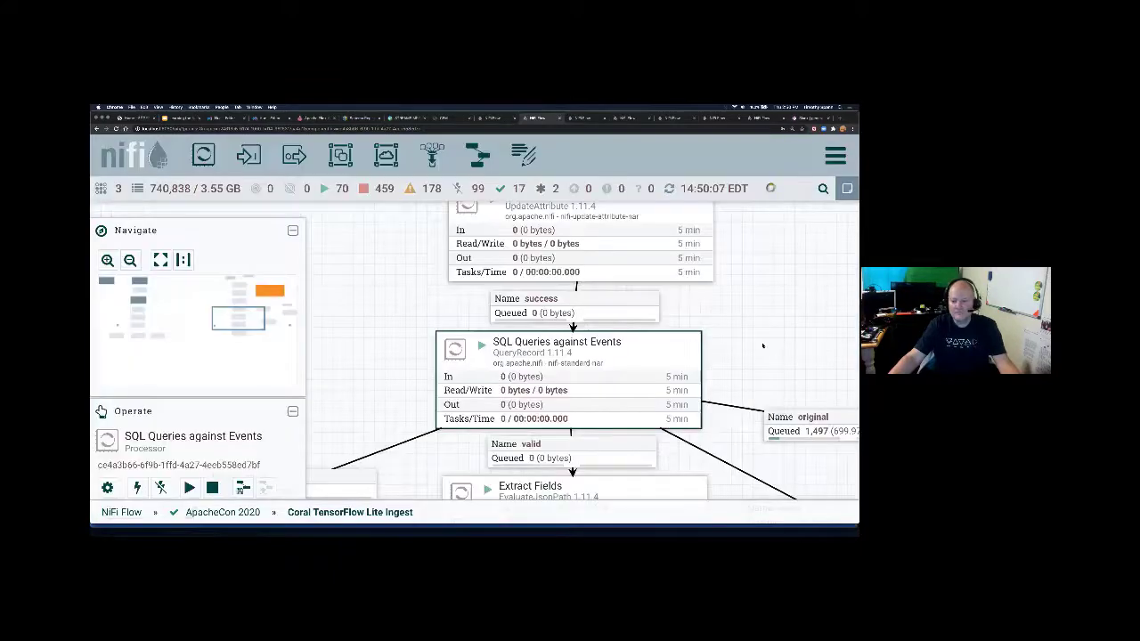
Step: List the flowfiles queued in the warm connection leaving SQL Queries against Events
{"action": "scroll", "coordinate": [715, 378], "scroll_direction": "down", "scroll_amount": 3}
{"action": "scroll", "coordinate": [714, 378], "scroll_direction": "down", "scroll_amount": 3}
{"action": "scroll", "coordinate": [715, 378], "scroll_direction": "right", "scroll_amount": 2}
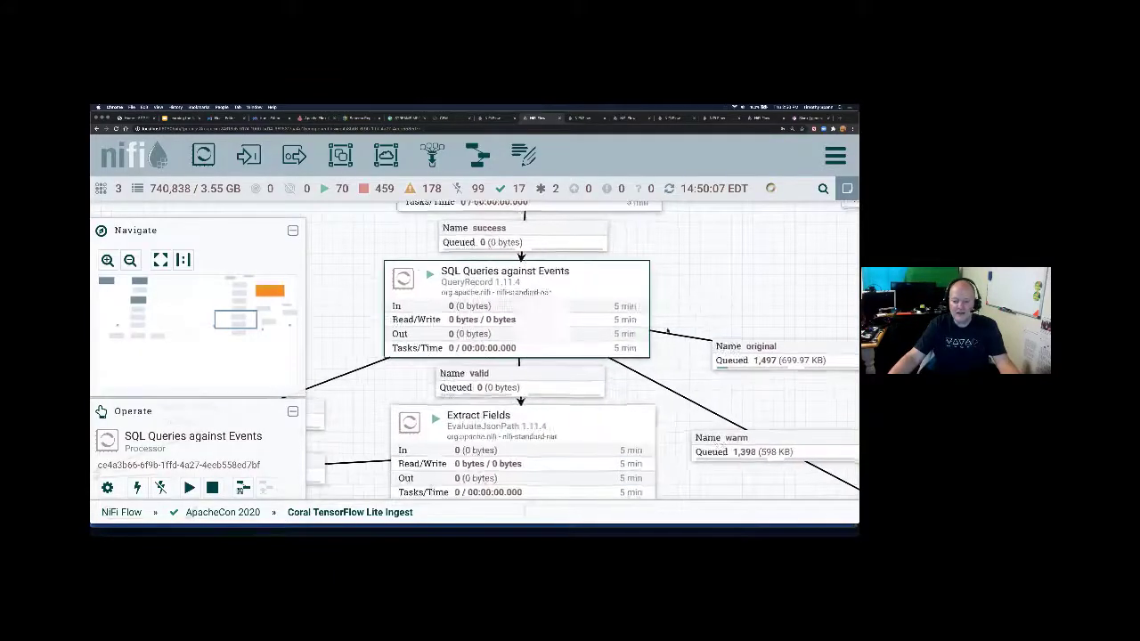
{"action": "scroll", "coordinate": [619, 379], "scroll_direction": "down", "scroll_amount": 2}
{"action": "scroll", "coordinate": [618, 379], "scroll_direction": "right", "scroll_amount": 2}
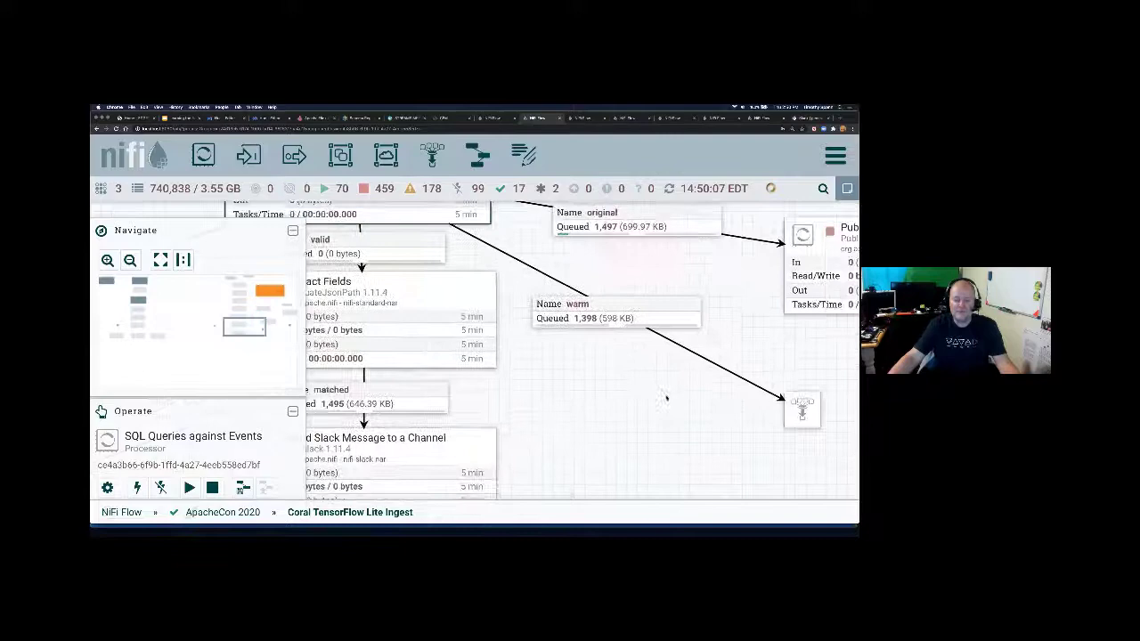
{"action": "right_click", "coordinate": [620, 319]}
{"action": "left_click", "coordinate": [659, 370]}
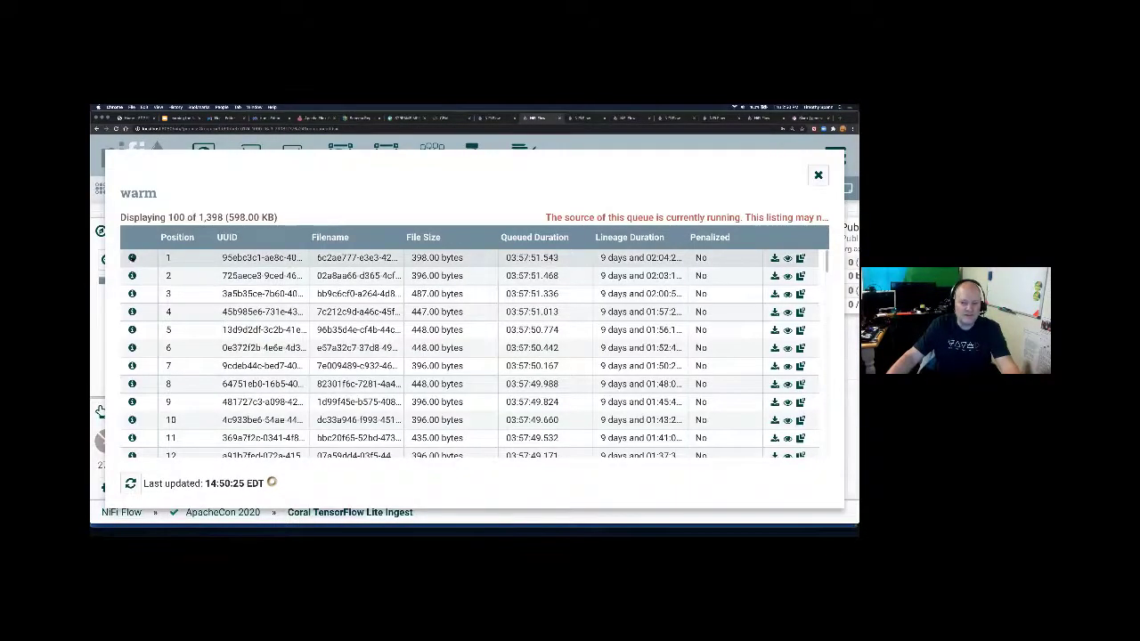
Step: Review the attributes of the first flowfile in the warm queue and view its content
{"action": "left_click", "coordinate": [132, 258]}
{"action": "scroll", "coordinate": [360, 265], "scroll_direction": "down", "scroll_amount": 5}
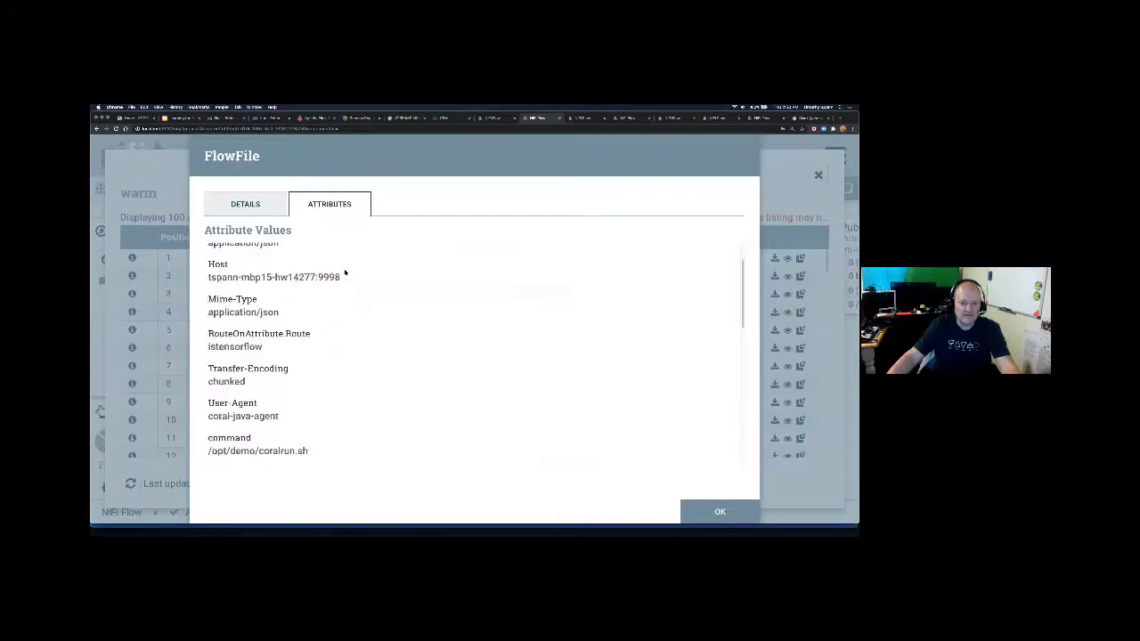
{"action": "left_click", "coordinate": [258, 212]}
{"action": "left_click", "coordinate": [596, 421]}
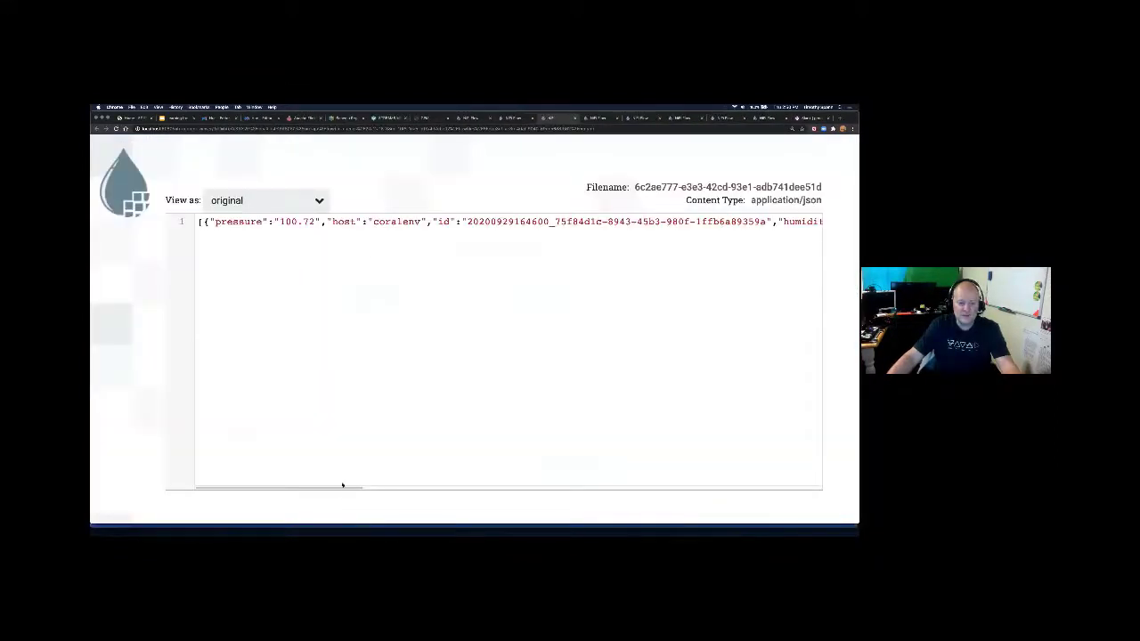
Step: Search the flowfile's JSON content for "temp", go through the matches to the tempf field, and close the content view
{"action": "key", "text": "super+f"}
{"action": "type", "text": "temp"}
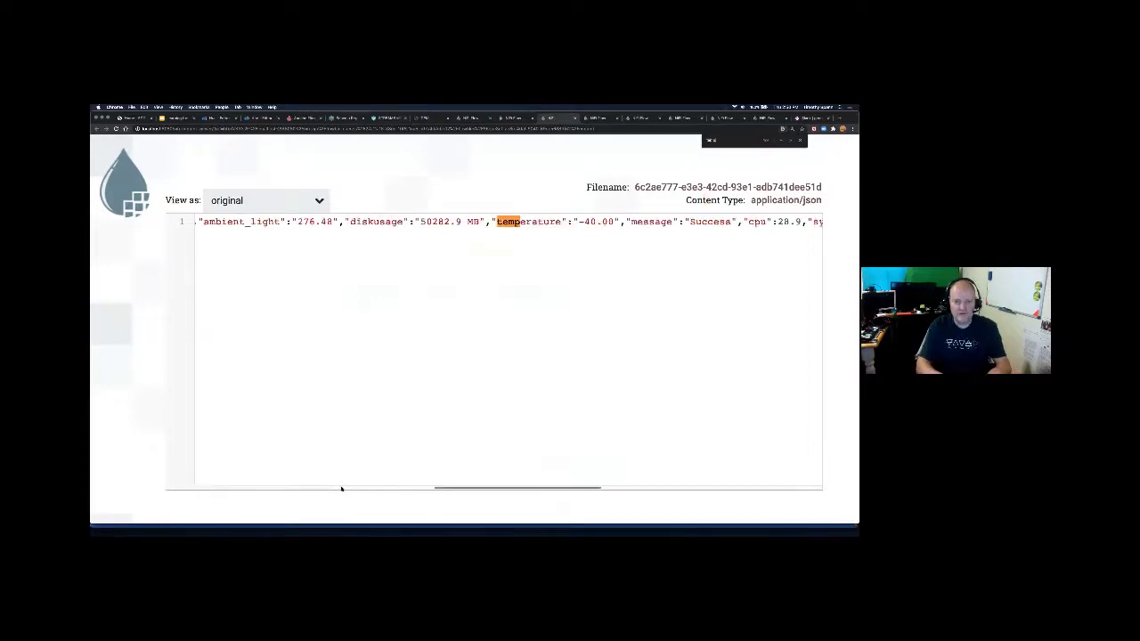
{"action": "key", "text": "Return"}
{"action": "key", "text": "Return"}
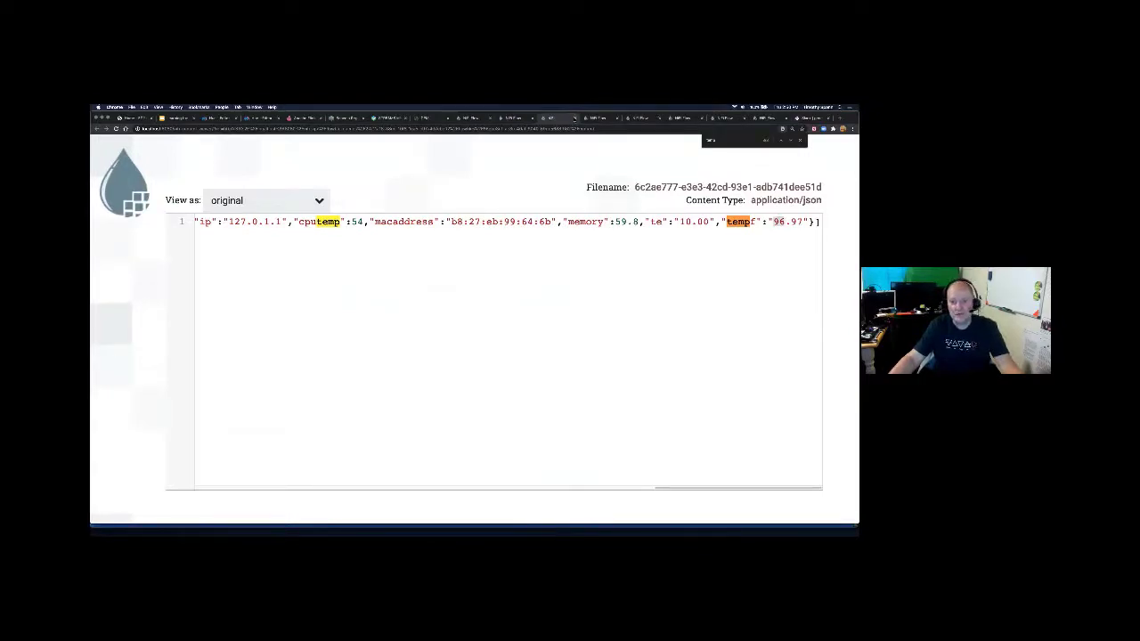
{"action": "key", "text": "super+w"}
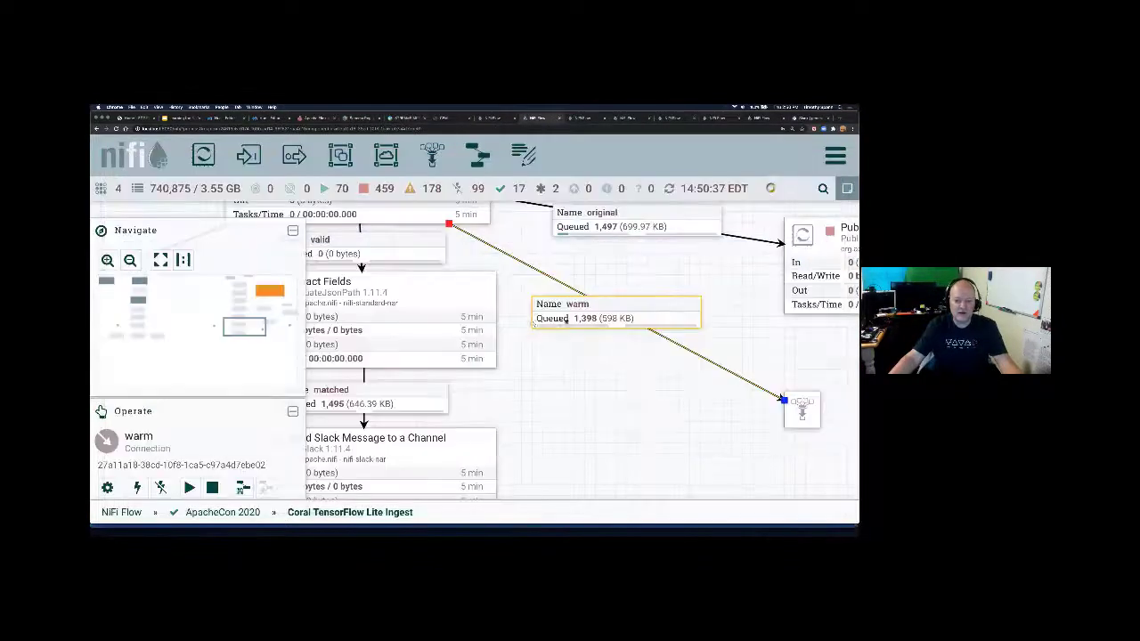
Step: Start the Send Slack Message to a Channel processor below Extract Fields and refresh the flow's status
{"action": "scroll", "coordinate": [777, 466], "scroll_direction": "up", "scroll_amount": 2}
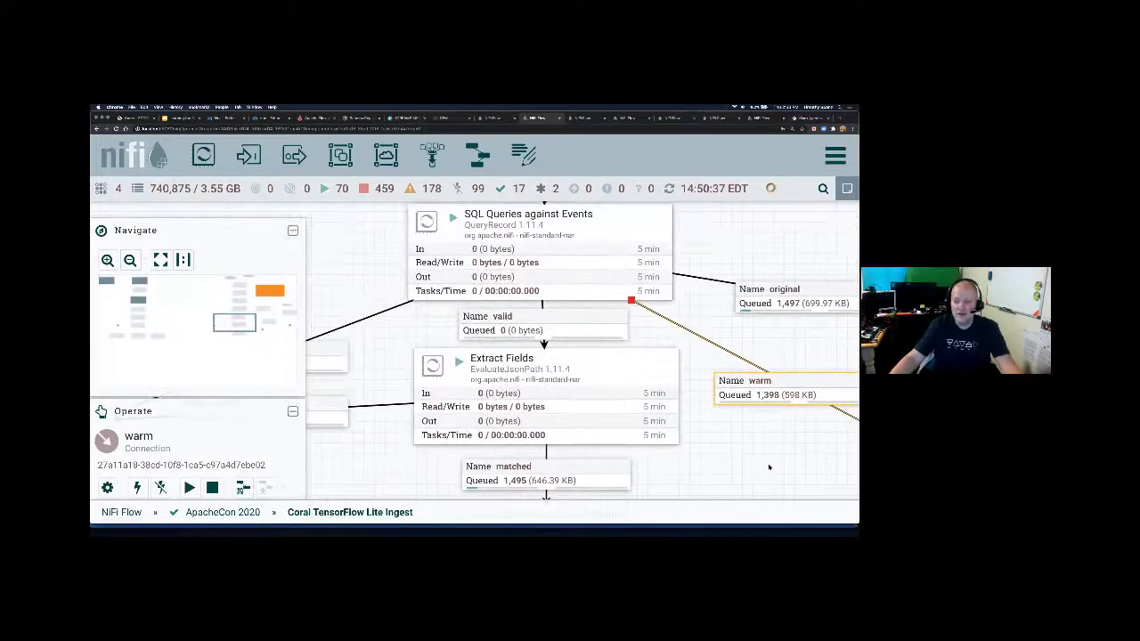
{"action": "left_click_drag", "start_coordinate": [764, 422], "coordinate": [741, 326]}
{"action": "right_click", "coordinate": [597, 374]}
{"action": "left_click", "coordinate": [643, 285]}
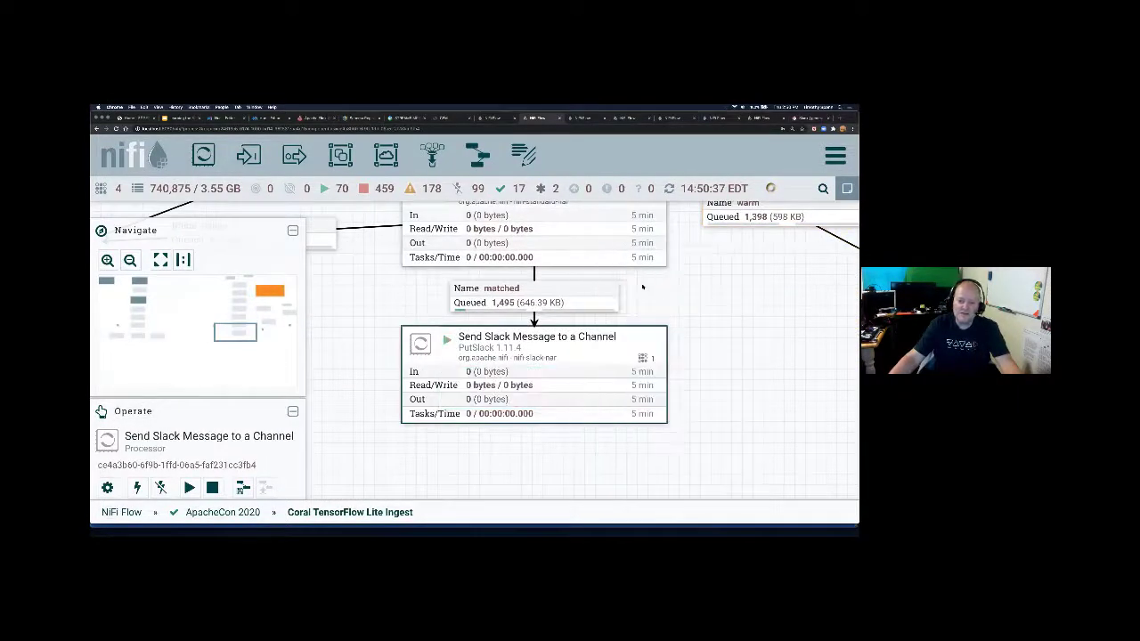
{"action": "right_click", "coordinate": [700, 294]}
{"action": "left_click", "coordinate": [731, 245]}
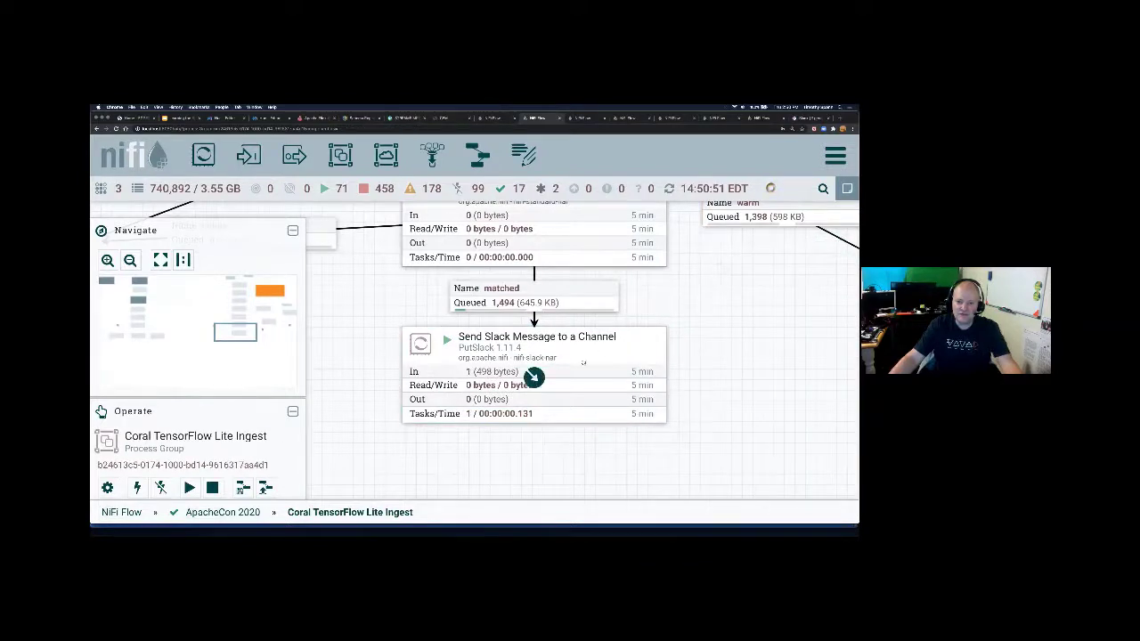
Step: View the Slack processor's data provenance, check the SEND event's details and attributes, and close the provenance list
{"action": "right_click", "coordinate": [586, 370]}
{"action": "left_click", "coordinate": [634, 346]}
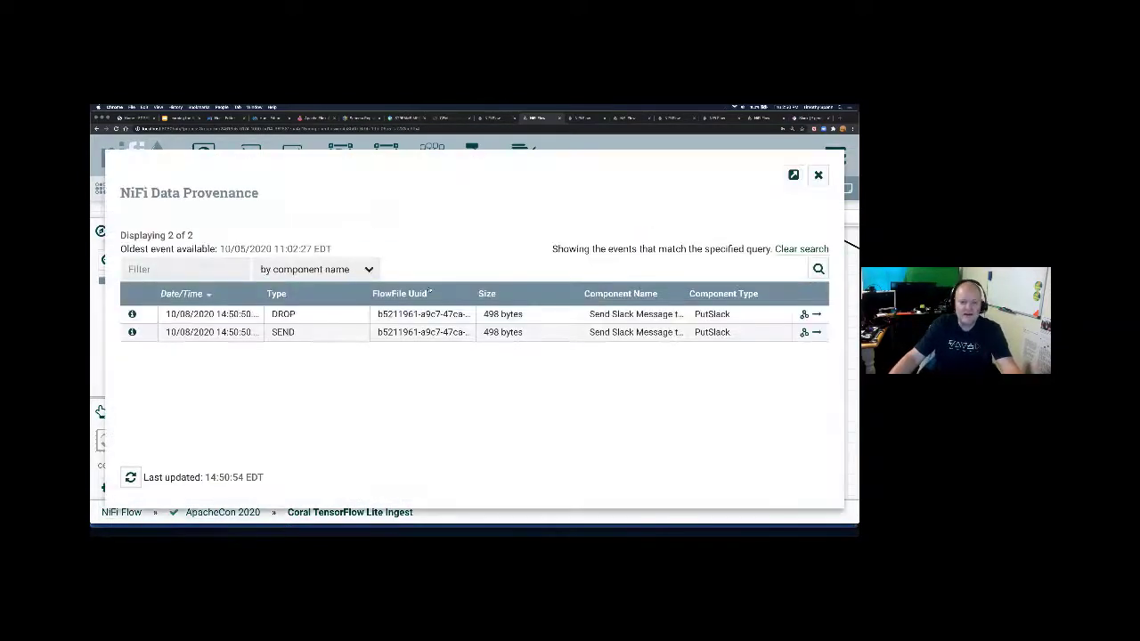
{"action": "left_click", "coordinate": [132, 332]}
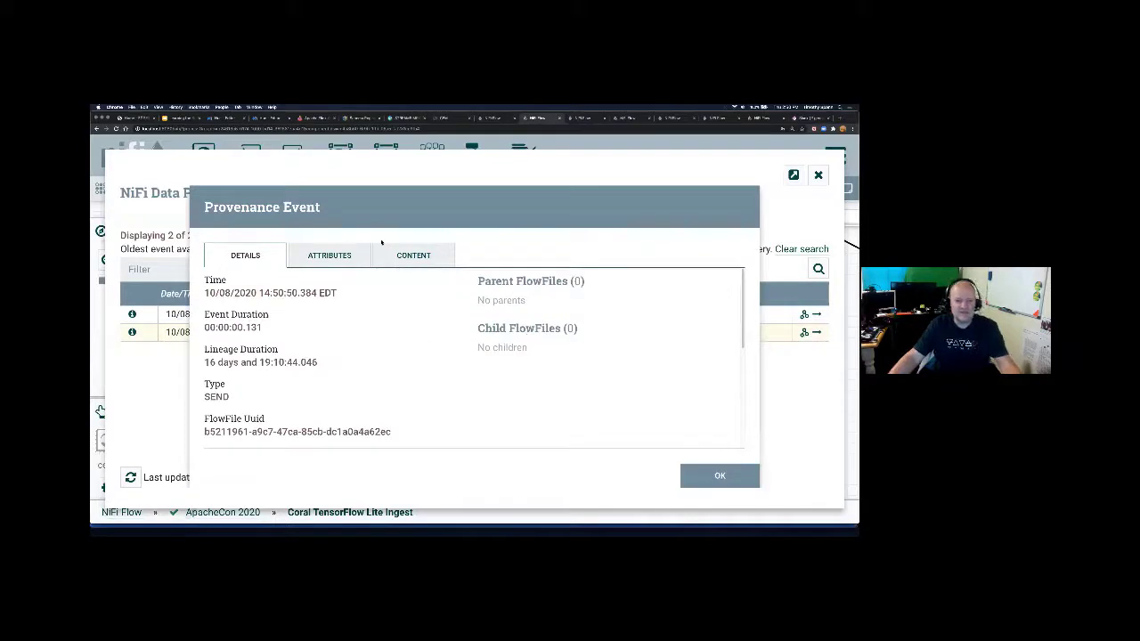
{"action": "left_click", "coordinate": [342, 255]}
{"action": "left_click", "coordinate": [603, 281]}
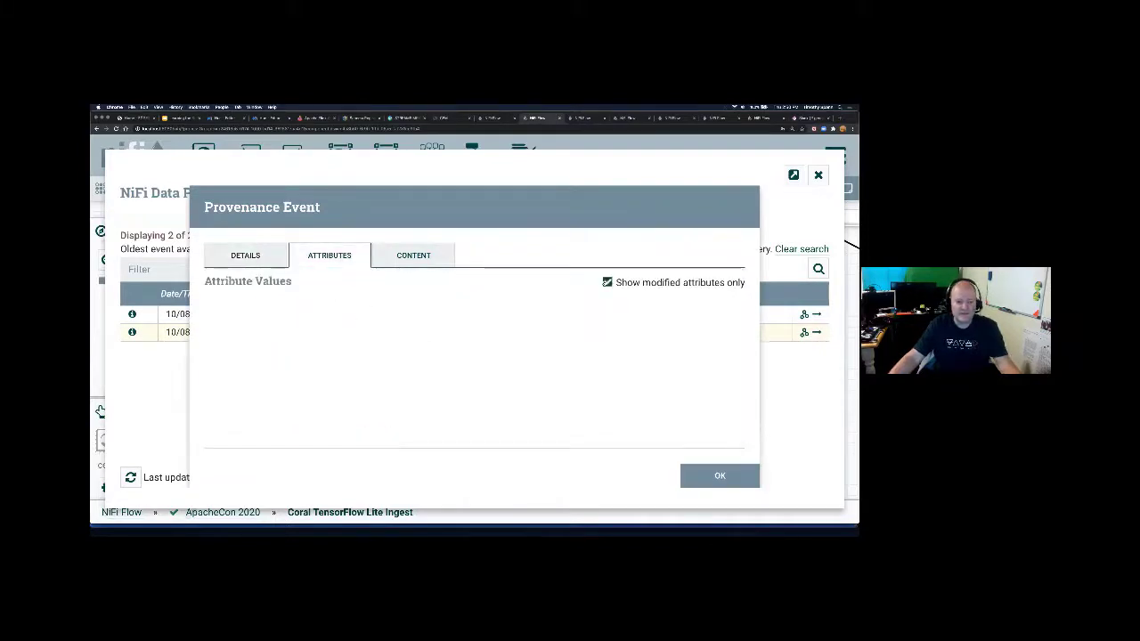
{"action": "left_click", "coordinate": [720, 476]}
{"action": "left_click", "coordinate": [818, 174]}
Step: View the Slack processor's configuration and show its Webhook Text property in an enlarged editor
{"action": "right_click", "coordinate": [515, 347]}
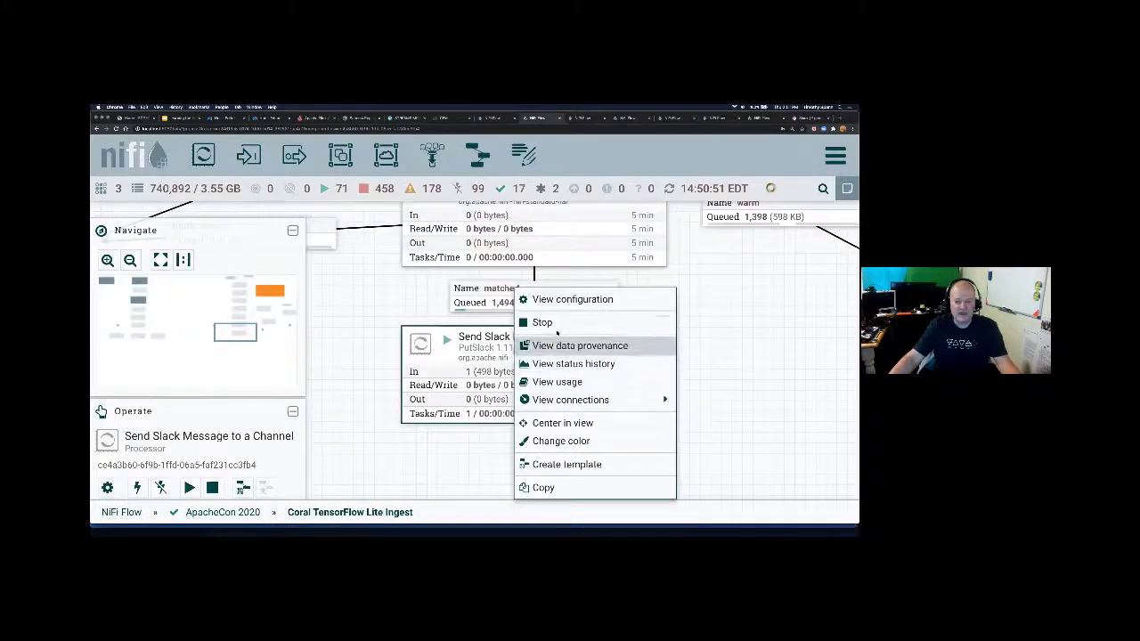
{"action": "left_click", "coordinate": [570, 299]}
{"action": "left_click", "coordinate": [527, 319]}
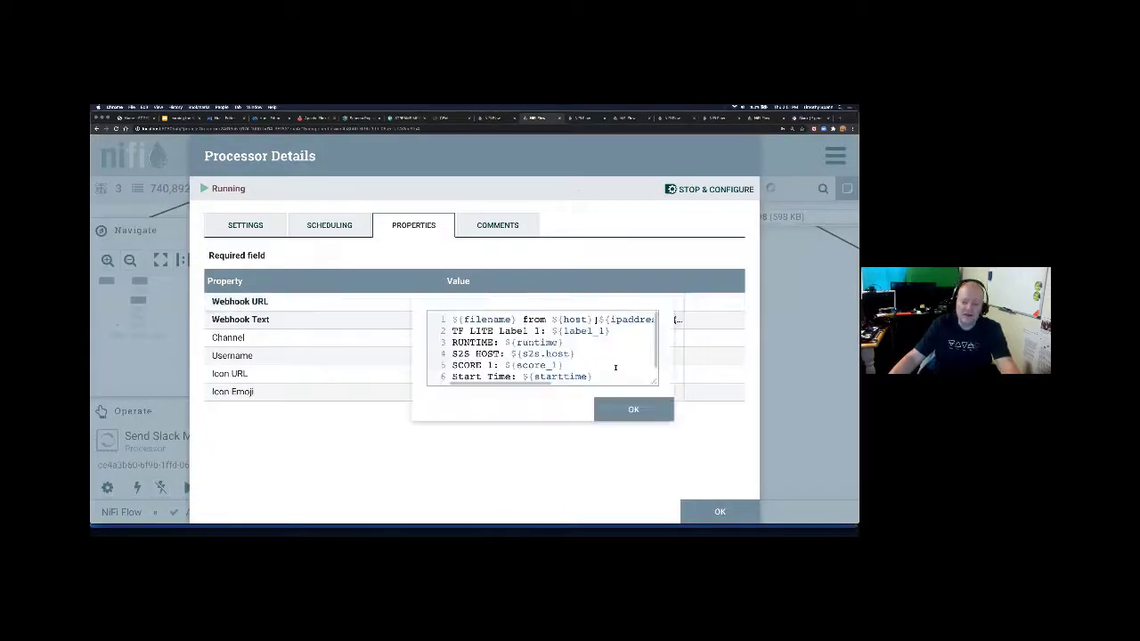
{"action": "left_click_drag", "start_coordinate": [657, 382], "coordinate": [772, 470]}
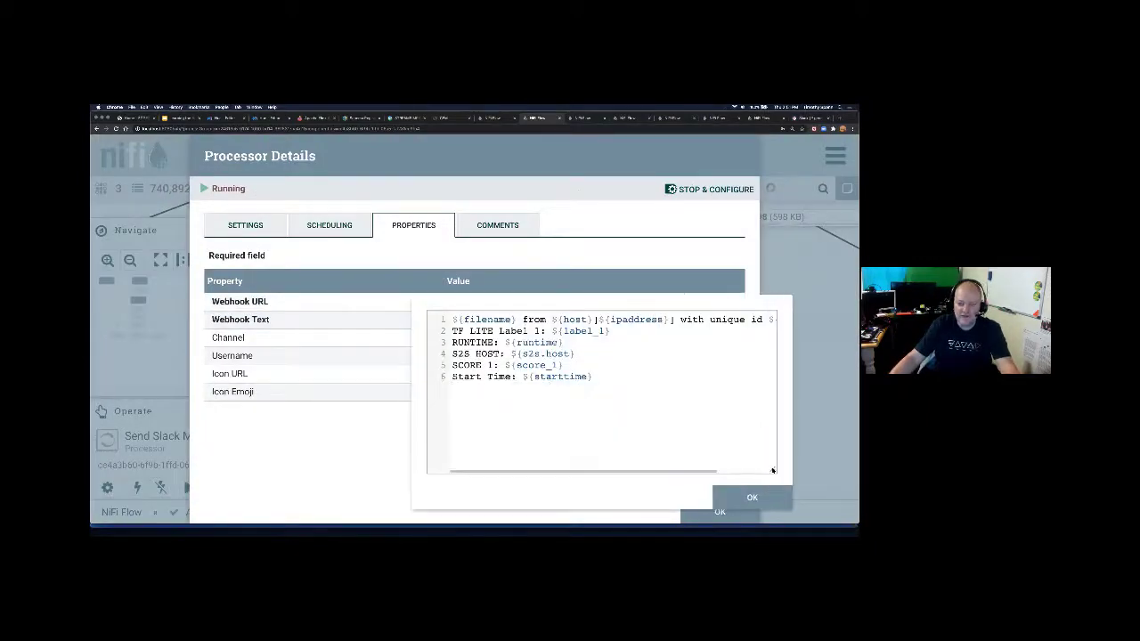
{"action": "left_click_drag", "start_coordinate": [569, 297], "coordinate": [451, 282]}
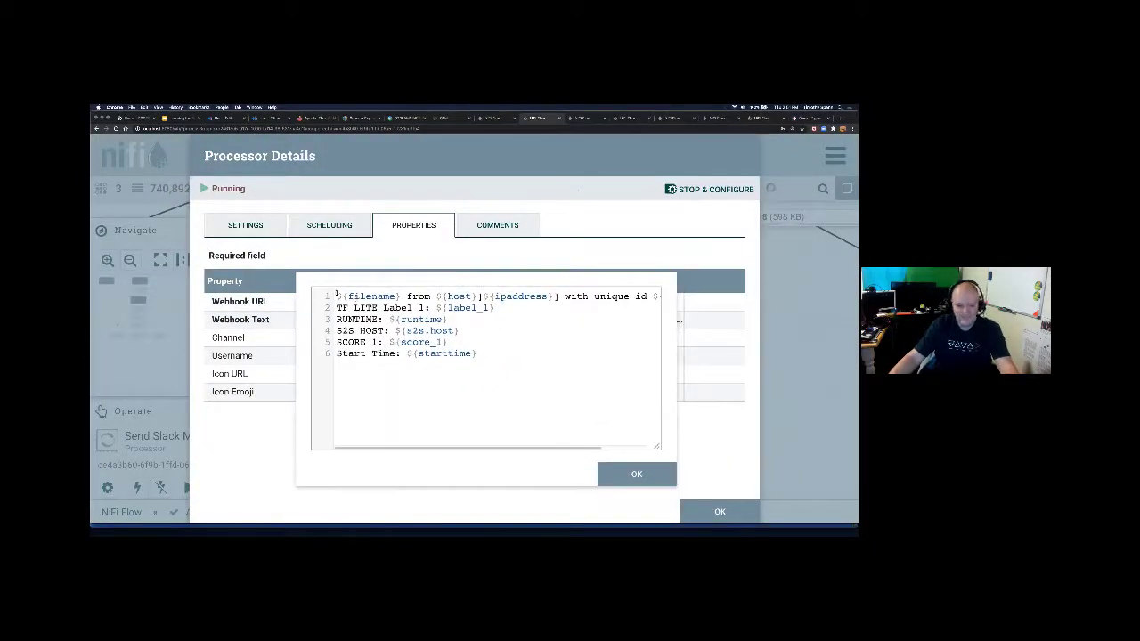
Step: Highlight the filename expression and the message template in the Webhook Text, and close the processor details
{"action": "double_click", "coordinate": [381, 298]}
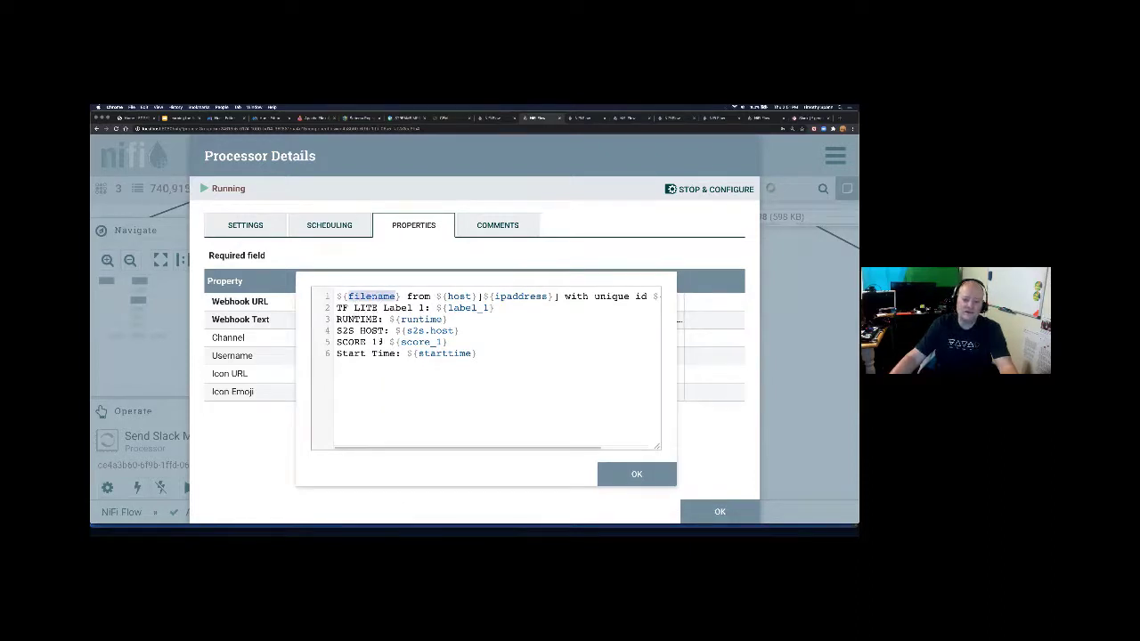
{"action": "left_click_drag", "start_coordinate": [406, 353], "coordinate": [304, 294]}
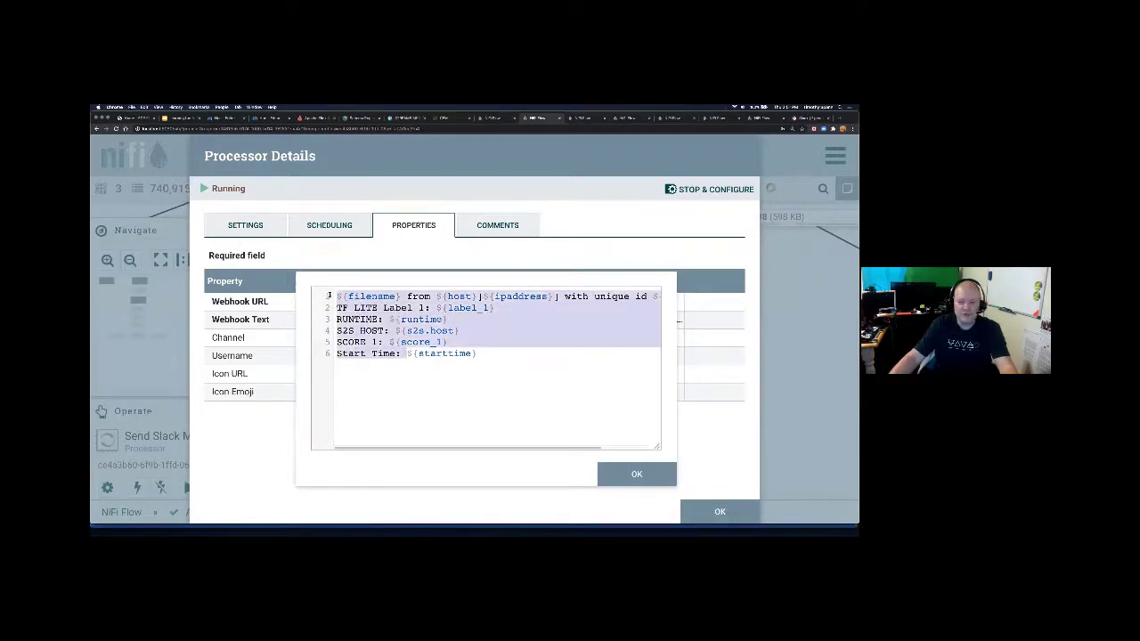
{"action": "left_click", "coordinate": [502, 330]}
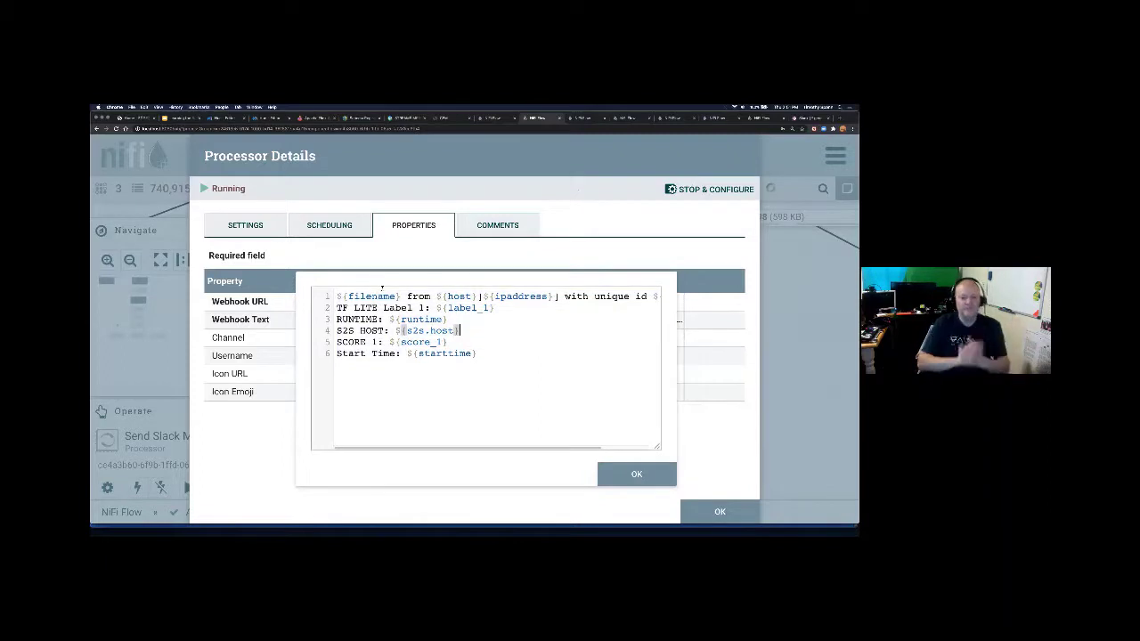
{"action": "key", "text": "Escape"}
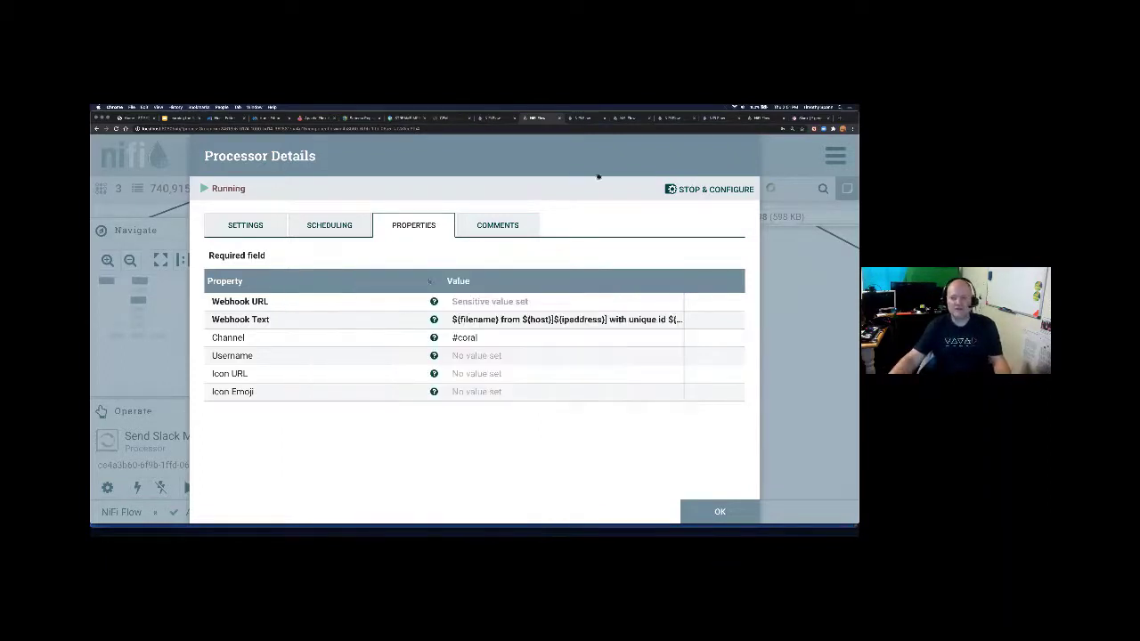
{"action": "key", "text": "Escape"}
{"action": "right_click", "coordinate": [534, 378]}
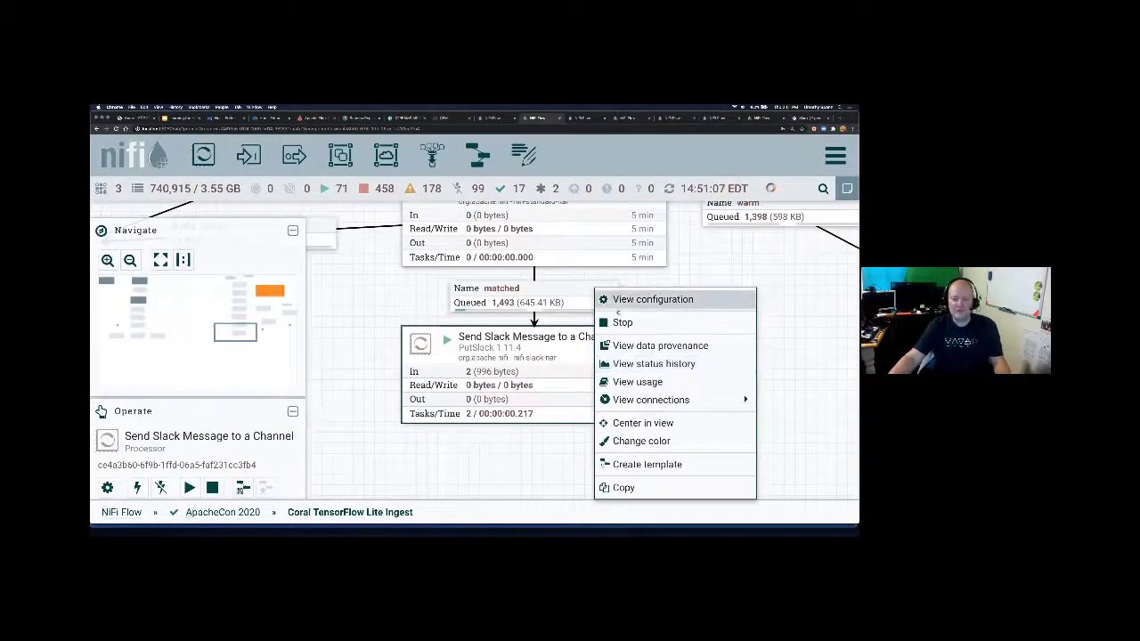
{"action": "left_click", "coordinate": [624, 299]}
{"action": "key", "text": "Escape"}
Step: Switch to the Slack workspace, open the #coral channel, and enlarge the page for reading
{"action": "left_click", "coordinate": [811, 118]}
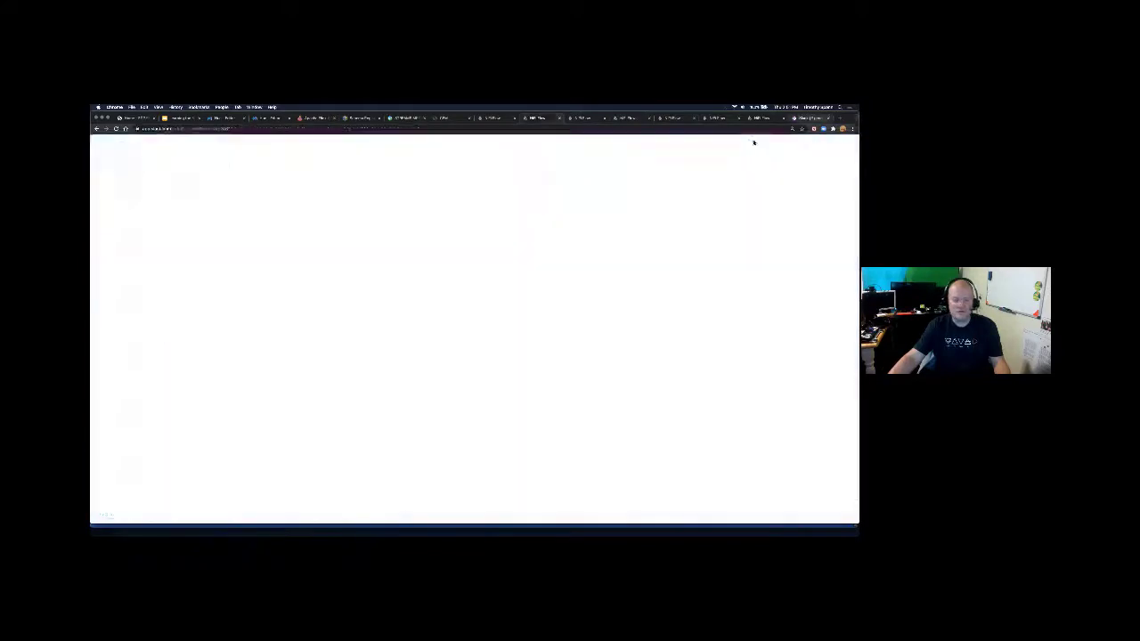
{"action": "scroll", "coordinate": [138, 366], "scroll_direction": "down", "scroll_amount": 1}
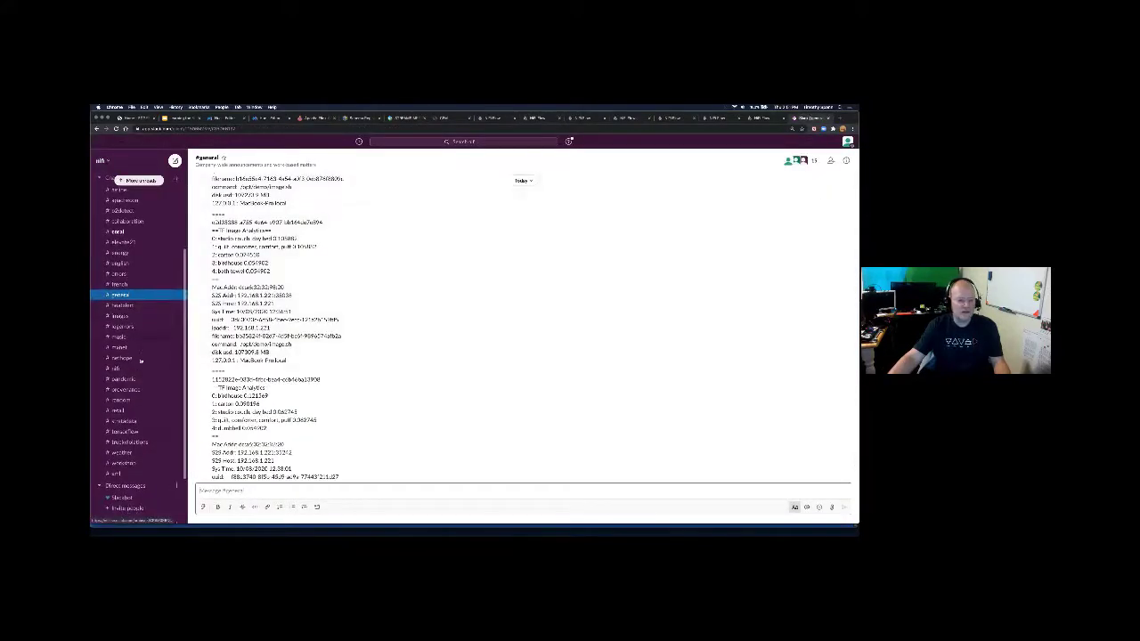
{"action": "left_click", "coordinate": [124, 232]}
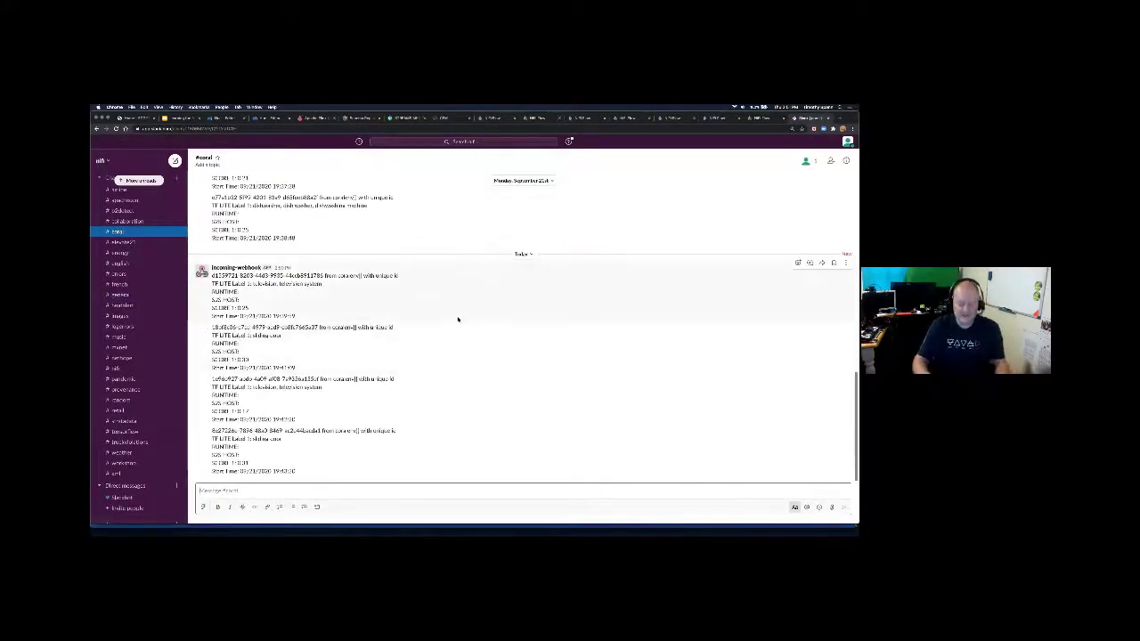
{"action": "key", "text": "super+plus"}
{"action": "key", "text": "super+plus"}
{"action": "key", "text": "super+plus"}
{"action": "key", "text": "super+plus"}
{"action": "scroll", "coordinate": [469, 336], "scroll_direction": "up", "scroll_amount": 1}
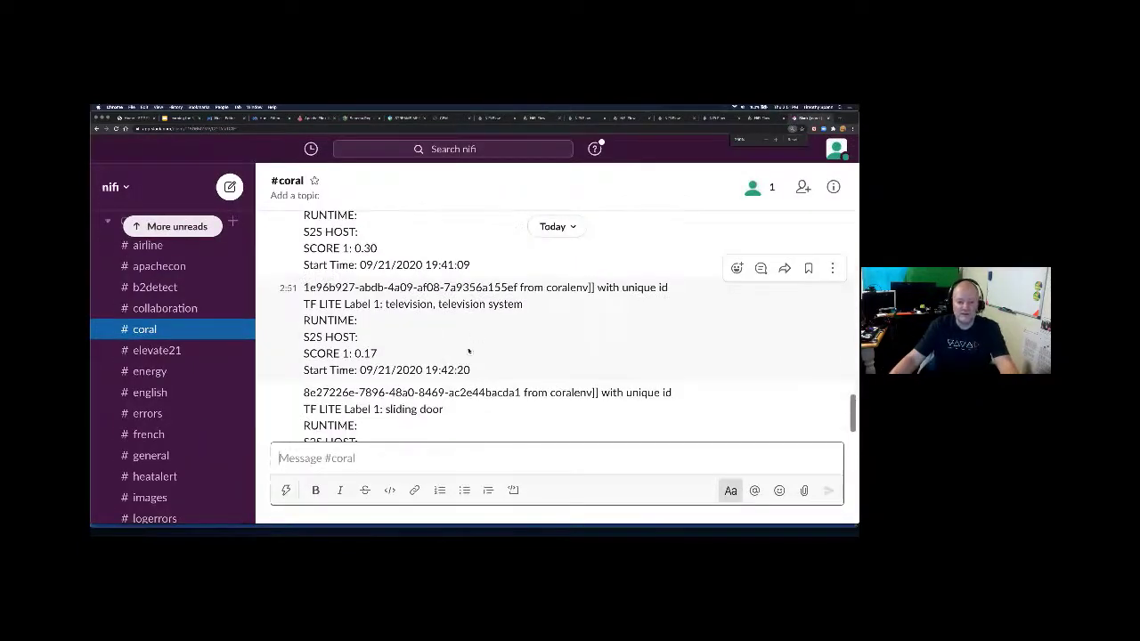
Step: Examine the newest #coral messages, highlighting a full message, its TF LITE label, start time and score
{"action": "scroll", "coordinate": [469, 351], "scroll_direction": "down", "scroll_amount": 2}
{"action": "left_click_drag", "start_coordinate": [303, 337], "coordinate": [548, 422]}
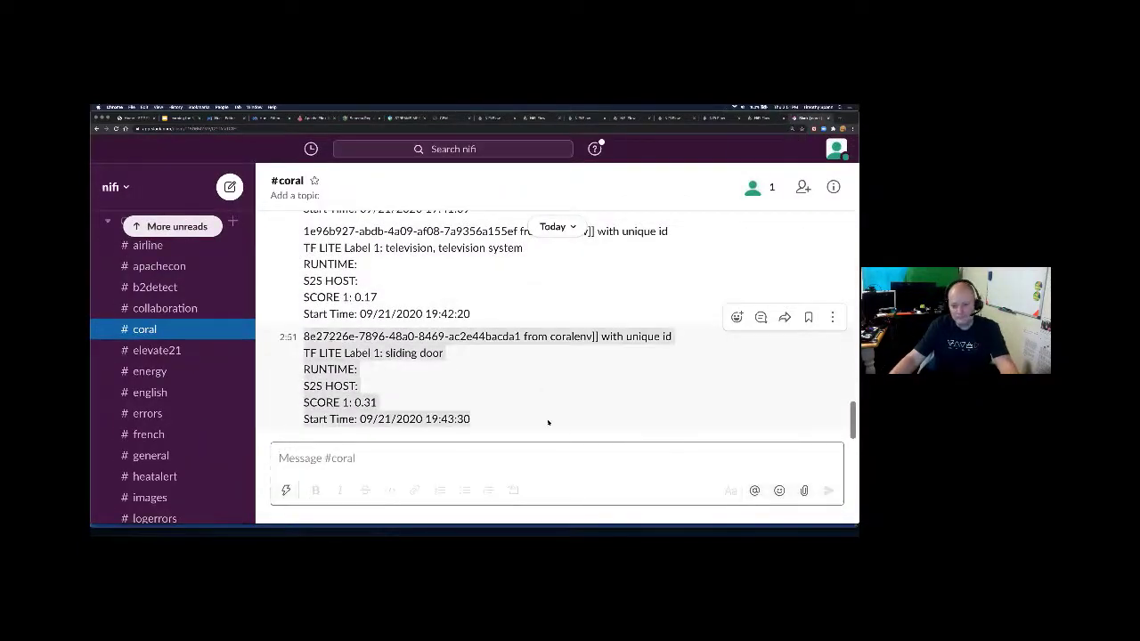
{"action": "double_click", "coordinate": [406, 354]}
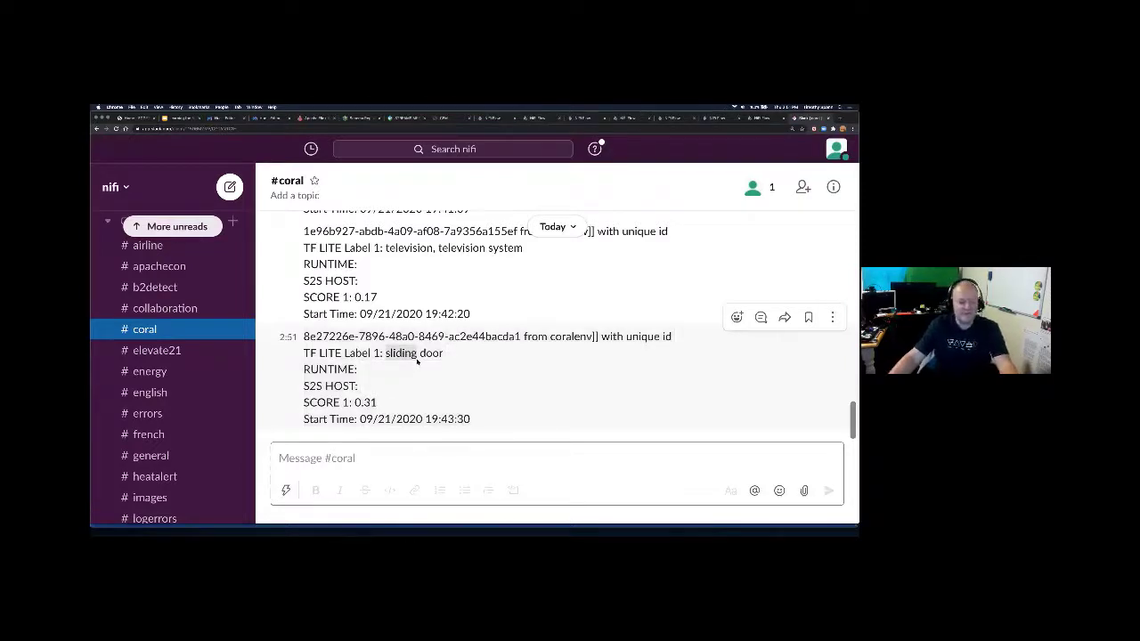
{"action": "left_click_drag", "start_coordinate": [357, 422], "coordinate": [534, 419]}
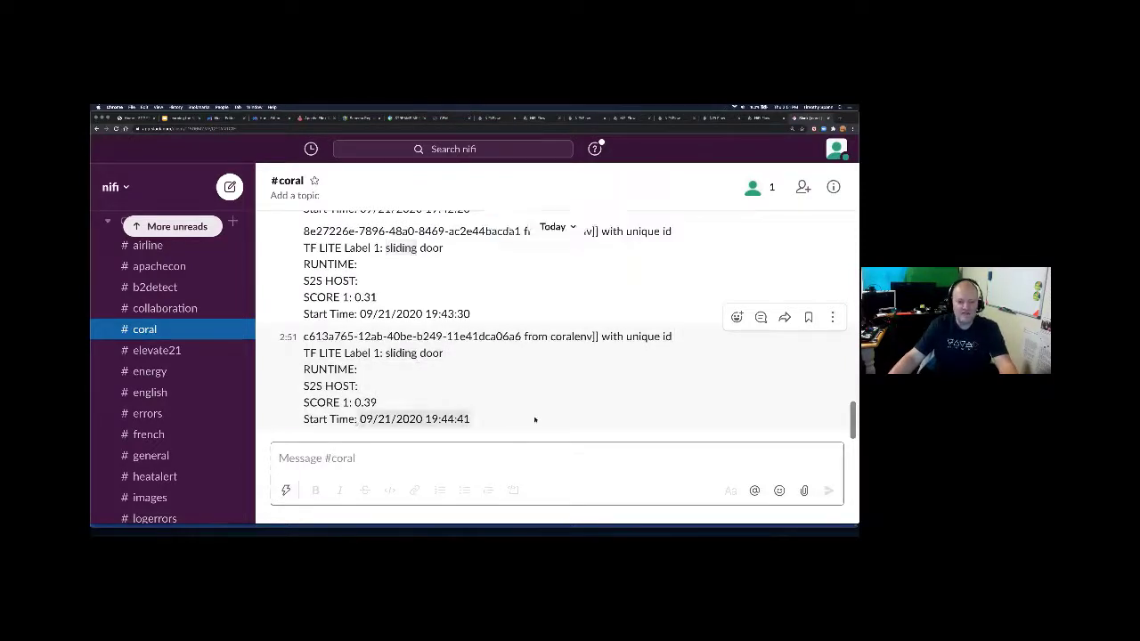
{"action": "left_click_drag", "start_coordinate": [377, 402], "coordinate": [351, 402]}
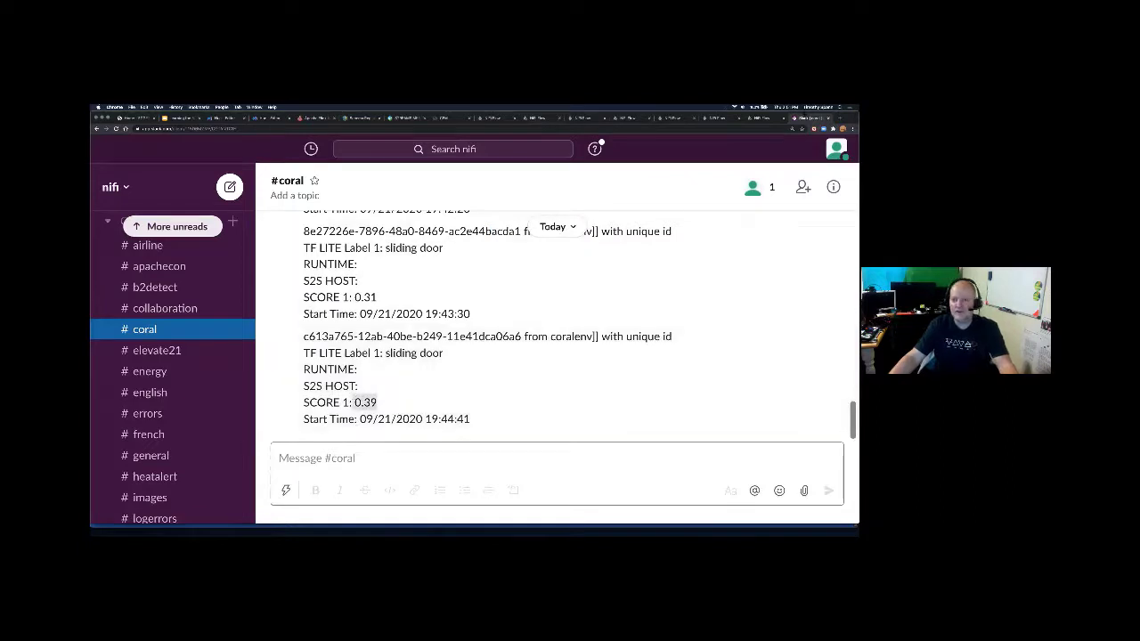
Step: Switch to the Thermal RPI4 flow in NiFi and locate the Thermal MiNiFi Input port beyond Query Thermal Data
{"action": "left_click", "coordinate": [759, 118]}
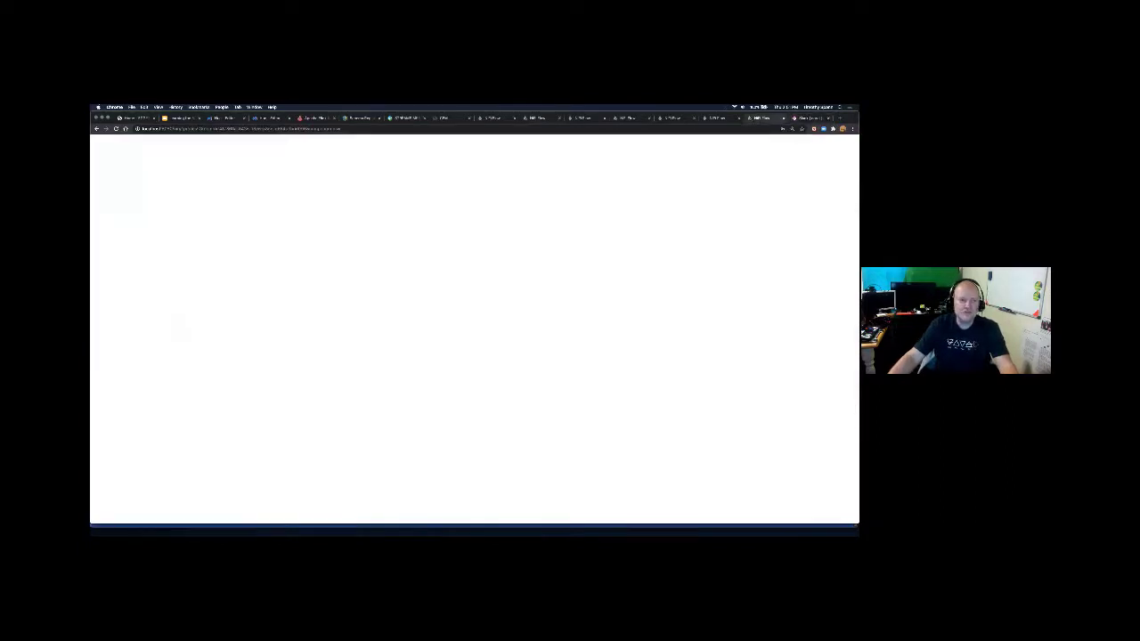
{"action": "key", "text": "ctrl+shift+Tab"}
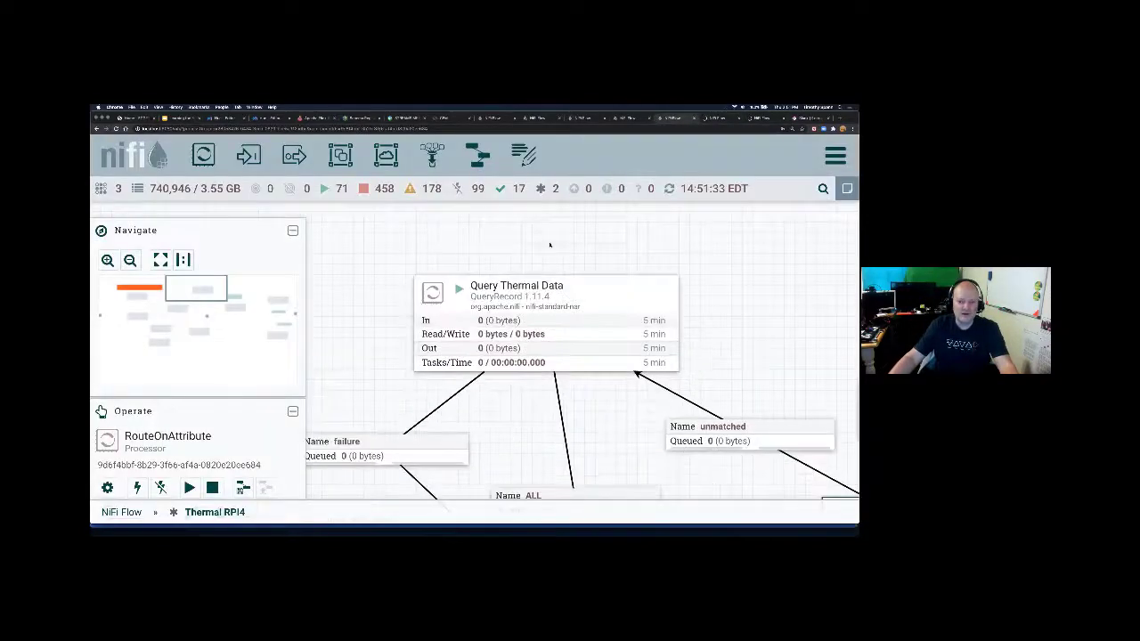
{"action": "right_click", "coordinate": [667, 280]}
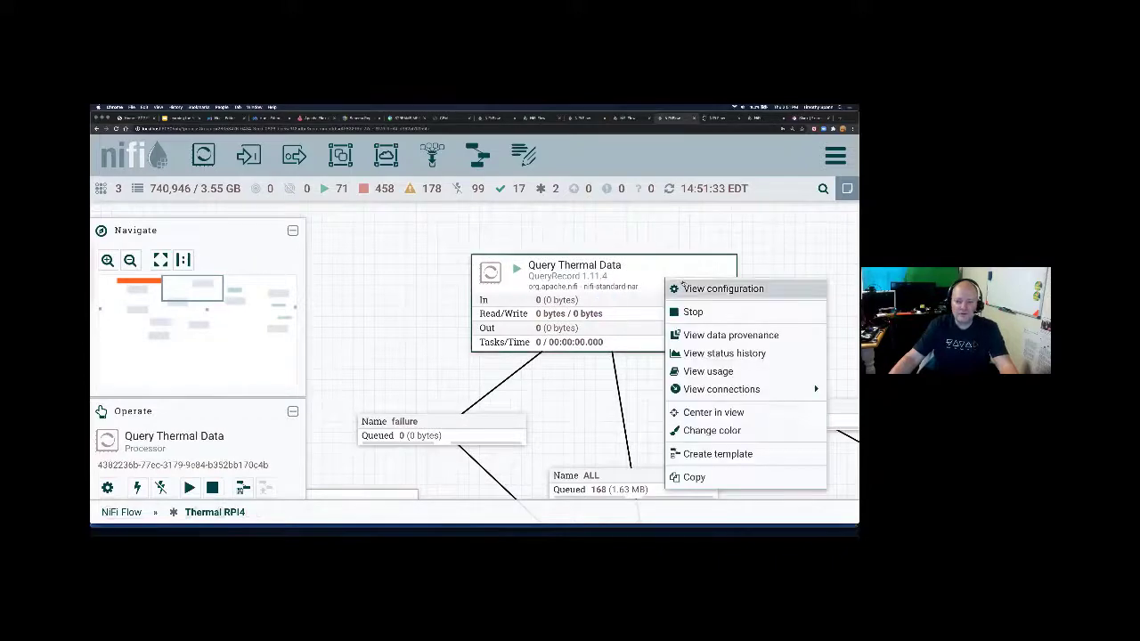
{"action": "left_click_drag", "start_coordinate": [814, 222], "coordinate": [489, 235]}
{"action": "left_click_drag", "start_coordinate": [793, 325], "coordinate": [766, 222]}
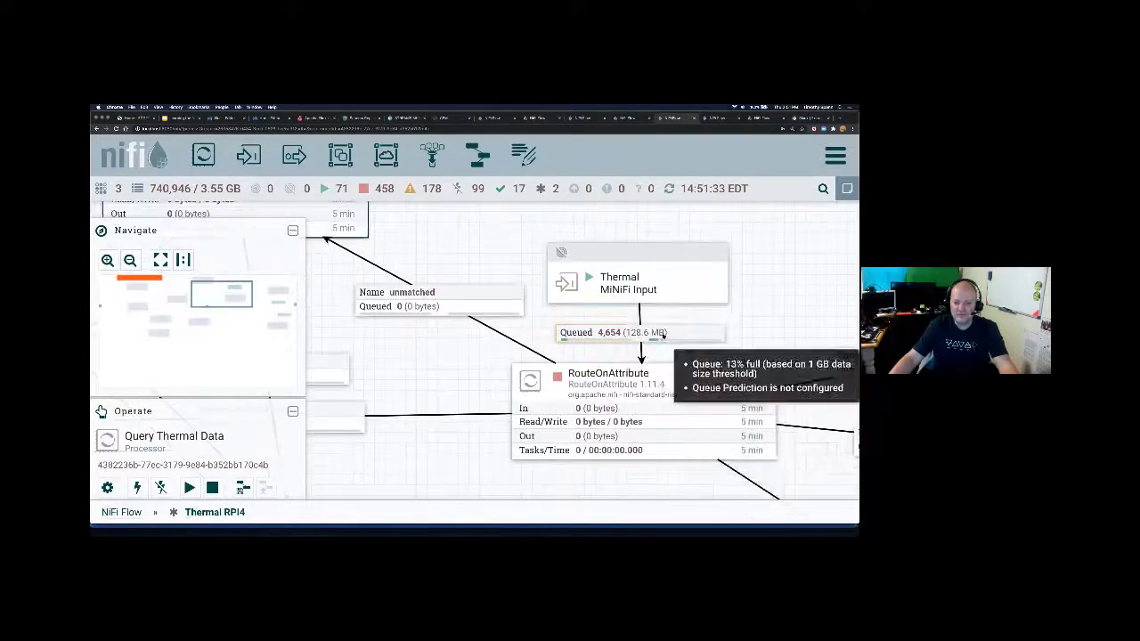
Step: List the flowfiles queued between Thermal MiNiFi Input and RouteOnAttribute, and open the first one's details
{"action": "right_click", "coordinate": [663, 336]}
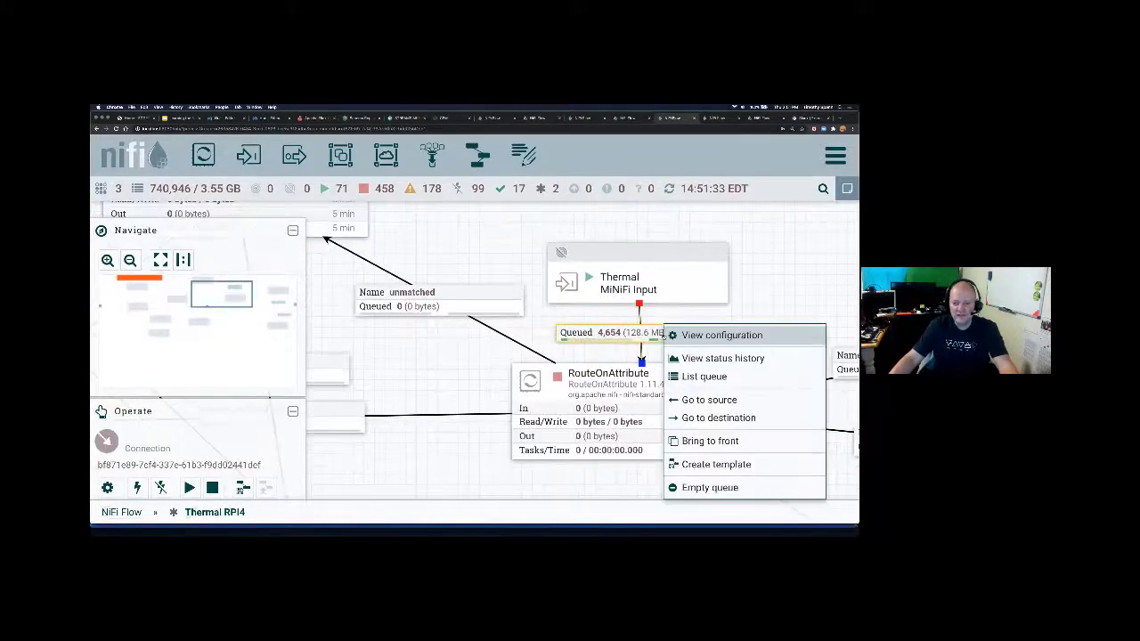
{"action": "left_click", "coordinate": [703, 376]}
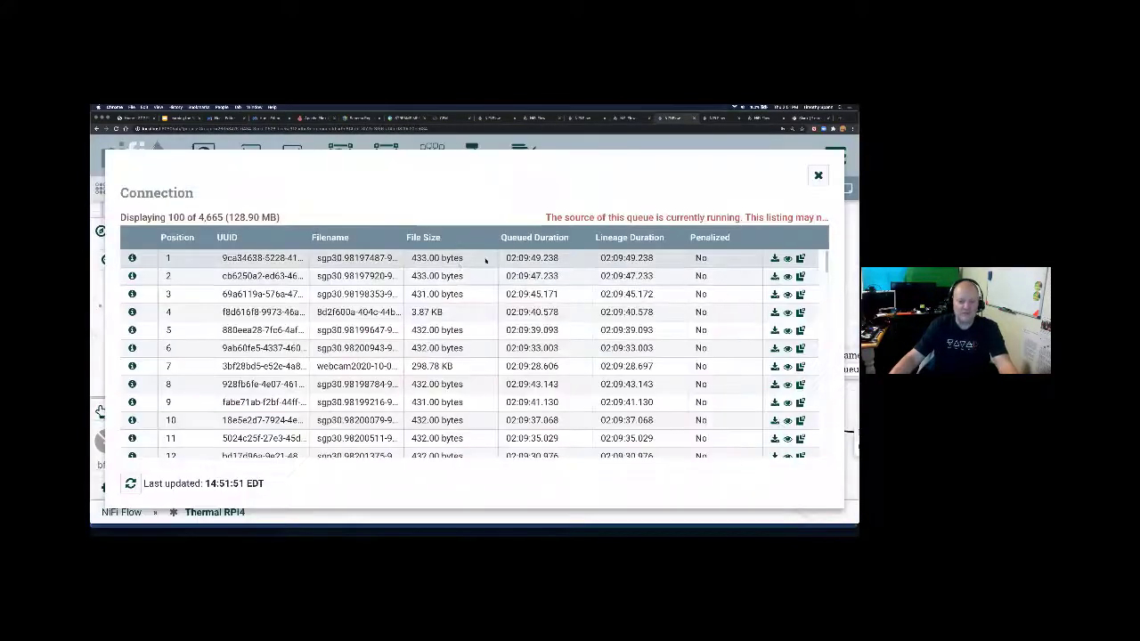
{"action": "left_click", "coordinate": [132, 257]}
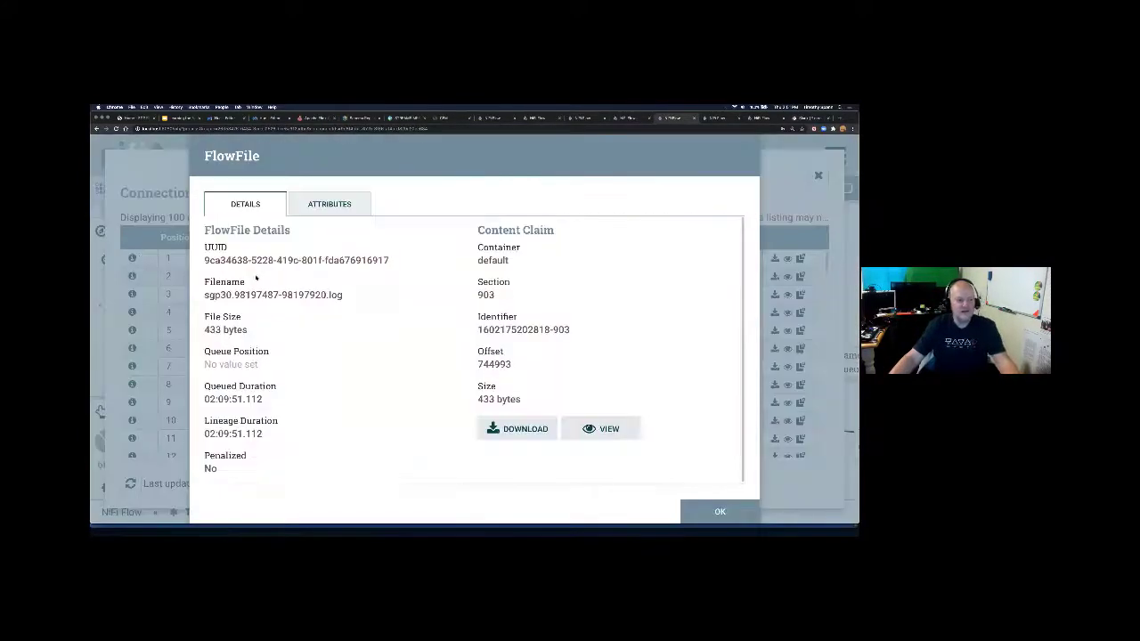
Step: Examine the first queued flowfile's attributes, including its tailed file path, and close the queue listing
{"action": "left_click", "coordinate": [343, 204]}
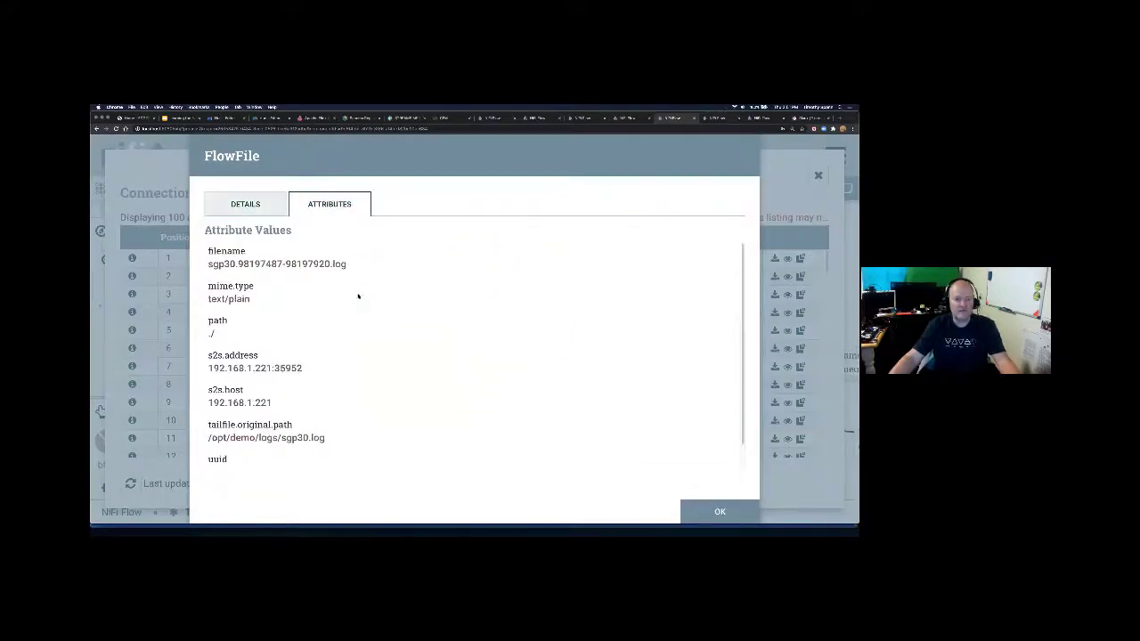
{"action": "scroll", "coordinate": [358, 295], "scroll_direction": "down", "scroll_amount": 1}
{"action": "key", "text": "Escape"}
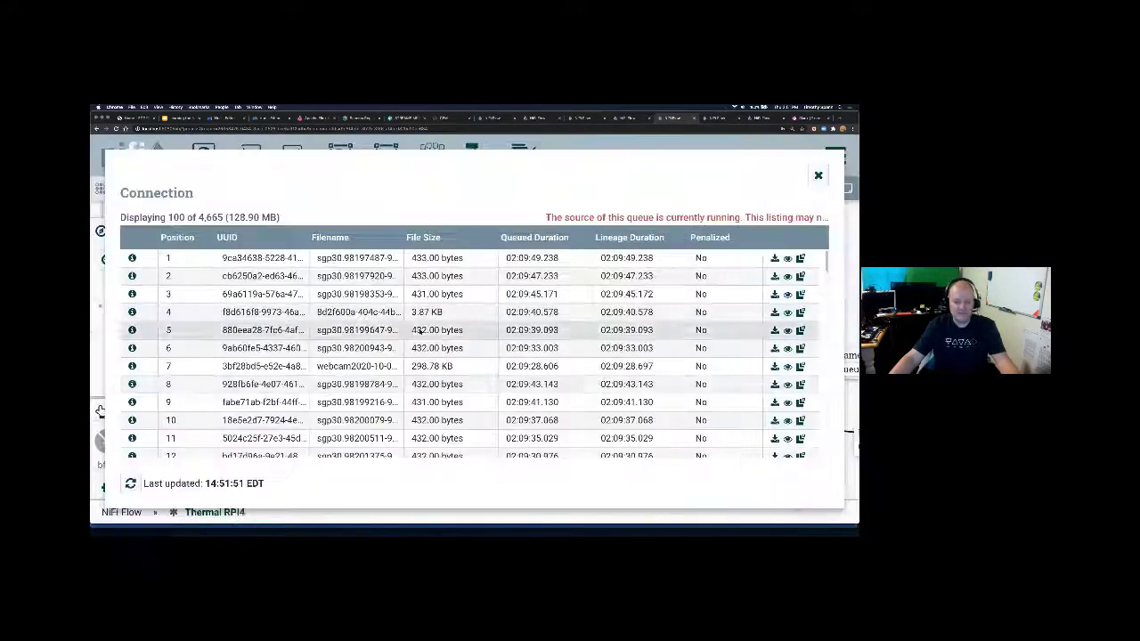
{"action": "key", "text": "Escape"}
Step: Refresh the Thermal RPI4 flow's statistics
{"action": "right_click", "coordinate": [606, 397]}
{"action": "mouse_move", "coordinate": [610, 383]}
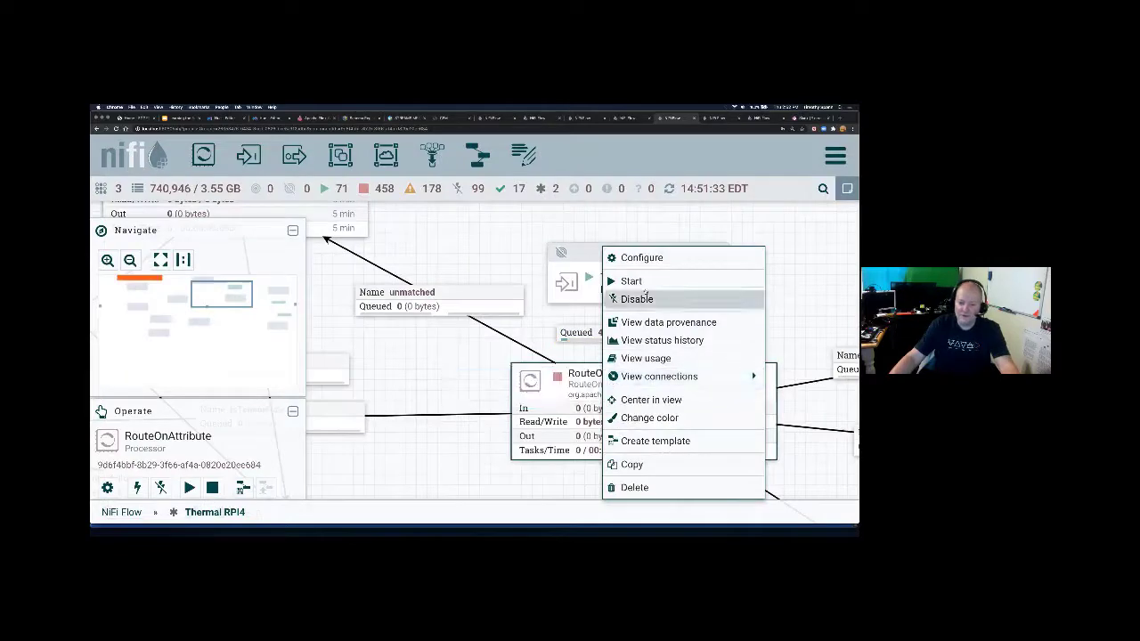
{"action": "right_click", "coordinate": [451, 254]}
{"action": "mouse_move", "coordinate": [472, 344]}
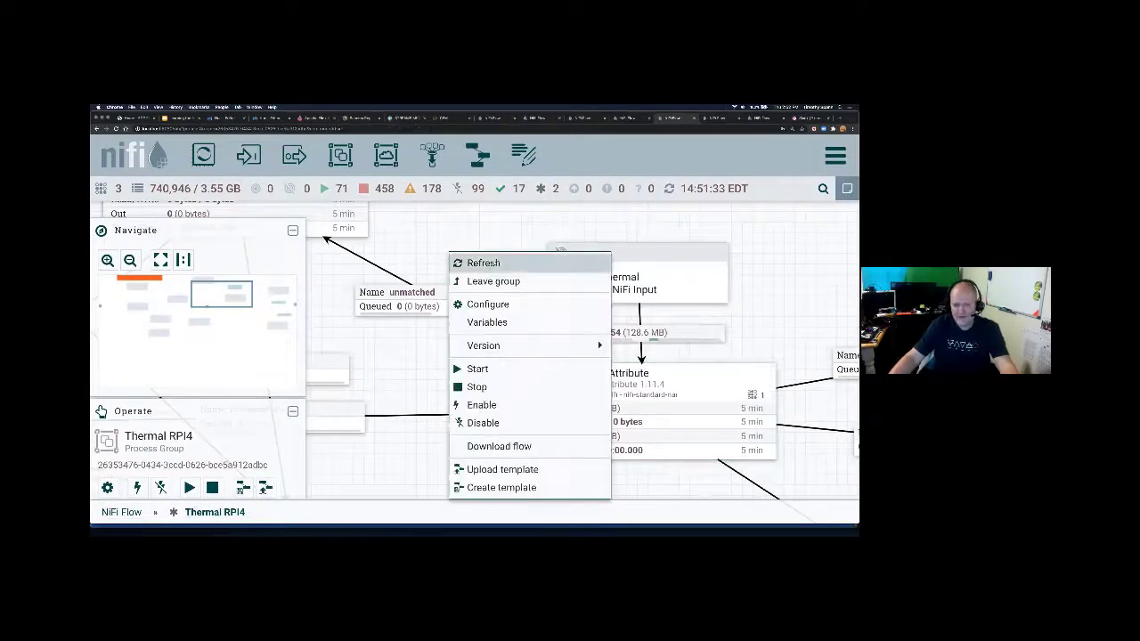
{"action": "left_click", "coordinate": [484, 263]}
Step: Look through the data provenance events of the Query Thermal Data processor
{"action": "left_click_drag", "start_coordinate": [478, 243], "coordinate": [744, 370]}
{"action": "right_click", "coordinate": [592, 286]}
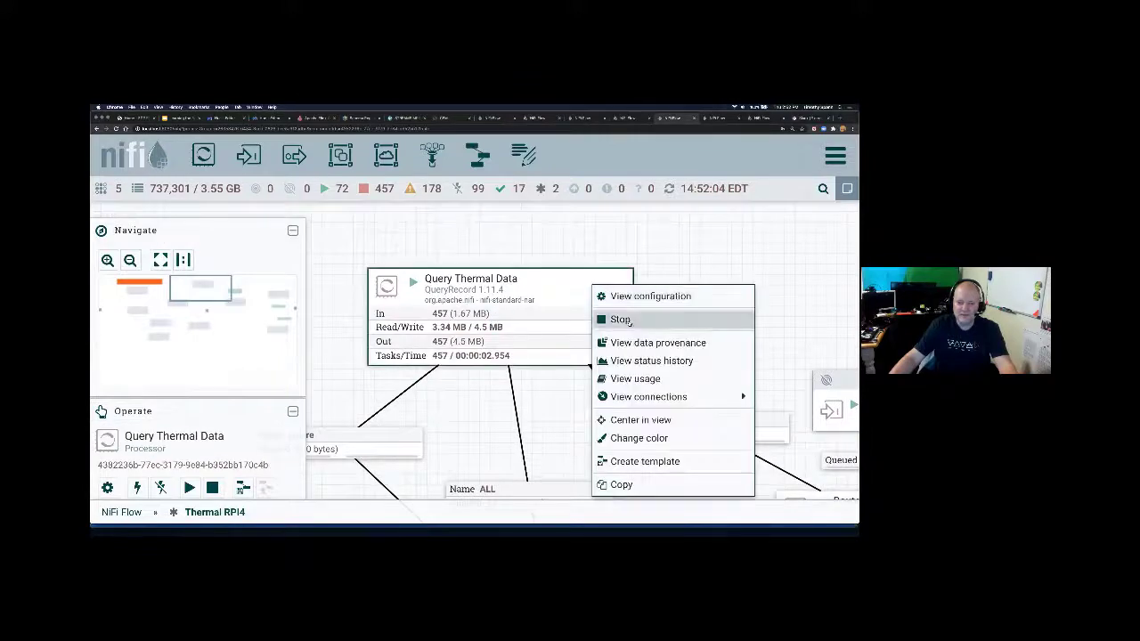
{"action": "left_click", "coordinate": [633, 342]}
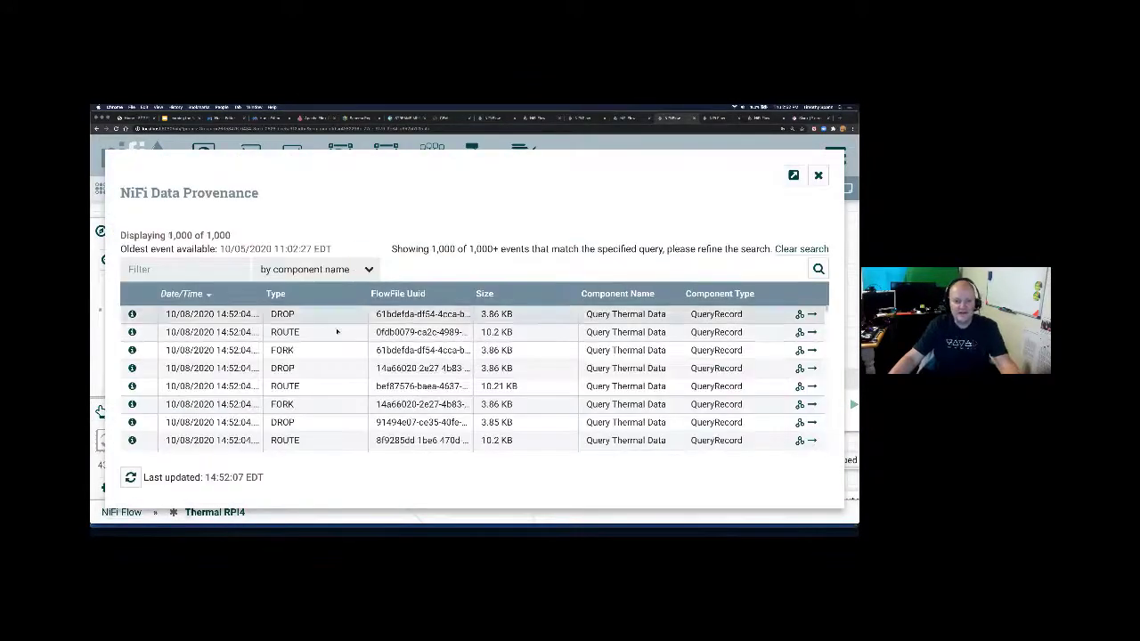
{"action": "key", "text": "Escape"}
Step: Review the record reader, record writer and SQL query properties of the Query Thermal Data processor
{"action": "right_click", "coordinate": [521, 289]}
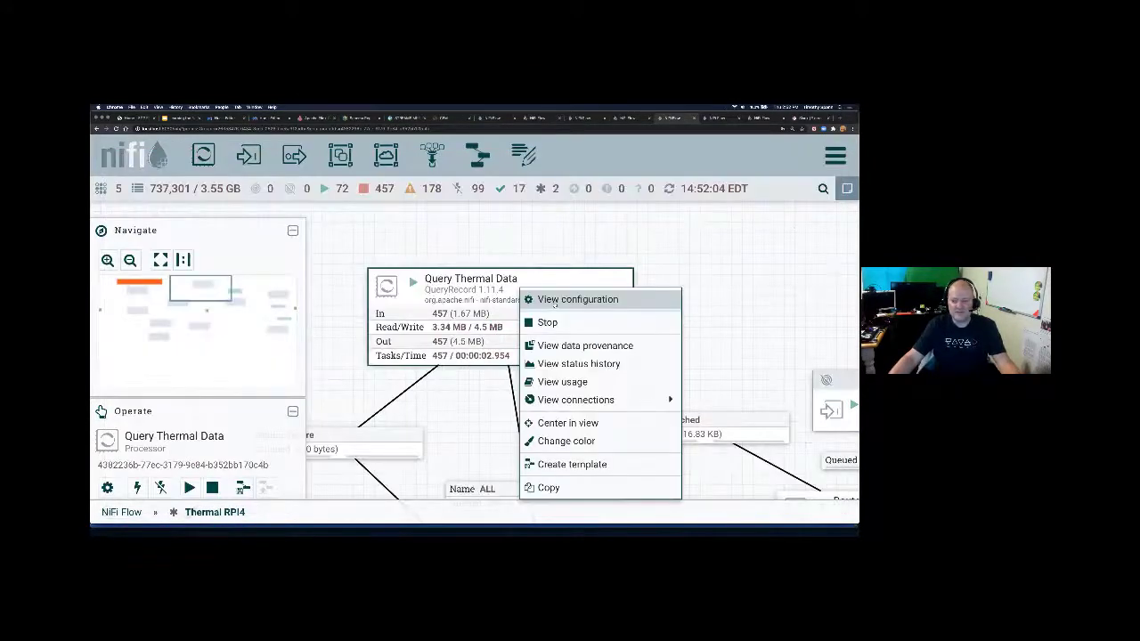
{"action": "left_click", "coordinate": [555, 300]}
{"action": "left_click", "coordinate": [413, 224]}
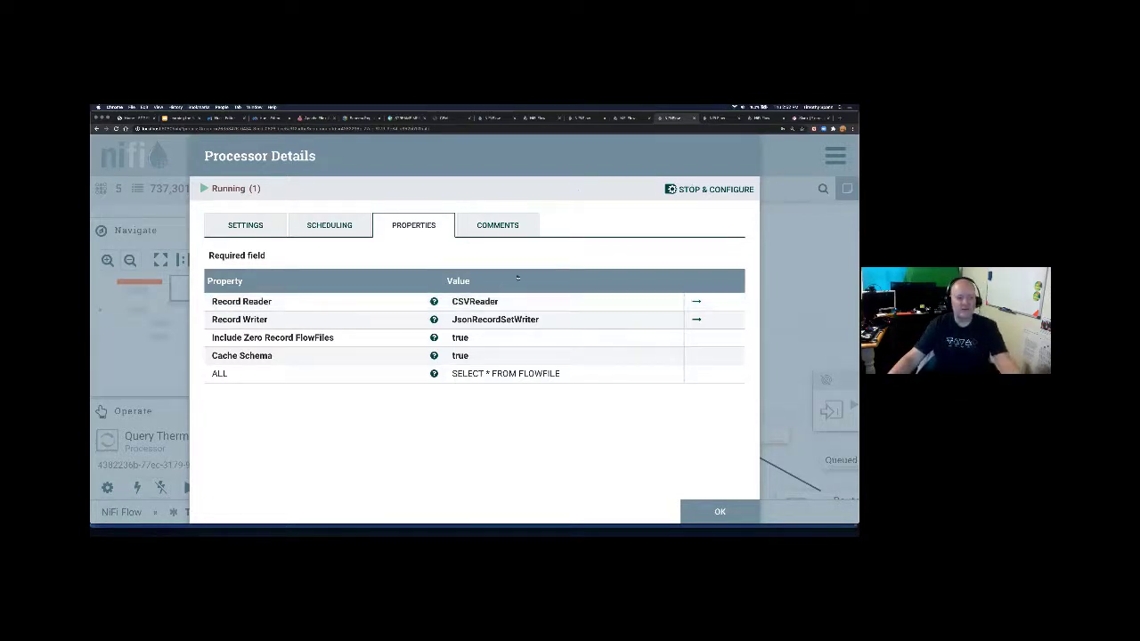
{"action": "key", "text": "Escape"}
Step: Locate the QueryRecord processor fed by the isTensorFlow connection and briefly view its configuration
{"action": "left_click_drag", "start_coordinate": [519, 442], "coordinate": [578, 341]}
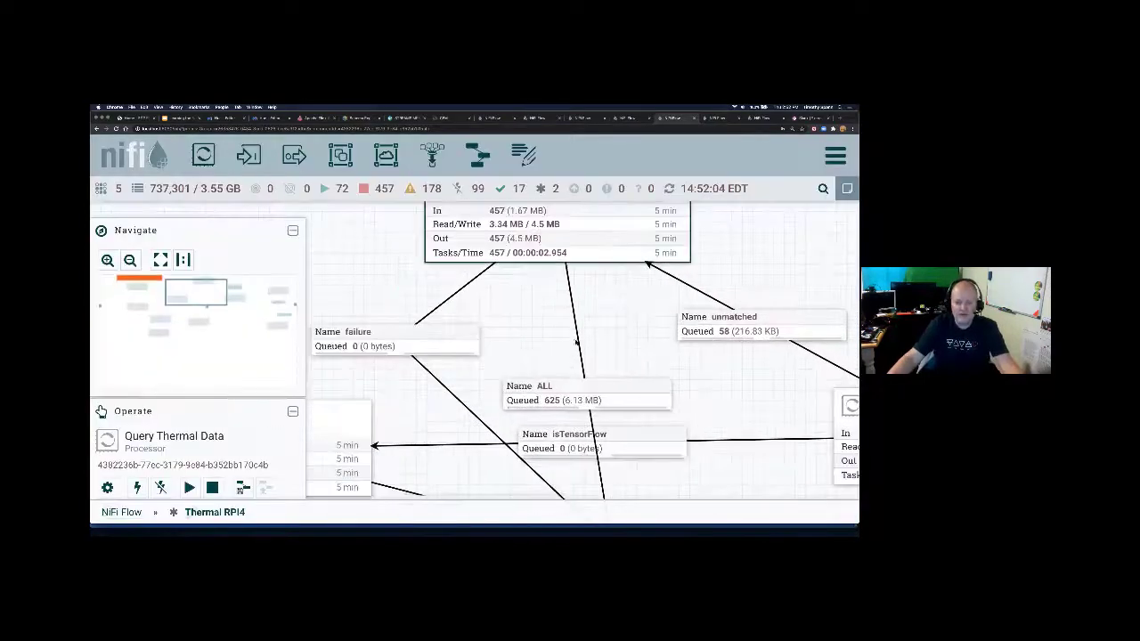
{"action": "left_click_drag", "start_coordinate": [546, 307], "coordinate": [608, 241]}
{"action": "left_click_drag", "start_coordinate": [664, 343], "coordinate": [647, 372]}
{"action": "left_click_drag", "start_coordinate": [747, 450], "coordinate": [858, 412]}
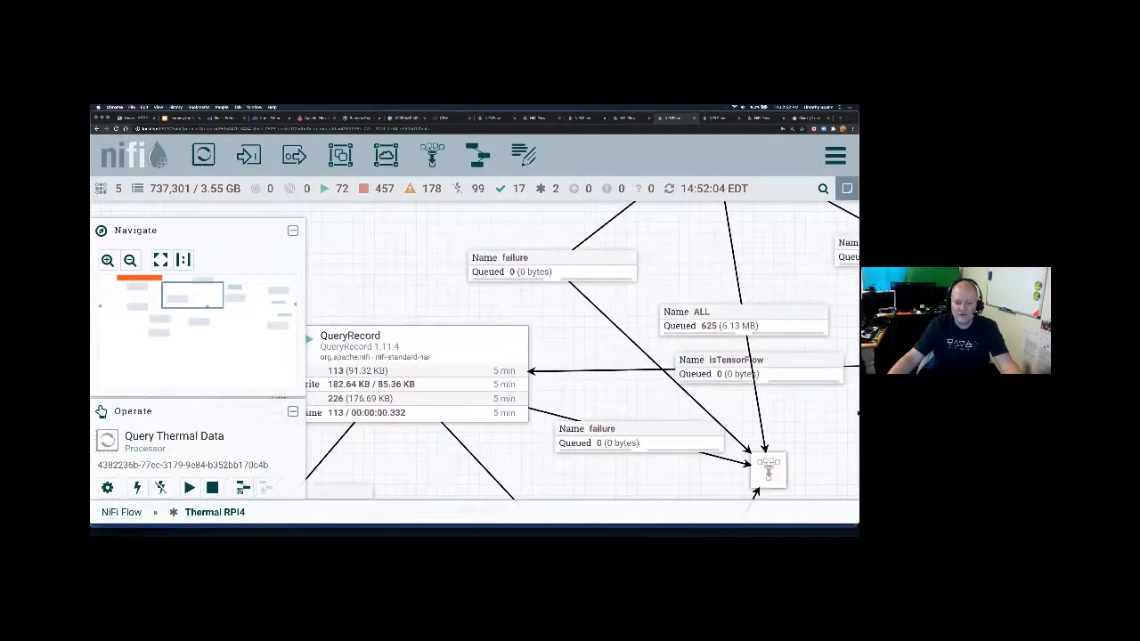
{"action": "left_click_drag", "start_coordinate": [517, 381], "coordinate": [646, 285]}
{"action": "right_click", "coordinate": [604, 242]}
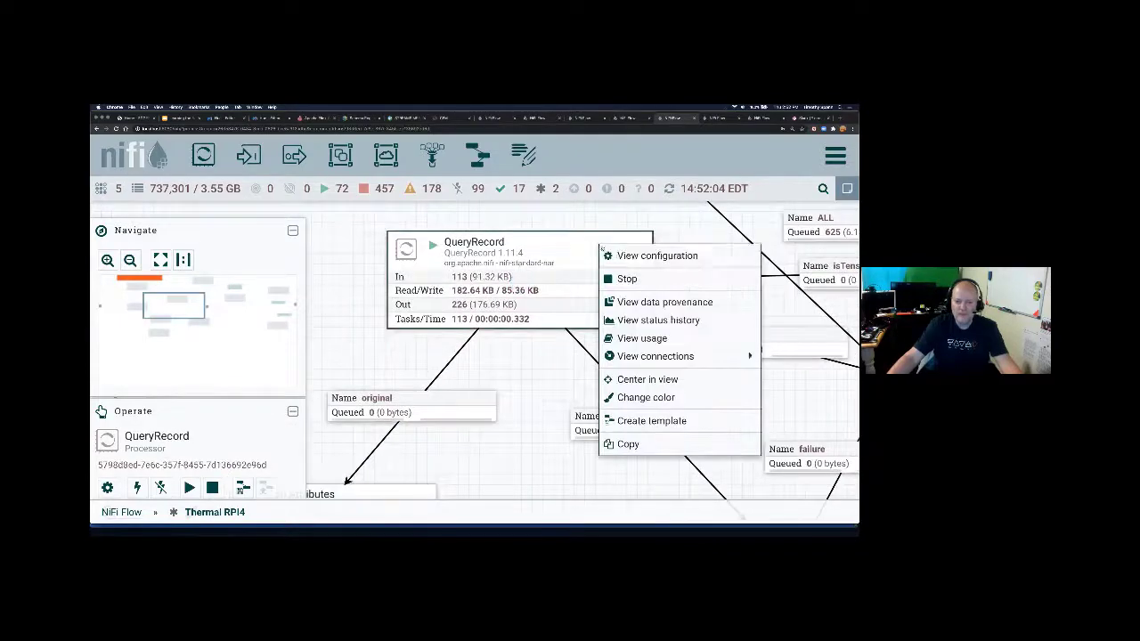
{"action": "left_click", "coordinate": [642, 255]}
{"action": "key", "text": "Escape"}
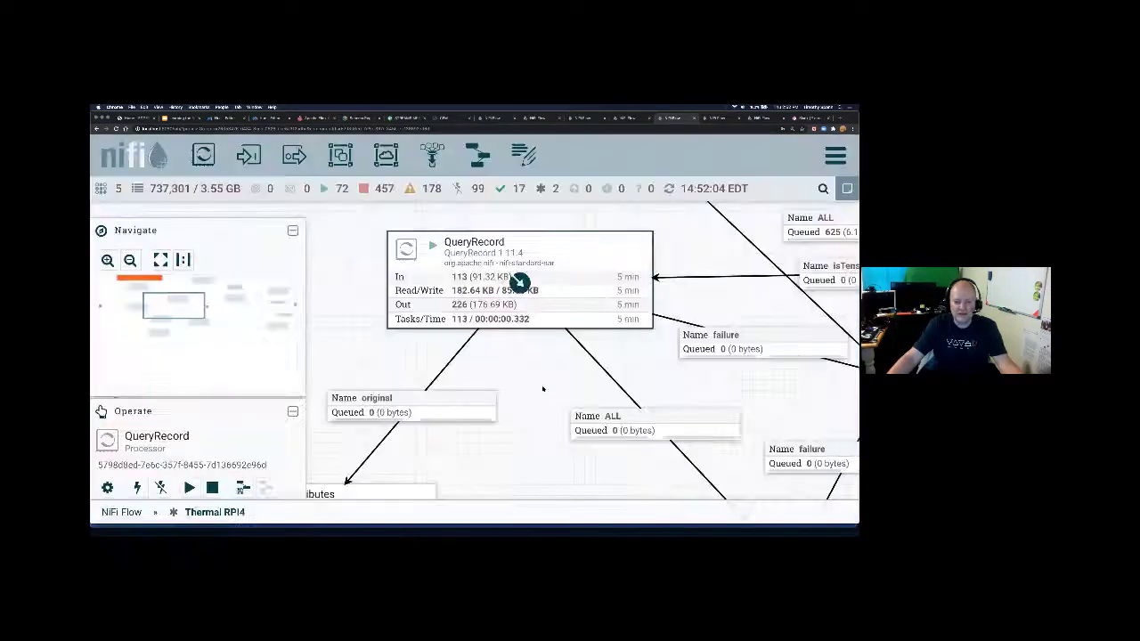
Step: Check the Kafka broker, topic and record settings of the Publish KafkaRecord 2.x TensorFlow processor
{"action": "left_click_drag", "start_coordinate": [547, 407], "coordinate": [444, 365]}
{"action": "right_click", "coordinate": [610, 360]}
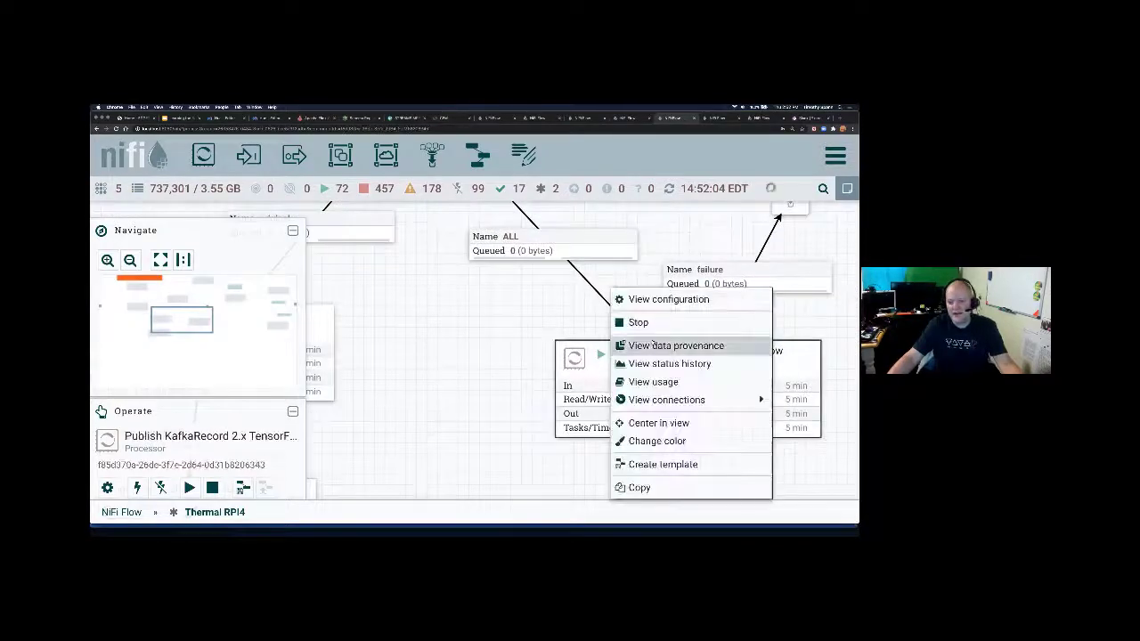
{"action": "left_click", "coordinate": [623, 297]}
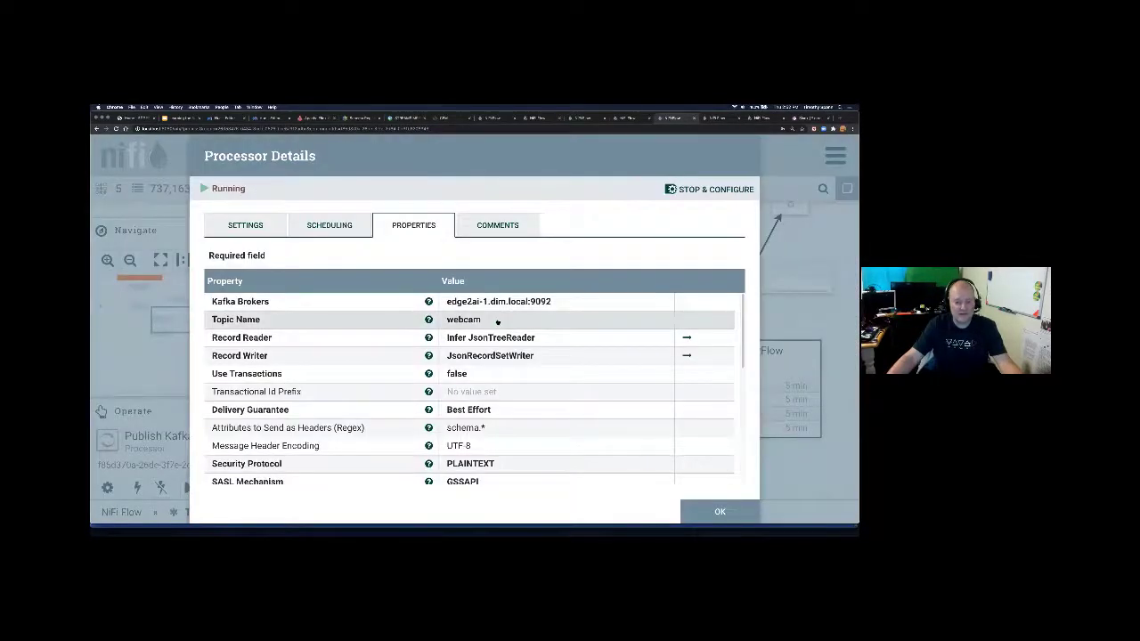
{"action": "key", "text": "Escape"}
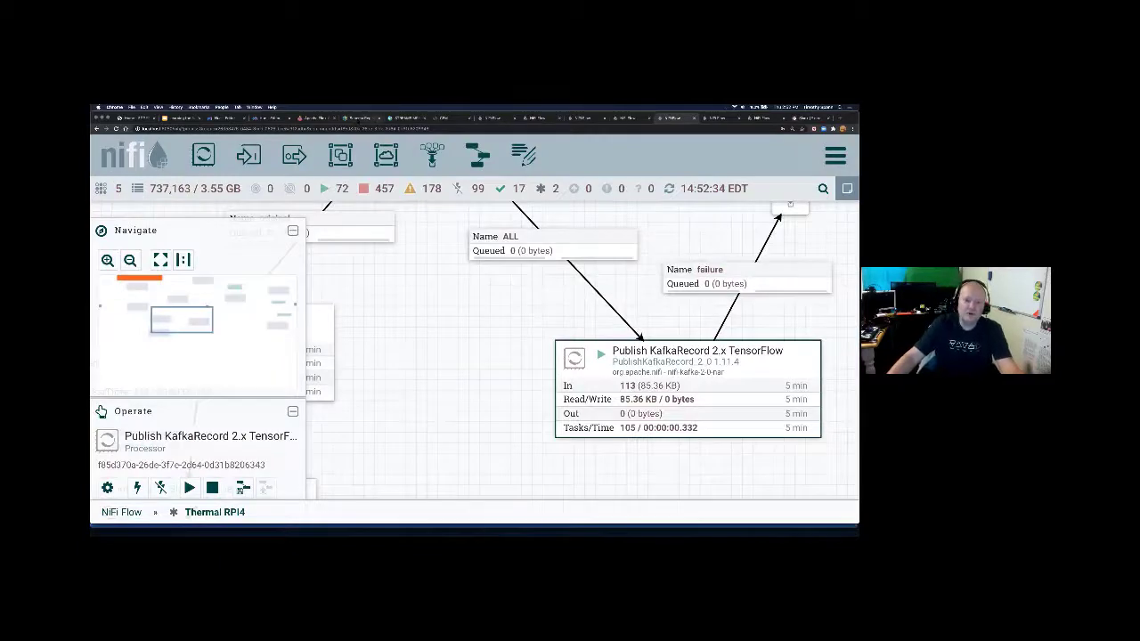
Step: Switch to the Kafka monitoring page showing the breakout topic and enlarge it to a readable size
{"action": "left_click", "coordinate": [411, 120]}
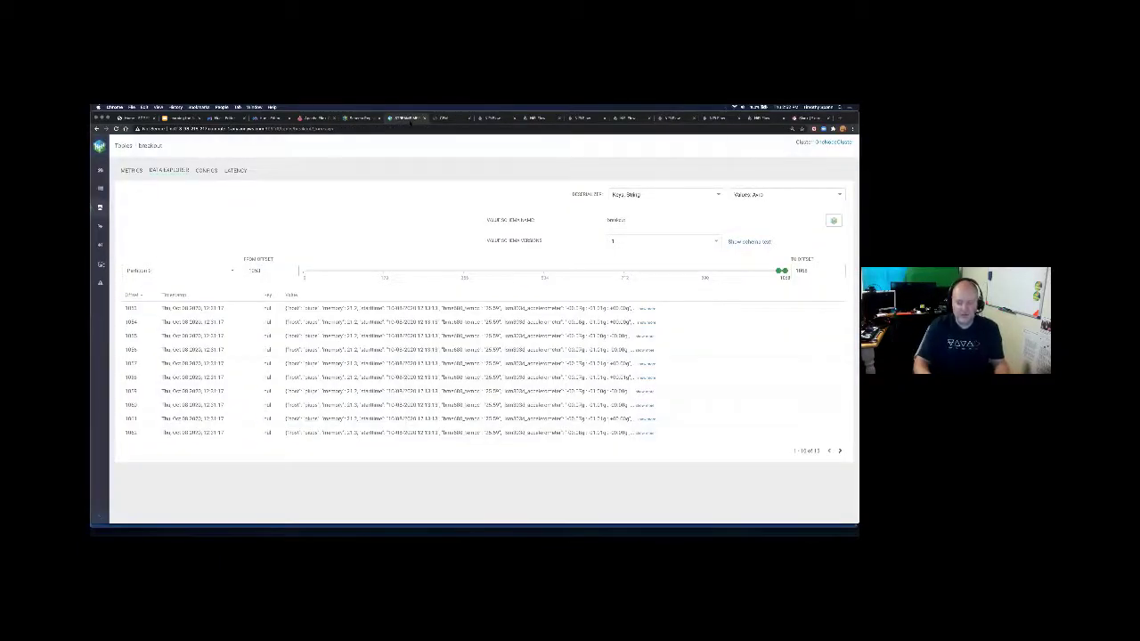
{"action": "key", "text": "super+plus"}
{"action": "key", "text": "super+plus"}
{"action": "key", "text": "ctrl+plus"}
{"action": "key", "text": "ctrl+plus"}
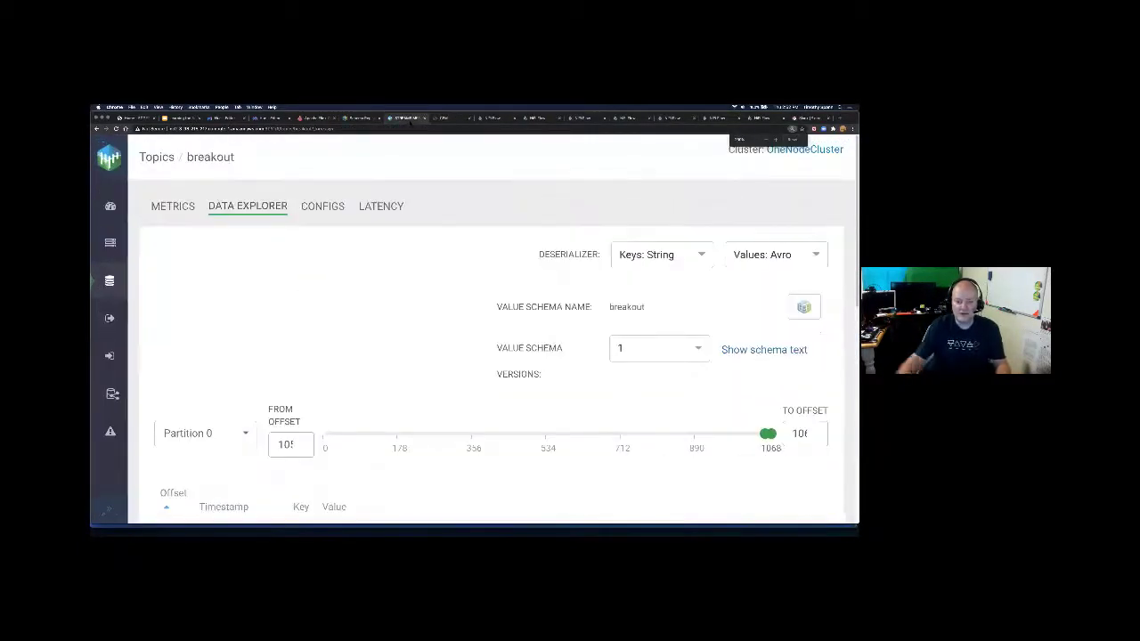
{"action": "key", "text": "ctrl+minus"}
{"action": "key", "text": "ctrl+minus"}
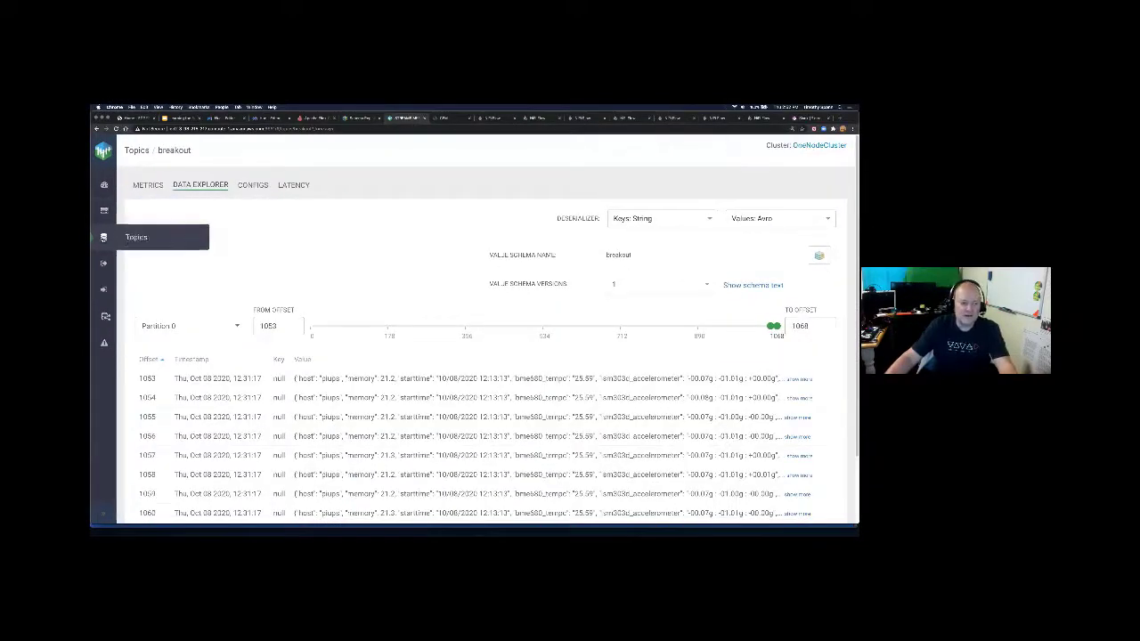
Step: List all Kafka topics sorted by most messages in, and set the time range to 6 hours
{"action": "left_click", "coordinate": [104, 237]}
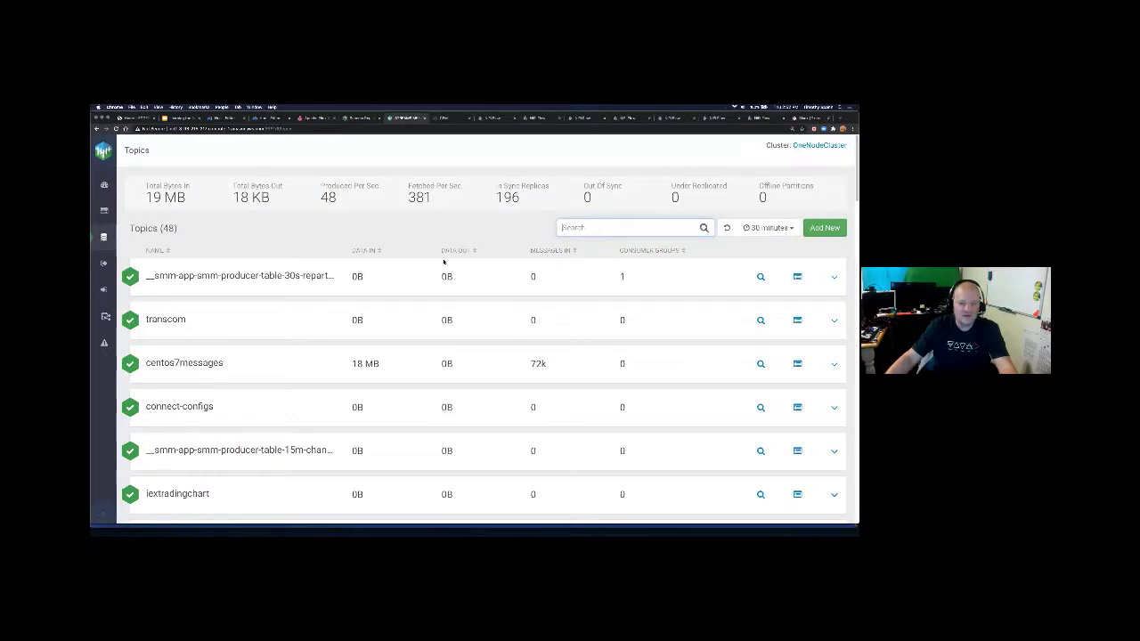
{"action": "left_click", "coordinate": [458, 250]}
{"action": "left_click", "coordinate": [545, 250]}
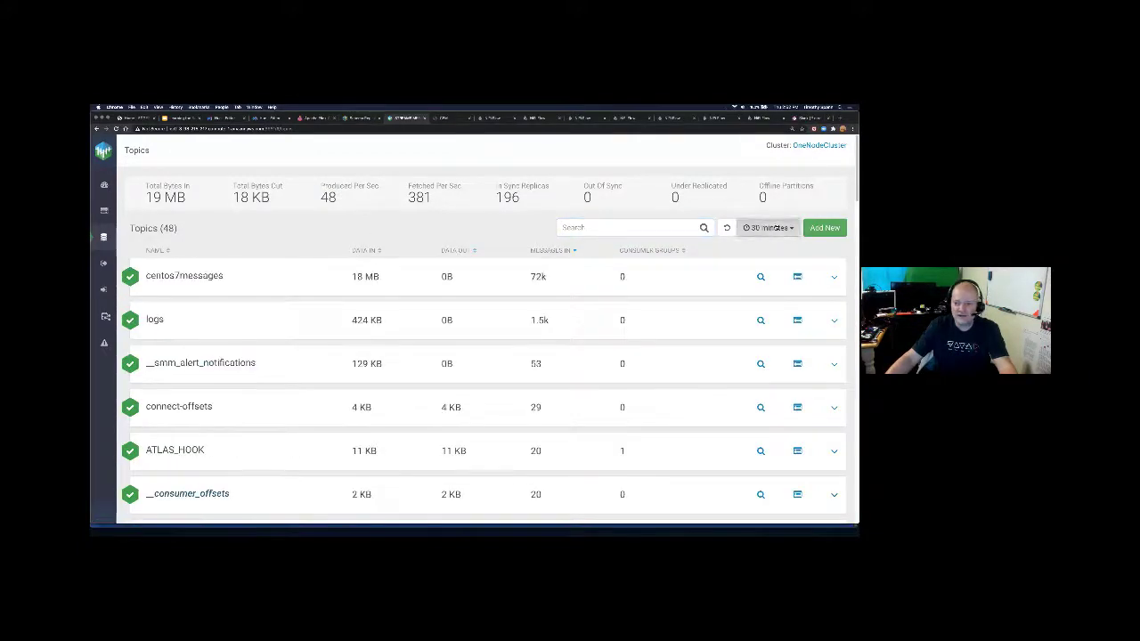
{"action": "left_click", "coordinate": [768, 228]}
{"action": "left_click", "coordinate": [747, 276]}
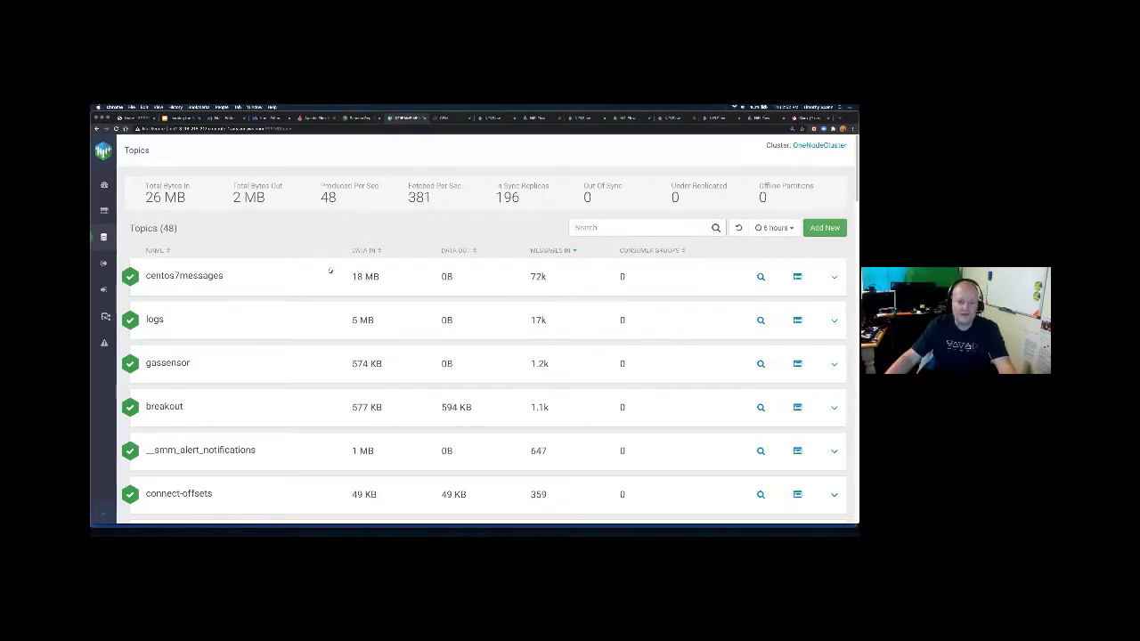
Step: Examine the centos7messages topic's producer, metrics and latest messages, hiding its alert notifications
{"action": "left_click", "coordinate": [834, 277]}
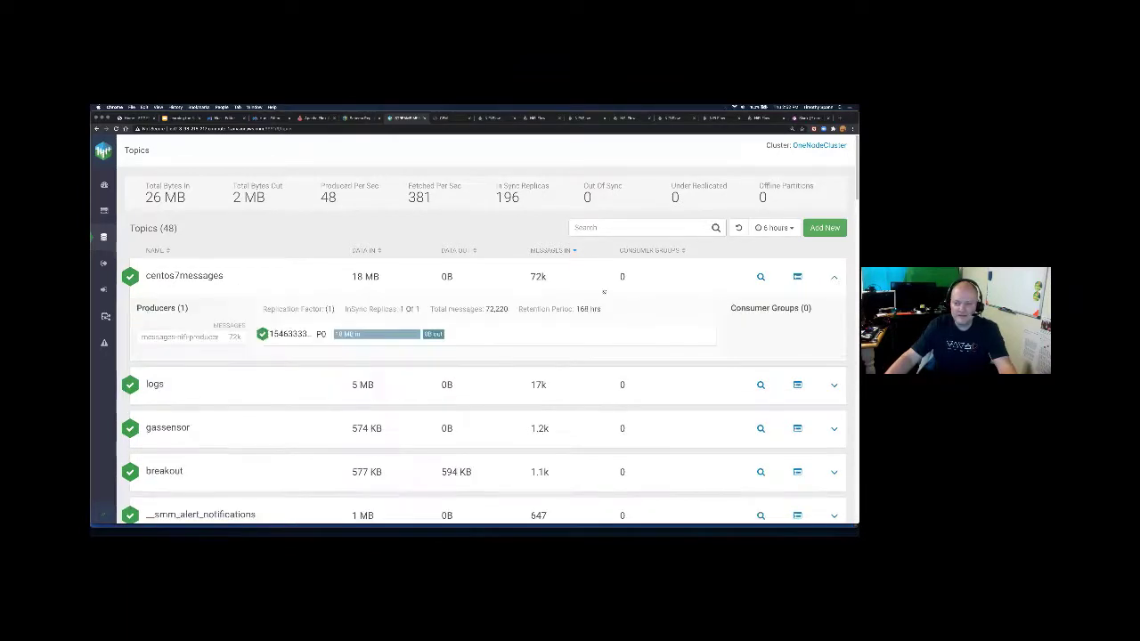
{"action": "left_click", "coordinate": [799, 277]}
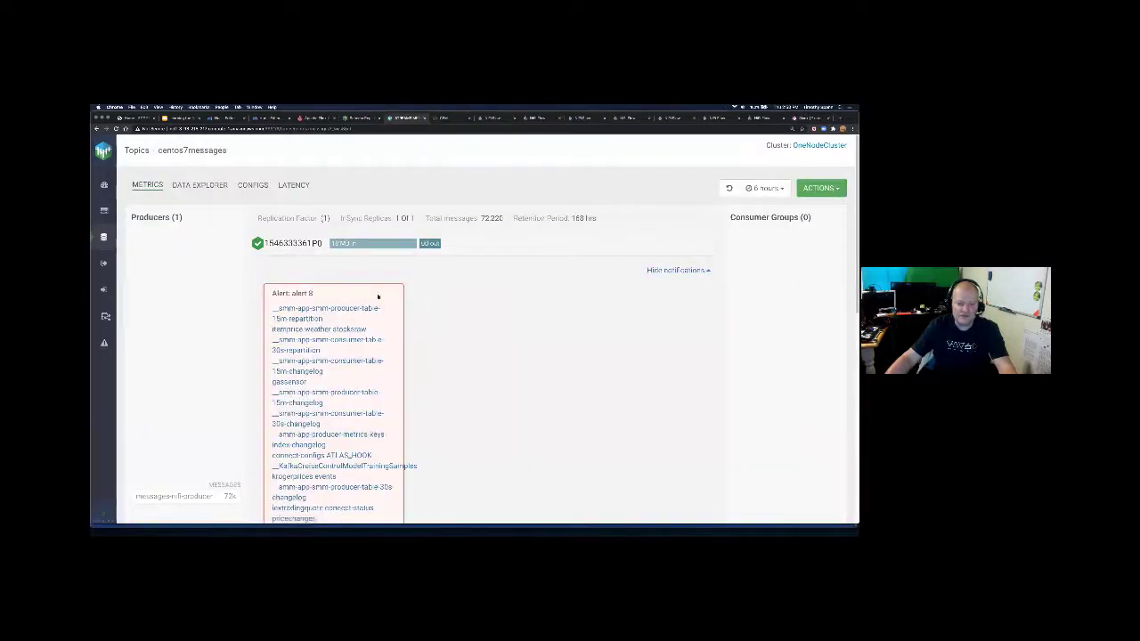
{"action": "left_click", "coordinate": [686, 269]}
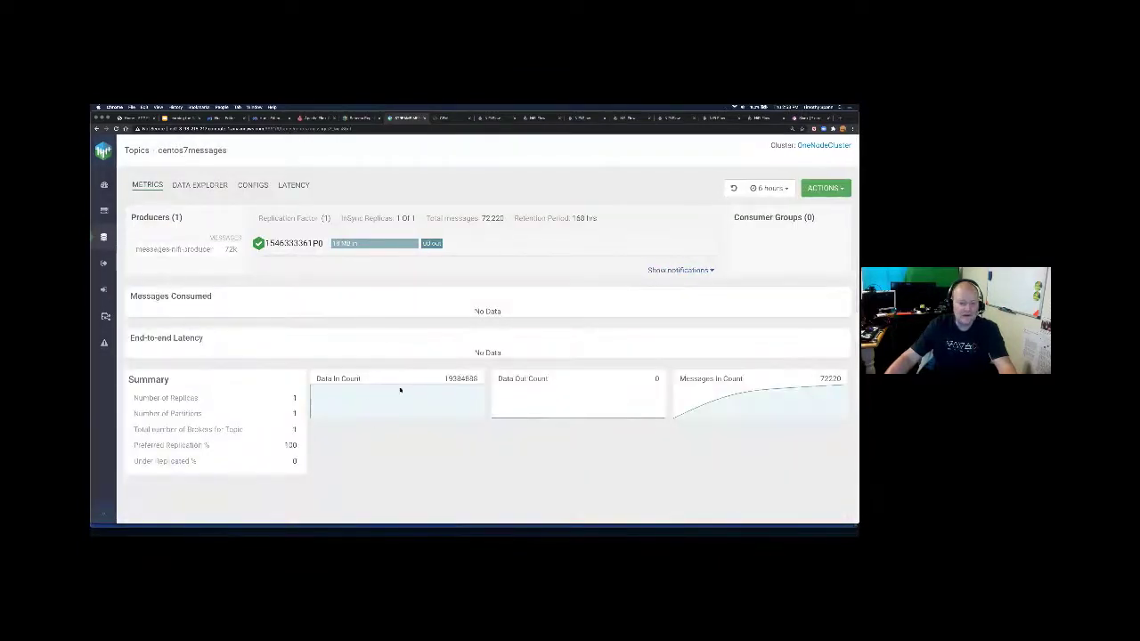
{"action": "left_click", "coordinate": [201, 188]}
{"action": "scroll", "coordinate": [463, 337], "scroll_direction": "down", "scroll_amount": 5}
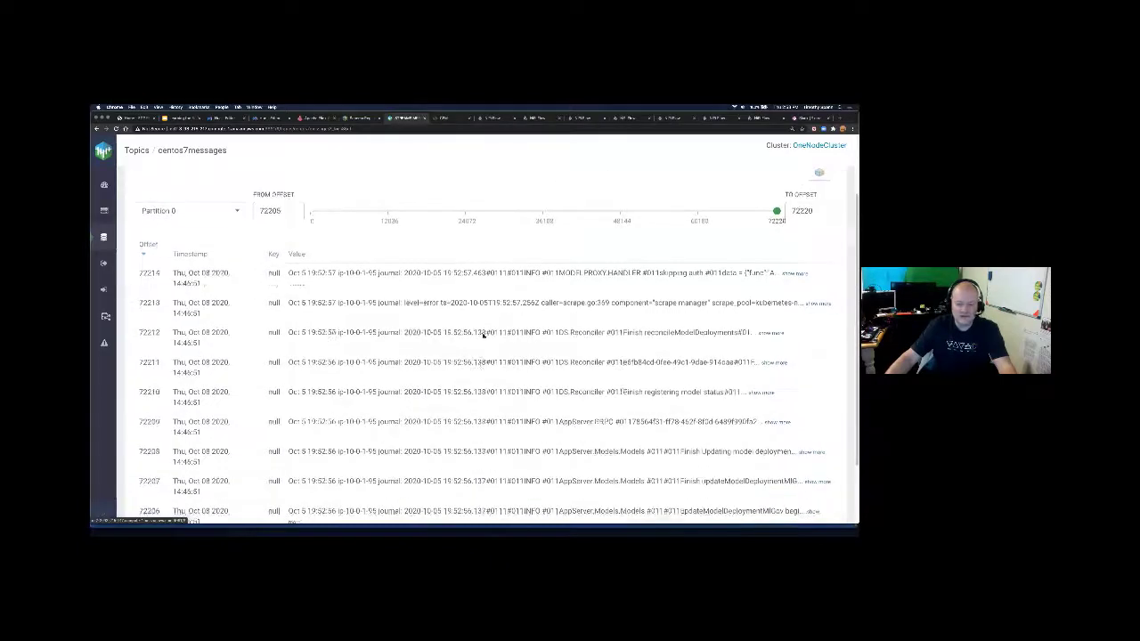
{"action": "scroll", "coordinate": [485, 336], "scroll_direction": "up", "scroll_amount": 5}
Step: Return to the topics list, sort it by most messages in, and open the webcam topic's messages
{"action": "left_click", "coordinate": [137, 150]}
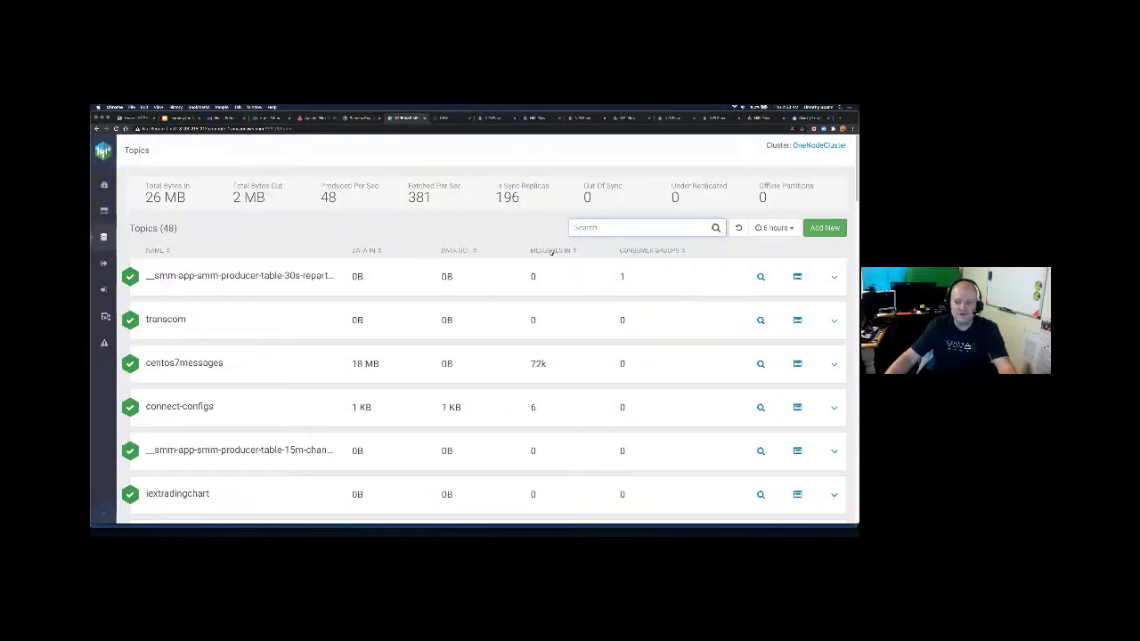
{"action": "left_click", "coordinate": [552, 250]}
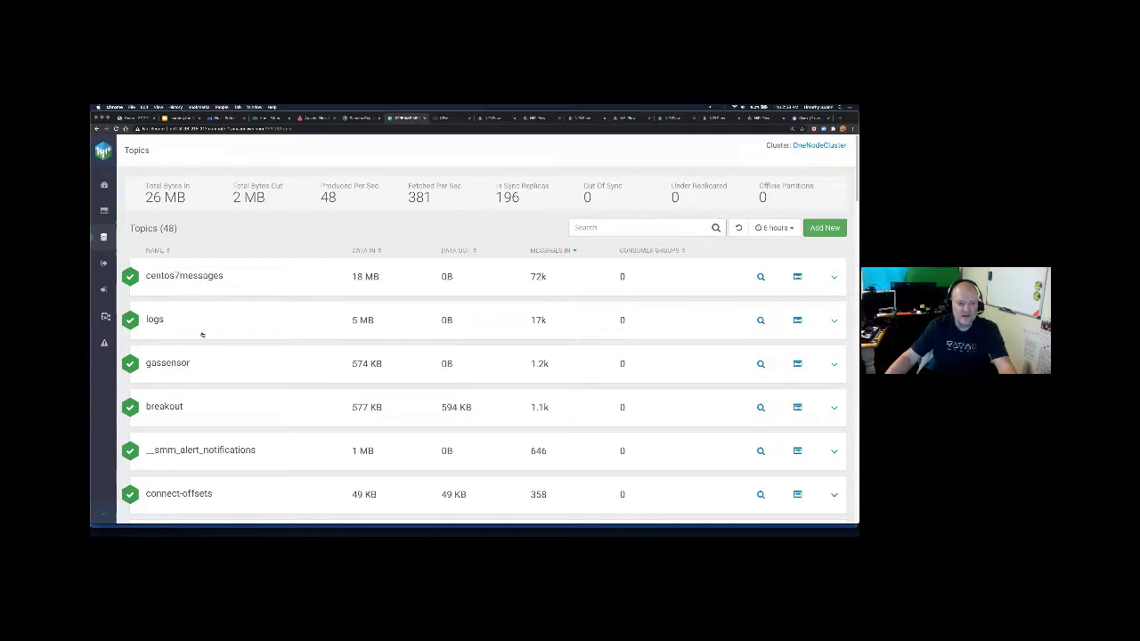
{"action": "scroll", "coordinate": [221, 340], "scroll_direction": "down", "scroll_amount": 1}
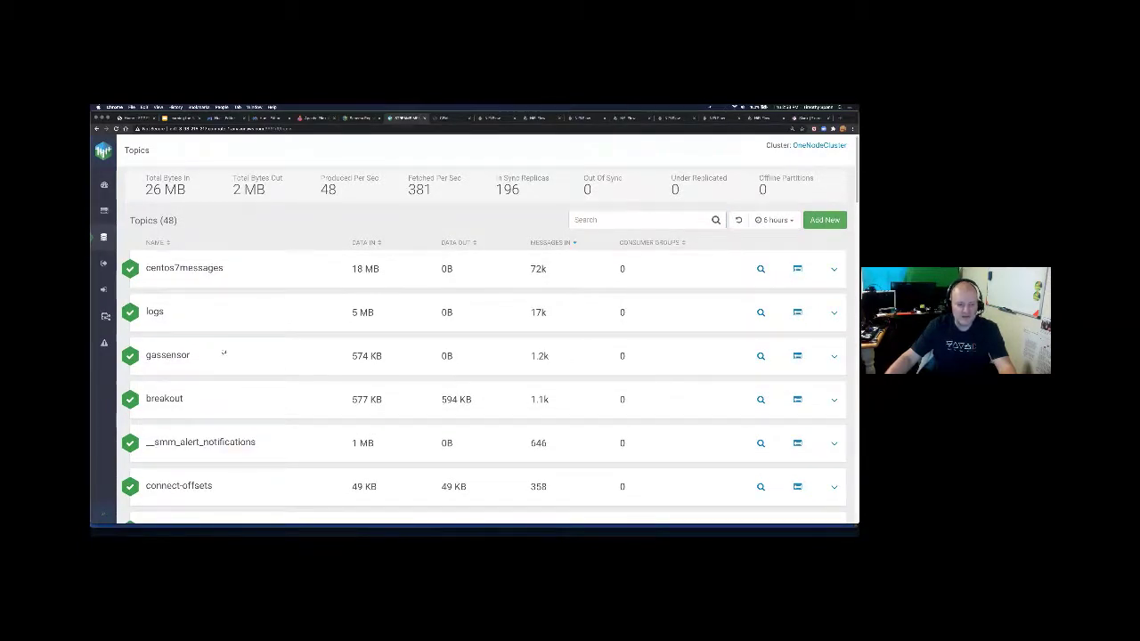
{"action": "scroll", "coordinate": [224, 353], "scroll_direction": "down", "scroll_amount": 5}
{"action": "left_click", "coordinate": [183, 432]}
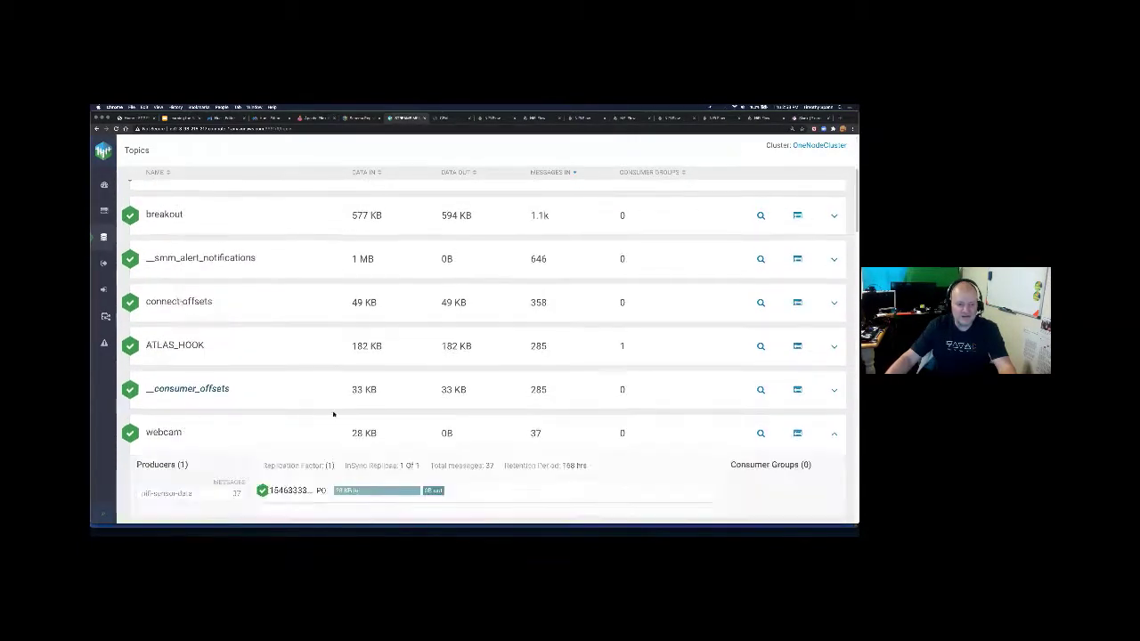
{"action": "scroll", "coordinate": [529, 408], "scroll_direction": "down", "scroll_amount": 2}
{"action": "left_click", "coordinate": [800, 354]}
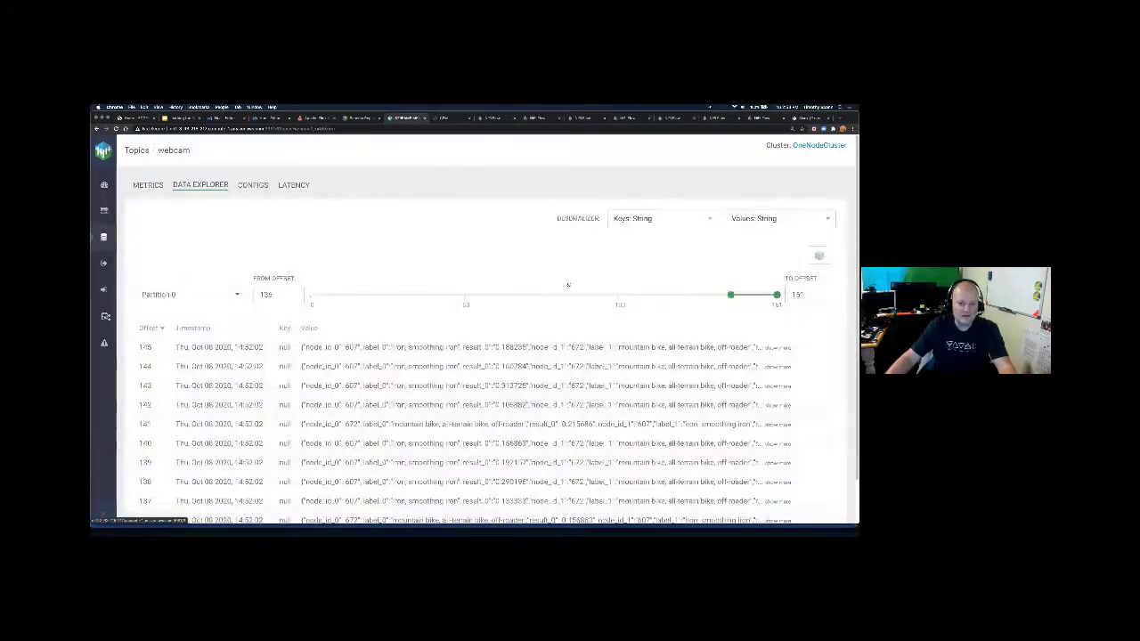
Step: Read one webcam message in full, including its TensorFlow labels and results, and close it
{"action": "scroll", "coordinate": [751, 323], "scroll_direction": "down", "scroll_amount": 1}
{"action": "left_click", "coordinate": [779, 339]}
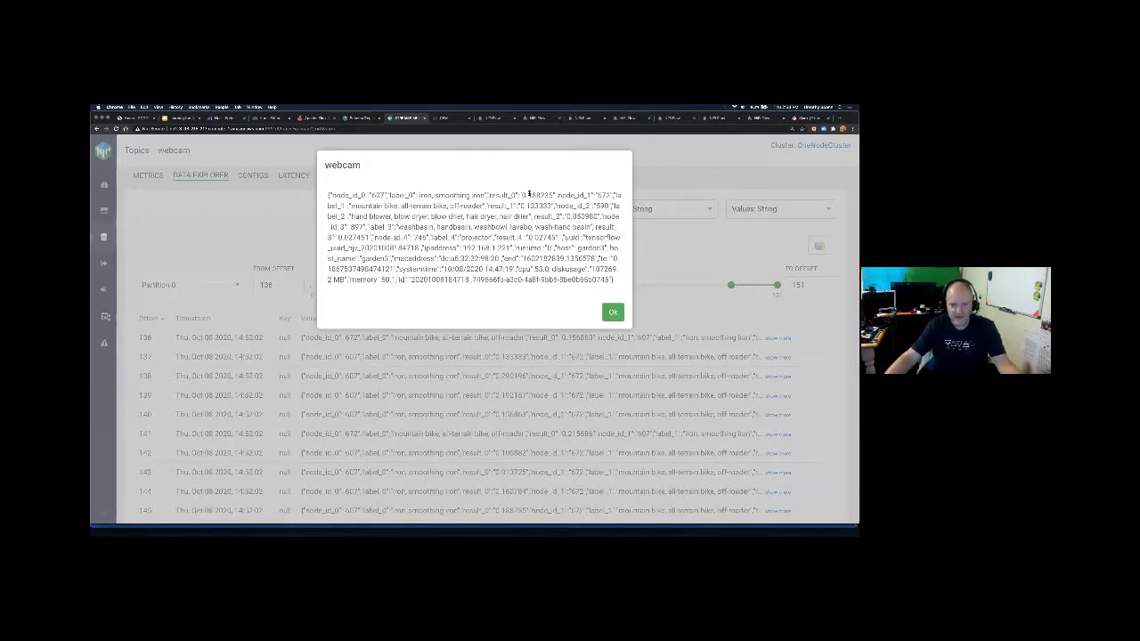
{"action": "key", "text": "Escape"}
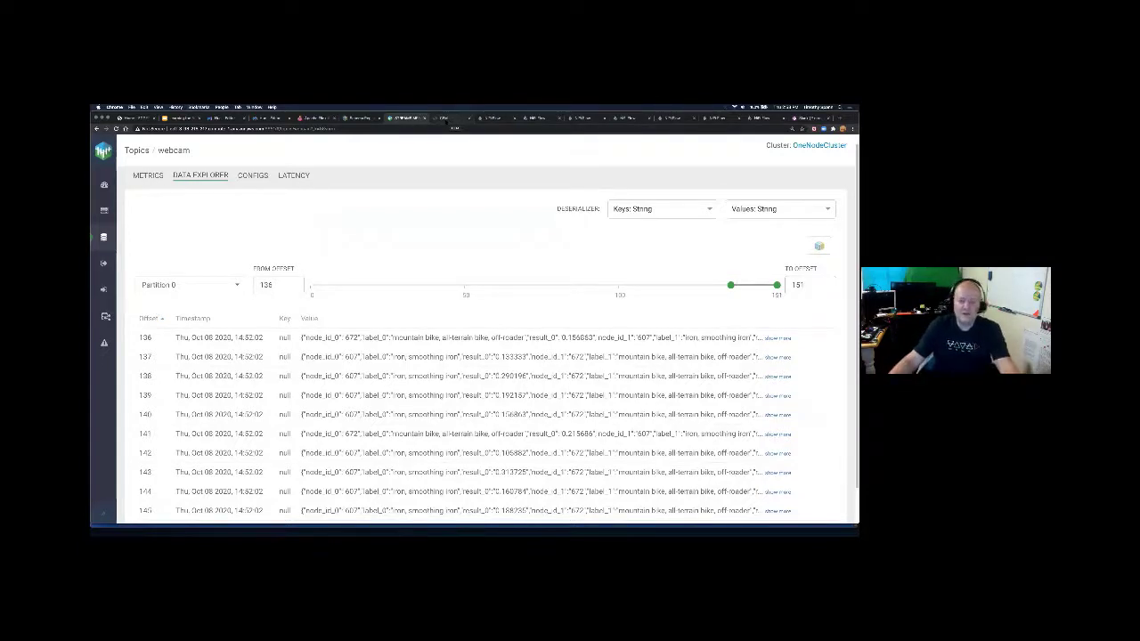
Step: Switch to Cloudera Edge Management and examine the Coral TensorFlow and image-fetching processors in the raspianjava flow
{"action": "left_click", "coordinate": [445, 118]}
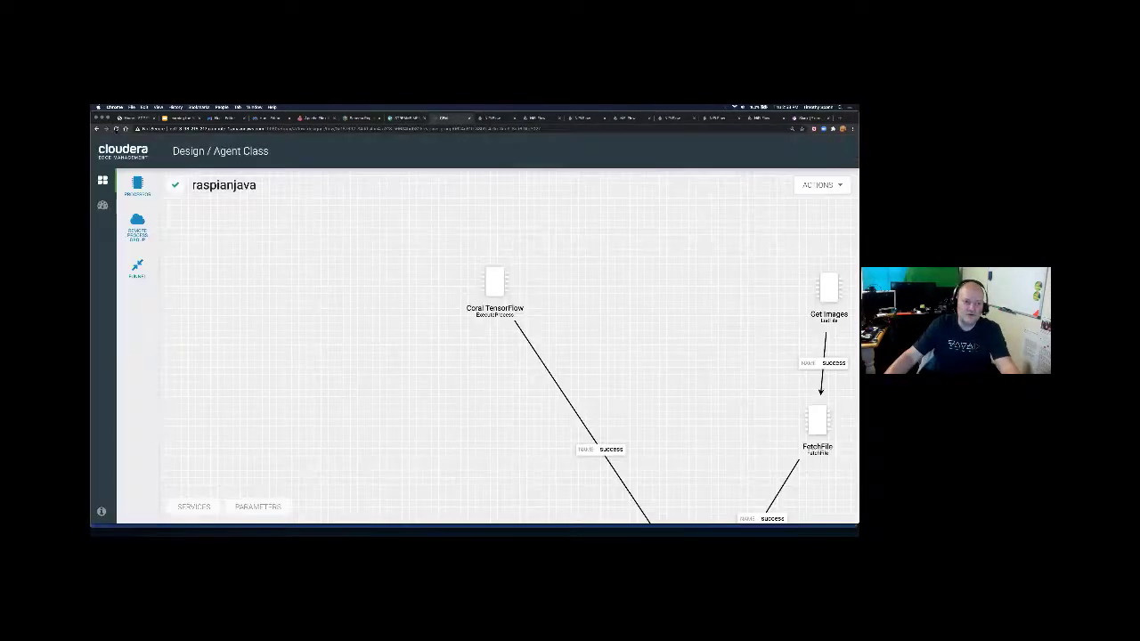
{"action": "left_click_drag", "start_coordinate": [485, 384], "coordinate": [410, 344]}
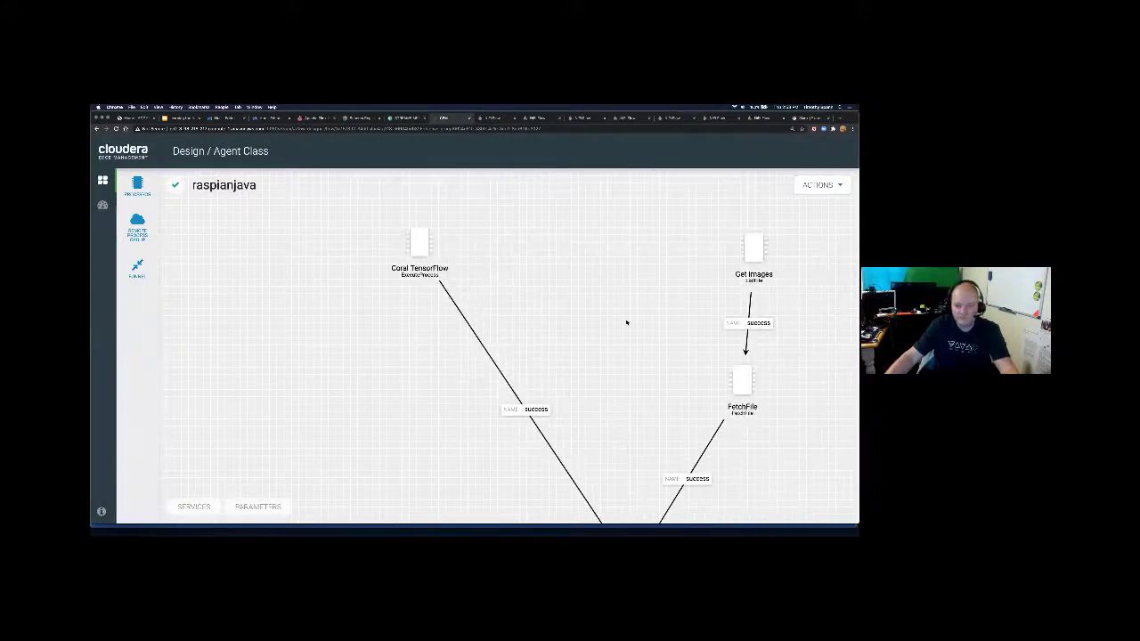
{"action": "left_click_drag", "start_coordinate": [638, 321], "coordinate": [510, 291]}
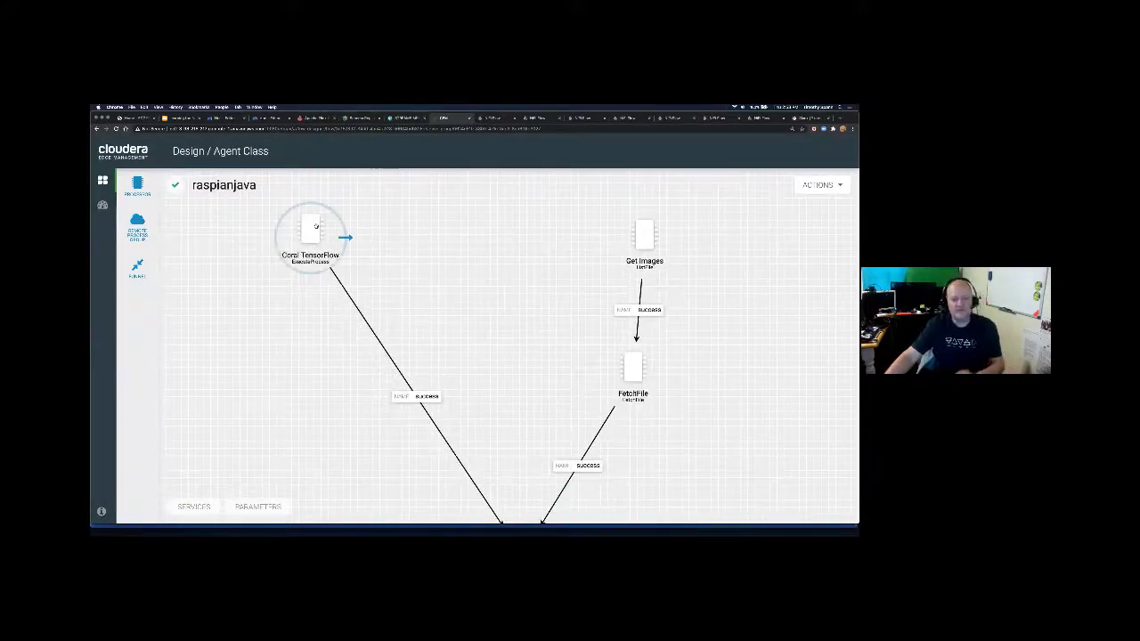
Step: Review the Coral TensorFlow processor's configuration, including its scheduling, command and working directory, and close it
{"action": "right_click", "coordinate": [316, 227]}
{"action": "left_click", "coordinate": [347, 234]}
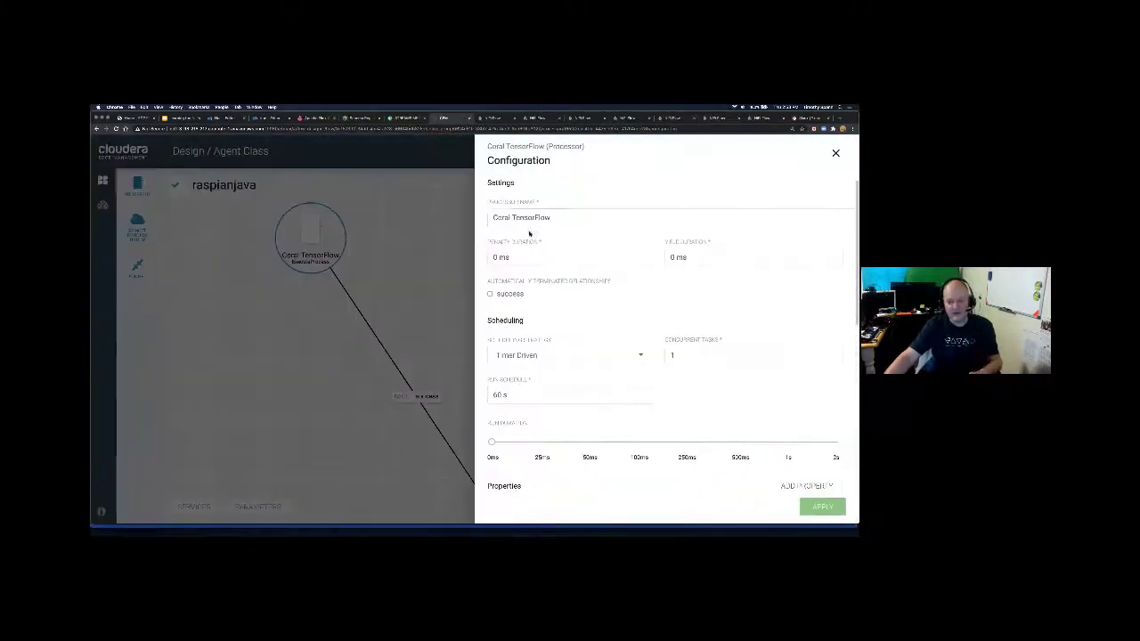
{"action": "scroll", "coordinate": [648, 310], "scroll_direction": "down", "scroll_amount": 5}
{"action": "scroll", "coordinate": [649, 310], "scroll_direction": "down", "scroll_amount": 1}
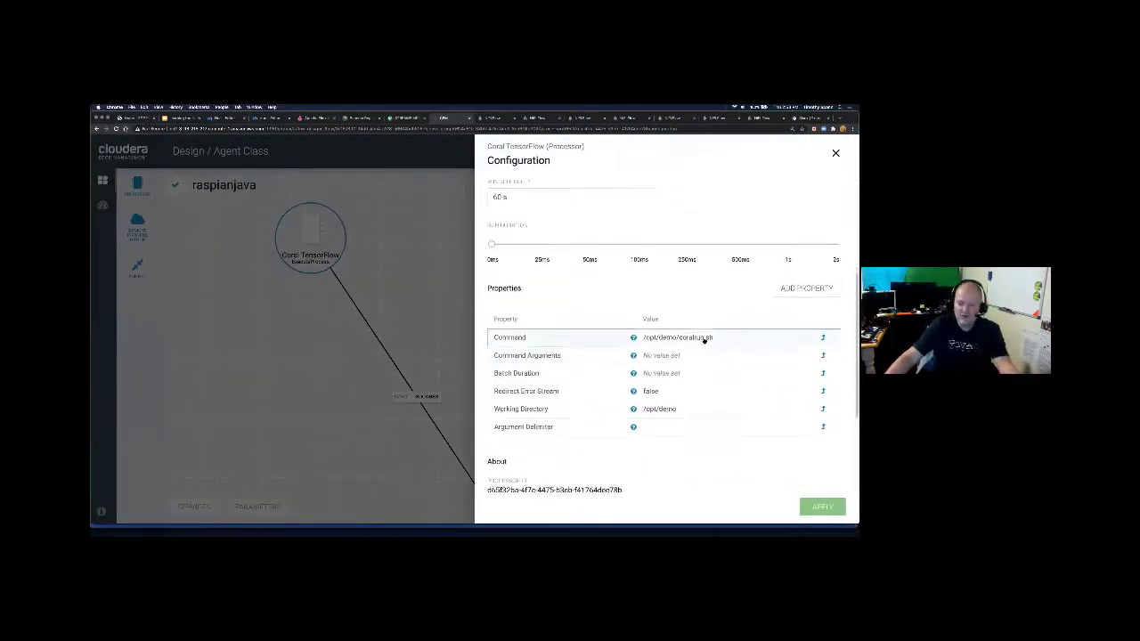
{"action": "left_click", "coordinate": [463, 317]}
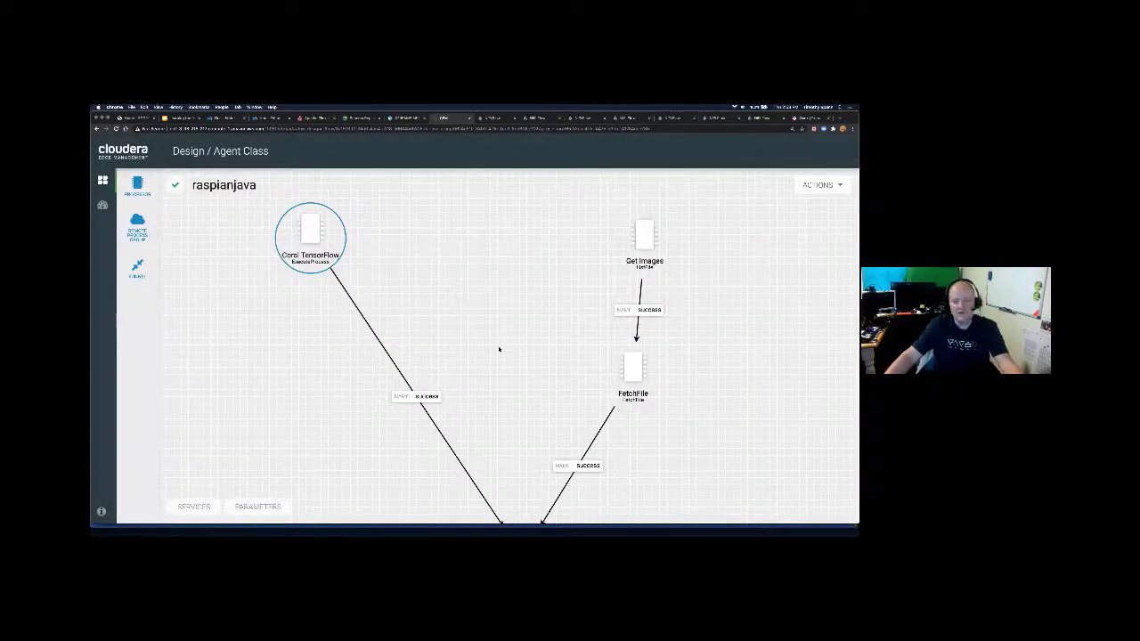
Step: Review the Get Images processor's configuration, including its listing strategy and input directory, and close it
{"action": "left_click_drag", "start_coordinate": [499, 350], "coordinate": [489, 332]}
{"action": "right_click", "coordinate": [638, 225]}
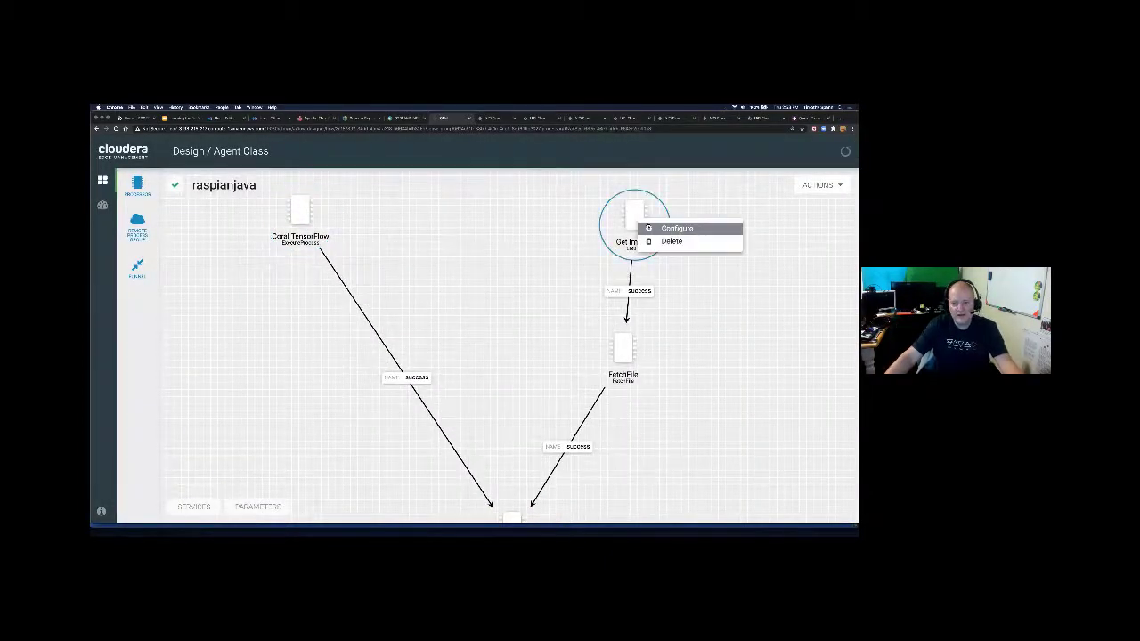
{"action": "left_click", "coordinate": [675, 228]}
{"action": "scroll", "coordinate": [671, 343], "scroll_direction": "down", "scroll_amount": 3}
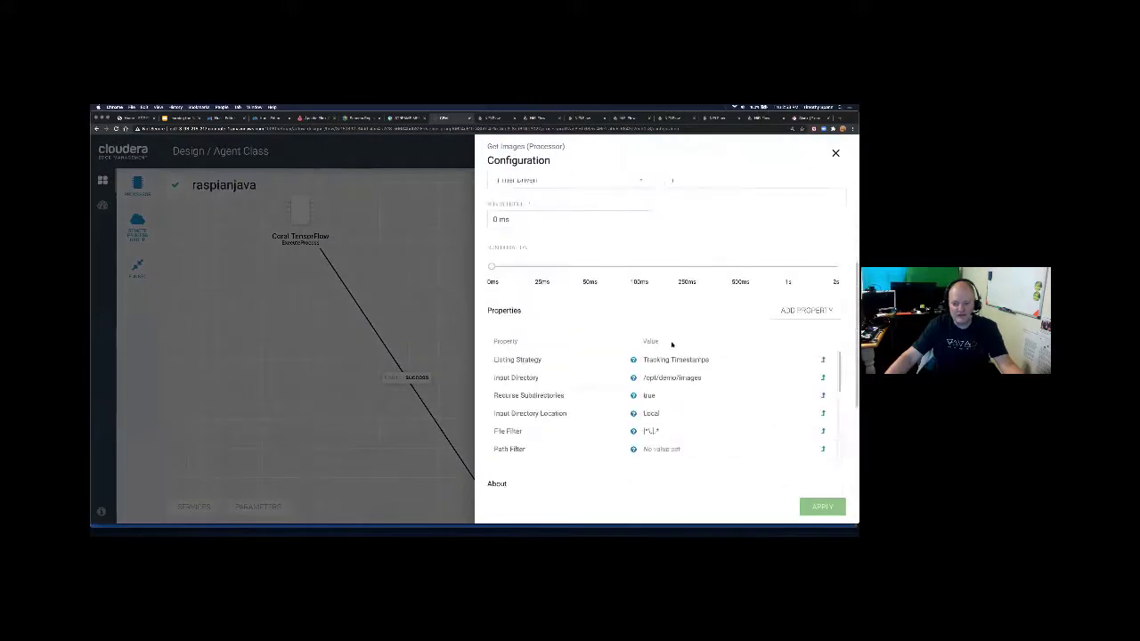
{"action": "left_click", "coordinate": [450, 321]}
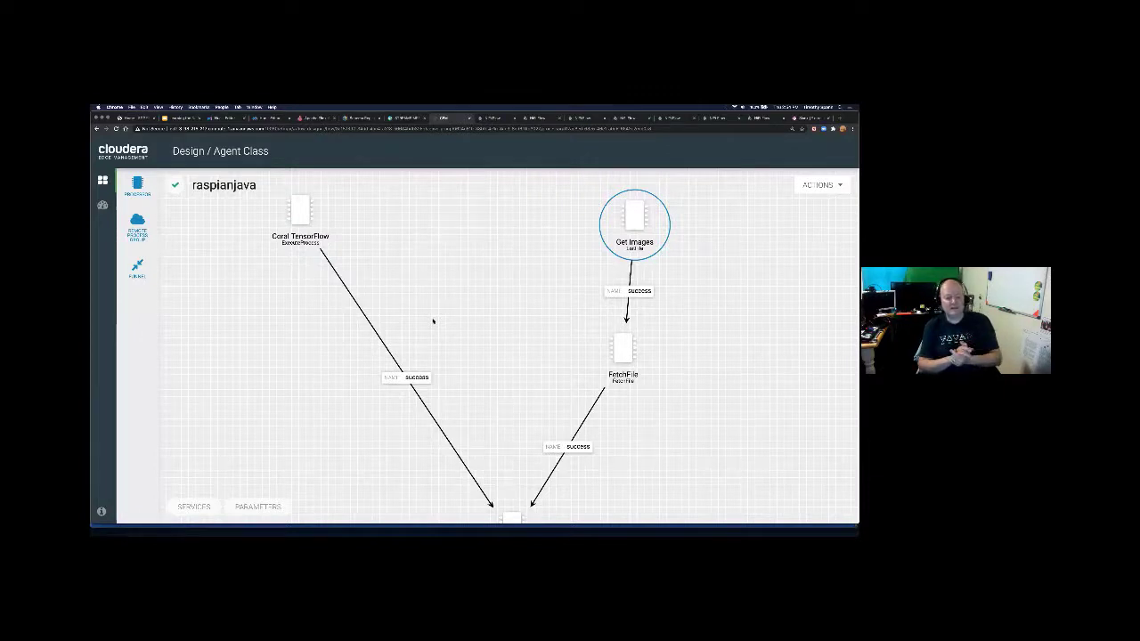
Step: Move the Get Images processor a little to the right, and open the Publish Flow dialog and dismiss it without publishing
{"action": "scroll", "coordinate": [501, 372], "scroll_direction": "down", "scroll_amount": 5}
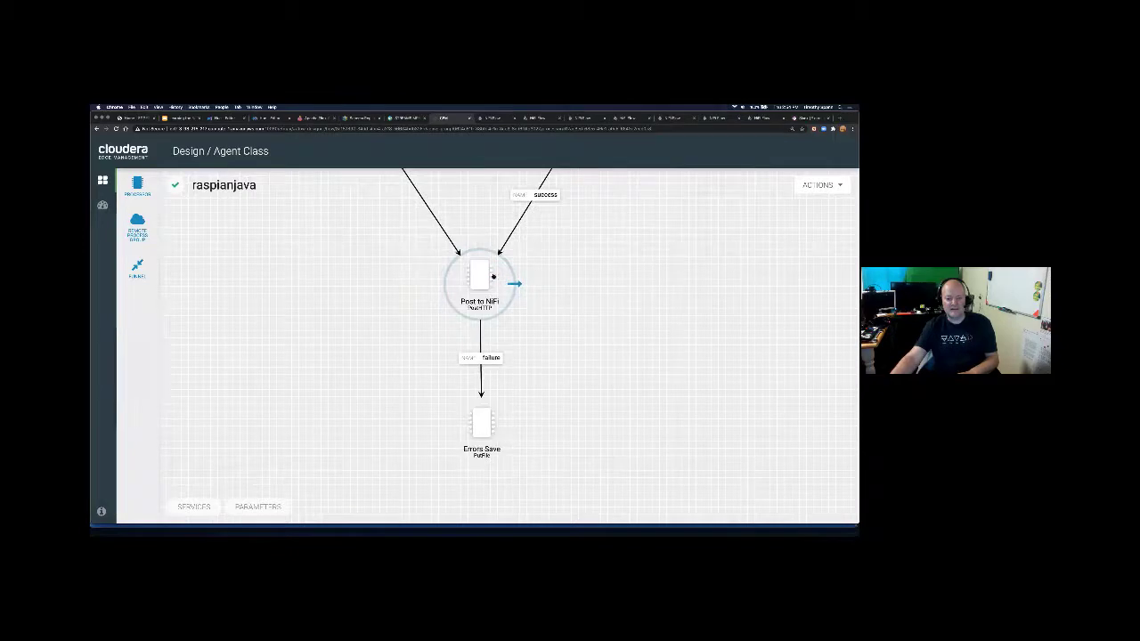
{"action": "scroll", "coordinate": [632, 285], "scroll_direction": "up", "scroll_amount": 5}
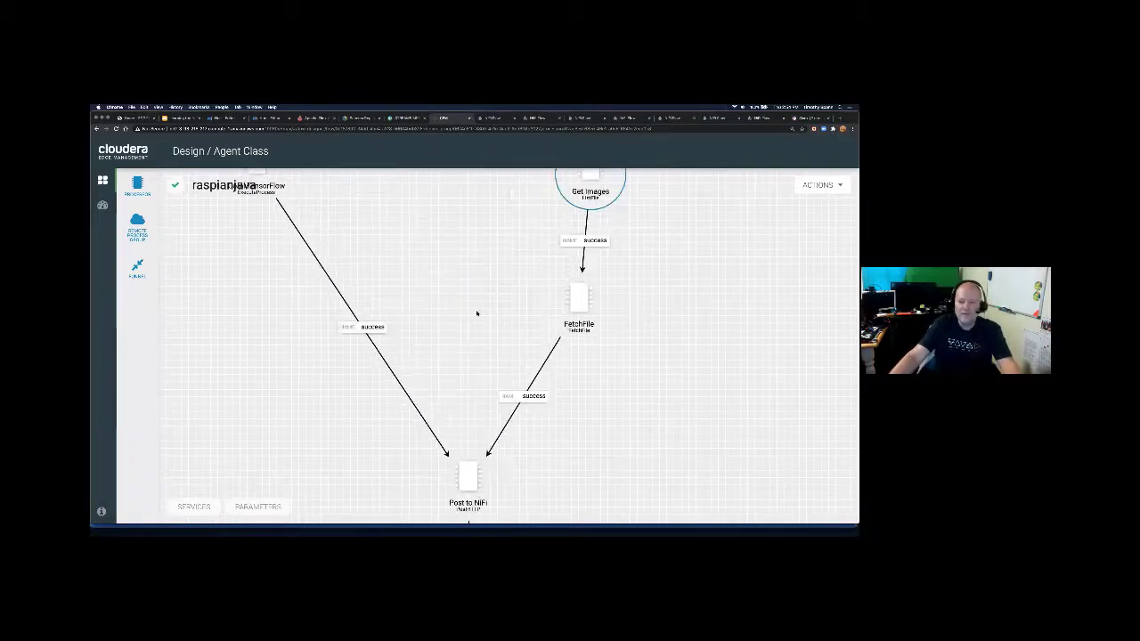
{"action": "scroll", "coordinate": [477, 314], "scroll_direction": "up", "scroll_amount": 1}
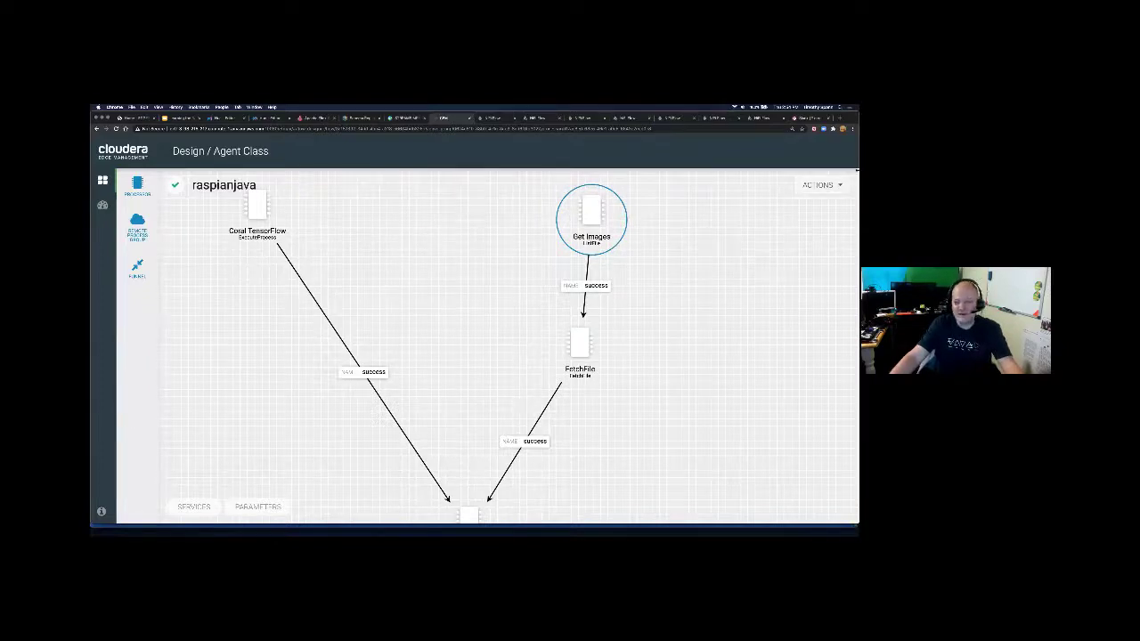
{"action": "left_click_drag", "start_coordinate": [603, 216], "coordinate": [648, 216]}
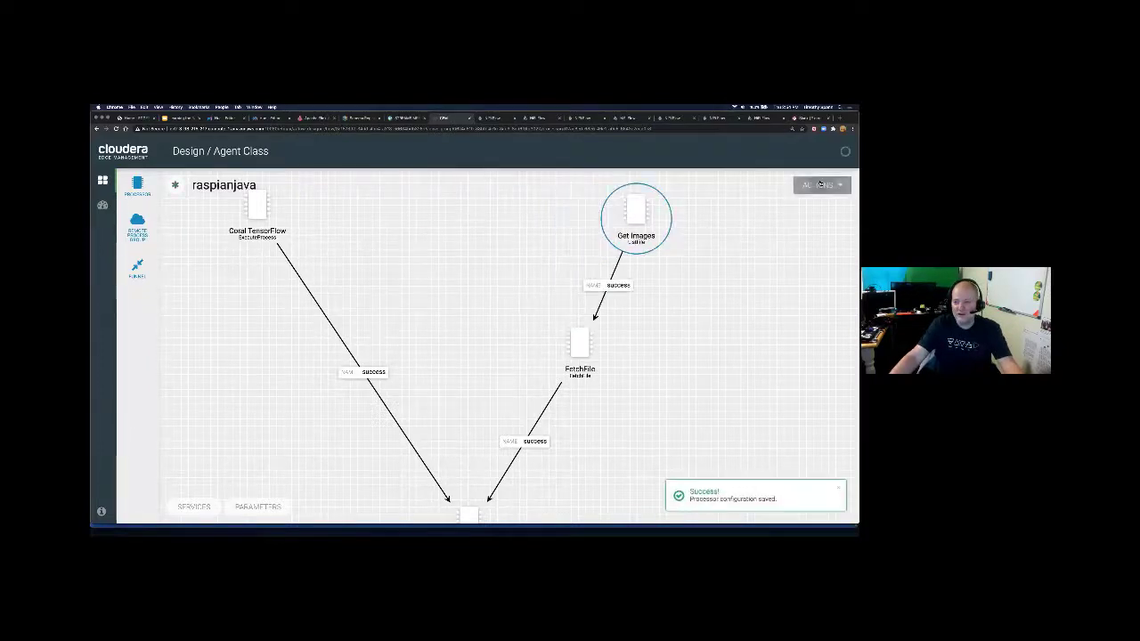
{"action": "left_click", "coordinate": [818, 186]}
{"action": "left_click", "coordinate": [774, 218]}
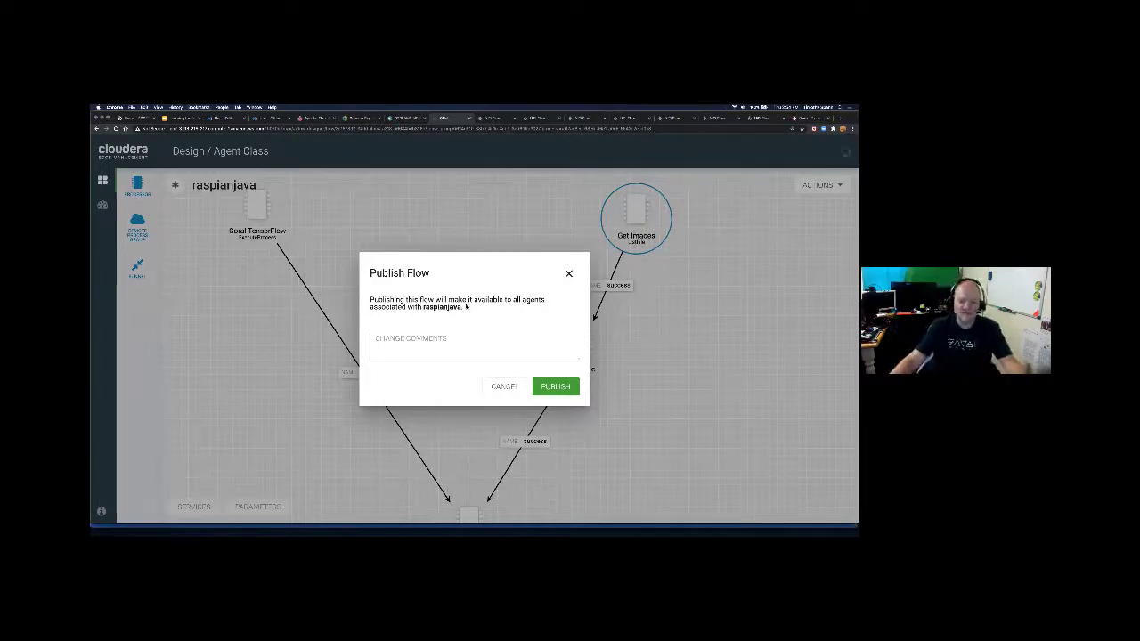
{"action": "key", "text": "Escape"}
Step: Reopen the Coral TensorFlow processor's configuration to check its general and scheduling settings, and close it unchanged
{"action": "left_click_drag", "start_coordinate": [401, 236], "coordinate": [417, 276]}
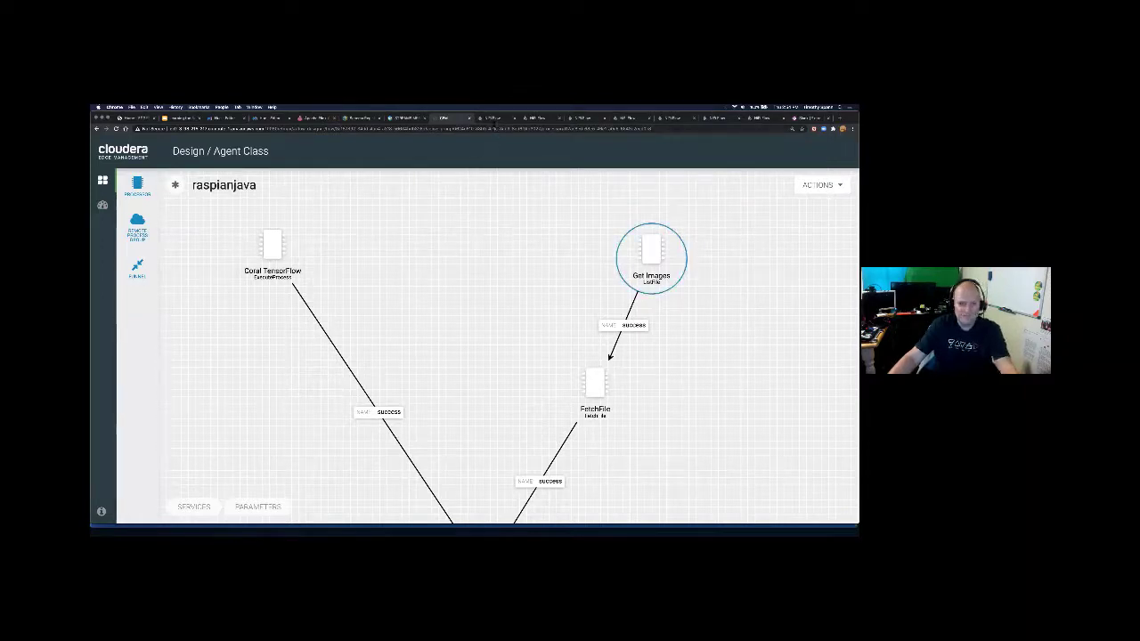
{"action": "right_click", "coordinate": [278, 249]}
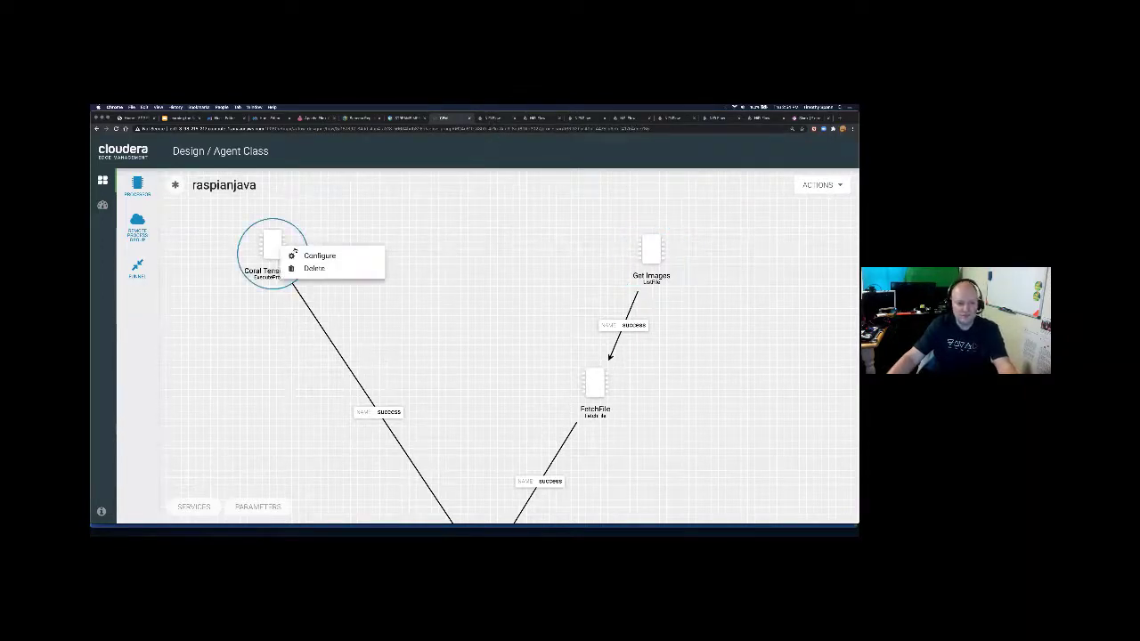
{"action": "left_click", "coordinate": [307, 255]}
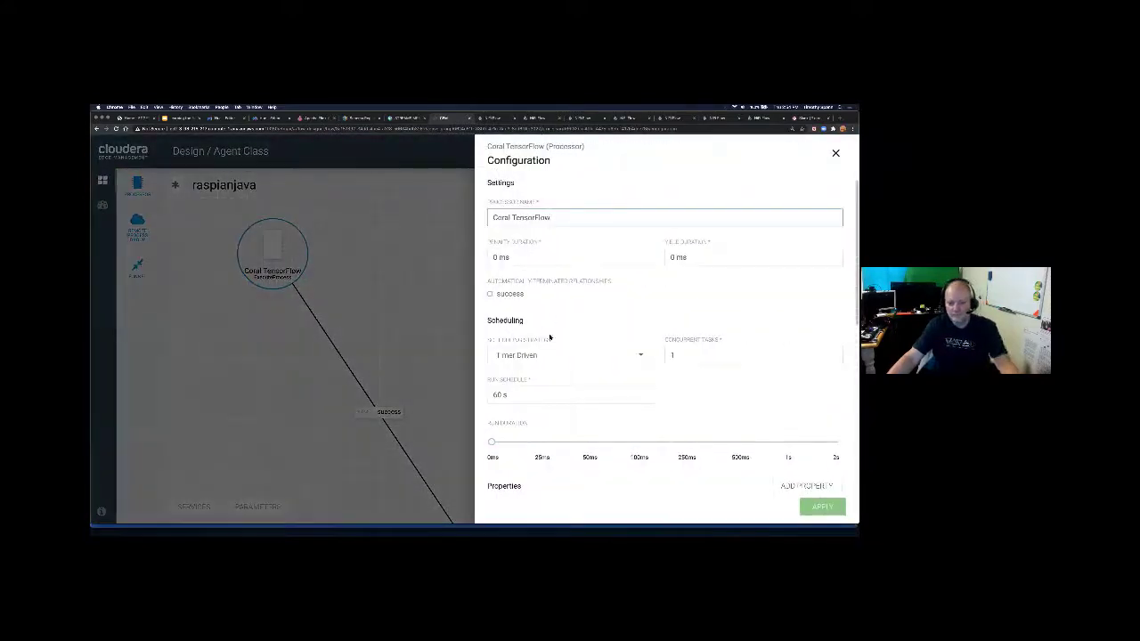
{"action": "left_click", "coordinate": [436, 288]}
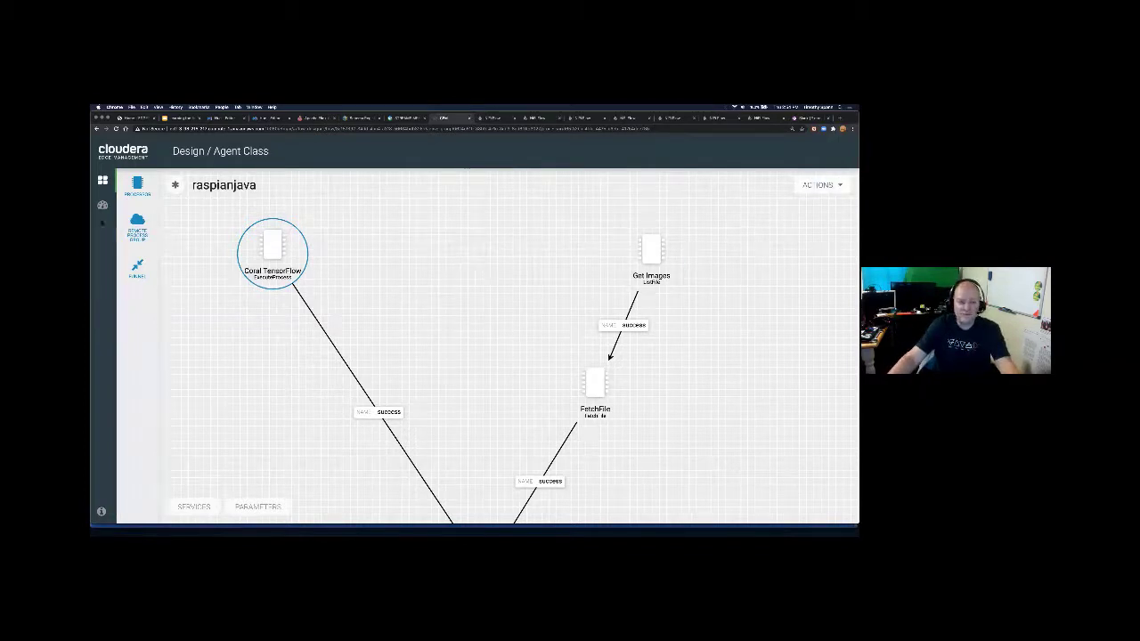
Step: Open the server monitor, check the agents' events, and return to the deployment overview
{"action": "left_click", "coordinate": [104, 207]}
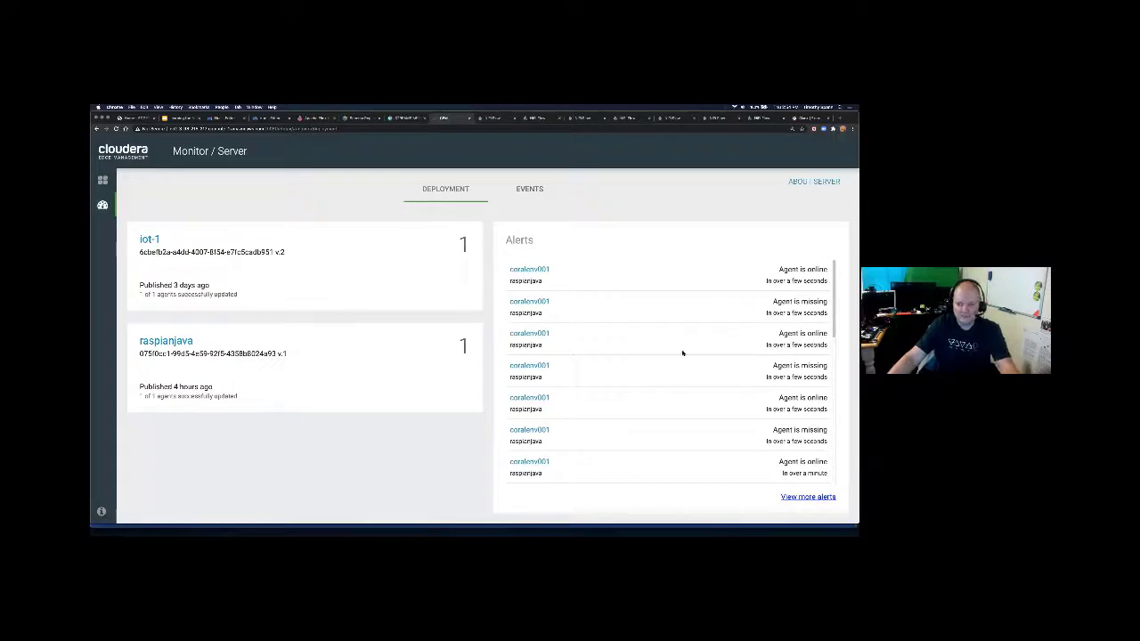
{"action": "left_click", "coordinate": [529, 189]}
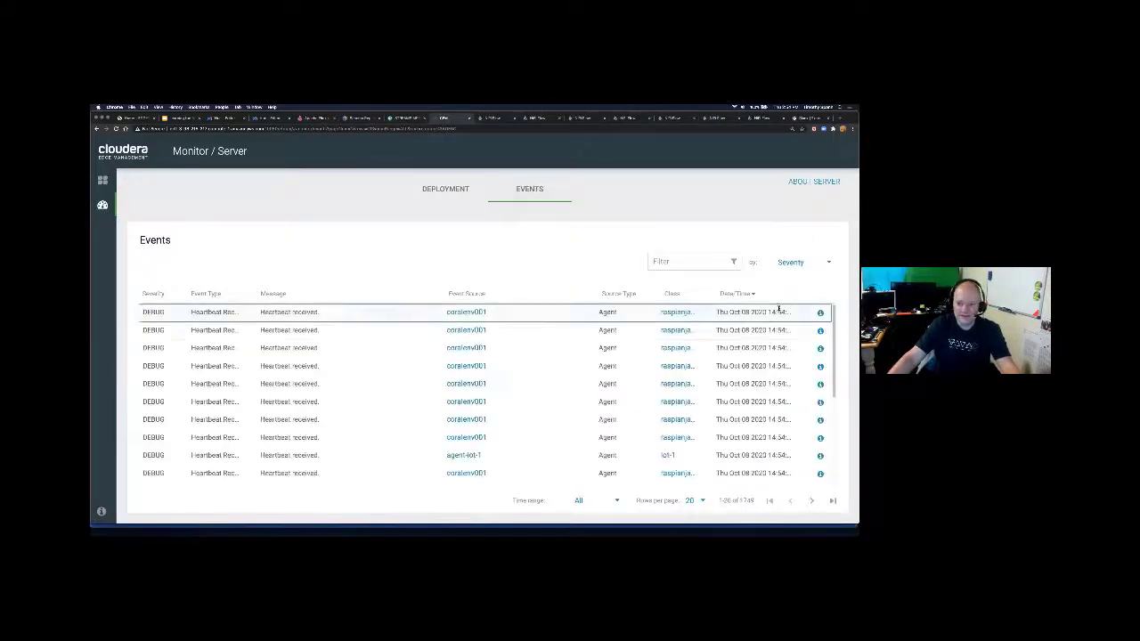
{"action": "left_click", "coordinate": [447, 190]}
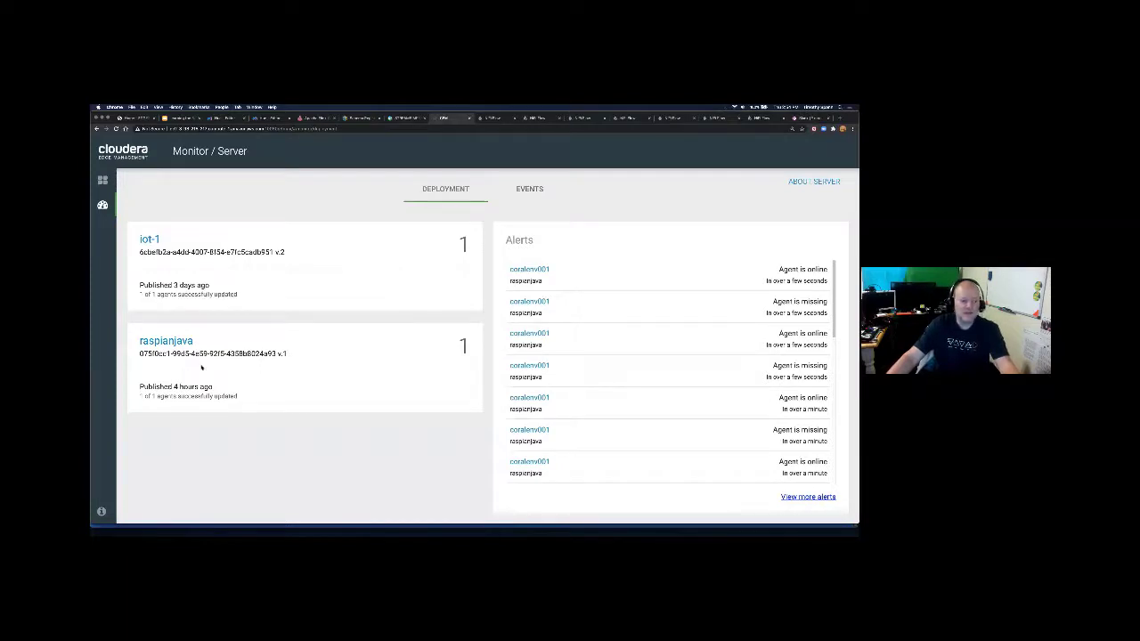
Step: Switch to Cloudera Flow Management to view the Logs flow, and to NiFi to view the Slack processor in Coral TensorFlow Lite Ingest
{"action": "left_click", "coordinate": [494, 120]}
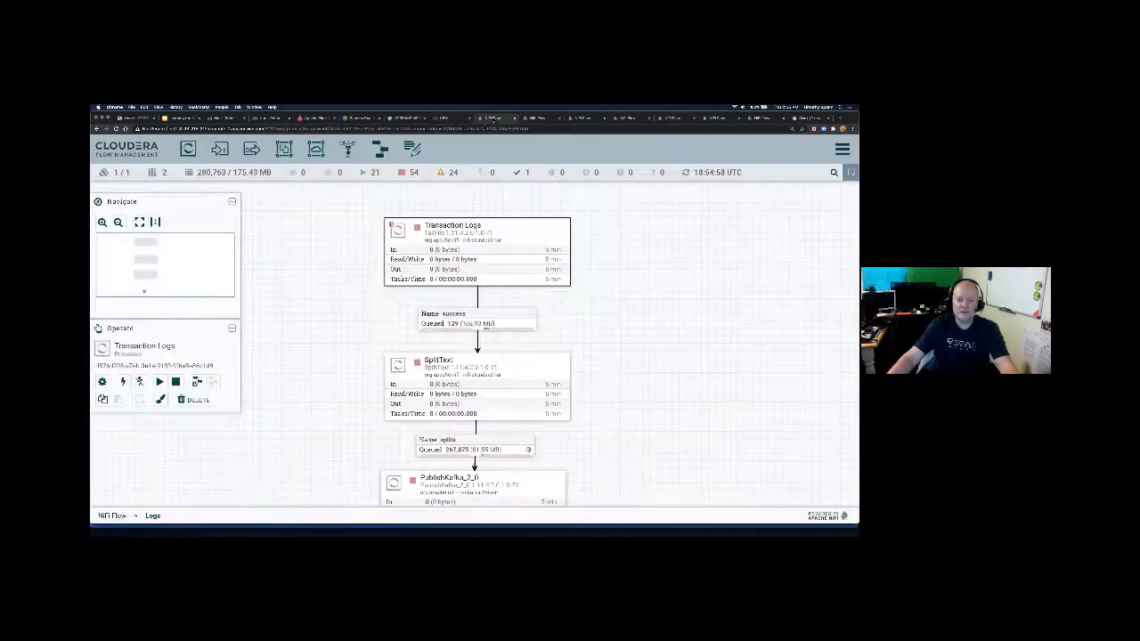
{"action": "left_click_drag", "start_coordinate": [682, 310], "coordinate": [580, 275]}
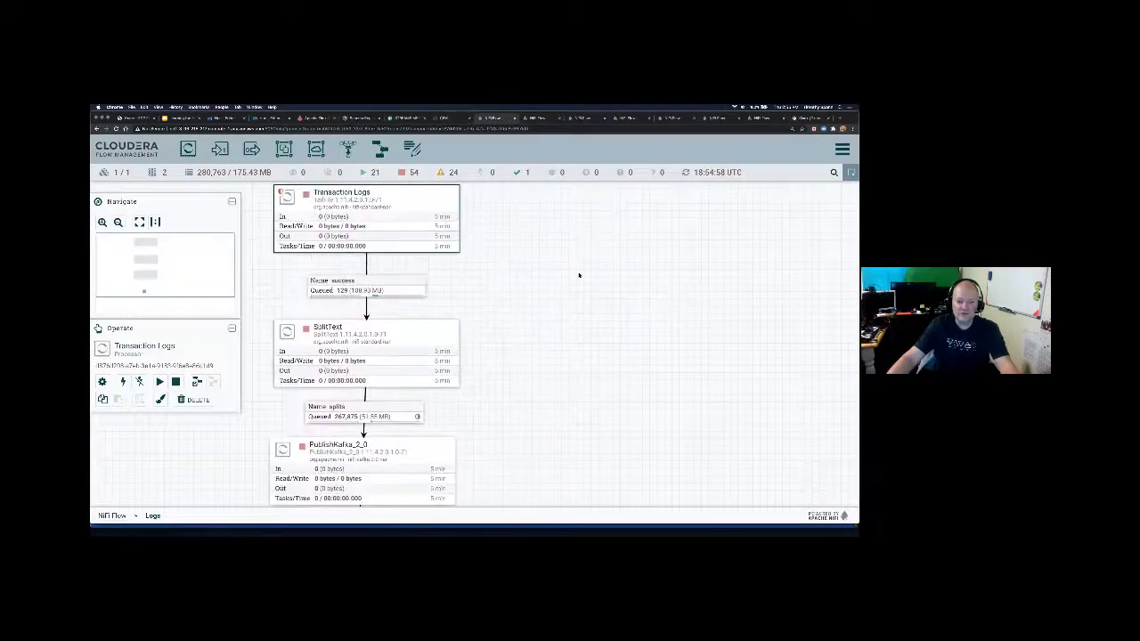
{"action": "left_click", "coordinate": [539, 118]}
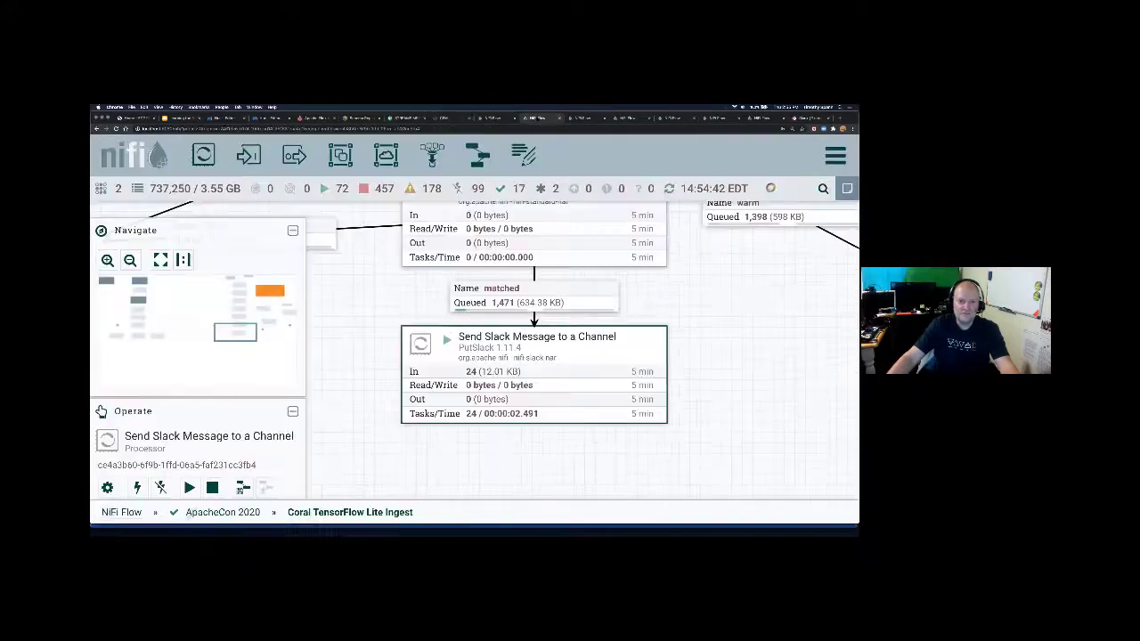
{"action": "left_click_drag", "start_coordinate": [766, 321], "coordinate": [556, 396]}
Step: Review the properties of the SQL Queries against Events processor in Coral TensorFlow Lite Ingest, and stop it for configuration
{"action": "left_click", "coordinate": [584, 119]}
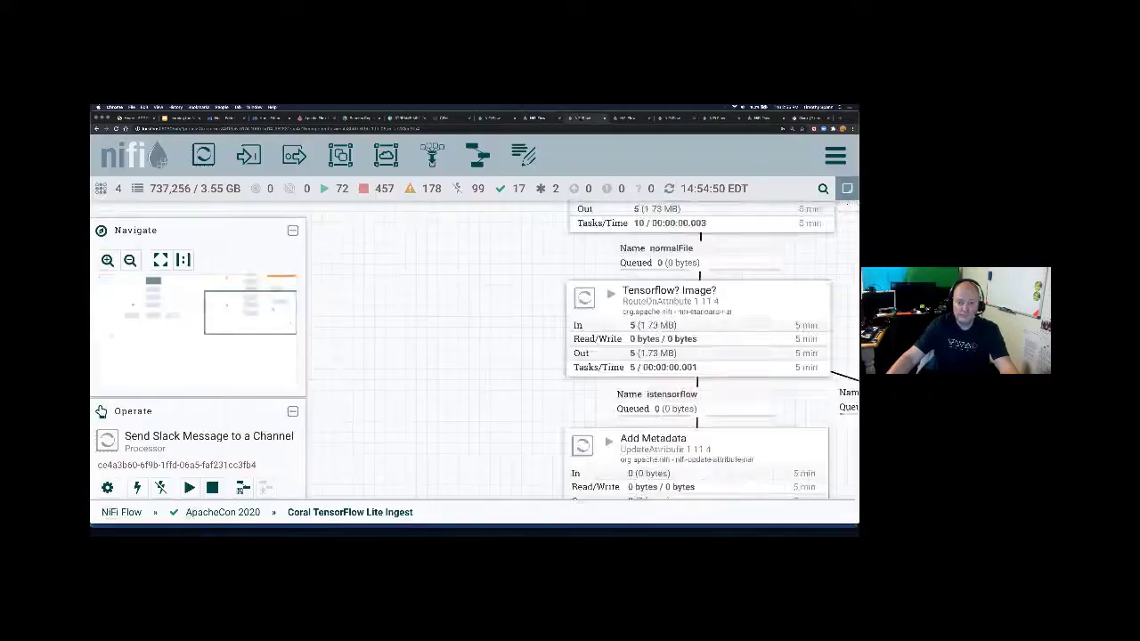
{"action": "left_click_drag", "start_coordinate": [634, 255], "coordinate": [431, 339]}
{"action": "left_click_drag", "start_coordinate": [572, 294], "coordinate": [478, 426]}
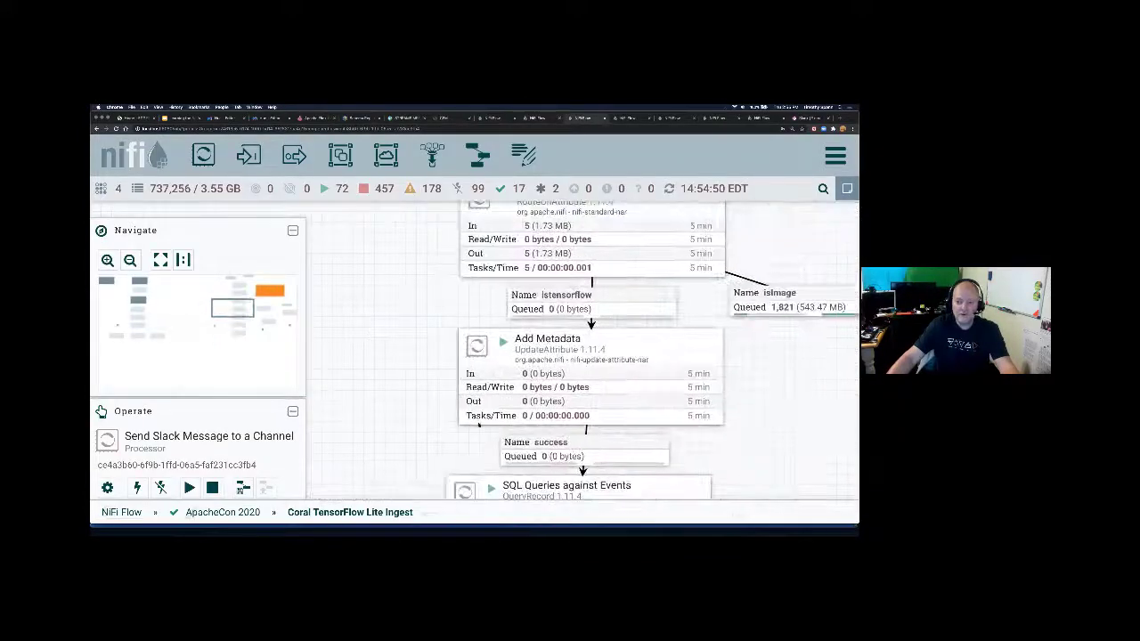
{"action": "left_click_drag", "start_coordinate": [783, 377], "coordinate": [748, 288]}
{"action": "left_click_drag", "start_coordinate": [713, 421], "coordinate": [727, 306]}
{"action": "right_click", "coordinate": [613, 294]}
{"action": "left_click", "coordinate": [624, 297]}
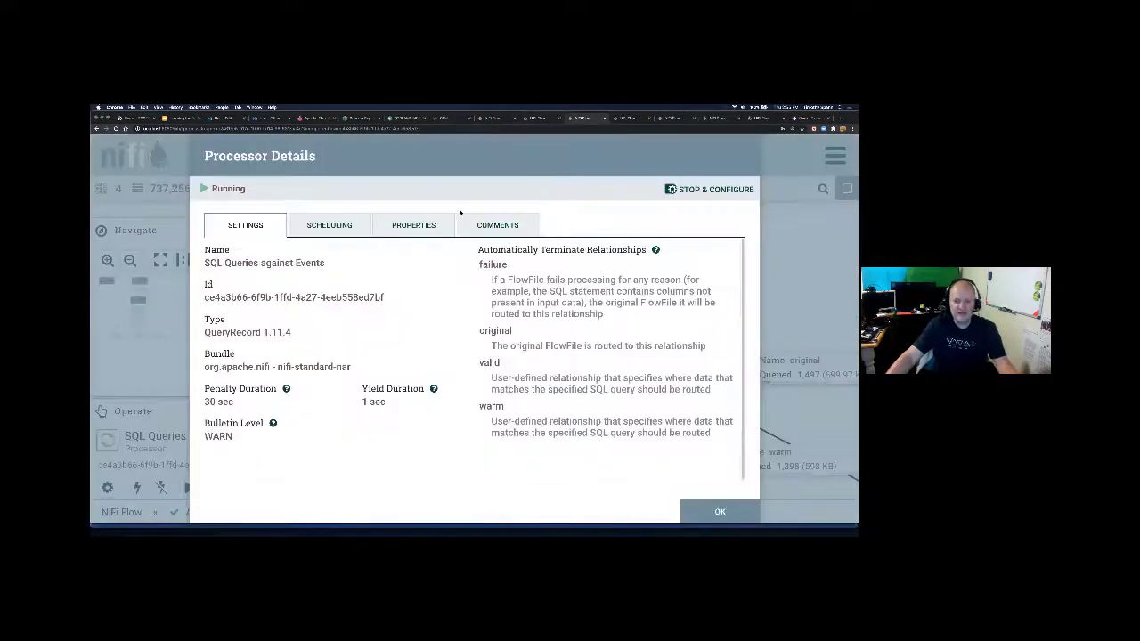
{"action": "left_click", "coordinate": [415, 225]}
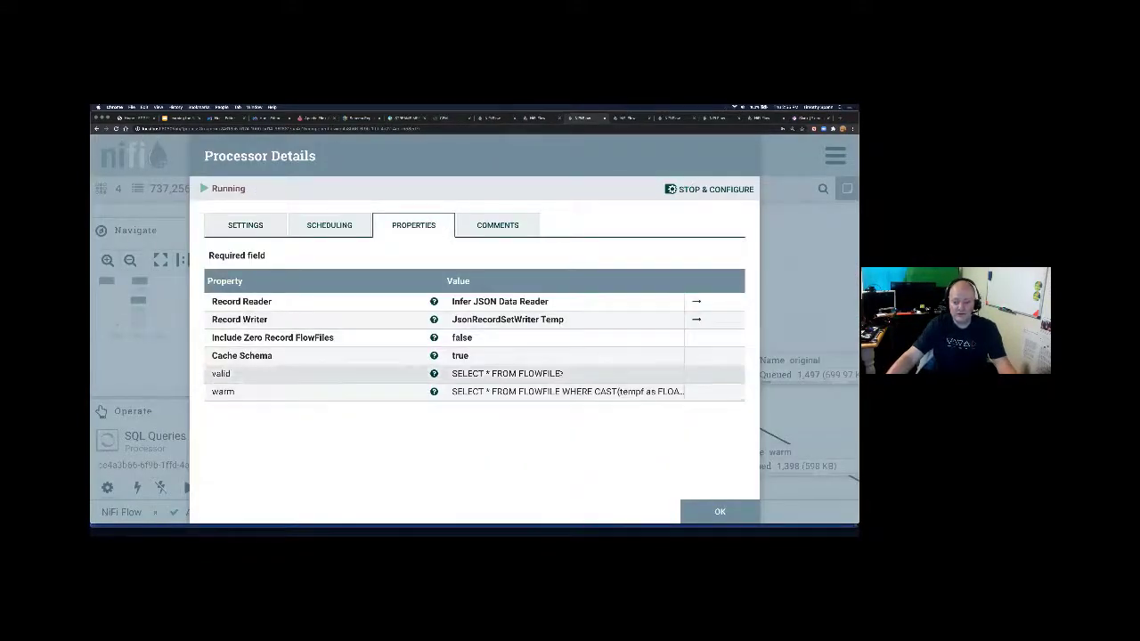
{"action": "left_click", "coordinate": [710, 189]}
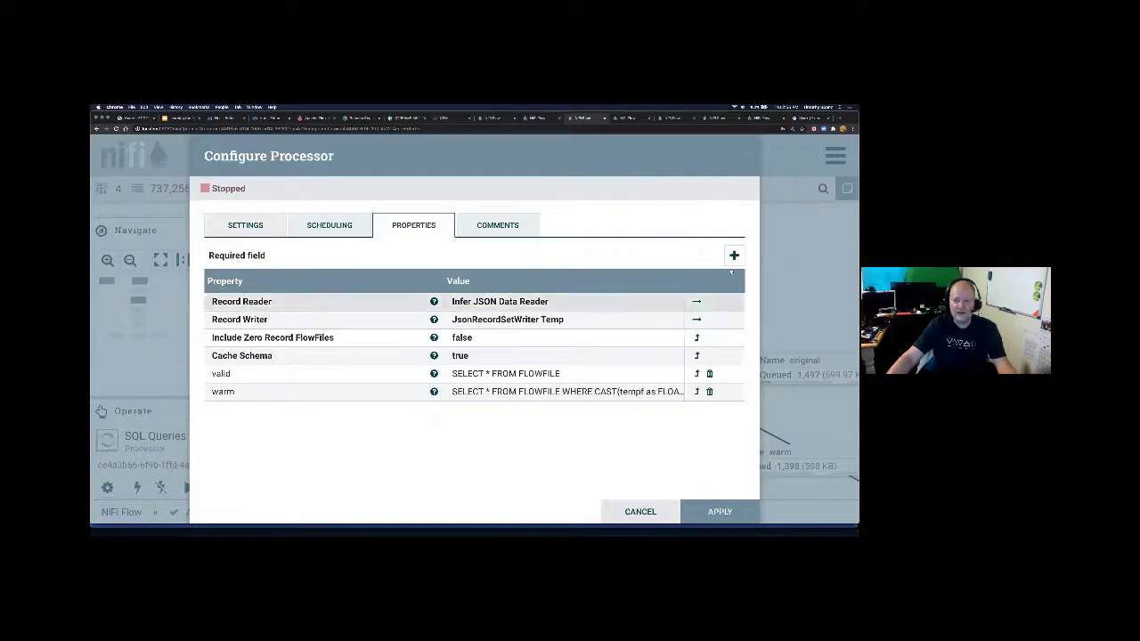
Step: Try adding a custom query property with the value "SELECT tempf FROM FLOWFILE", and cancel the processor's configuration
{"action": "left_click", "coordinate": [734, 256]}
{"action": "type", "text": "tim"}
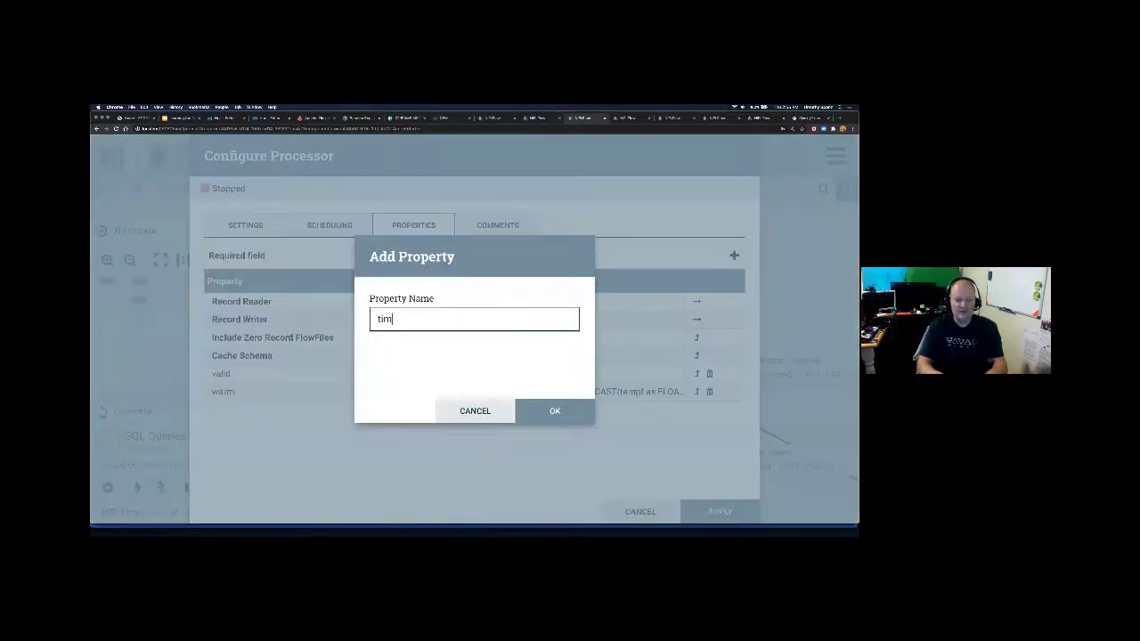
{"action": "key", "text": "Return"}
{"action": "type", "text": "SELECT"}
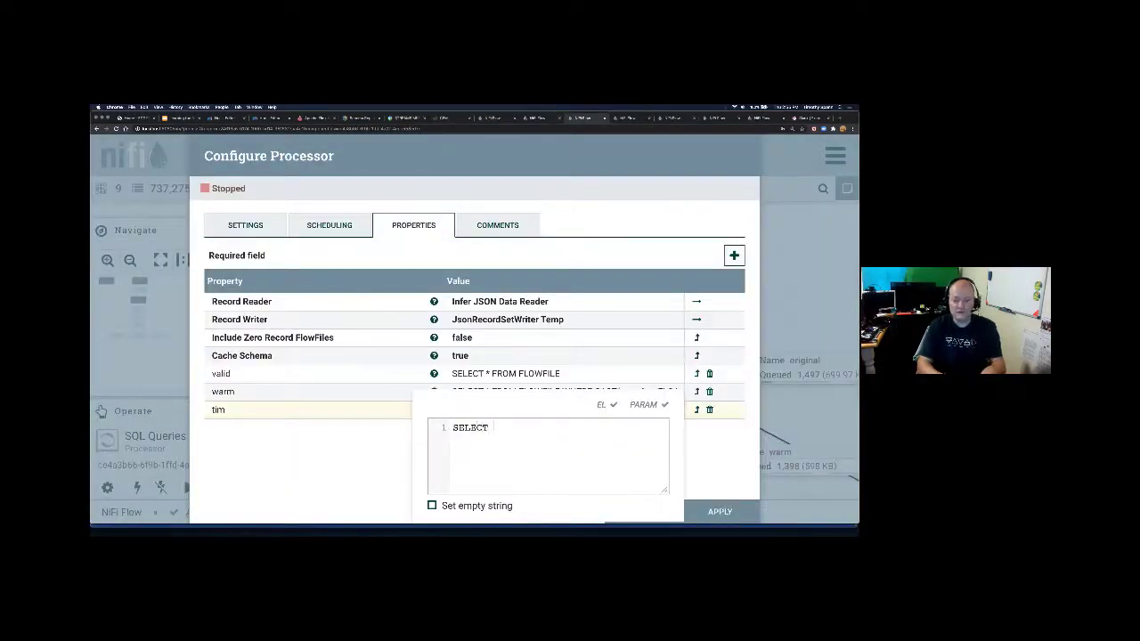
{"action": "type", "text": " tempf"}
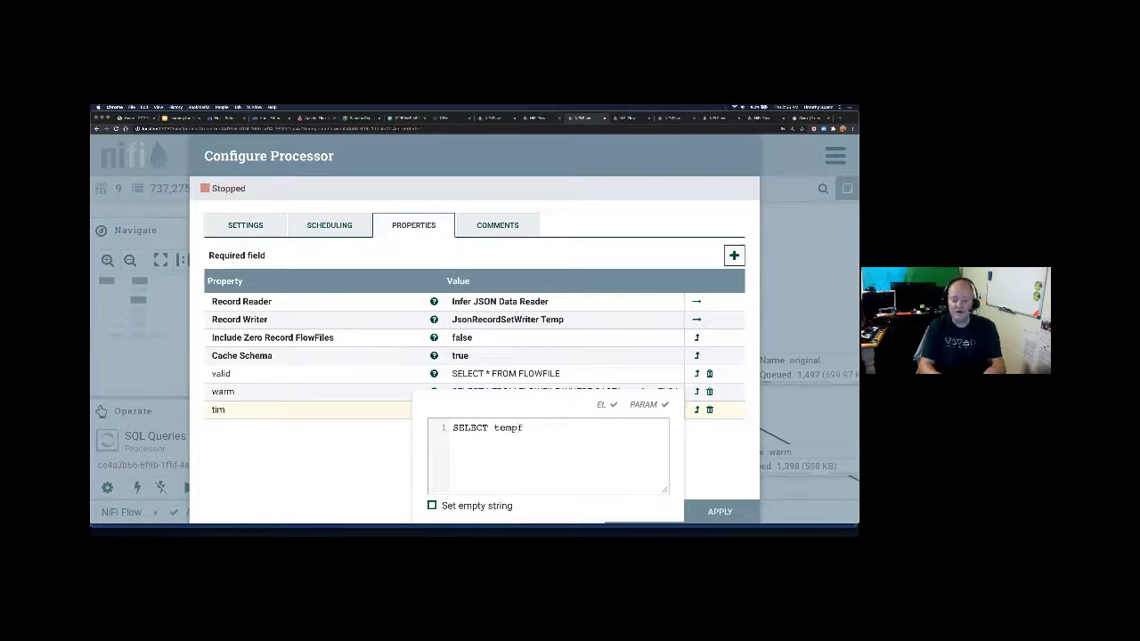
{"action": "key", "text": "Return"}
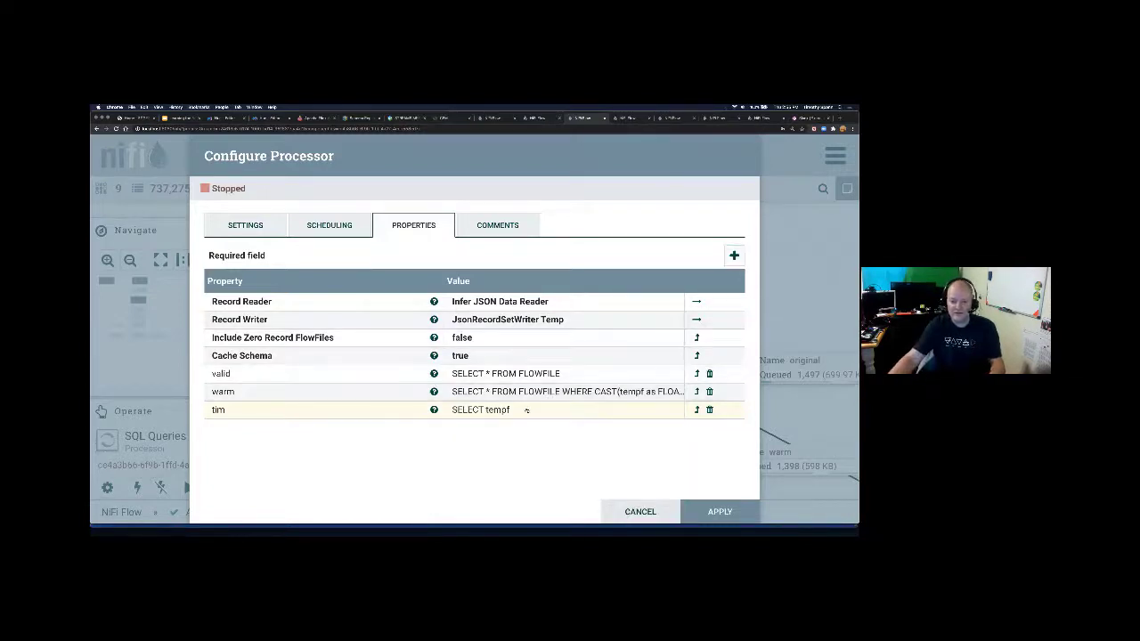
{"action": "left_click", "coordinate": [527, 410]}
{"action": "key", "text": "shift+Return"}
{"action": "type", "text": "FROM "}
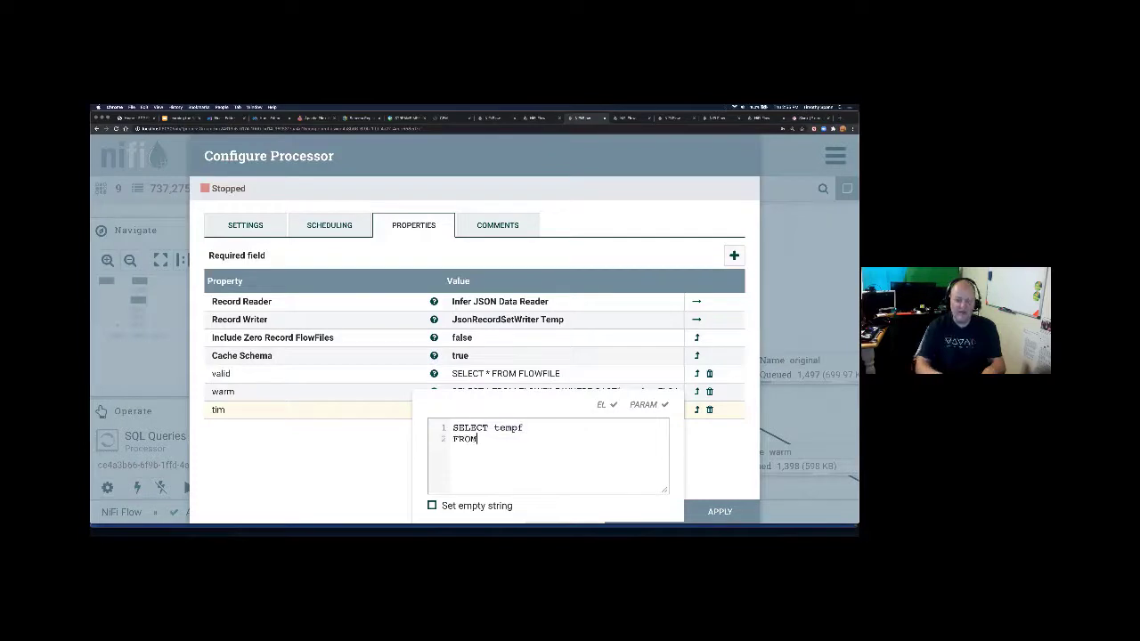
{"action": "type", "text": "FLOWFILE"}
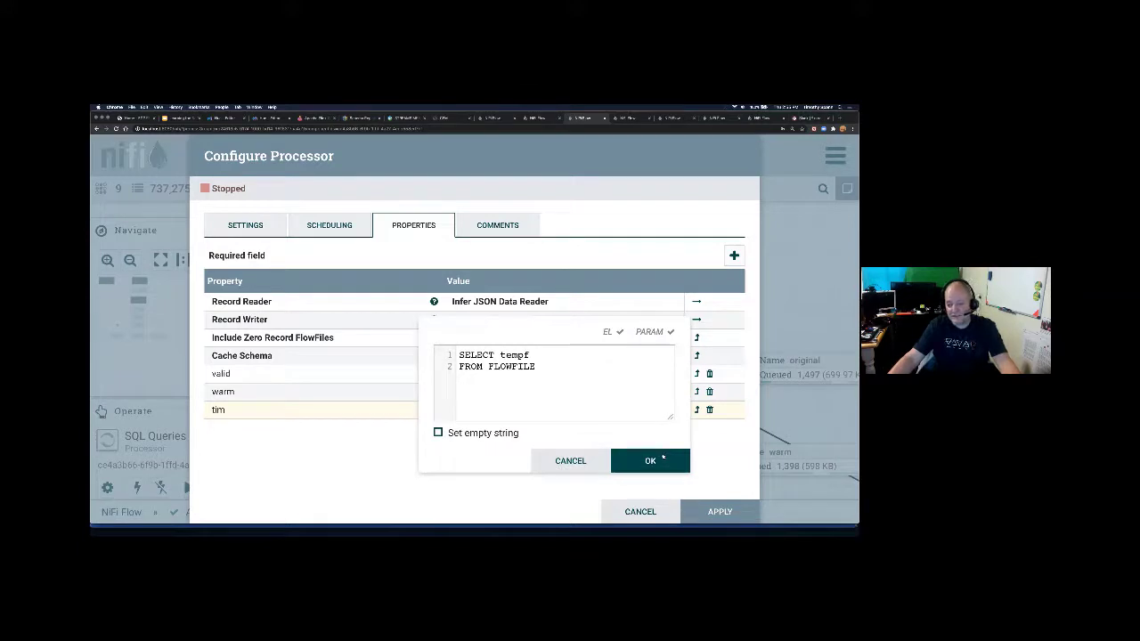
{"action": "left_click", "coordinate": [662, 458]}
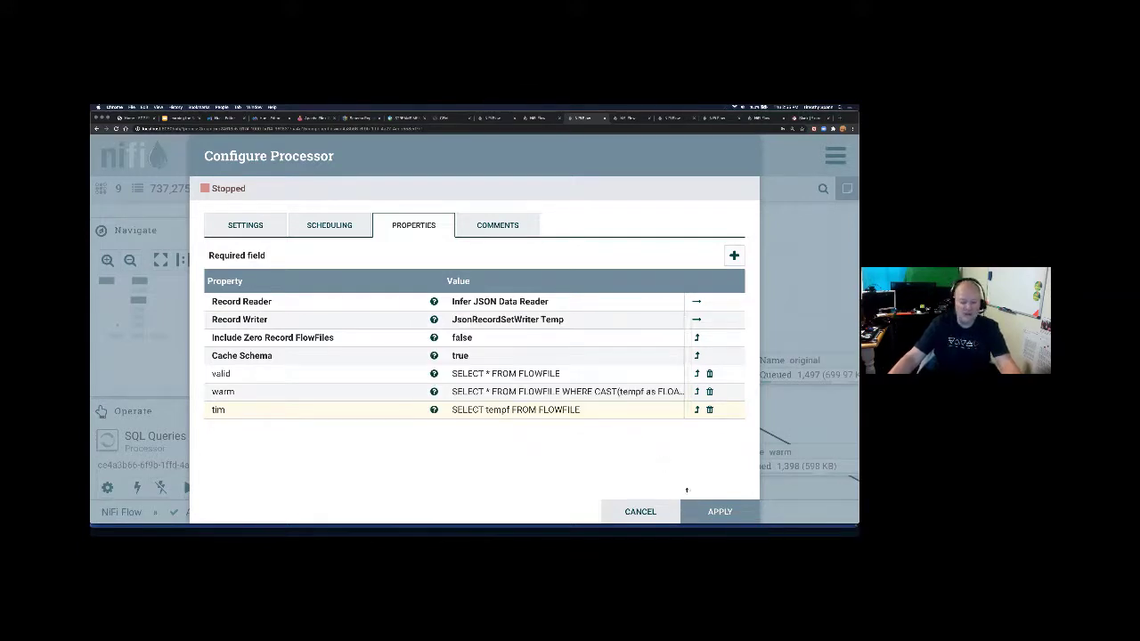
{"action": "left_click", "coordinate": [645, 512]}
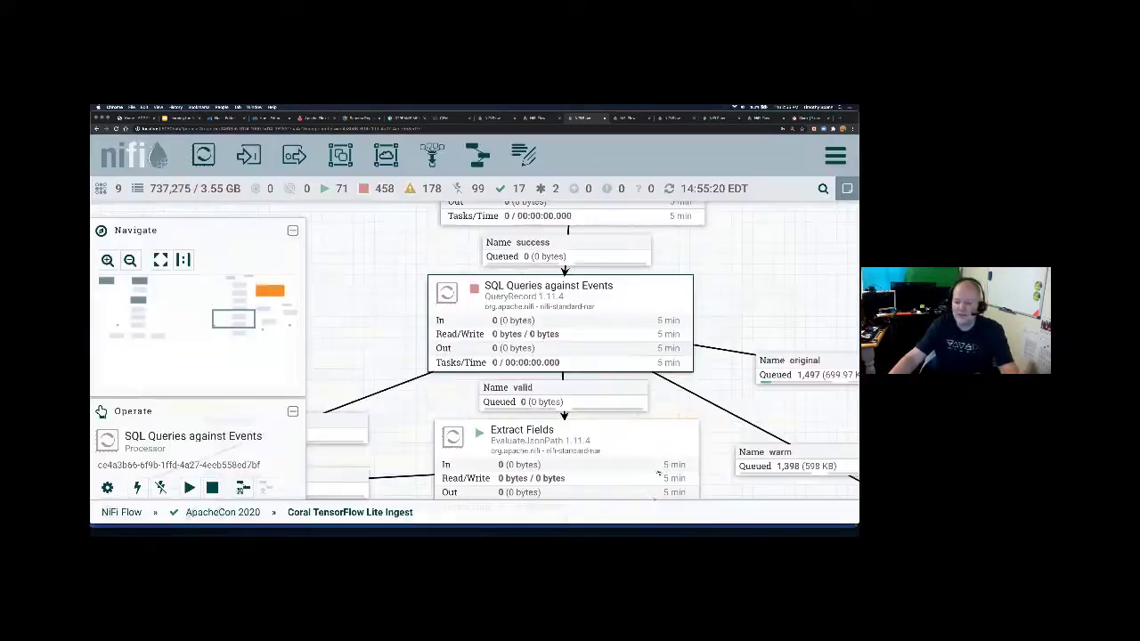
Step: Switch to the rp4 FLANK process group and refresh its flow to check the queue feeding RouteOnAttribute
{"action": "left_click", "coordinate": [629, 119]}
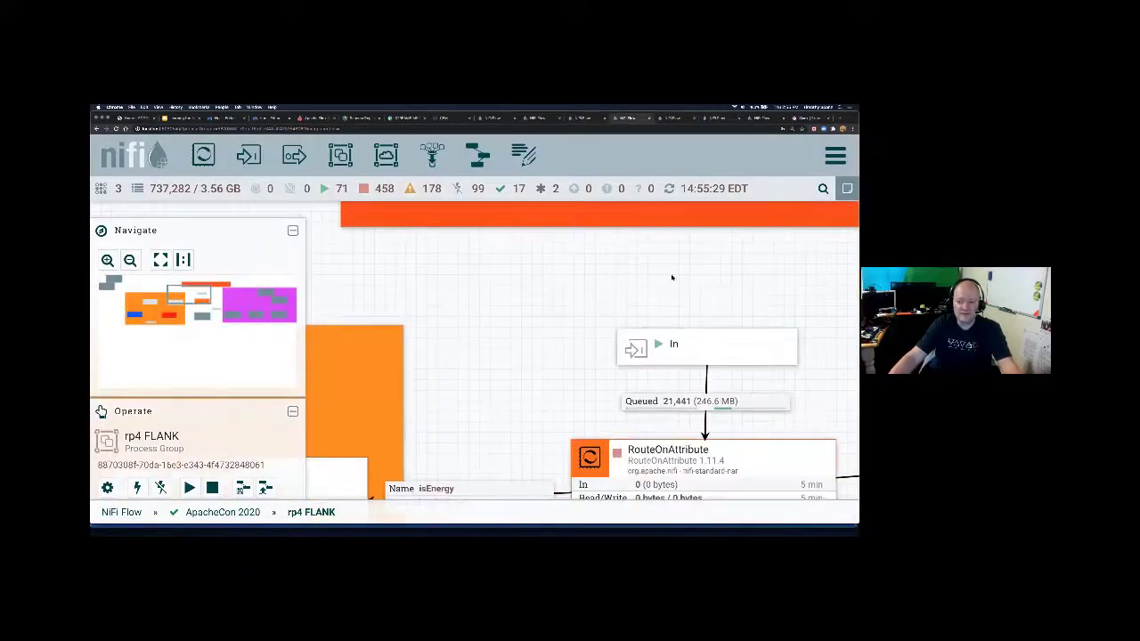
{"action": "right_click", "coordinate": [699, 234]}
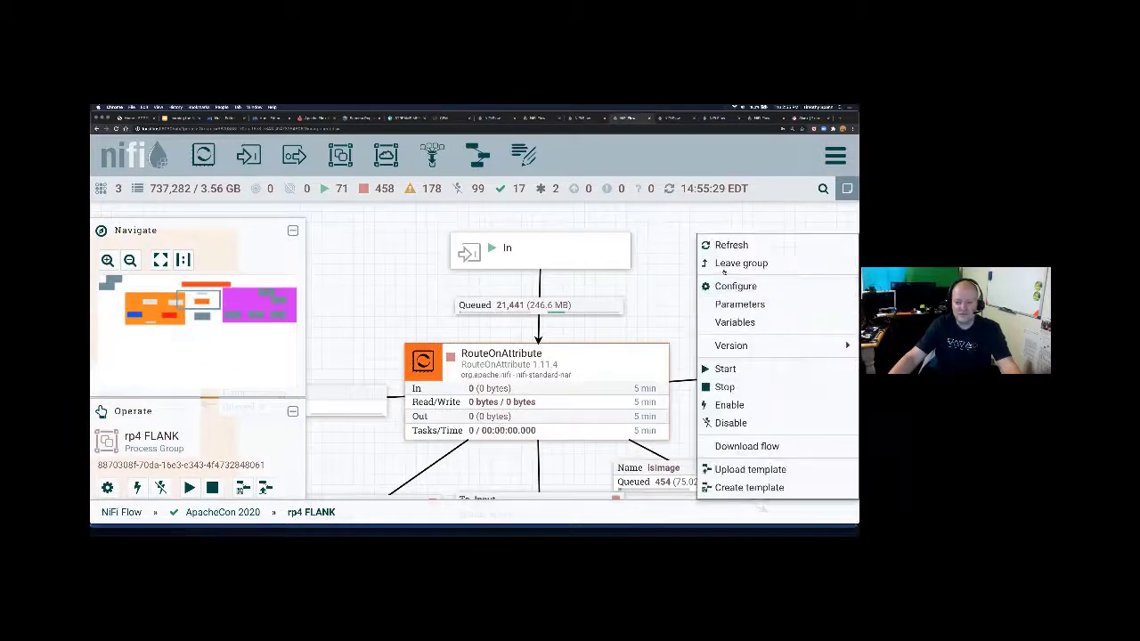
{"action": "left_click", "coordinate": [723, 242]}
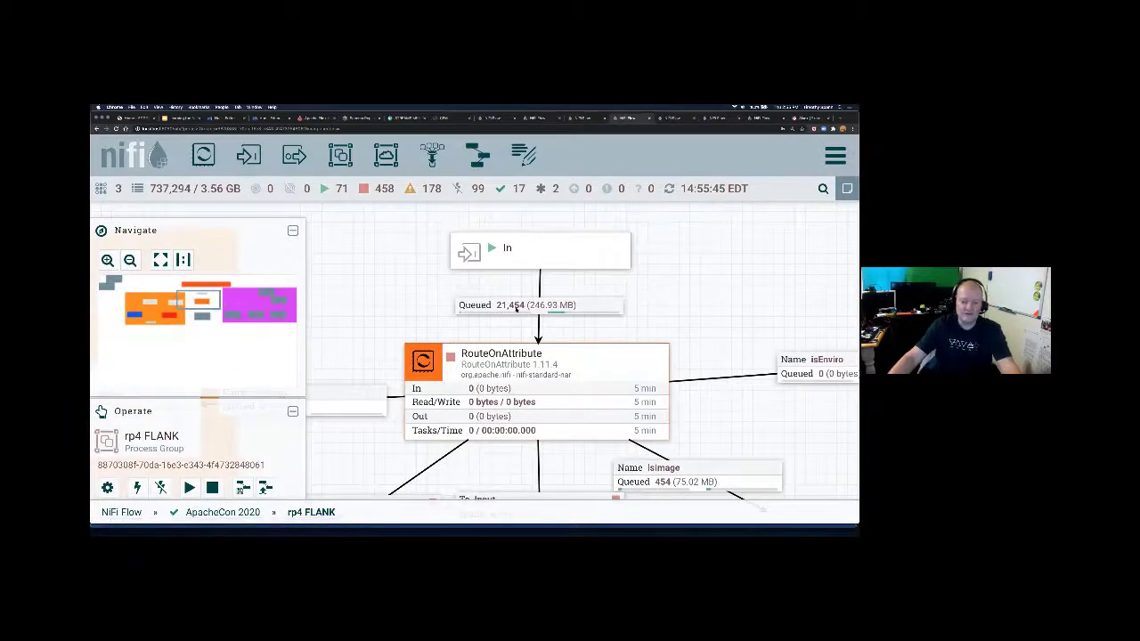
Step: Review the scheduling and routing properties of the RouteOnAttribute processor in rp4 FLANK, and close its configuration
{"action": "right_click", "coordinate": [537, 392]}
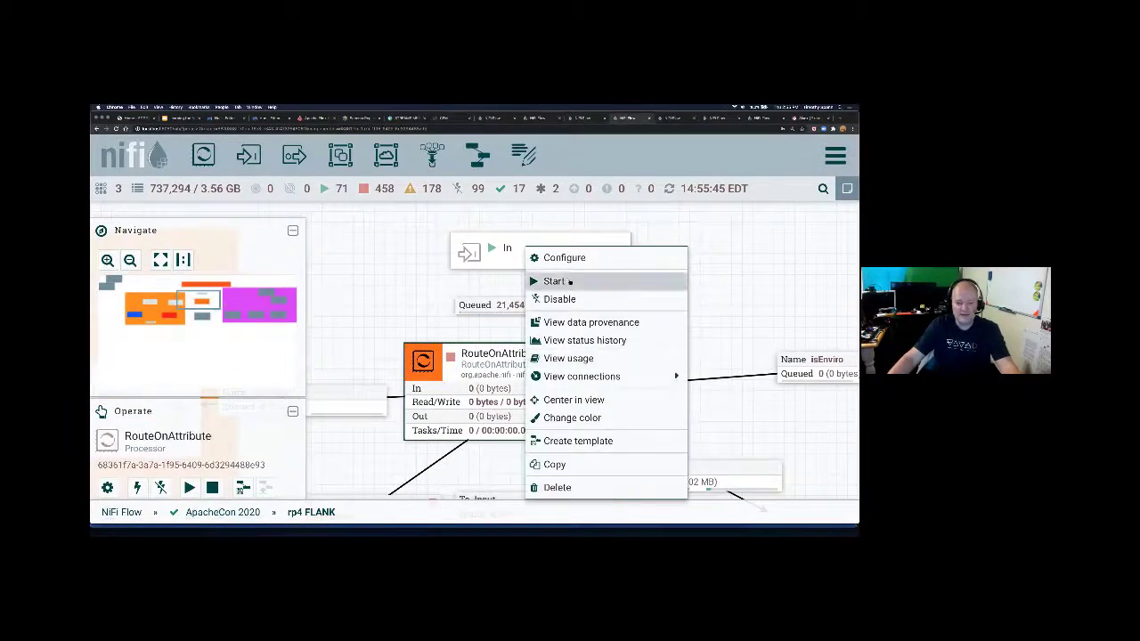
{"action": "left_click", "coordinate": [570, 258]}
{"action": "left_click", "coordinate": [330, 224]}
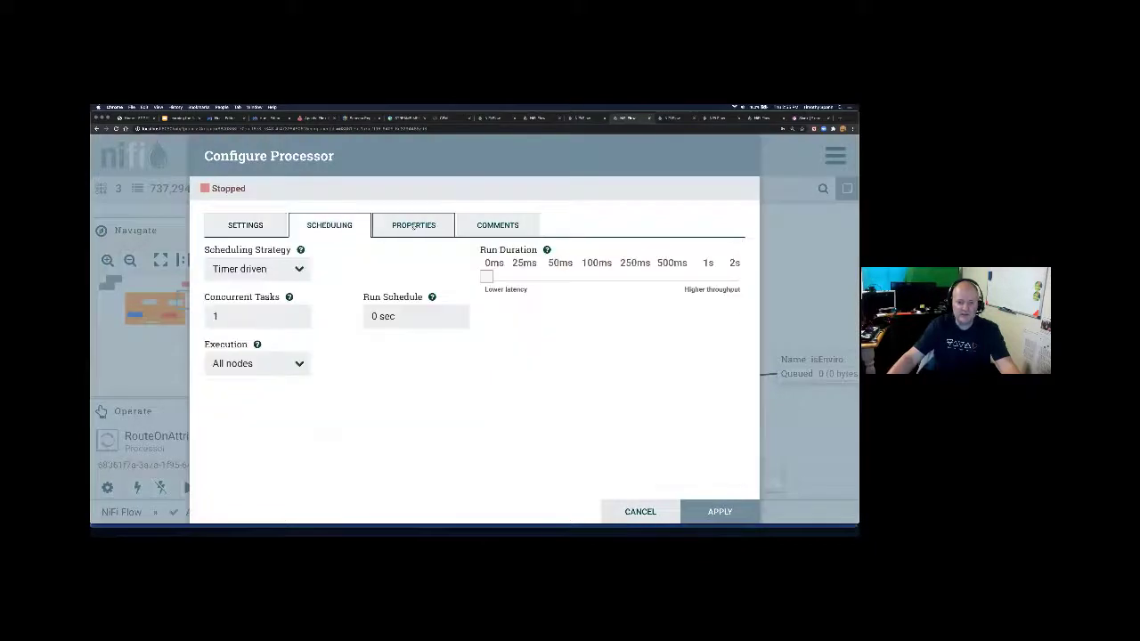
{"action": "left_click", "coordinate": [414, 225]}
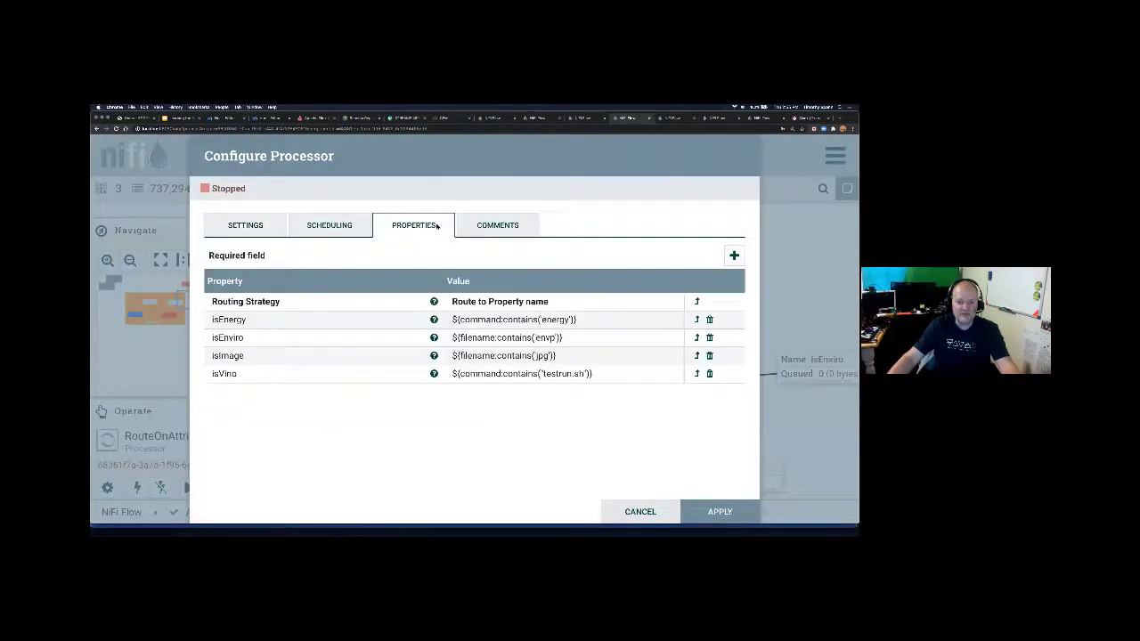
{"action": "key", "text": "Escape"}
Step: Start the RouteOnAttribute processor and refresh the flow to check the data moving into its outgoing queues
{"action": "right_click", "coordinate": [585, 354]}
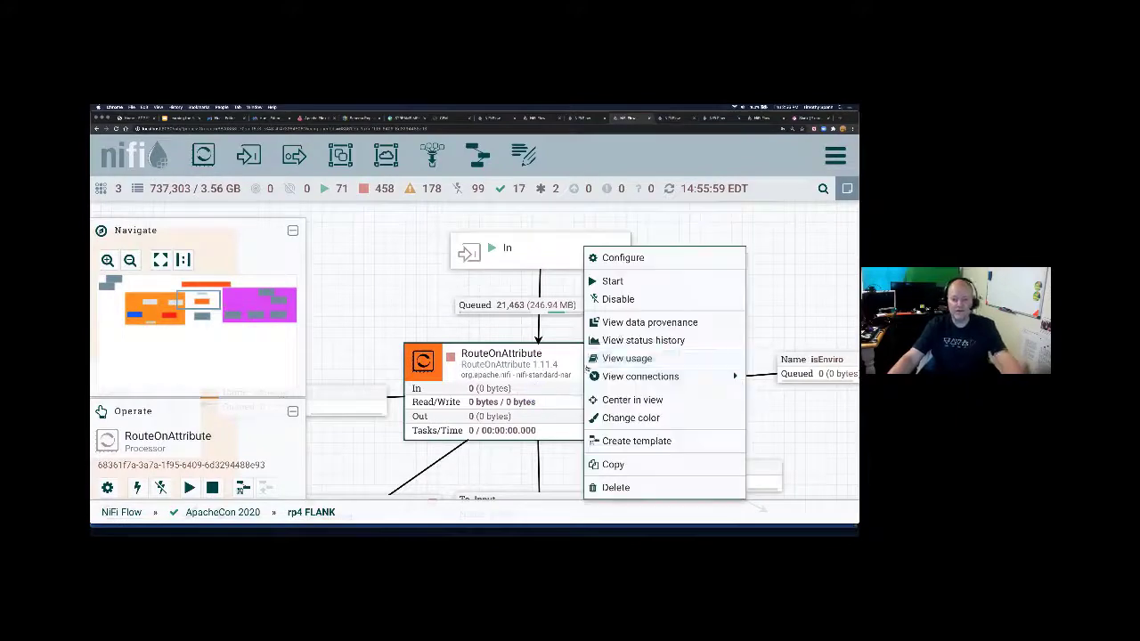
{"action": "left_click", "coordinate": [613, 280]}
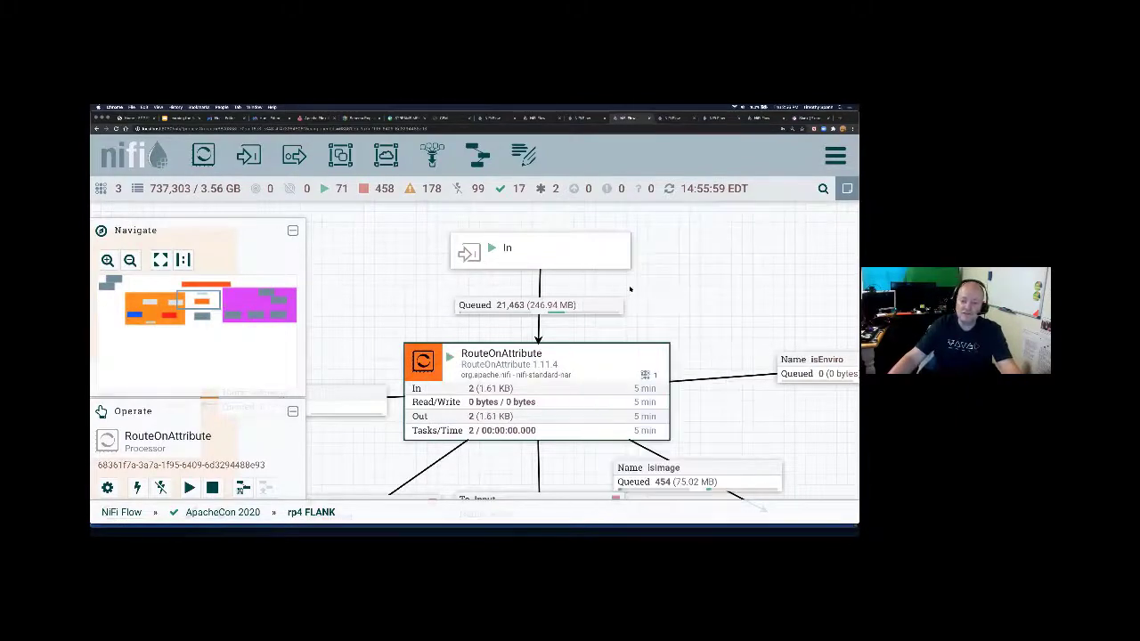
{"action": "right_click", "coordinate": [718, 312]}
{"action": "left_click", "coordinate": [732, 245]}
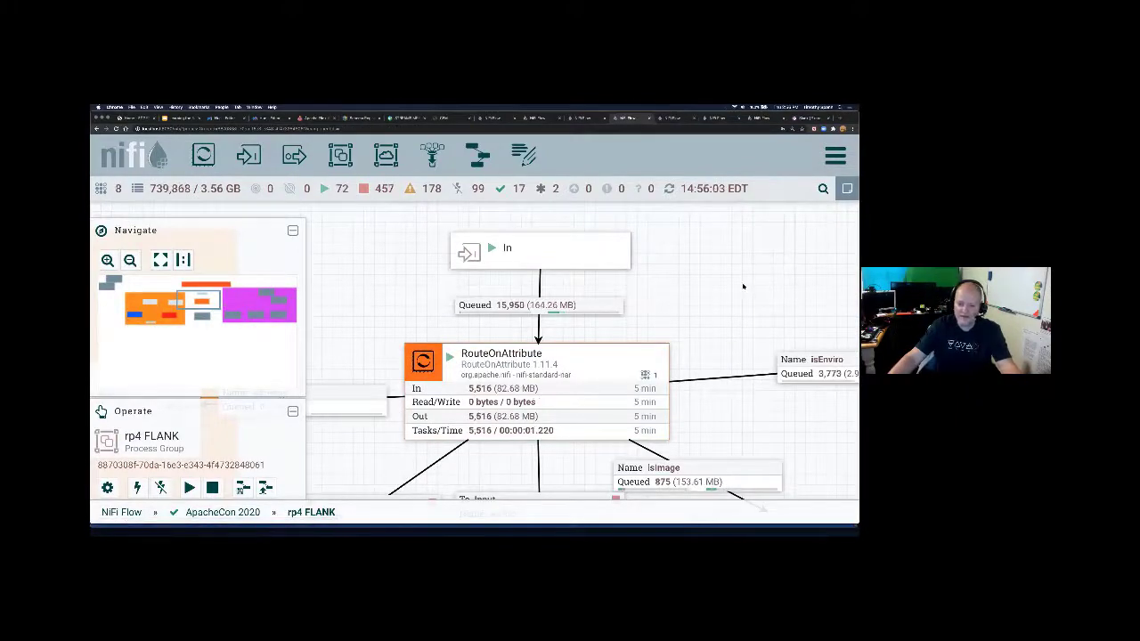
{"action": "scroll", "coordinate": [712, 339], "scroll_direction": "right", "scroll_amount": 3}
{"action": "scroll", "coordinate": [698, 361], "scroll_direction": "right", "scroll_amount": 3}
{"action": "right_click", "coordinate": [669, 408]}
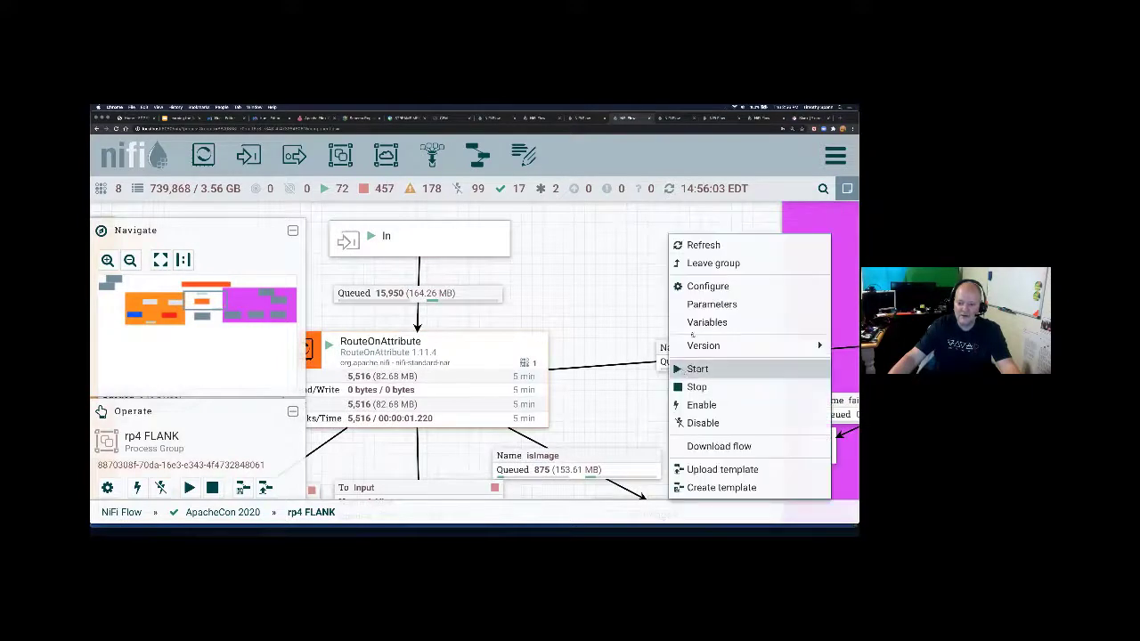
{"action": "left_click", "coordinate": [713, 252]}
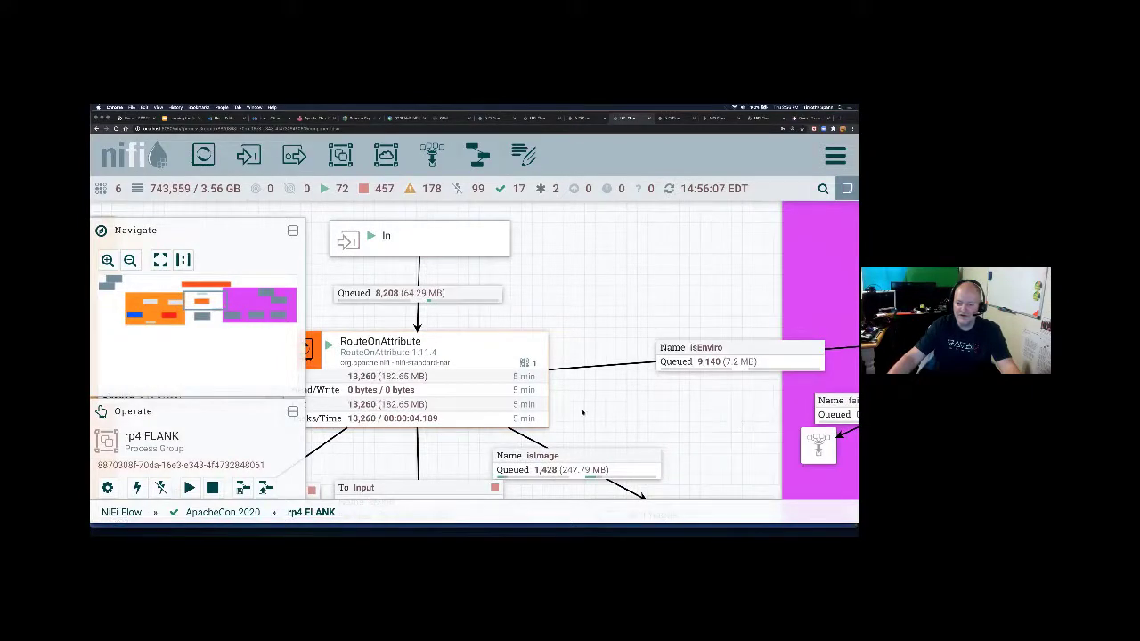
Step: Review the record reader, record writer and query properties of the Query Sensor Data processor fed by the isEnviro connection
{"action": "scroll", "coordinate": [583, 412], "scroll_direction": "right", "scroll_amount": 6}
{"action": "scroll", "coordinate": [362, 408], "scroll_direction": "right", "scroll_amount": 6}
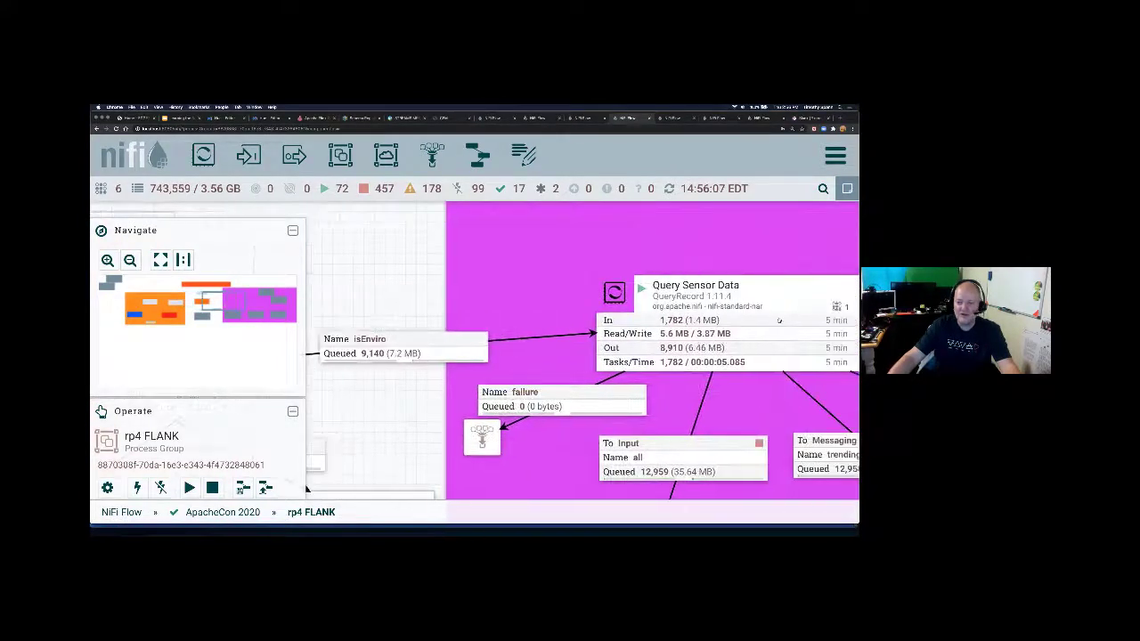
{"action": "right_click", "coordinate": [726, 324]}
{"action": "left_click", "coordinate": [768, 299]}
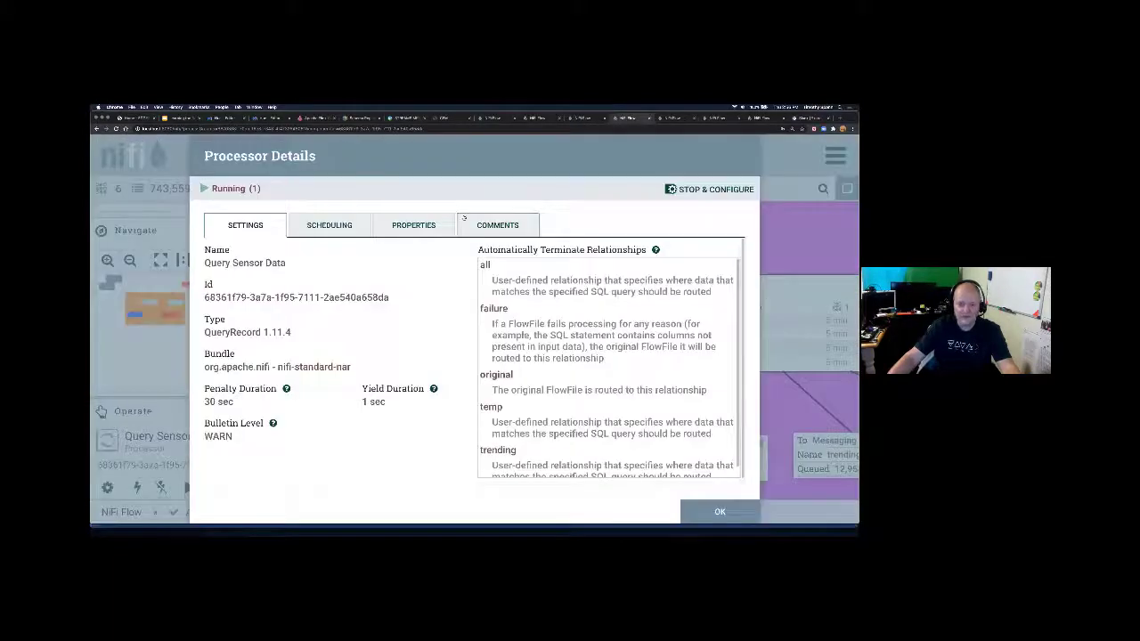
{"action": "left_click", "coordinate": [413, 224]}
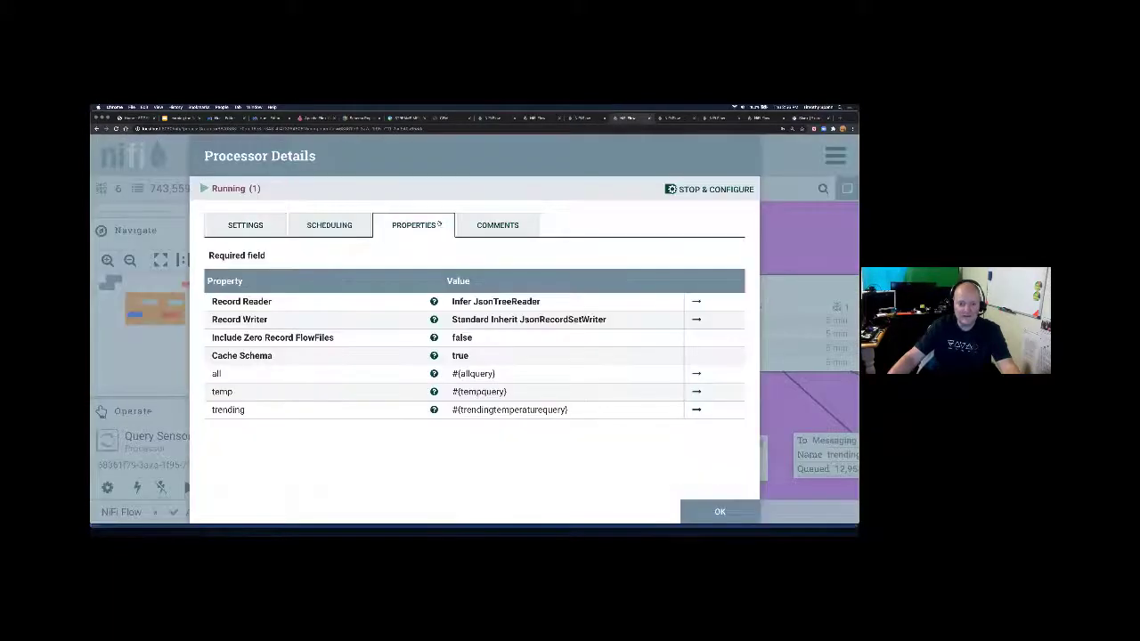
Step: Go from the all query property to its parameter context, and inspect the SQL of the trendingtemperaturequery parameter
{"action": "left_click", "coordinate": [697, 375]}
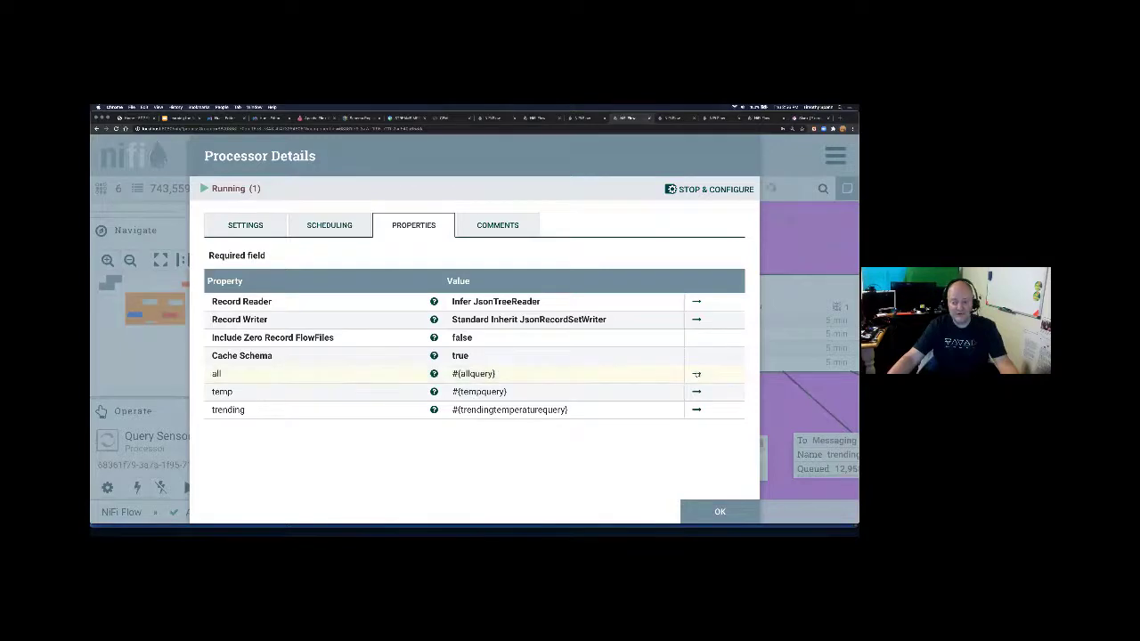
{"action": "scroll", "coordinate": [383, 352], "scroll_direction": "down", "scroll_amount": 3}
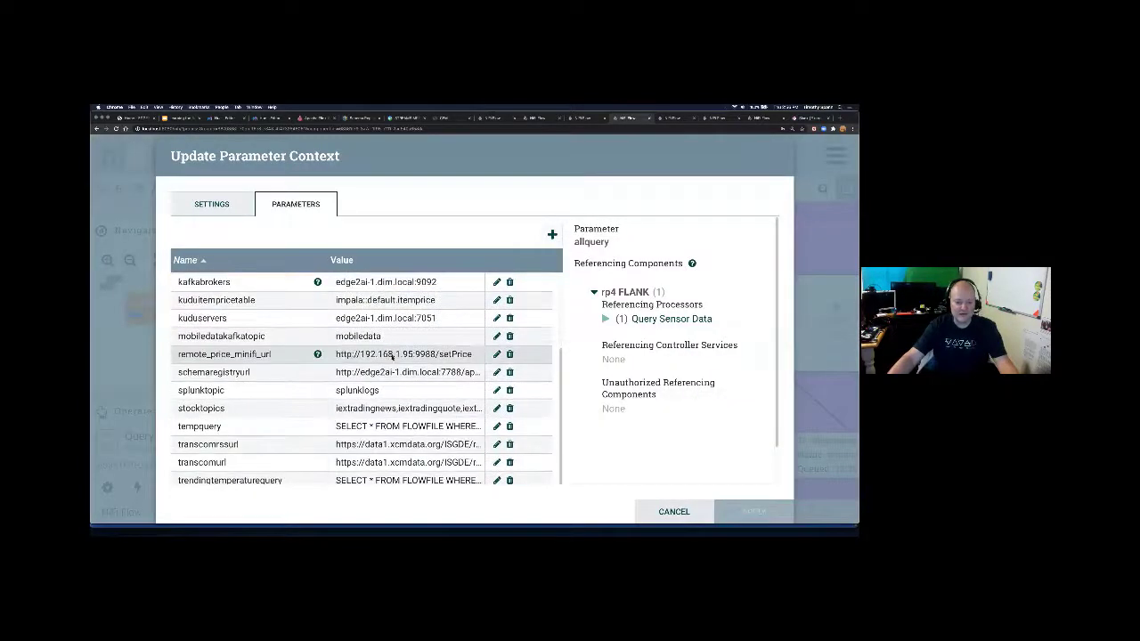
{"action": "scroll", "coordinate": [390, 354], "scroll_direction": "down", "scroll_amount": 2}
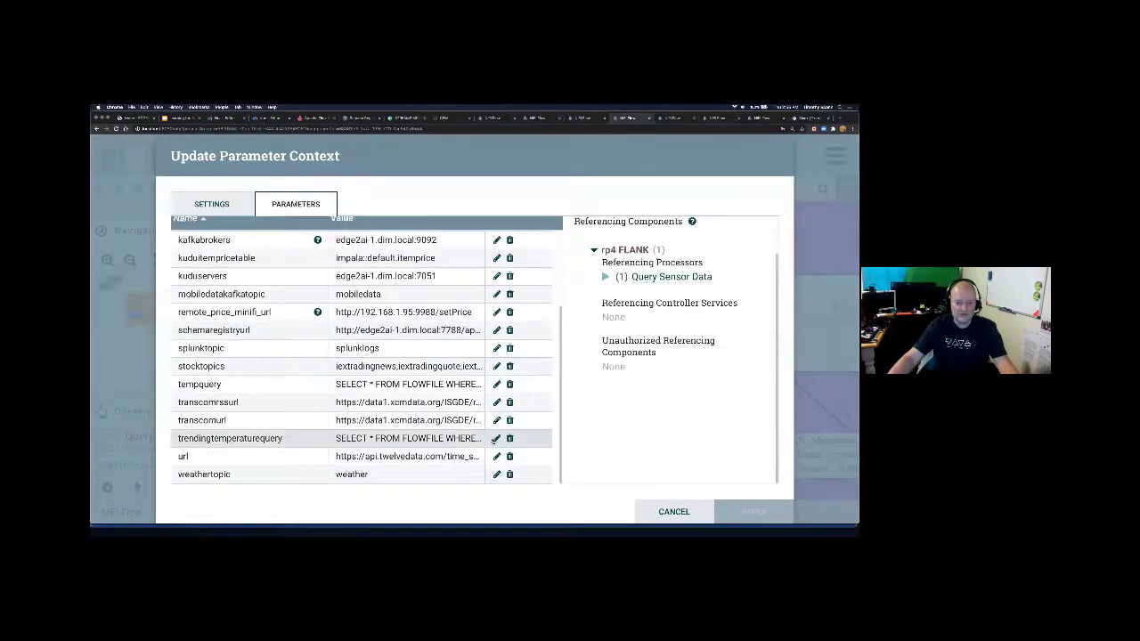
{"action": "left_click", "coordinate": [497, 438]}
{"action": "scroll", "coordinate": [512, 278], "scroll_direction": "down", "scroll_amount": 1}
{"action": "scroll", "coordinate": [512, 278], "scroll_direction": "up", "scroll_amount": 1}
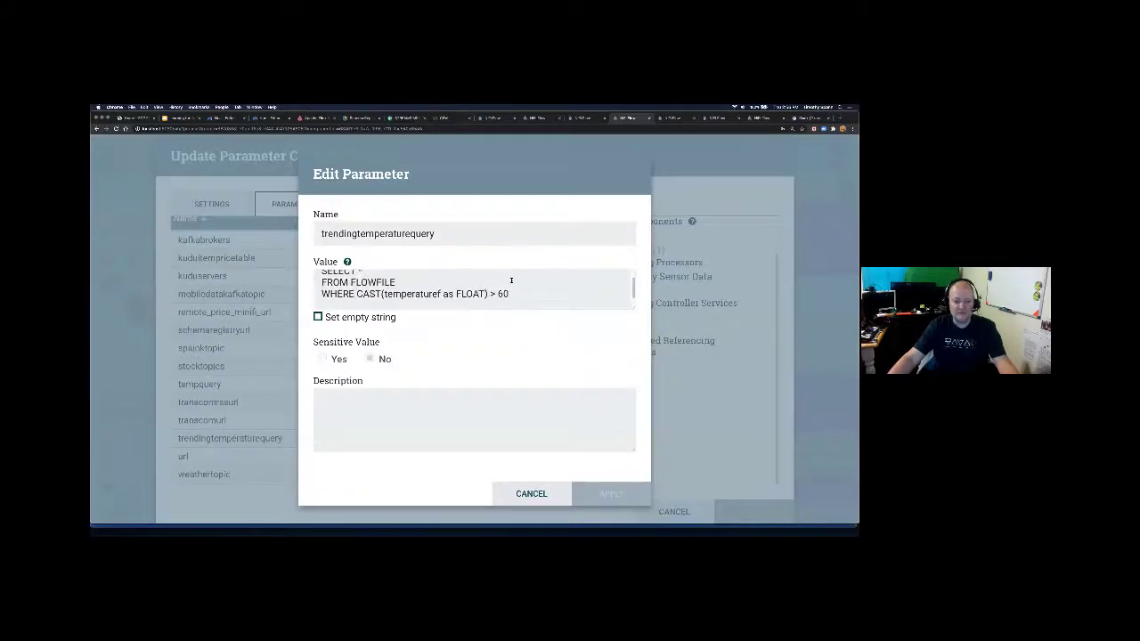
{"action": "key", "text": "Escape"}
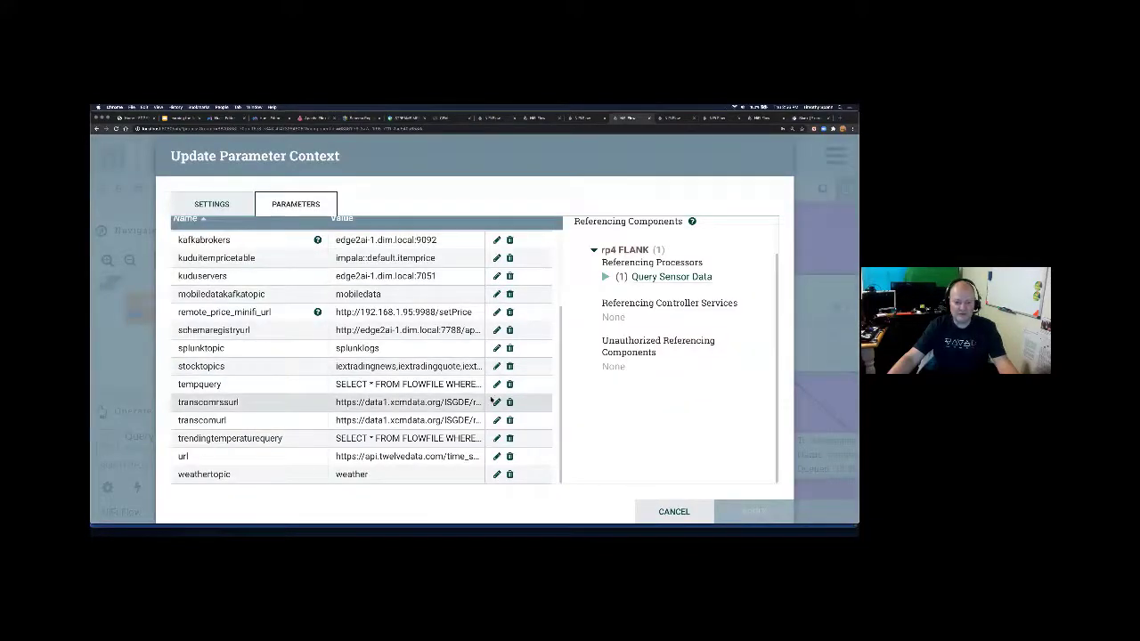
Step: Inspect the SQL of the tempquery parameter, close the parameter context, and view Query Sensor Data's outgoing connections
{"action": "left_click", "coordinate": [497, 384]}
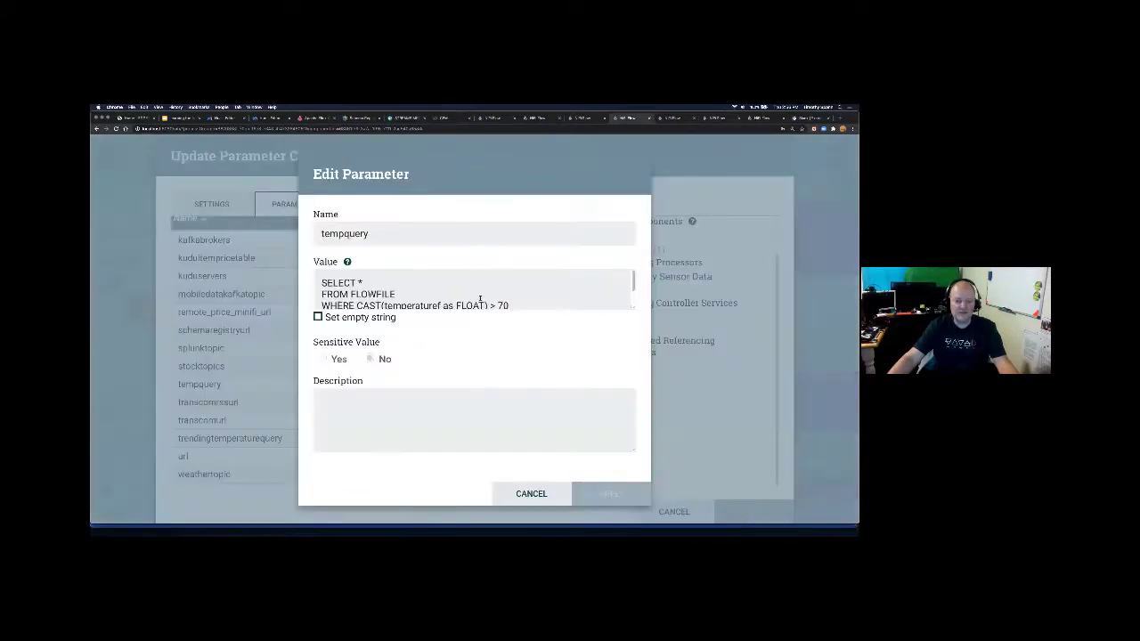
{"action": "scroll", "coordinate": [481, 299], "scroll_direction": "down", "scroll_amount": 1}
{"action": "key", "text": "Escape"}
{"action": "scroll", "coordinate": [533, 295], "scroll_direction": "up", "scroll_amount": 3}
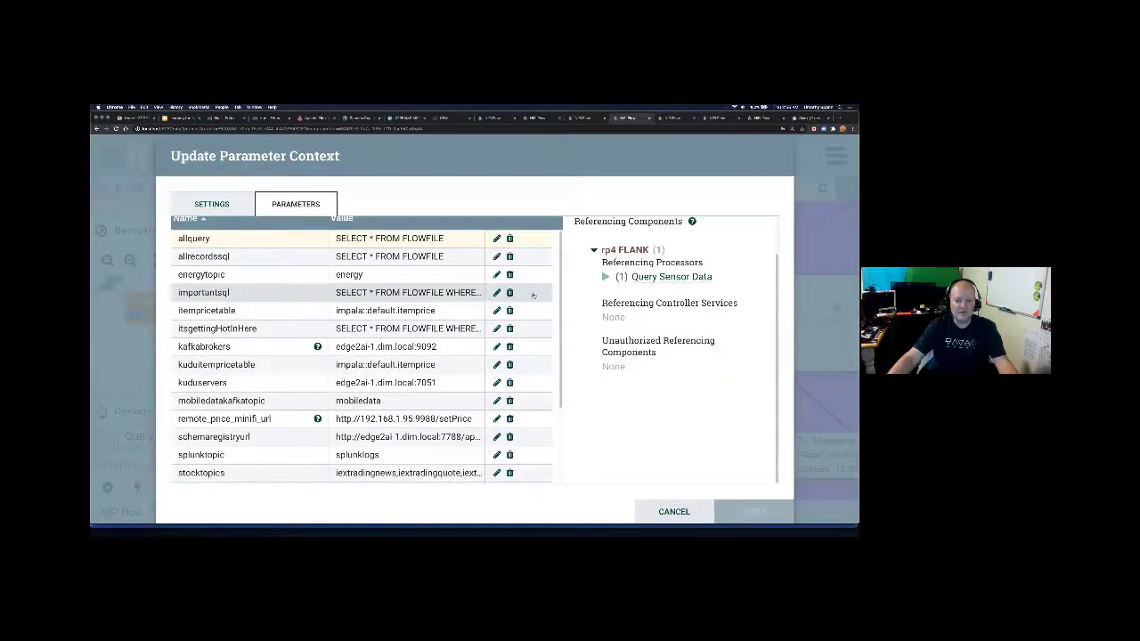
{"action": "left_click", "coordinate": [675, 511]}
{"action": "left_click", "coordinate": [717, 509]}
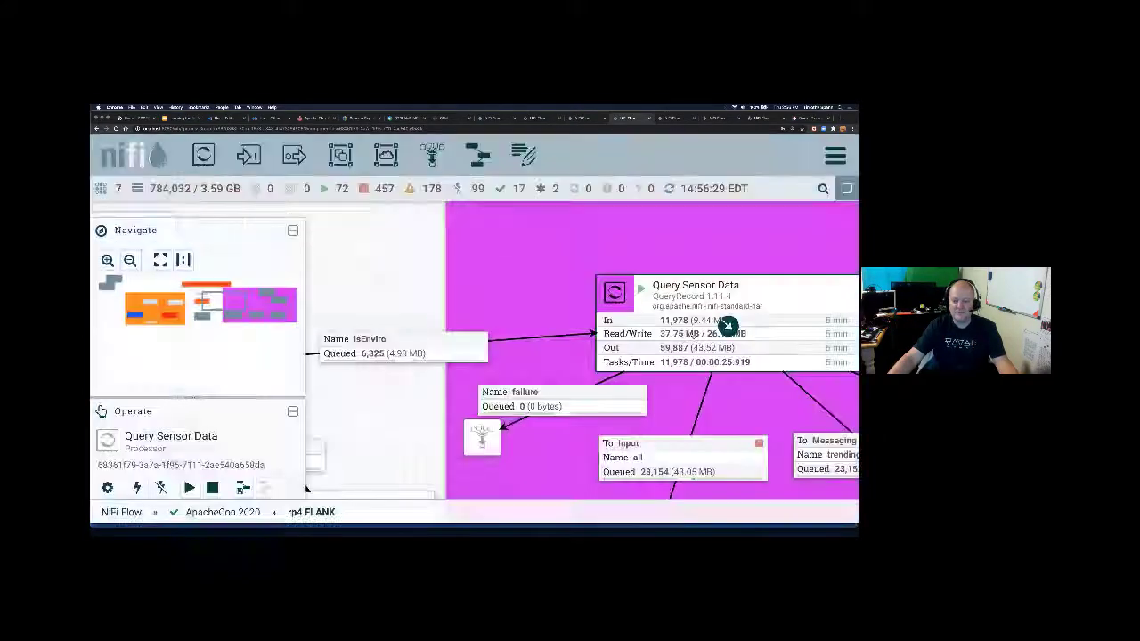
{"action": "left_click_drag", "start_coordinate": [728, 326], "coordinate": [427, 271]}
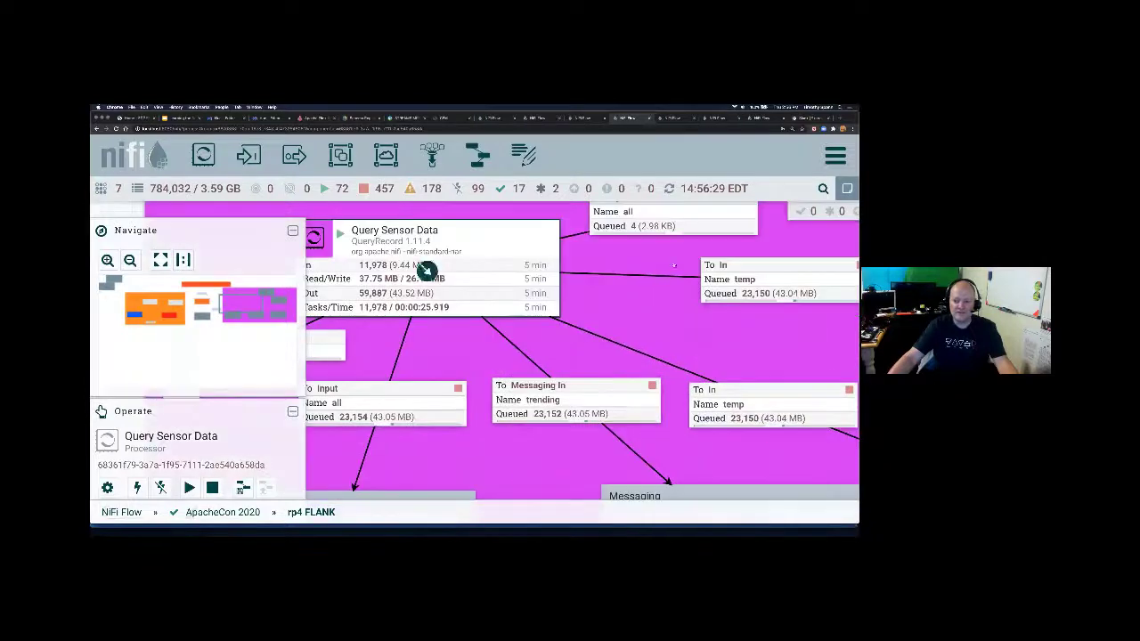
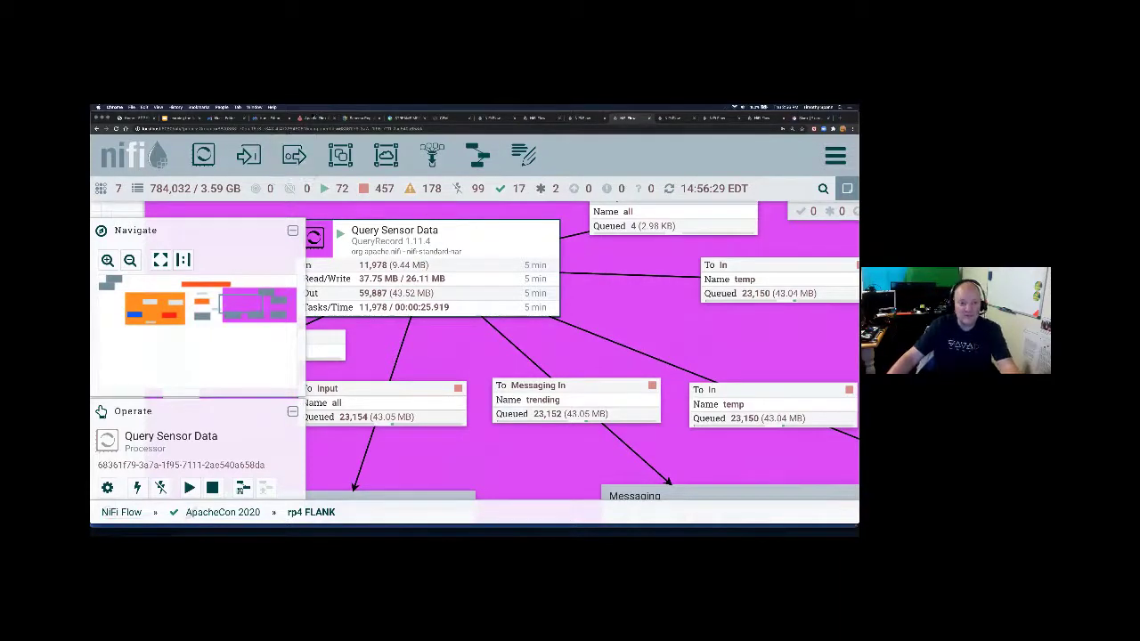
Step: Switch to Streams Messaging Manager, open the cluster overview, expand the scada topic and browse the topic list
{"action": "left_click", "coordinate": [406, 118]}
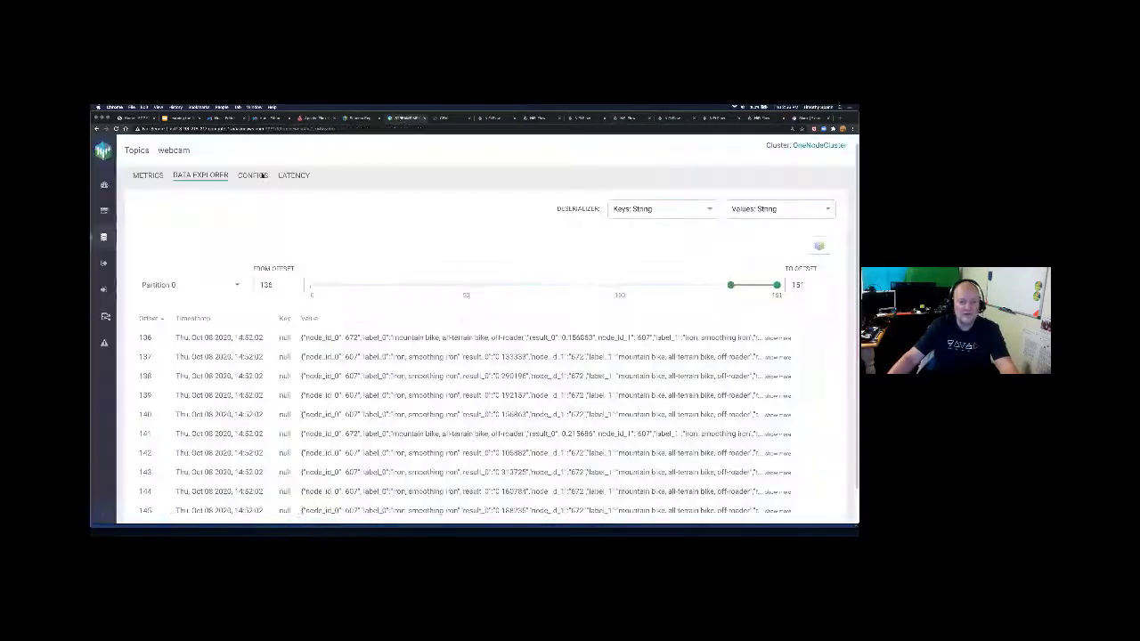
{"action": "left_click", "coordinate": [104, 185]}
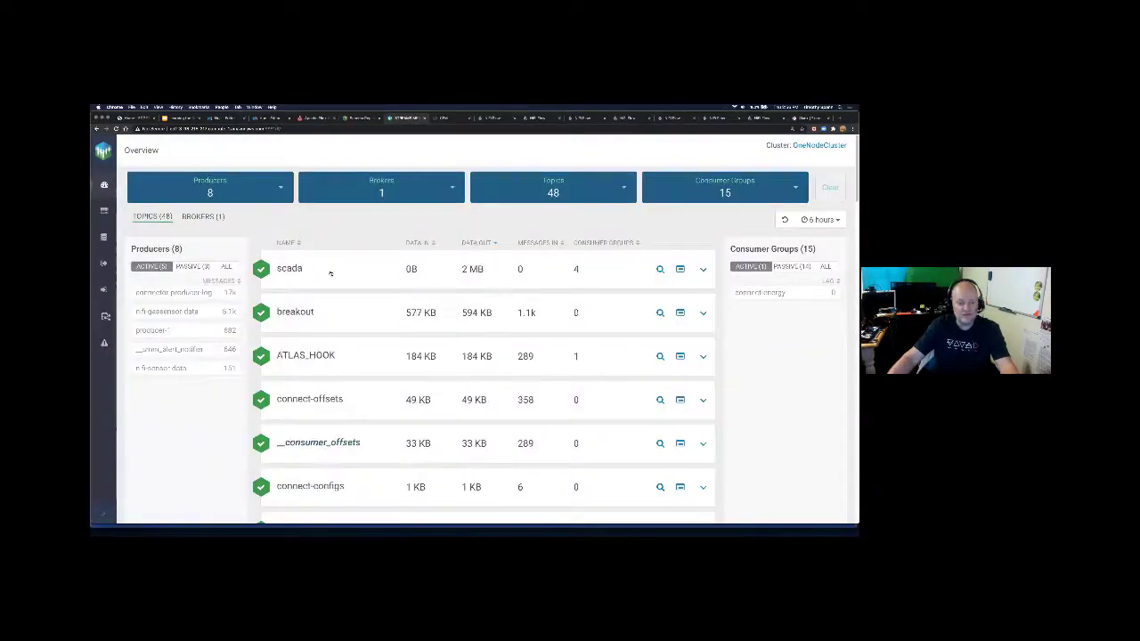
{"action": "left_click", "coordinate": [326, 267]}
{"action": "scroll", "coordinate": [341, 274], "scroll_direction": "down", "scroll_amount": 1}
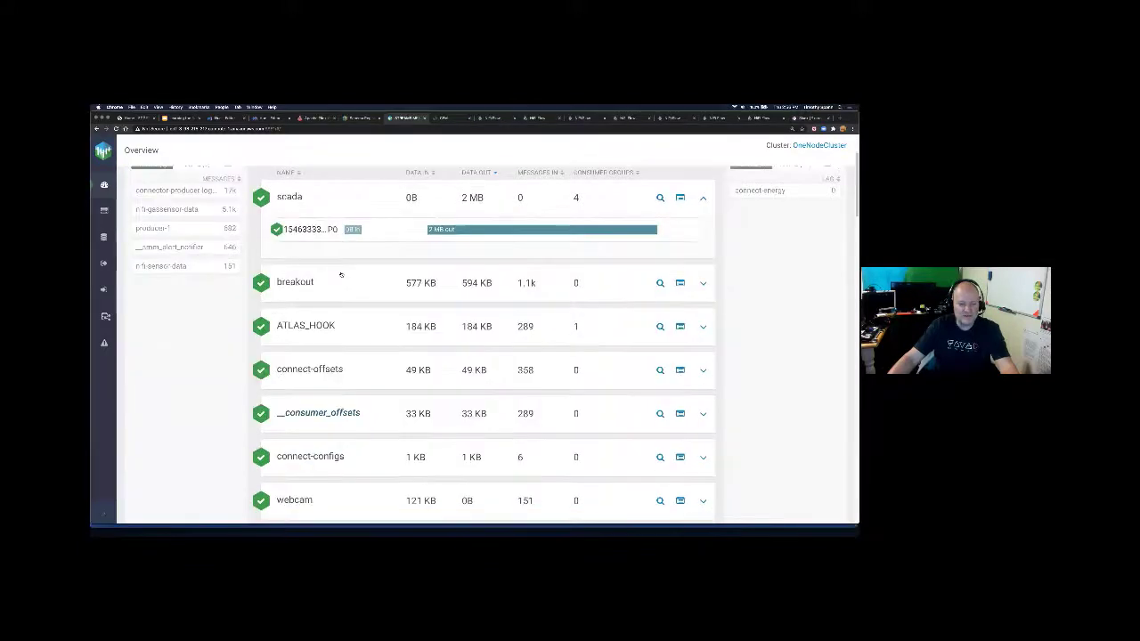
{"action": "scroll", "coordinate": [341, 274], "scroll_direction": "up", "scroll_amount": 1}
{"action": "scroll", "coordinate": [477, 274], "scroll_direction": "down", "scroll_amount": 10}
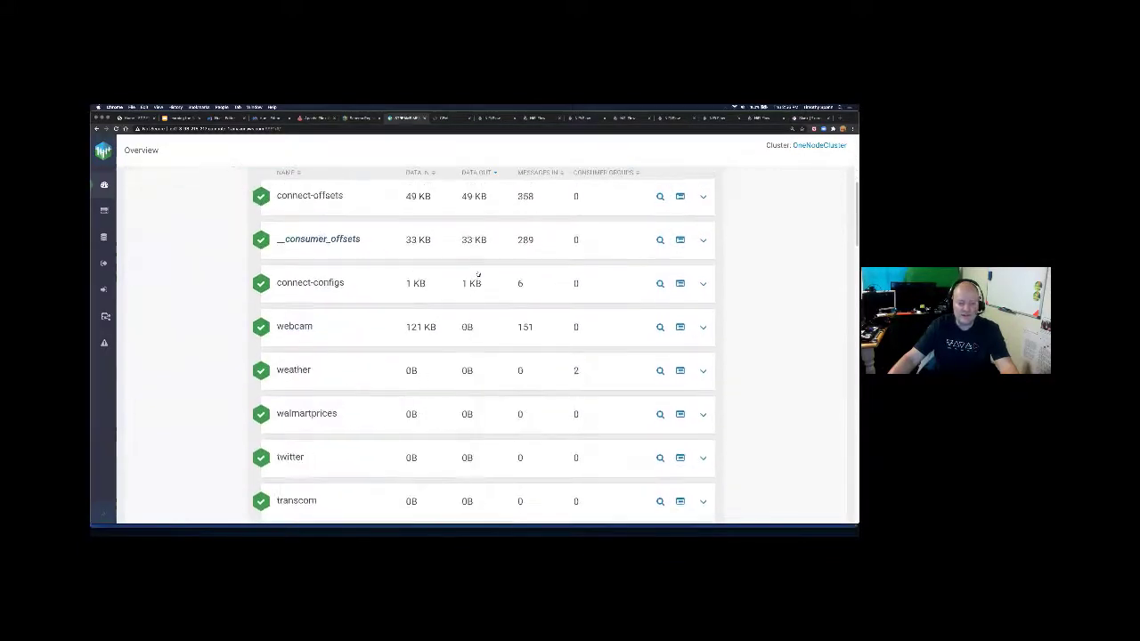
{"action": "scroll", "coordinate": [477, 274], "scroll_direction": "down", "scroll_amount": 2}
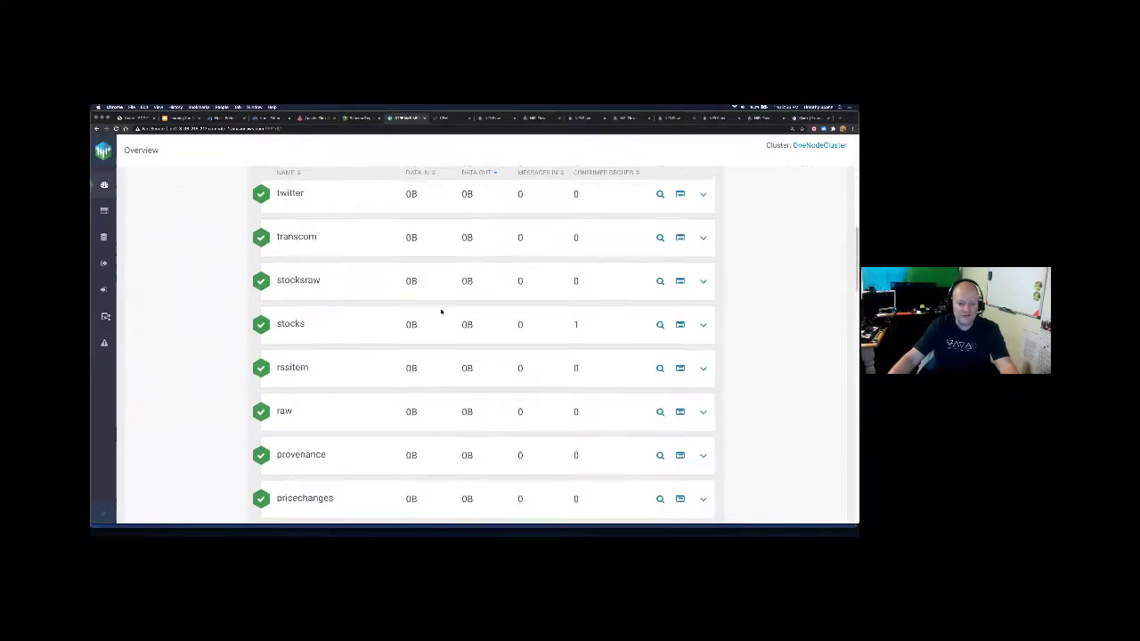
{"action": "scroll", "coordinate": [389, 338], "scroll_direction": "down", "scroll_amount": 10}
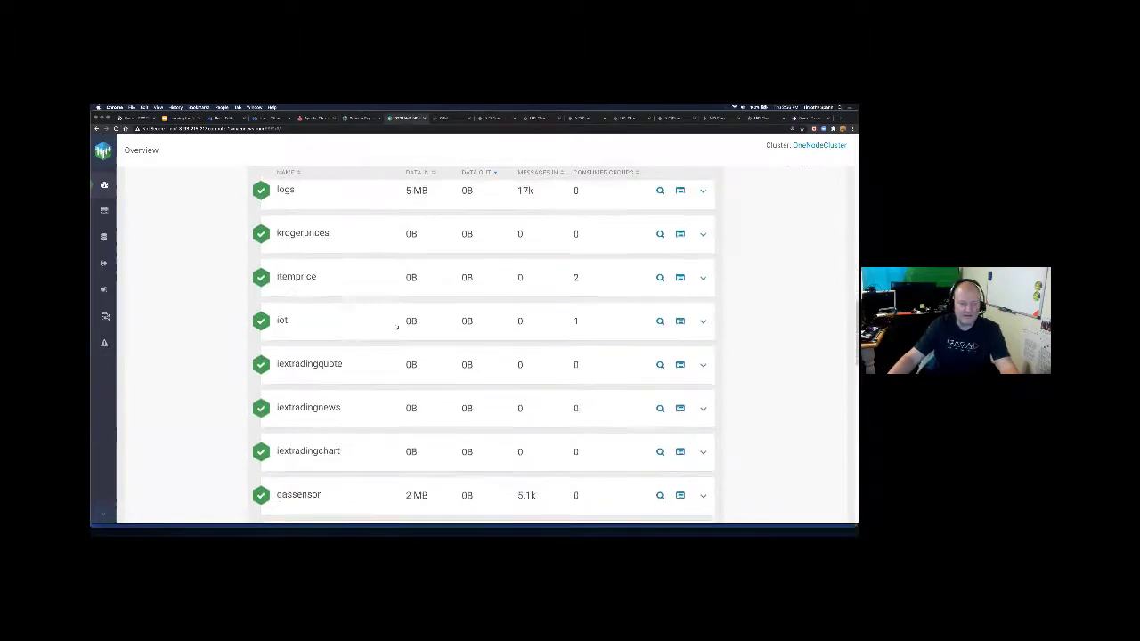
{"action": "scroll", "coordinate": [398, 306], "scroll_direction": "up", "scroll_amount": 20}
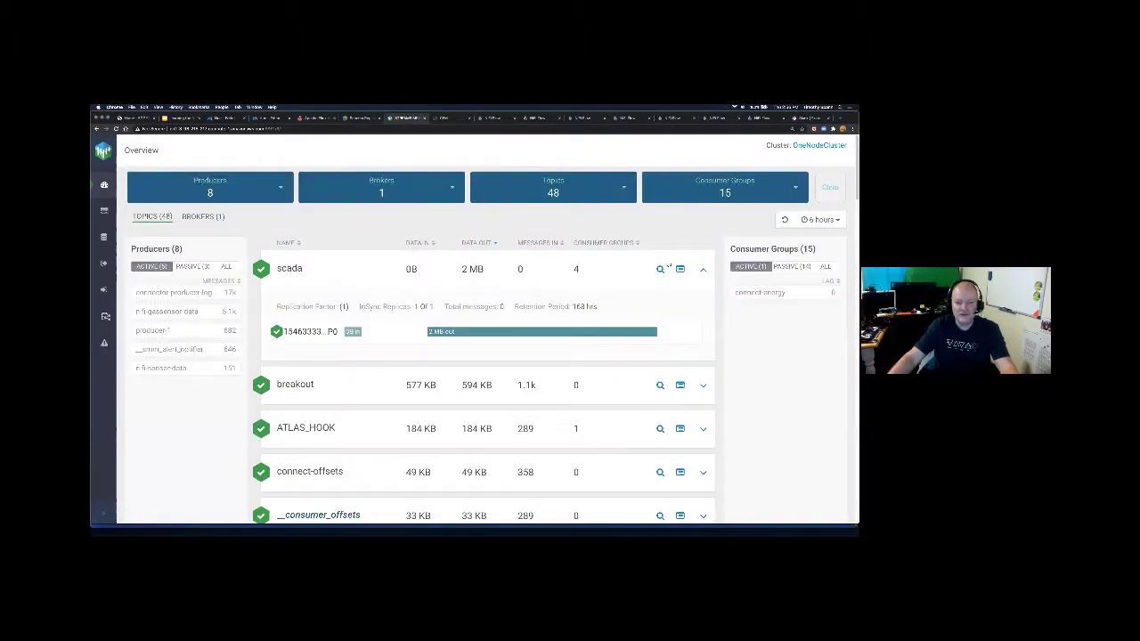
Step: Open the scada topic's data explorer, view its message values with the Avro deserializer, and hide the schema text
{"action": "left_click", "coordinate": [663, 269]}
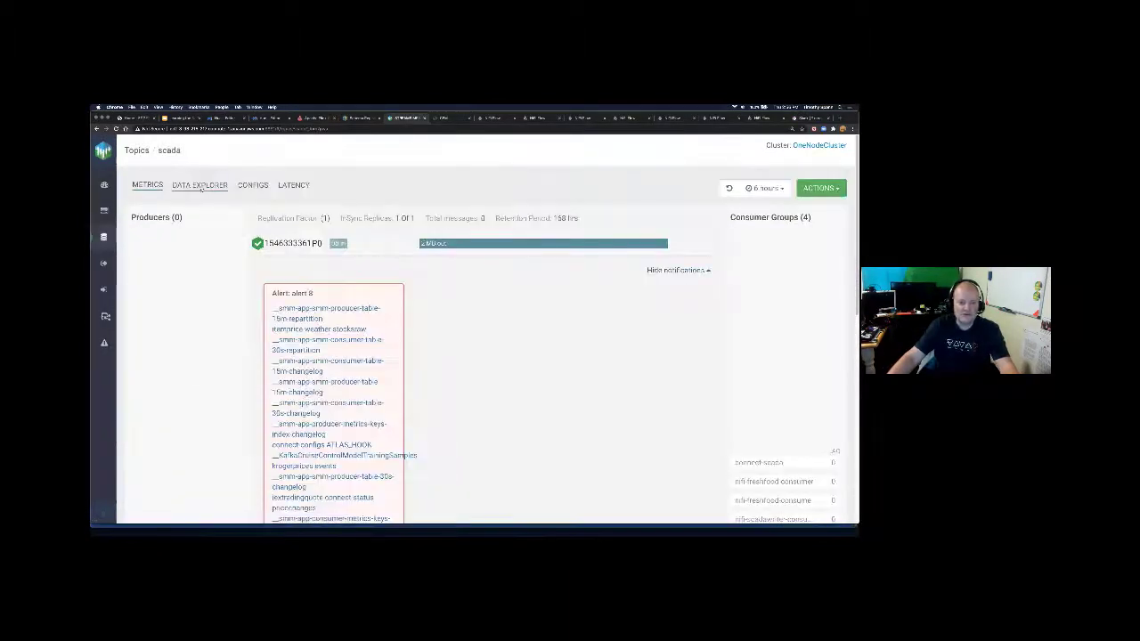
{"action": "left_click", "coordinate": [200, 186]}
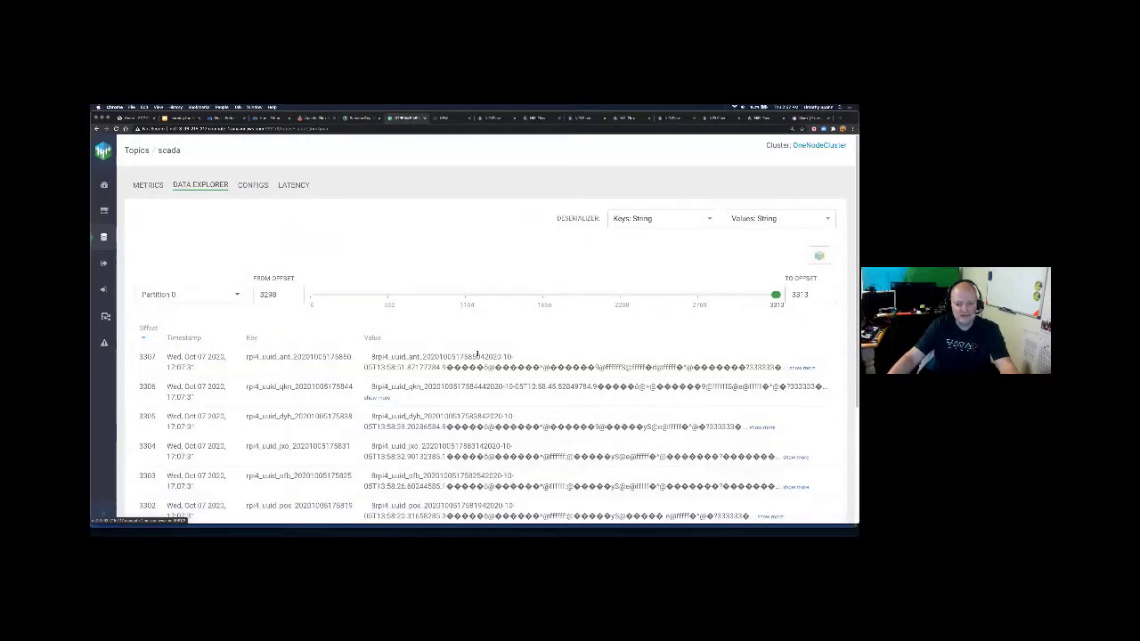
{"action": "left_click", "coordinate": [738, 219]}
{"action": "left_click", "coordinate": [687, 310]}
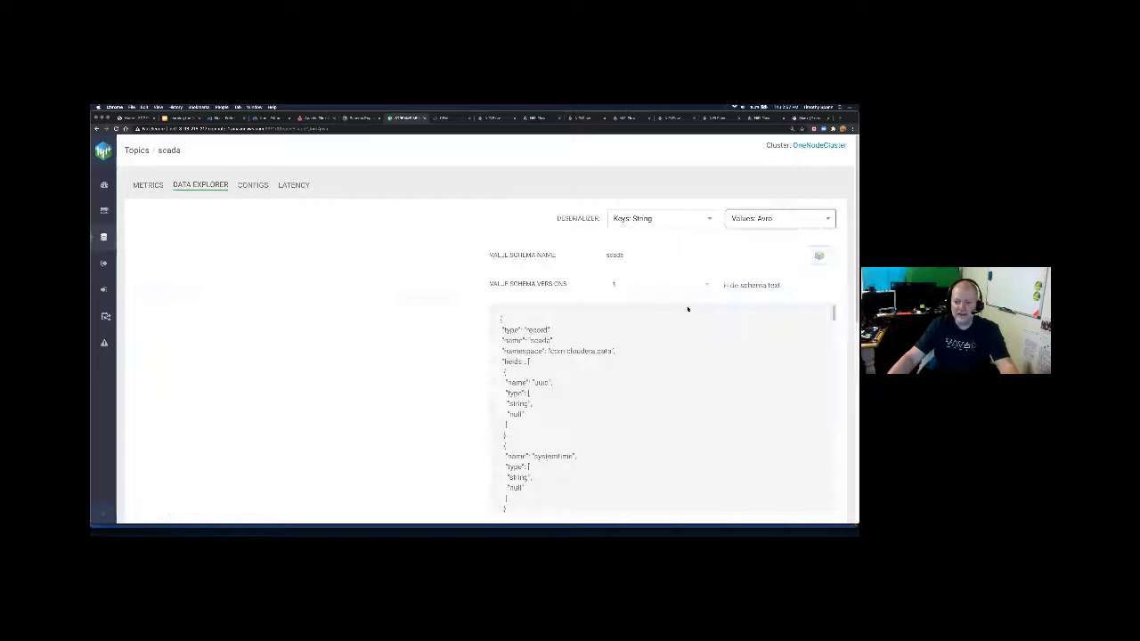
{"action": "left_click", "coordinate": [751, 285]}
{"action": "scroll", "coordinate": [528, 337], "scroll_direction": "down", "scroll_amount": 1}
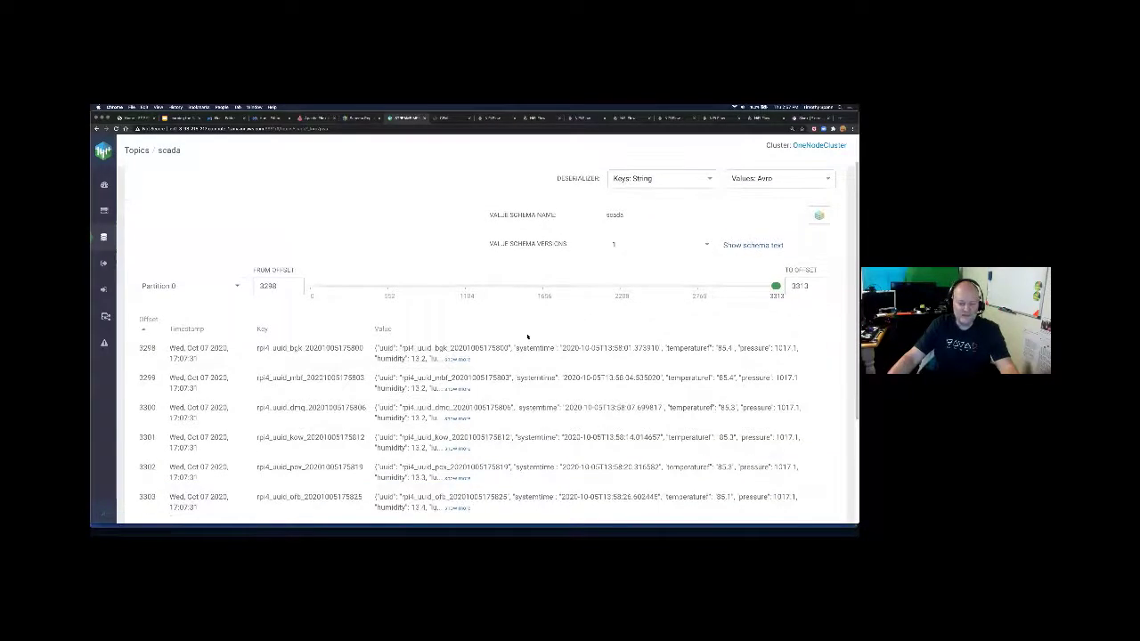
Step: Open the full value of the scada message at offset 3298, enlarge the page, examine its sensor fields, and close it
{"action": "left_click", "coordinate": [464, 360]}
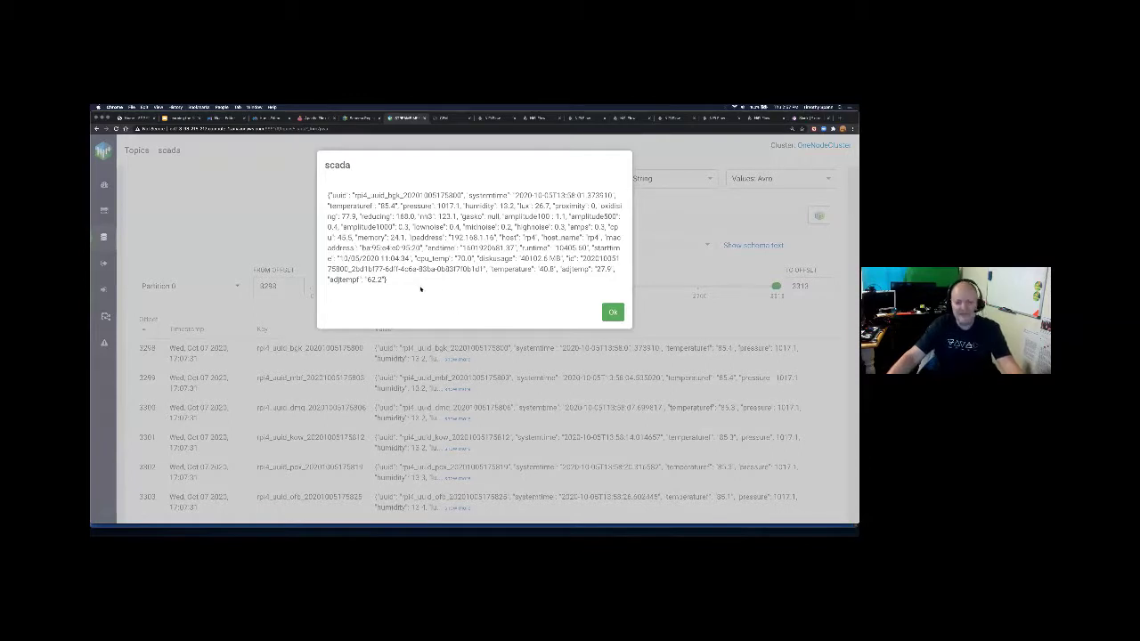
{"action": "left_click_drag", "start_coordinate": [388, 280], "coordinate": [339, 203]}
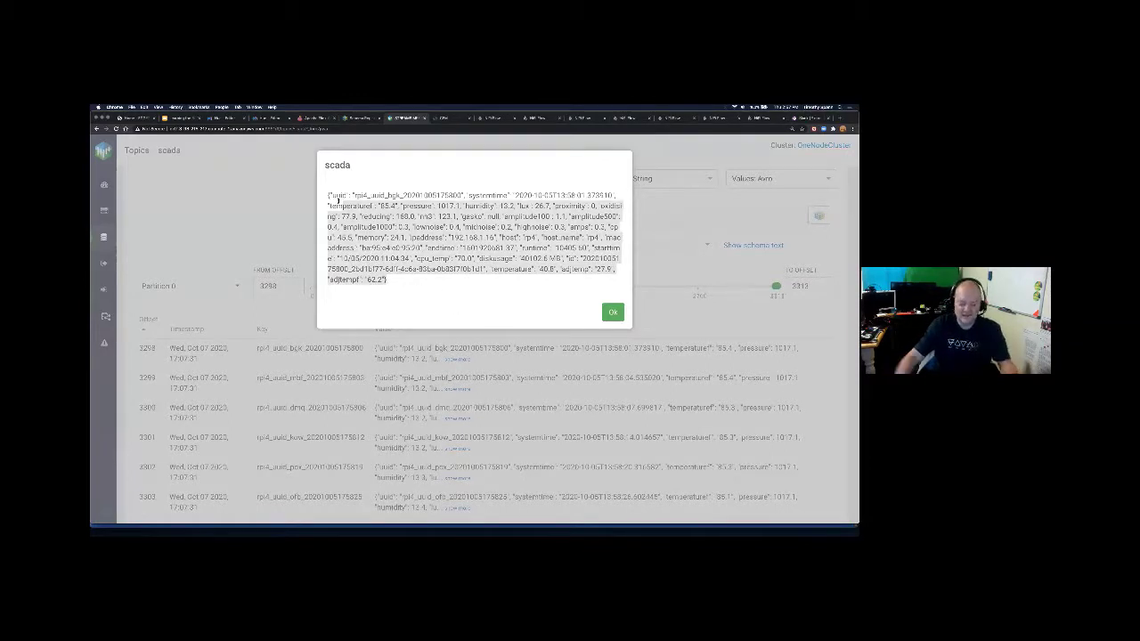
{"action": "key", "text": "super+equal"}
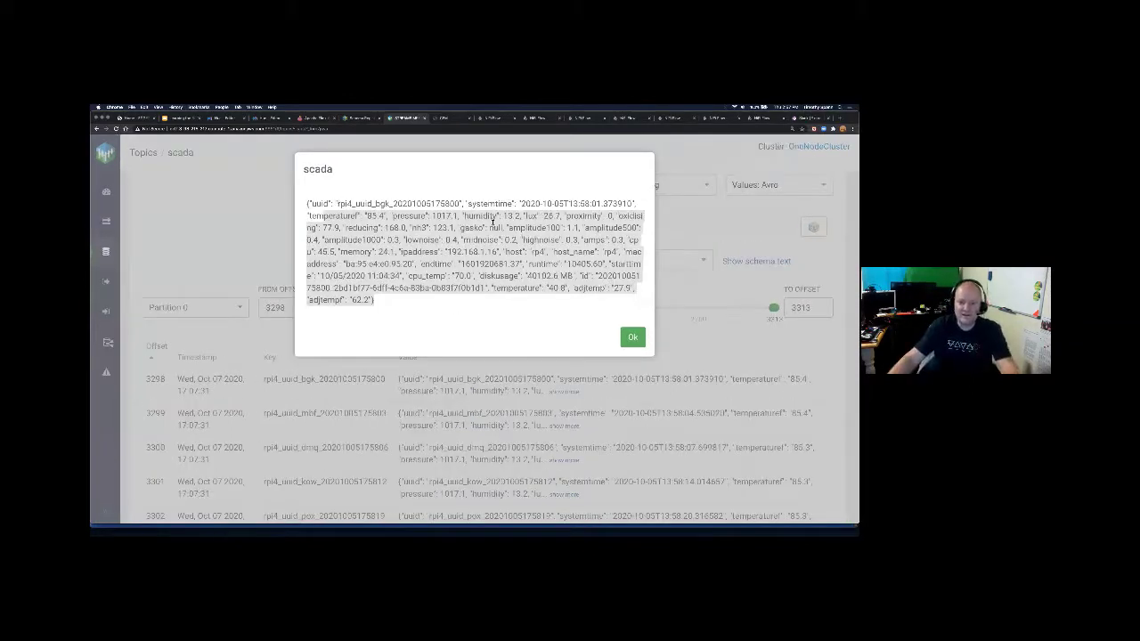
{"action": "left_click", "coordinate": [493, 216]}
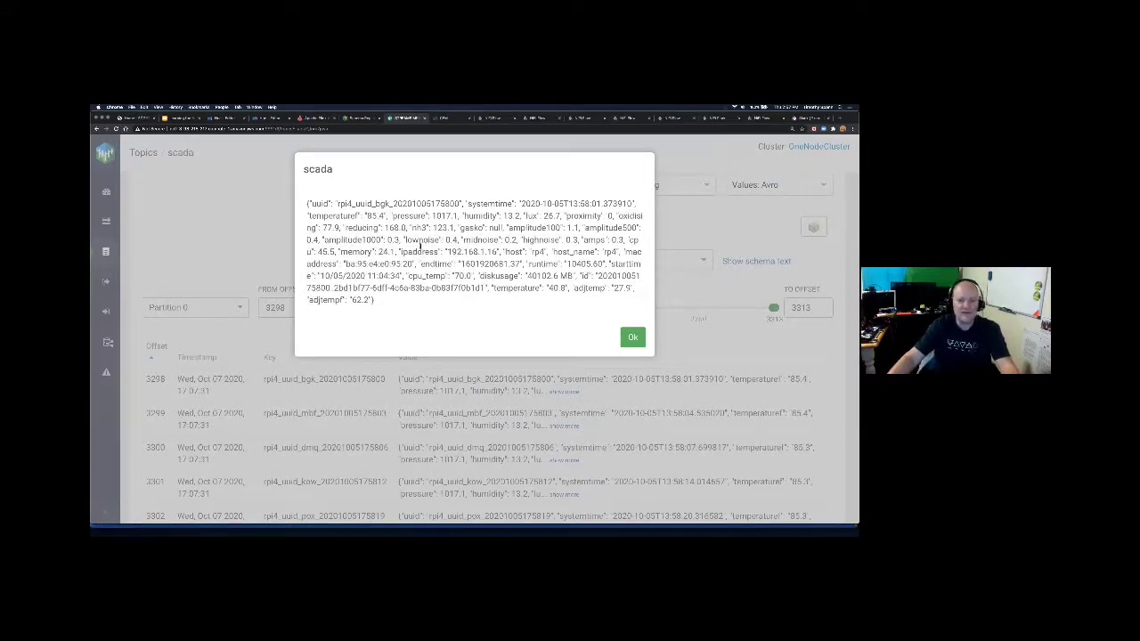
{"action": "double_click", "coordinate": [388, 203]}
{"action": "double_click", "coordinate": [535, 204]}
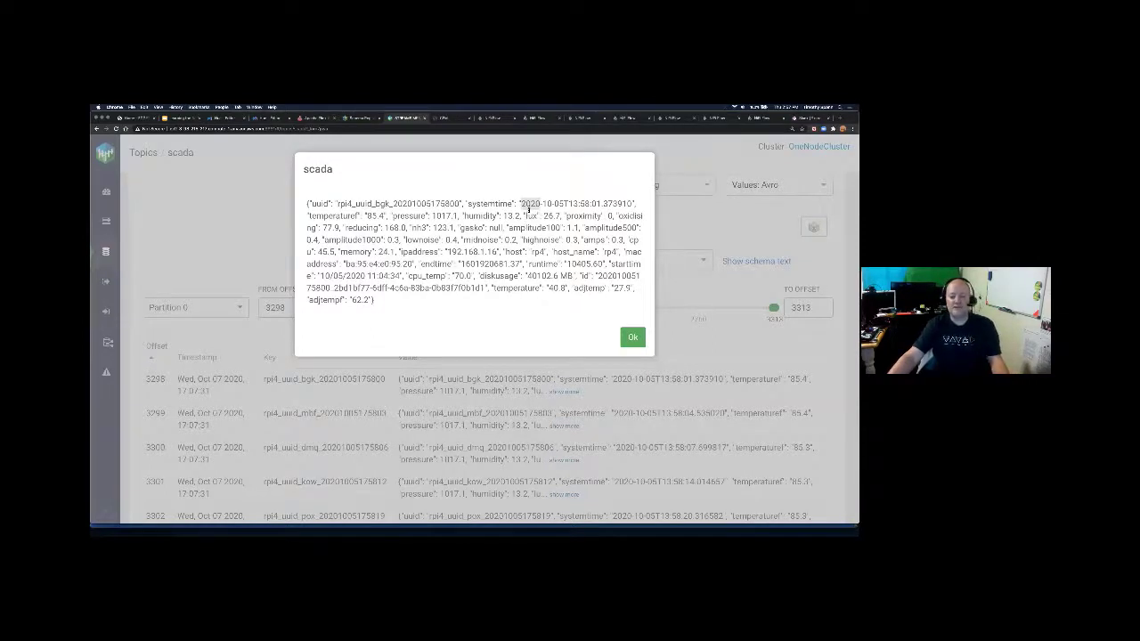
{"action": "key", "text": "Escape"}
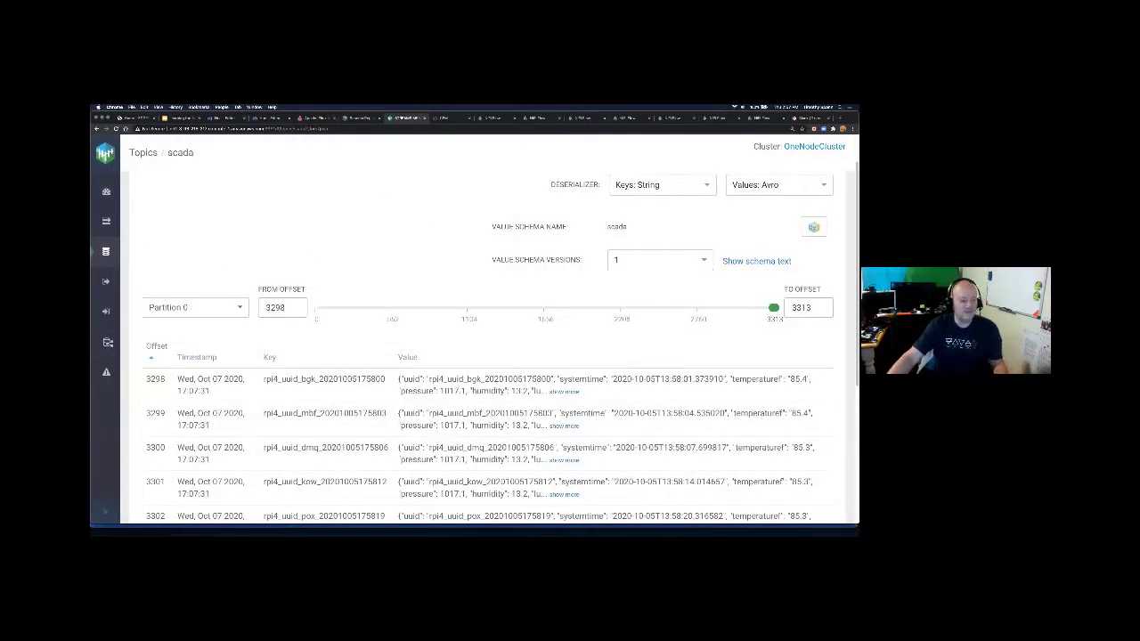
Step: Switch to the Flink SQL client in the terminal and list the available tables with "show tables;"
{"action": "key", "text": "super+Tab"}
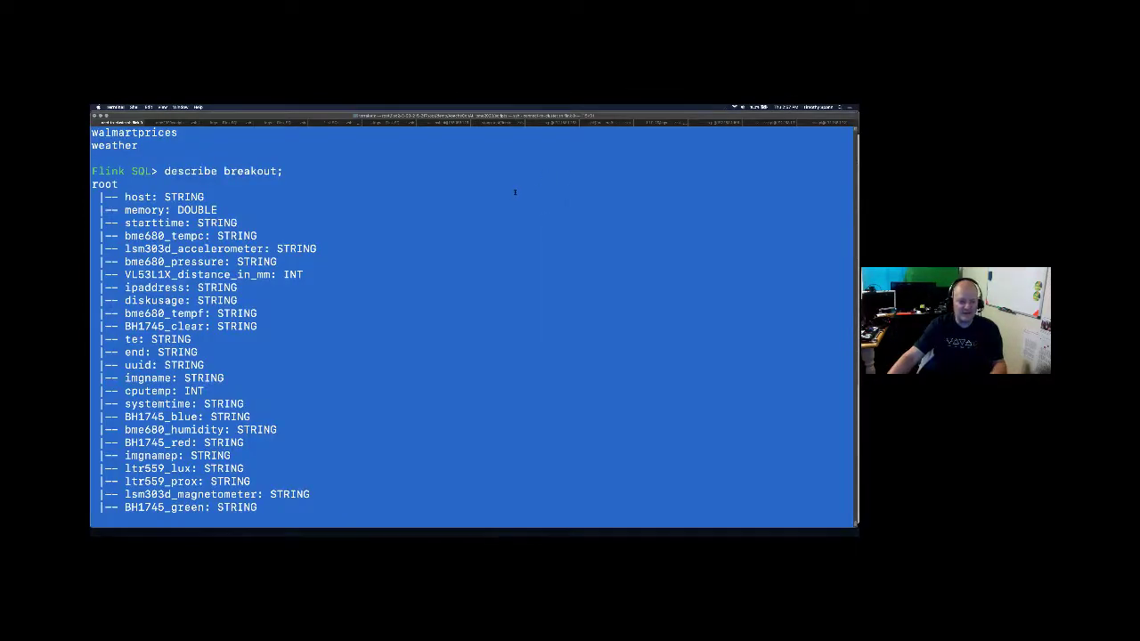
{"action": "type", "text": "show tables;"}
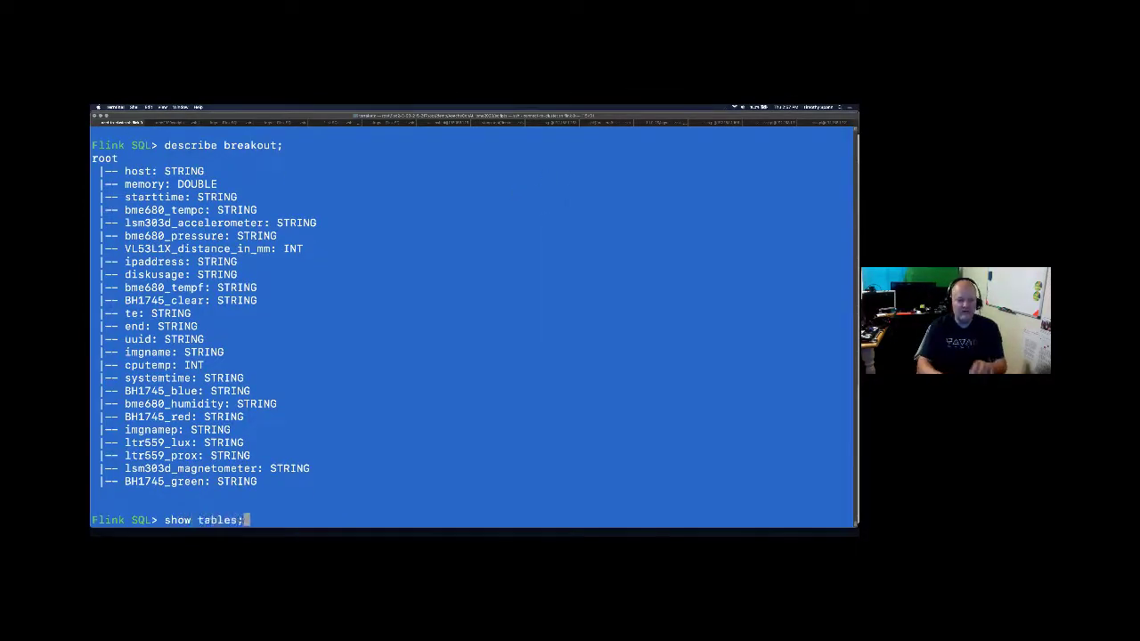
{"action": "key", "text": "Return"}
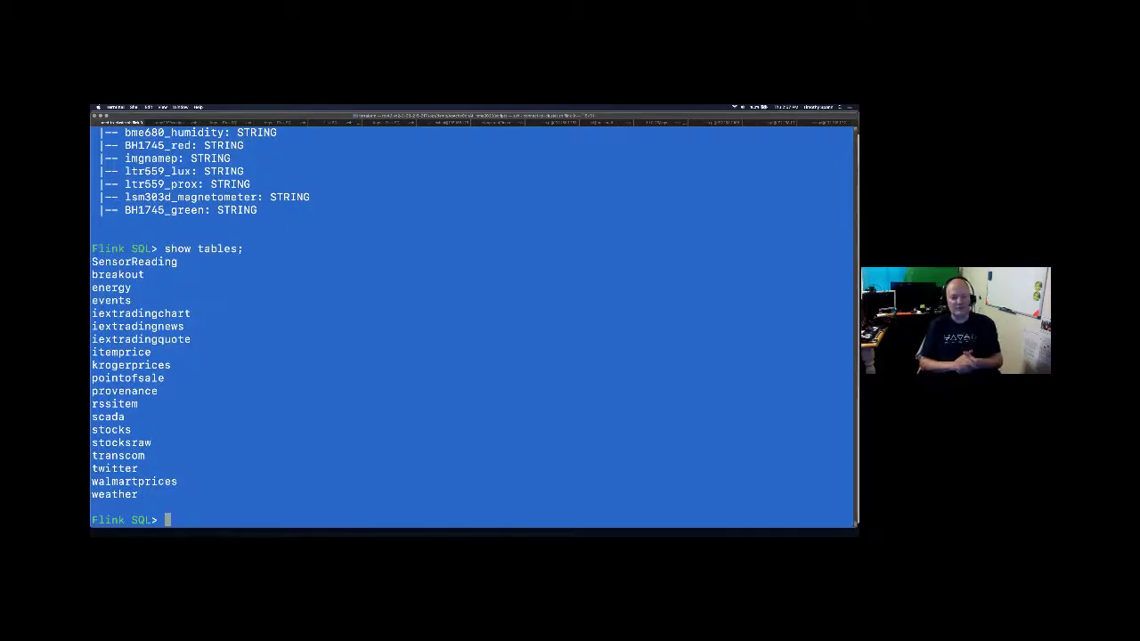
Step: List the catalogs with "show catalogs;" and make registry the active one with "use catalog registry;"
{"action": "type", "text": "show catalog;"}
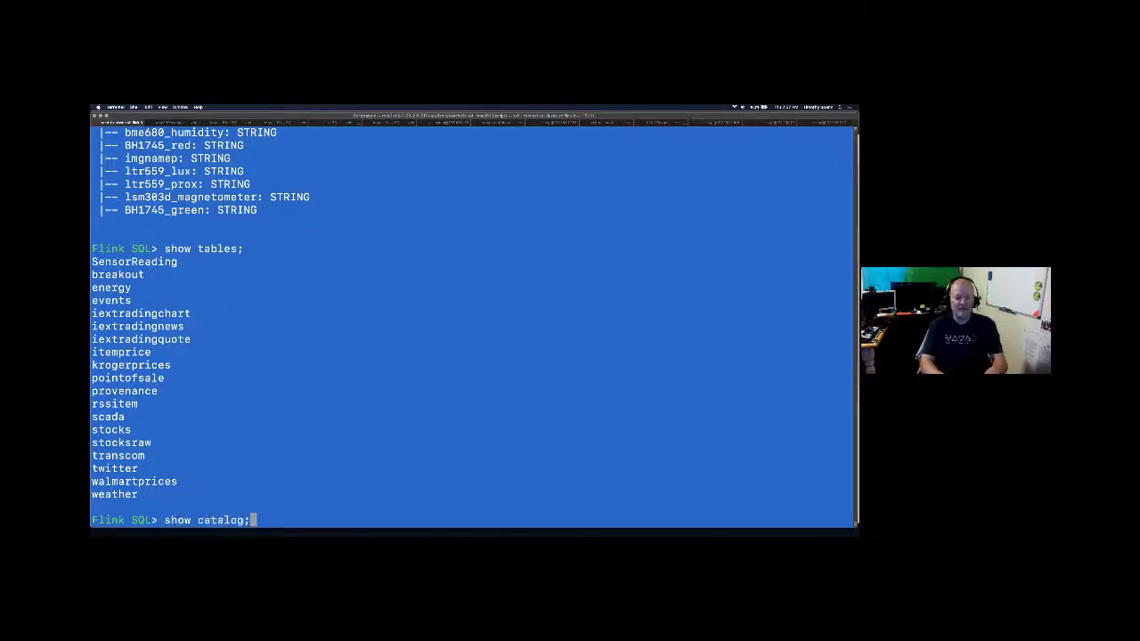
{"action": "key", "text": "Return"}
{"action": "type", "text": "show "}
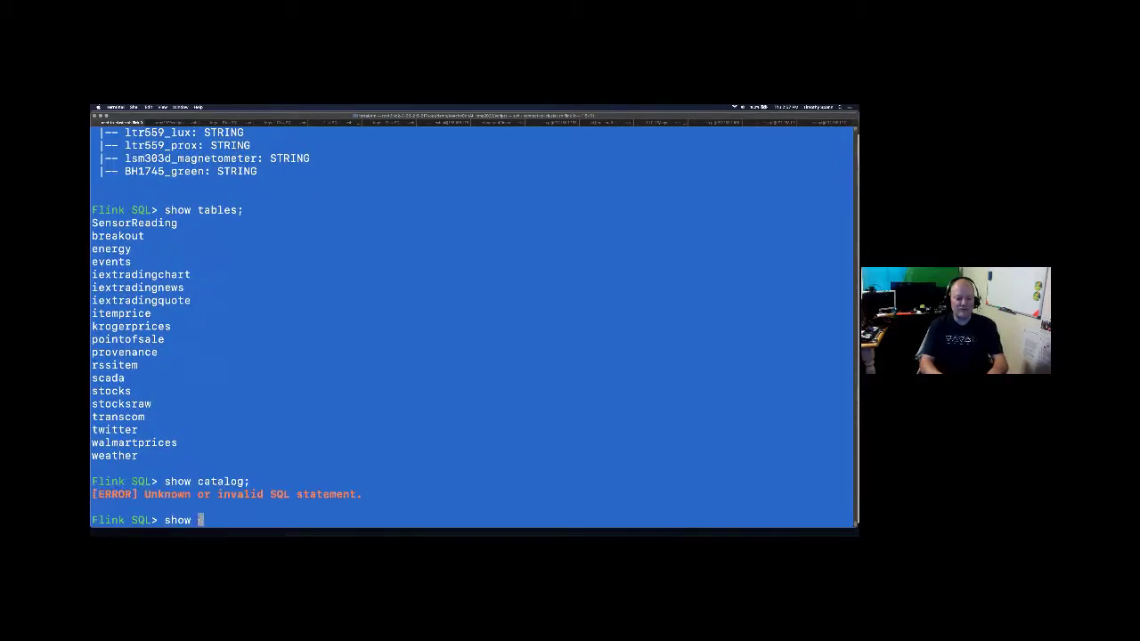
{"action": "type", "text": "catalogs;"}
{"action": "key", "text": "Return"}
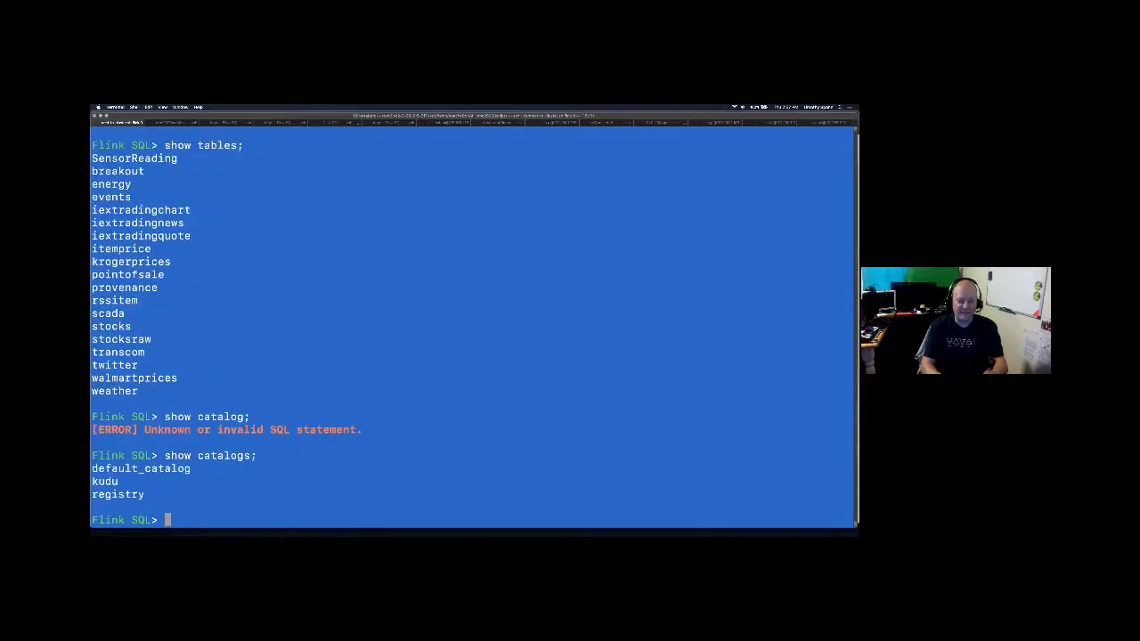
{"action": "type", "text": "use ca"}
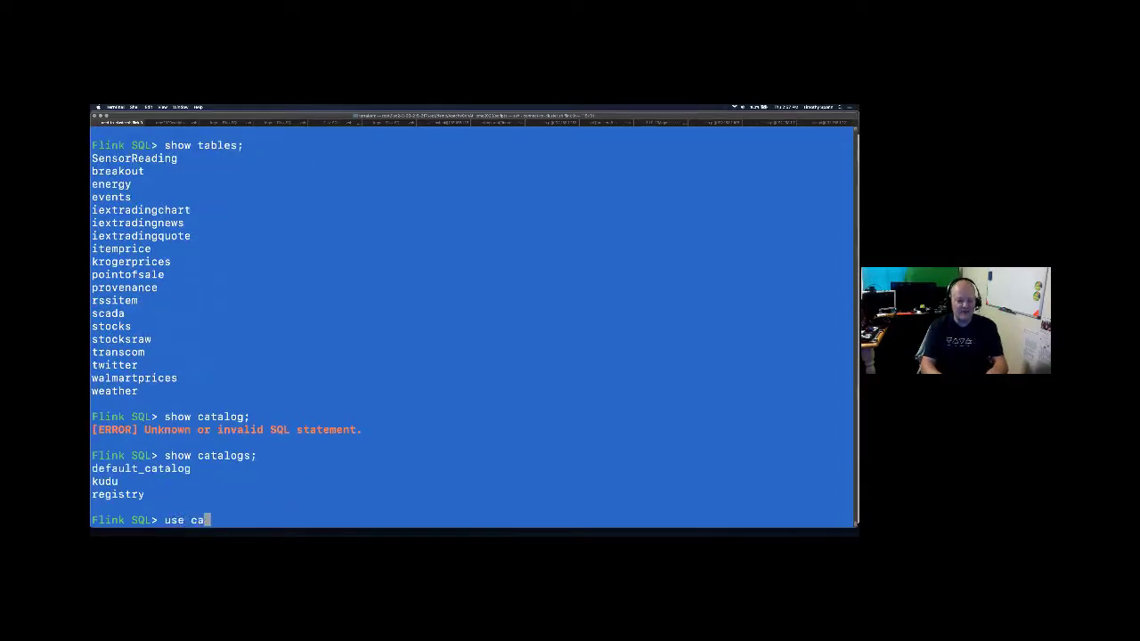
{"action": "type", "text": "talog registry;"}
{"action": "key", "text": "Return"}
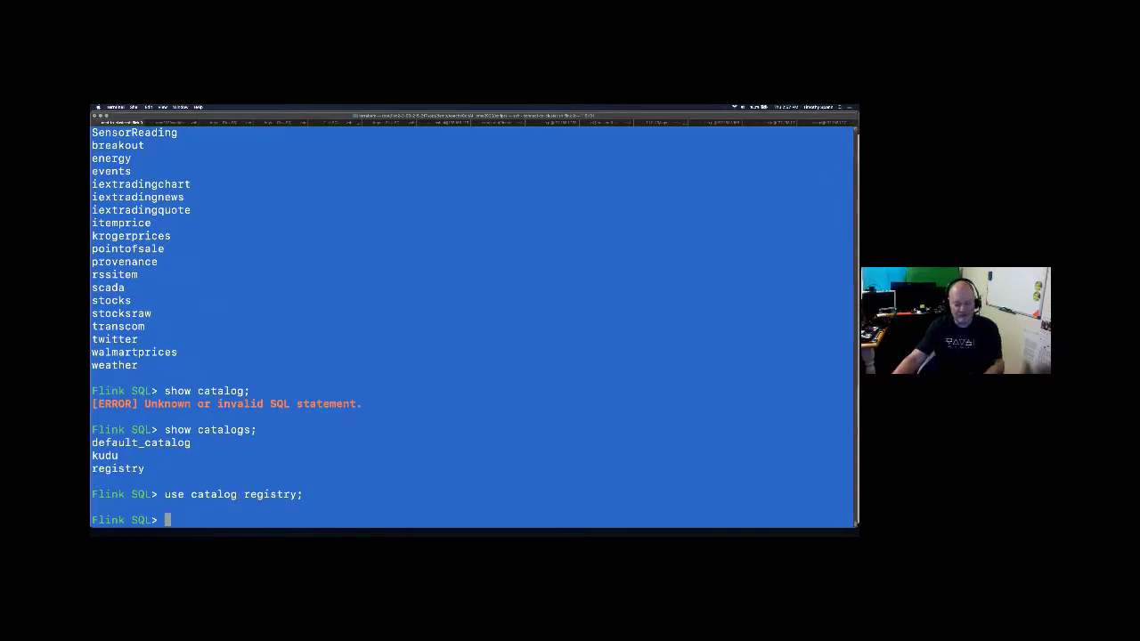
Step: Switch to Schema Registry in the browser, expand the scada schema, and examine its field definitions
{"action": "key", "text": "super+Tab"}
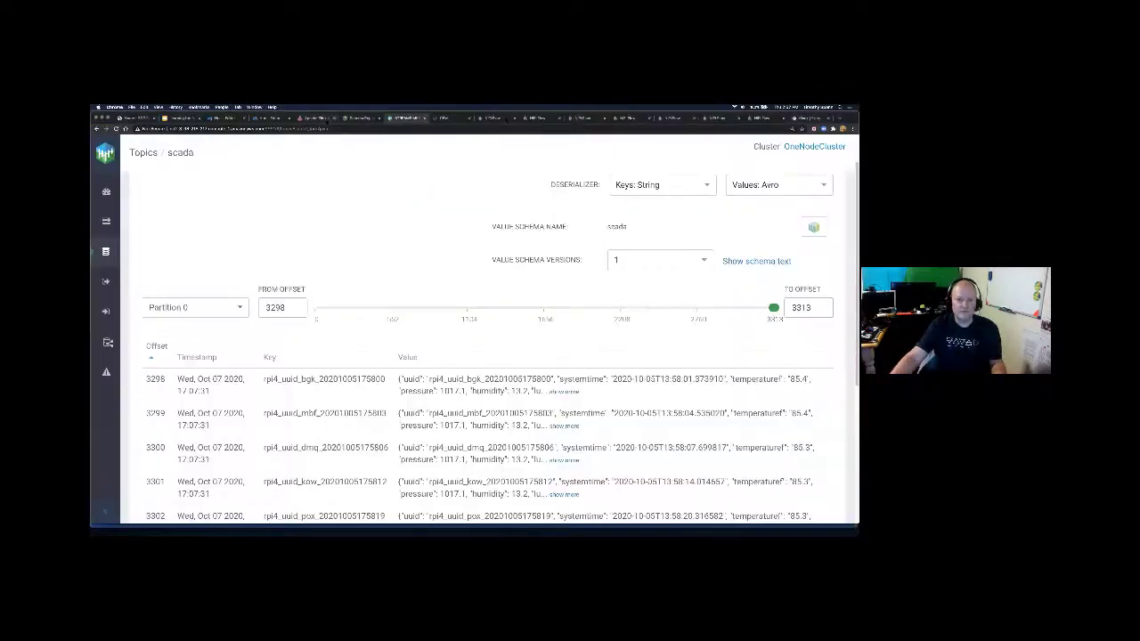
{"action": "left_click", "coordinate": [356, 119]}
{"action": "scroll", "coordinate": [232, 268], "scroll_direction": "down", "scroll_amount": 5}
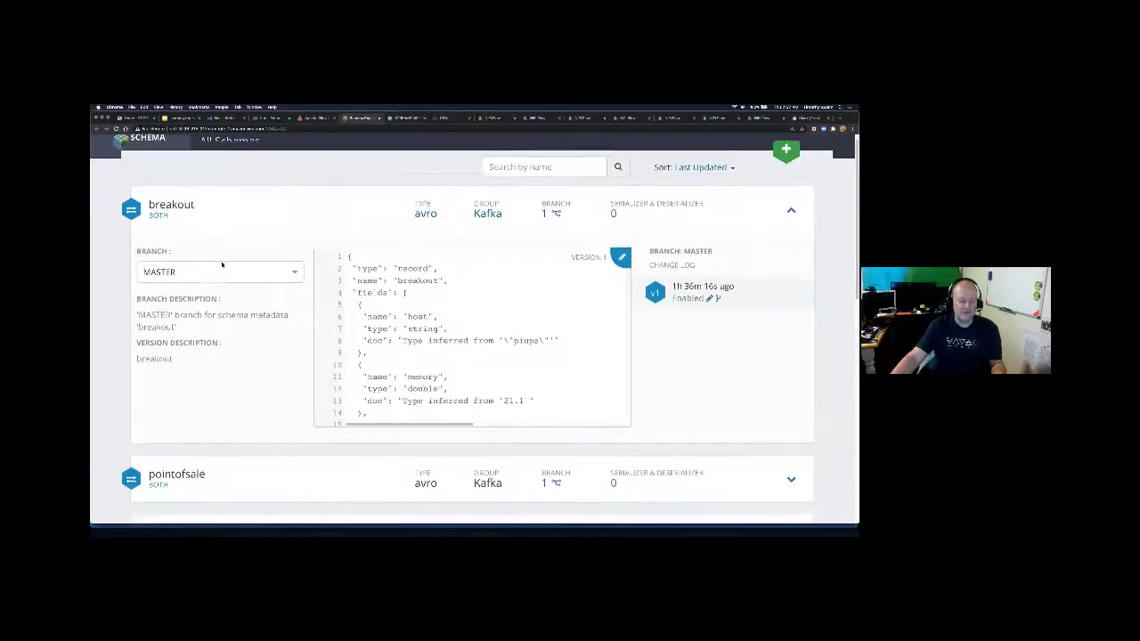
{"action": "scroll", "coordinate": [214, 267], "scroll_direction": "down", "scroll_amount": 3}
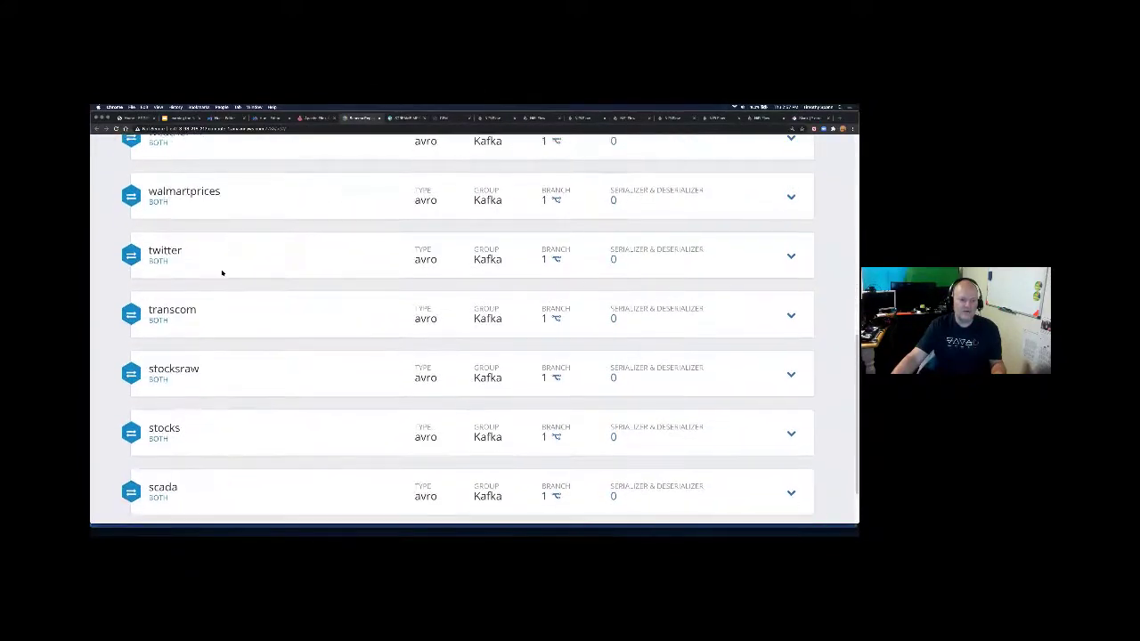
{"action": "left_click", "coordinate": [183, 430]}
{"action": "scroll", "coordinate": [318, 412], "scroll_direction": "down", "scroll_amount": 3}
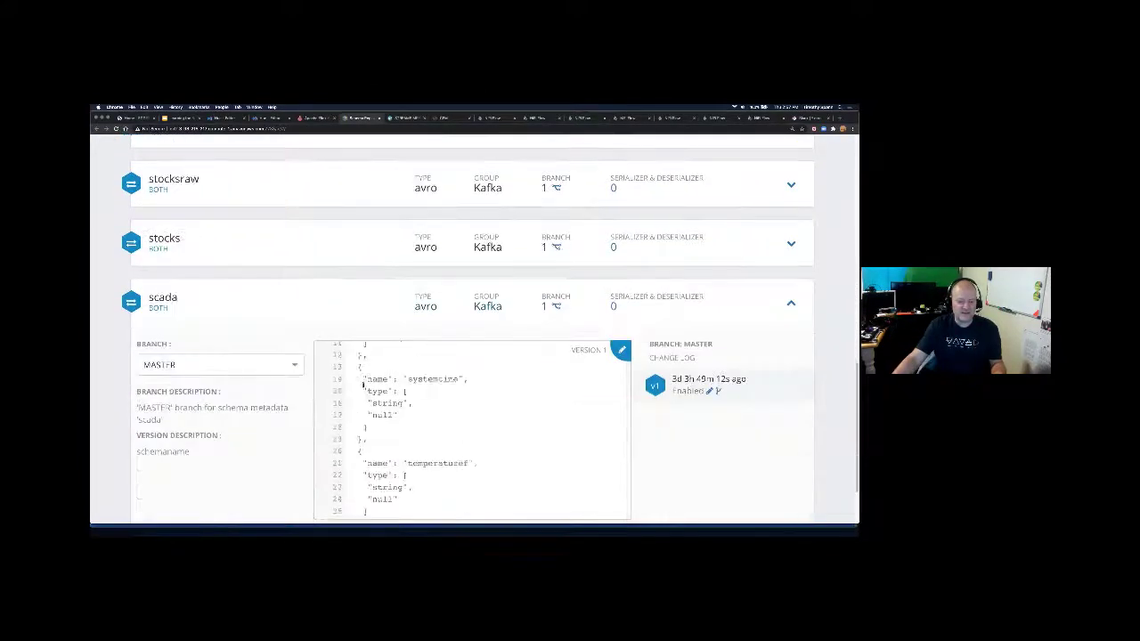
{"action": "scroll", "coordinate": [419, 383], "scroll_direction": "down", "scroll_amount": 2}
Step: Return to the Flink SQL client, list the registry catalog's tables, and show the scada table's structure with "describe scada;"
{"action": "key", "text": "super+Tab"}
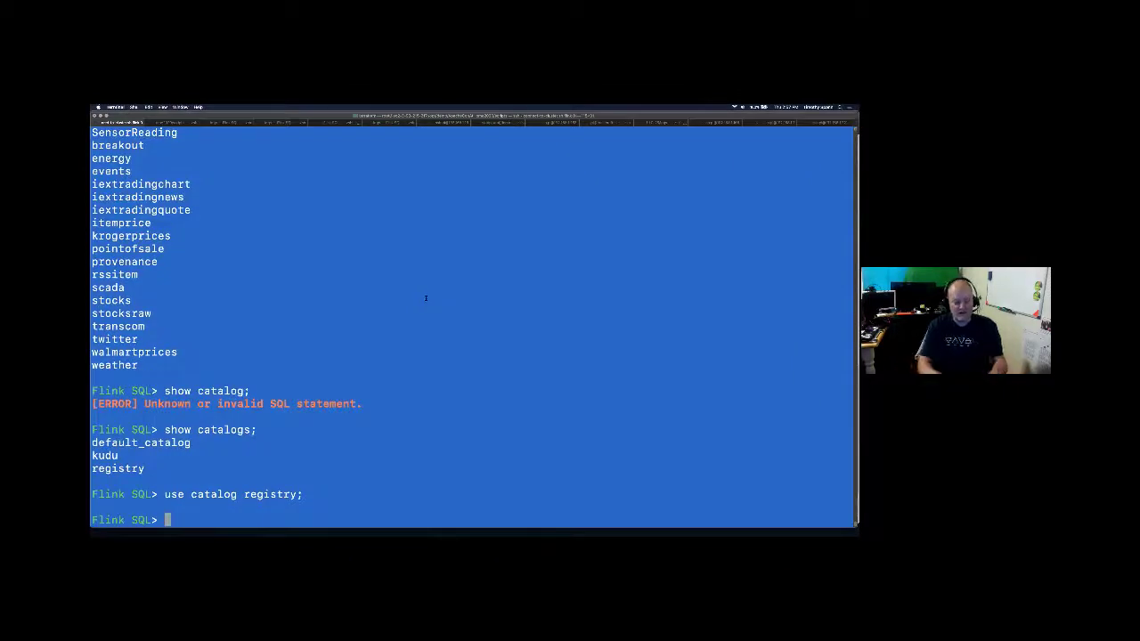
{"action": "type", "text": "show tables;"}
{"action": "key", "text": "Return"}
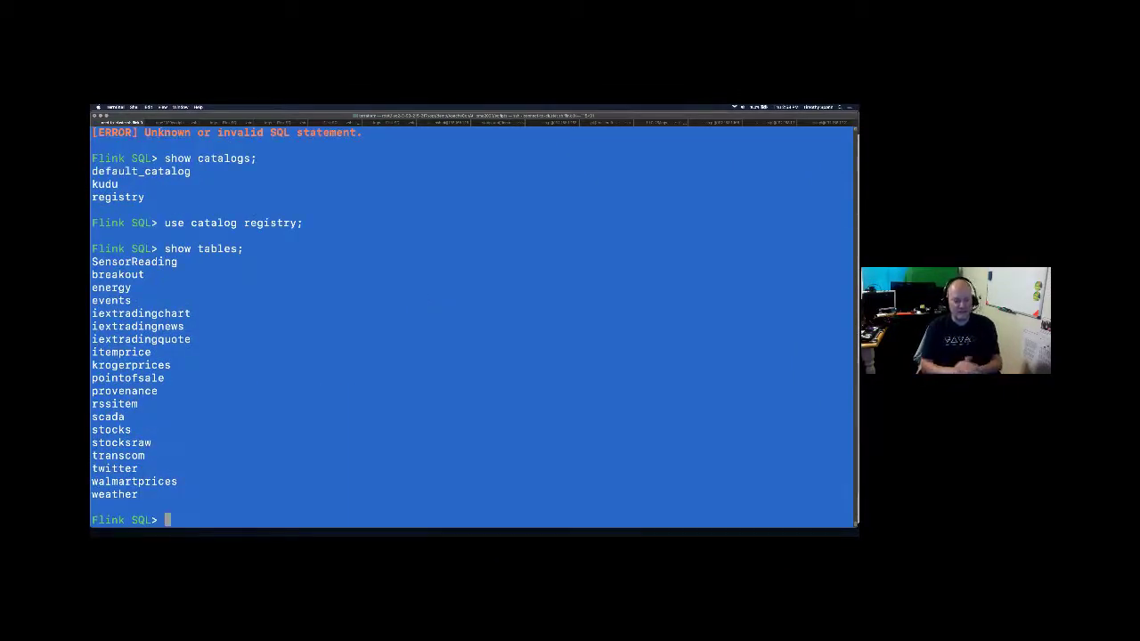
{"action": "type", "text": "describe"}
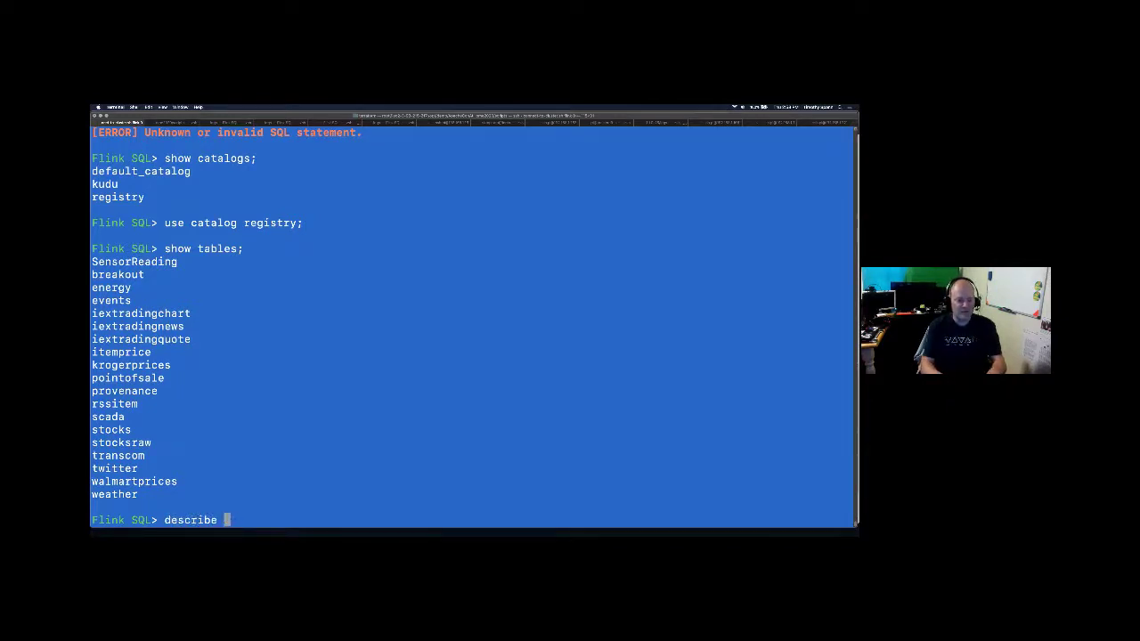
{"action": "type", "text": "scada;"}
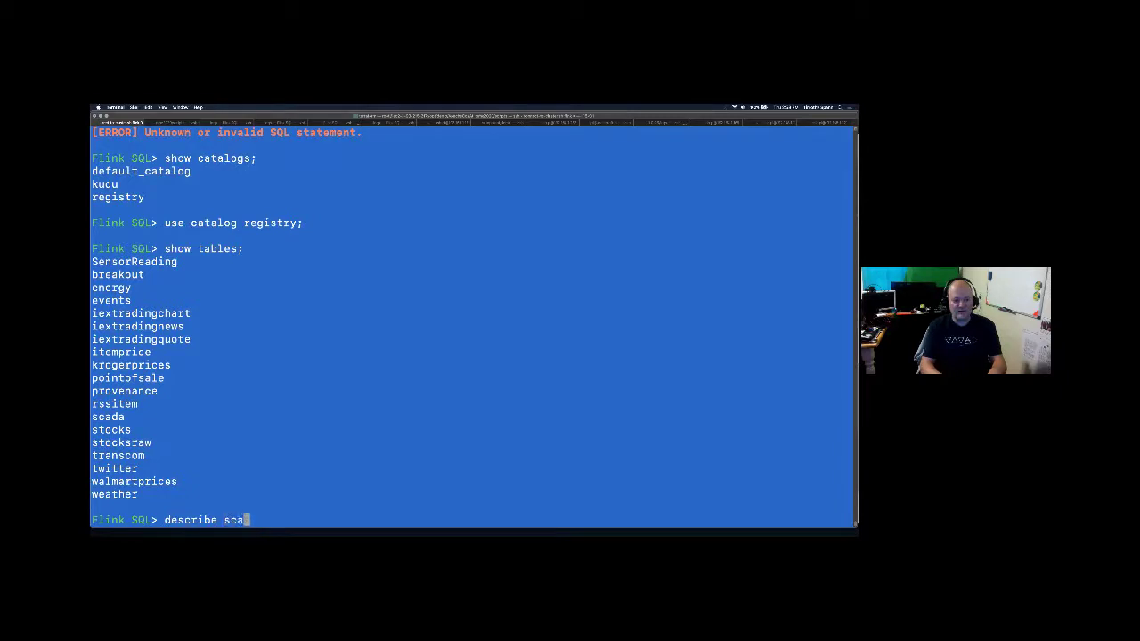
{"action": "key", "text": "Return"}
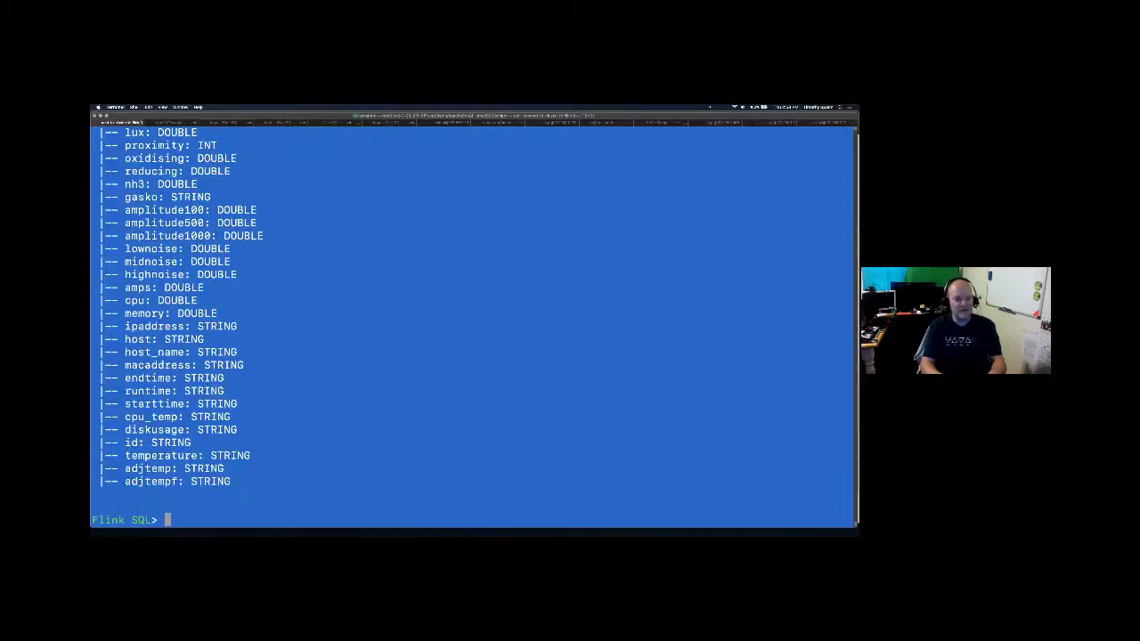
Step: Run the Flink query "select cpu, ipaddress, temperature, gasko, lownoise from scada;"
{"action": "type", "text": "select *"}
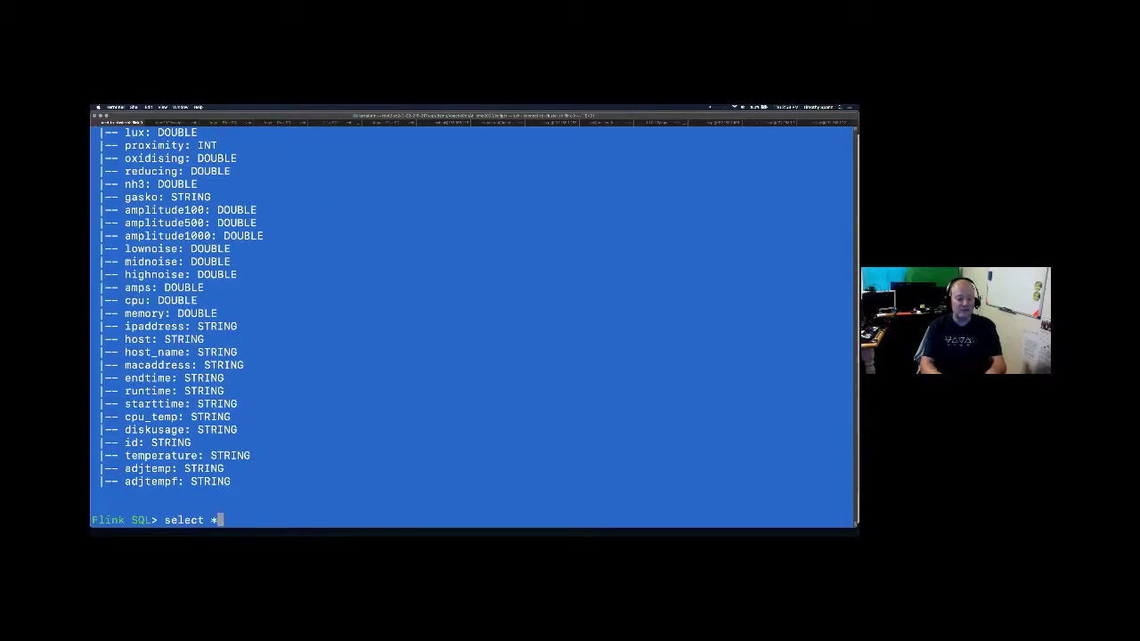
{"action": "key", "text": "BackSpace"}
{"action": "type", "text": "cpu, "}
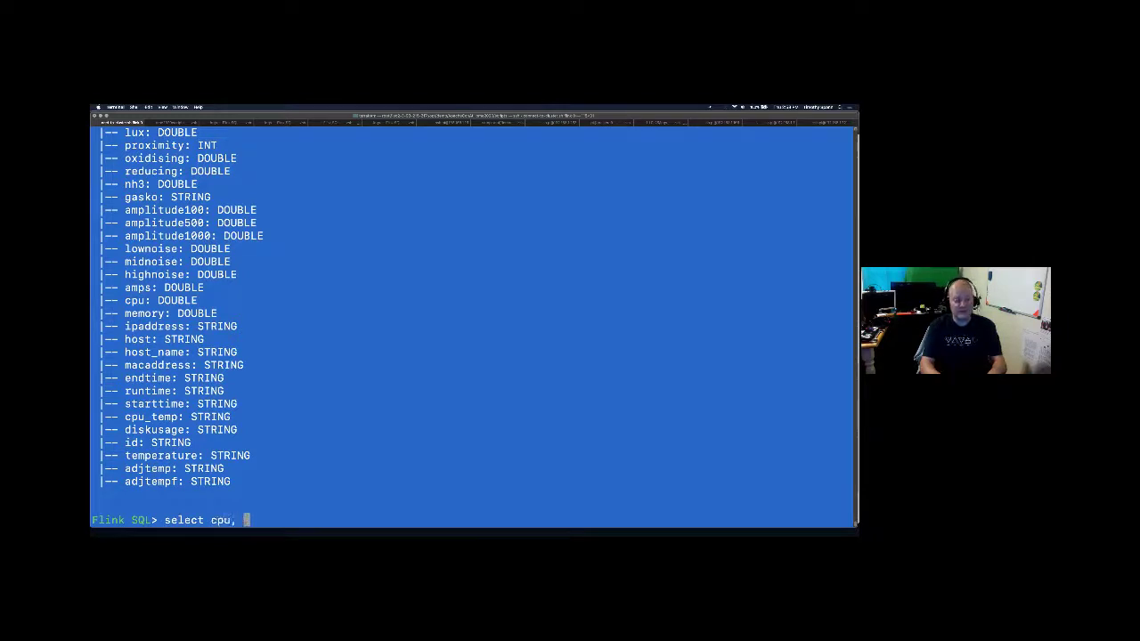
{"action": "type", "text": "ipaddress, "}
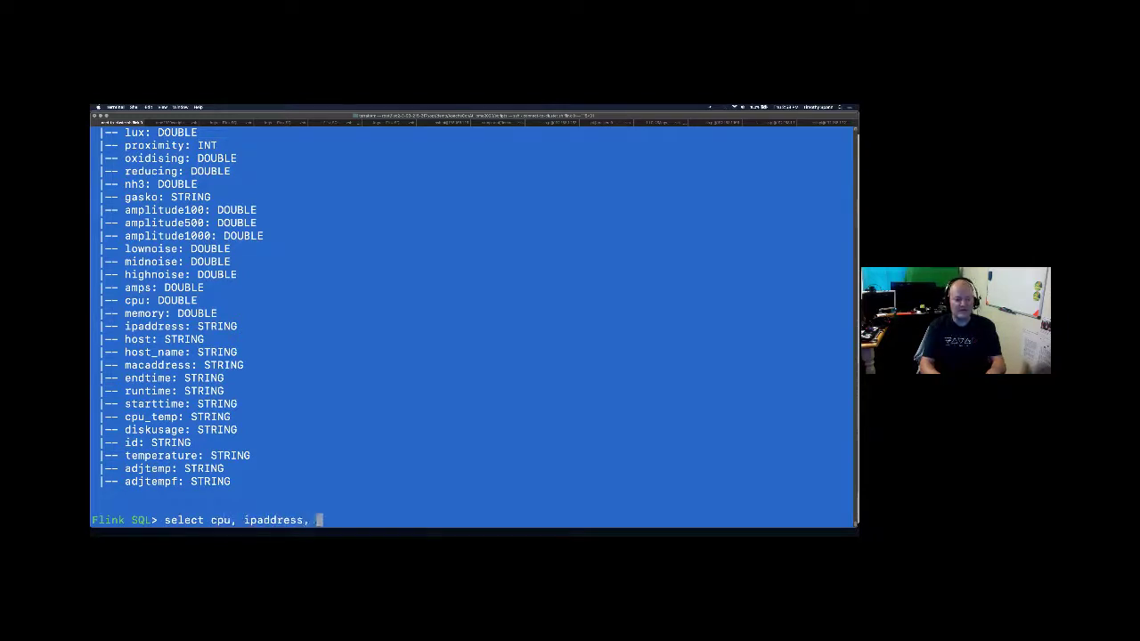
{"action": "type", "text": "temperature"}
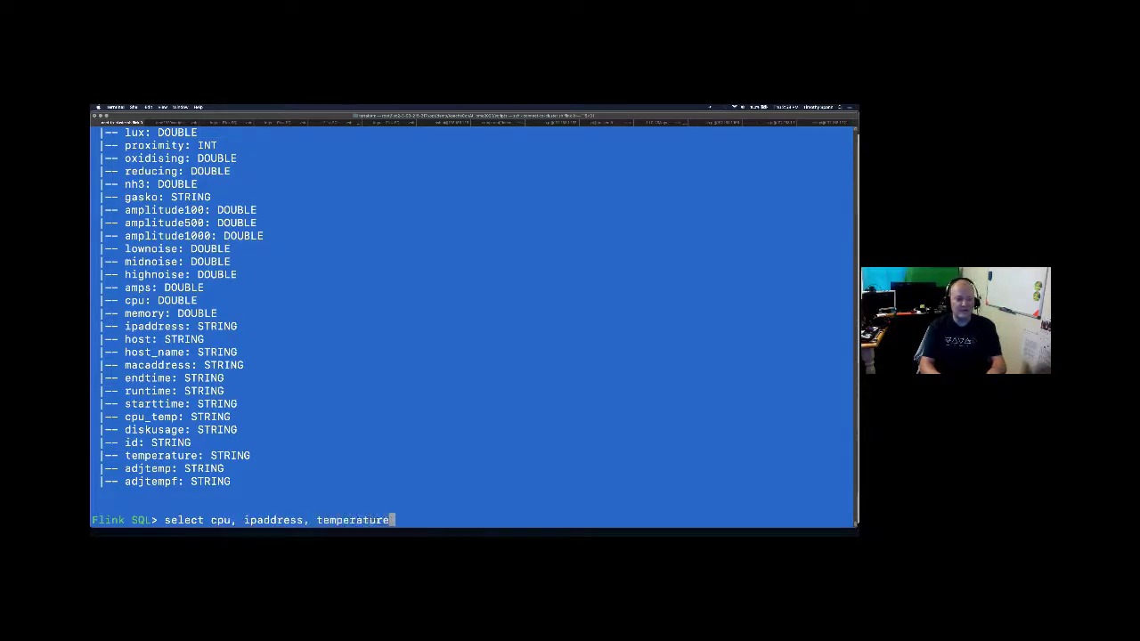
{"action": "type", "text": ", gasko, l"}
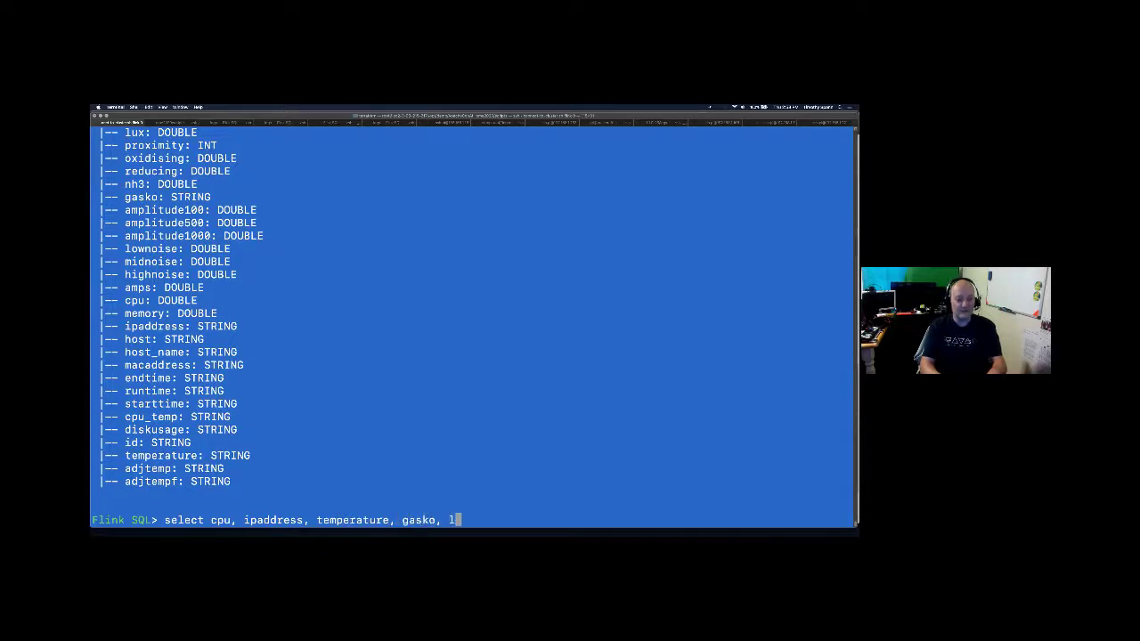
{"action": "type", "text": "ownoise from s"}
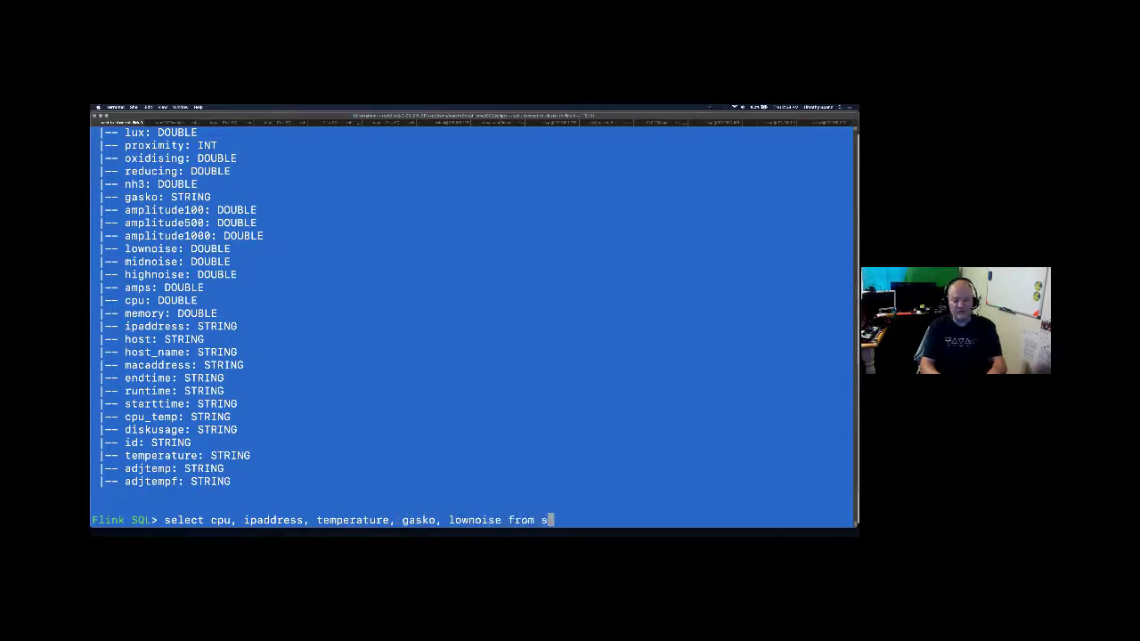
{"action": "type", "text": "cada;"}
{"action": "key", "text": "Return"}
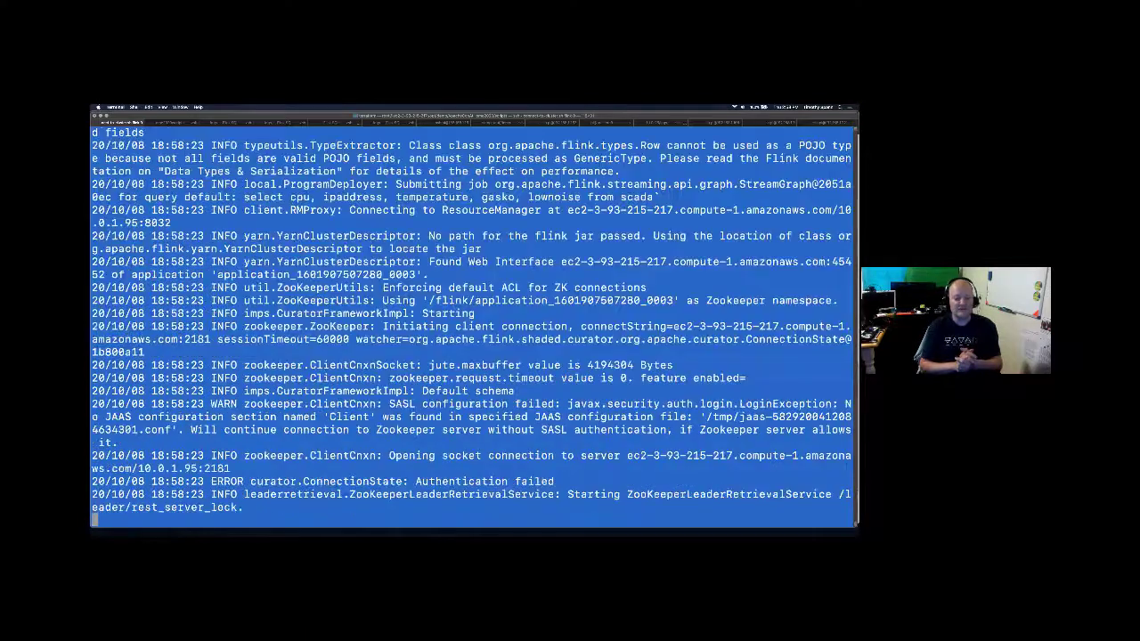
Step: Switch to the Flink Global Dashboard, open the running scada query job, and examine the details of its Kafka source task
{"action": "key", "text": "super+Tab"}
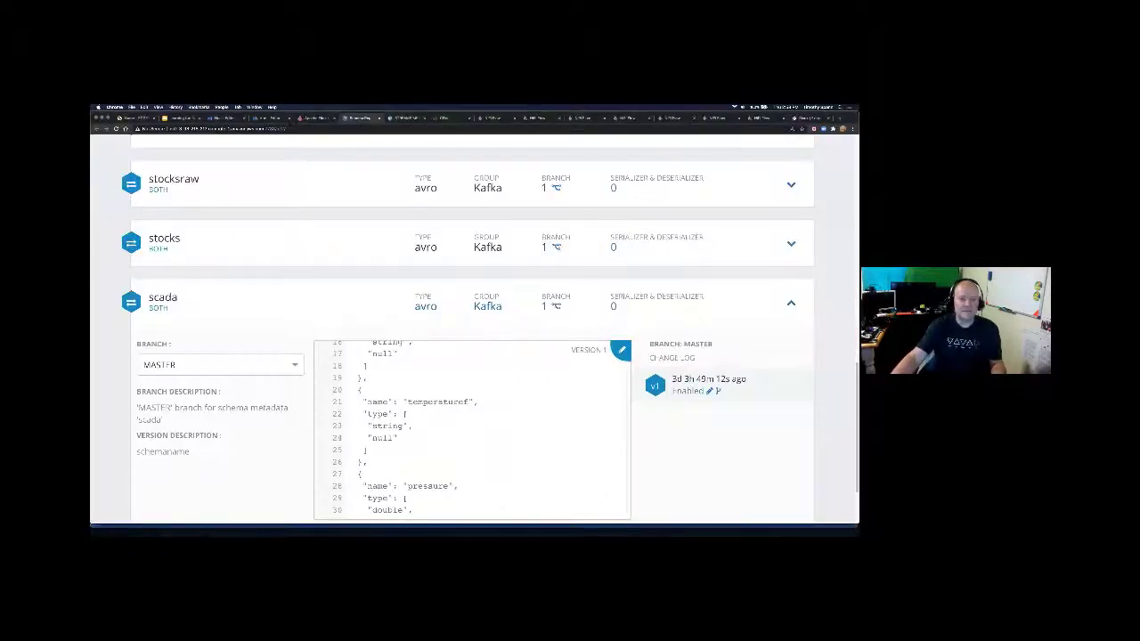
{"action": "left_click", "coordinate": [301, 120]}
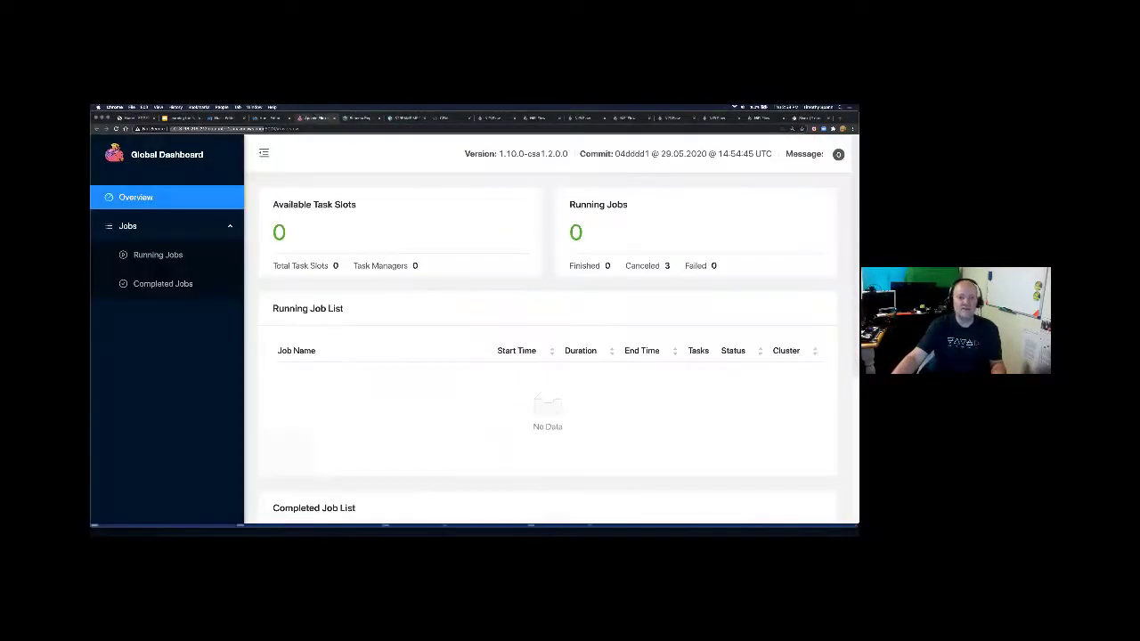
{"action": "left_click", "coordinate": [158, 255]}
{"action": "left_click", "coordinate": [108, 197]}
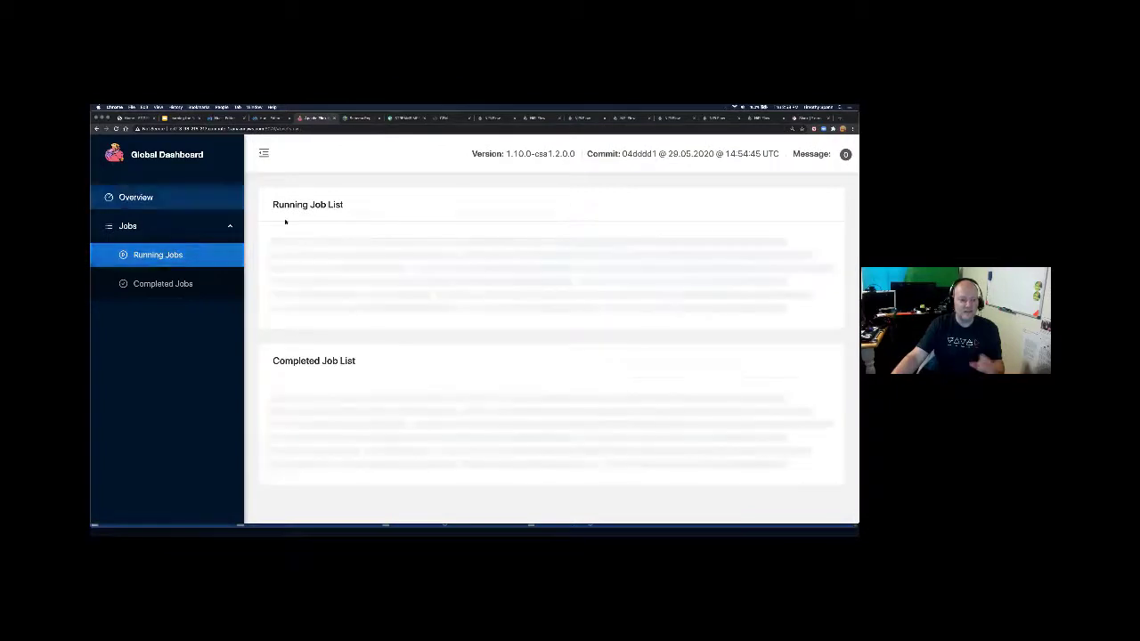
{"action": "left_click", "coordinate": [326, 398]}
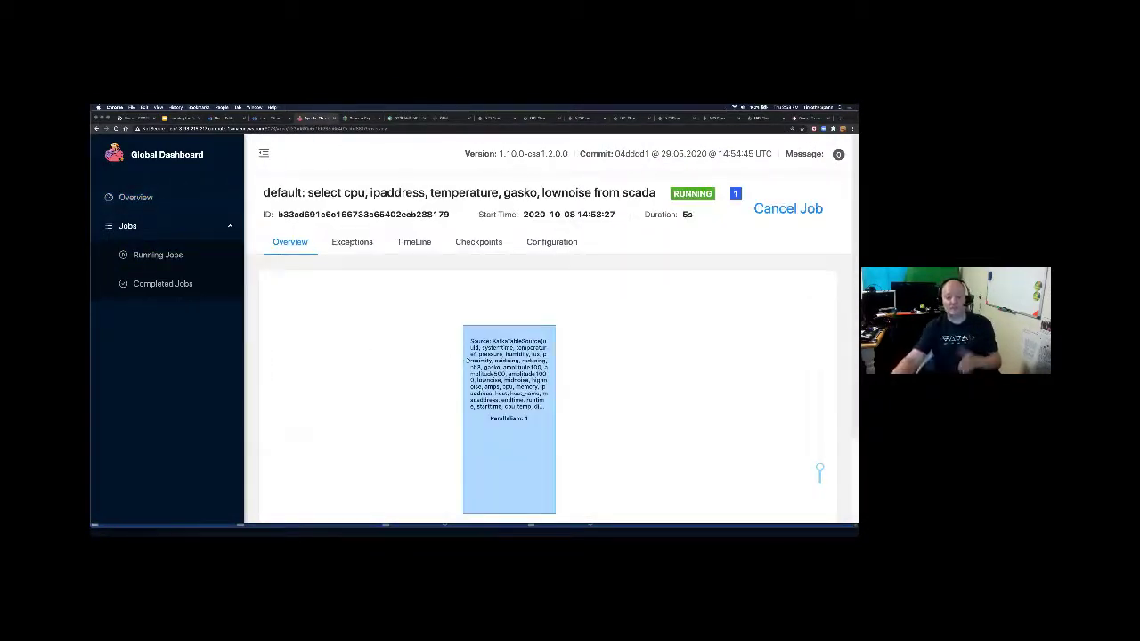
{"action": "left_click", "coordinate": [469, 361]}
{"action": "scroll", "coordinate": [569, 357], "scroll_direction": "down", "scroll_amount": 2}
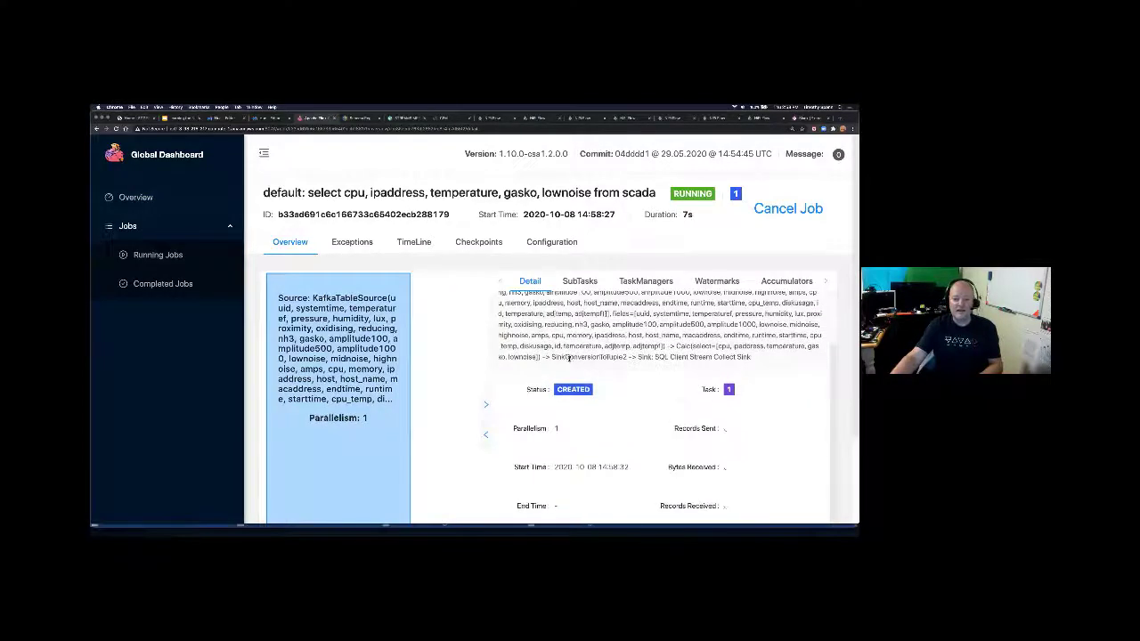
Step: Check the Kafka source task in the Flink dashboard, return to the Flink SQL client, and page back through the scada results to page 114
{"action": "scroll", "coordinate": [763, 375], "scroll_direction": "down", "scroll_amount": 3}
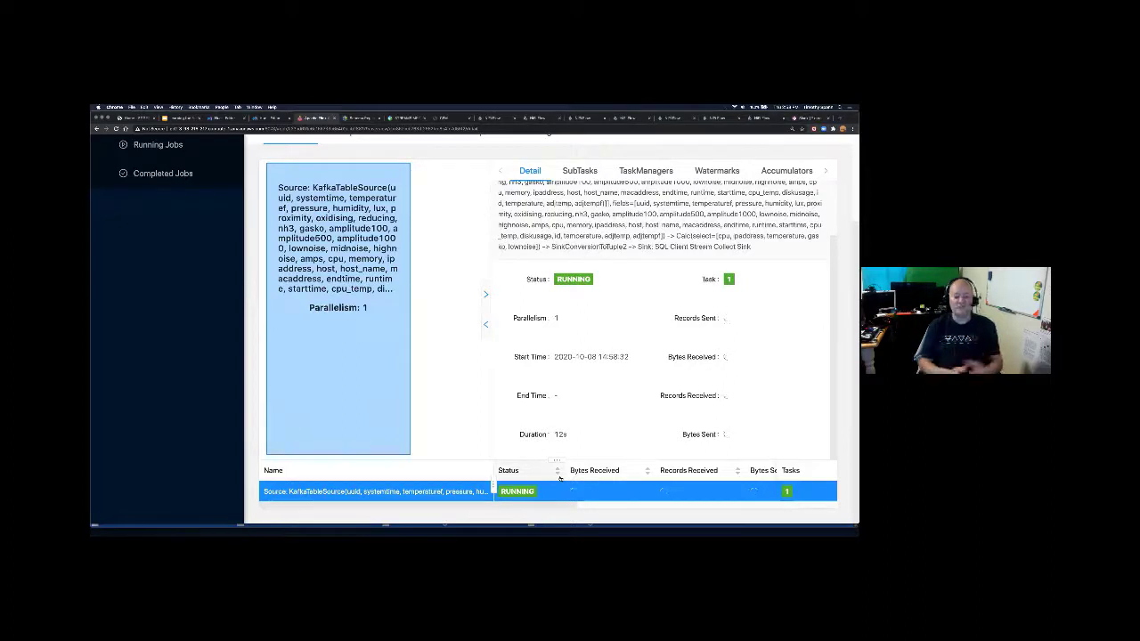
{"action": "key", "text": "super+Tab"}
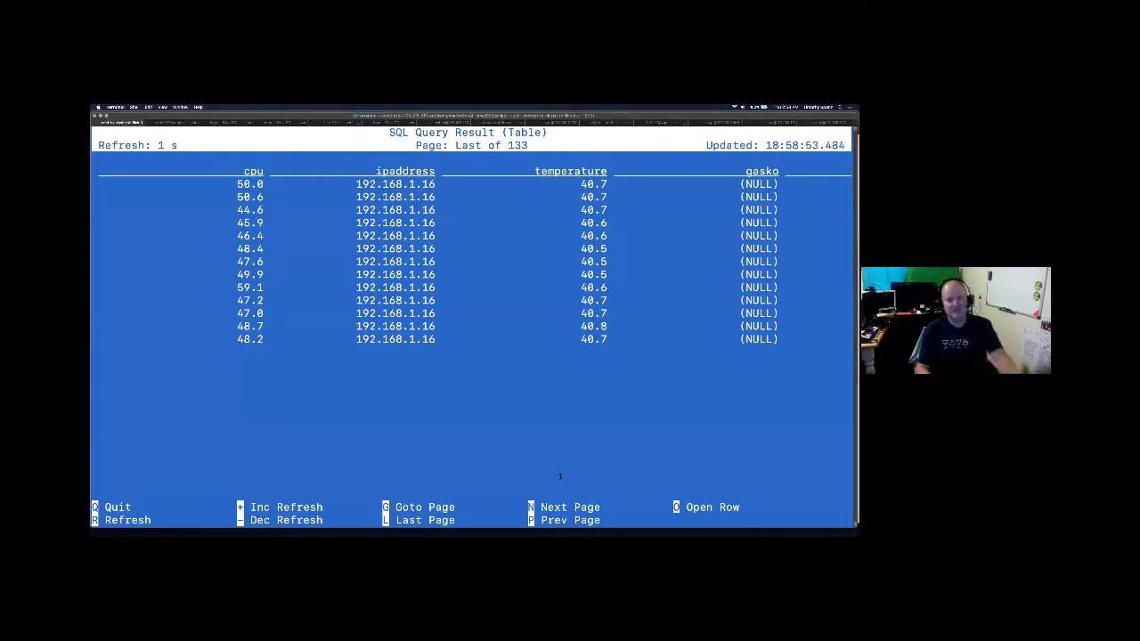
{"action": "key", "text": "p"}
{"action": "key", "text": "p"}
{"action": "key", "text": "p"}
{"action": "key", "text": "p"}
{"action": "key", "text": "p"}
{"action": "key", "text": "p"}
{"action": "key", "text": "p"}
{"action": "key", "text": "p"}
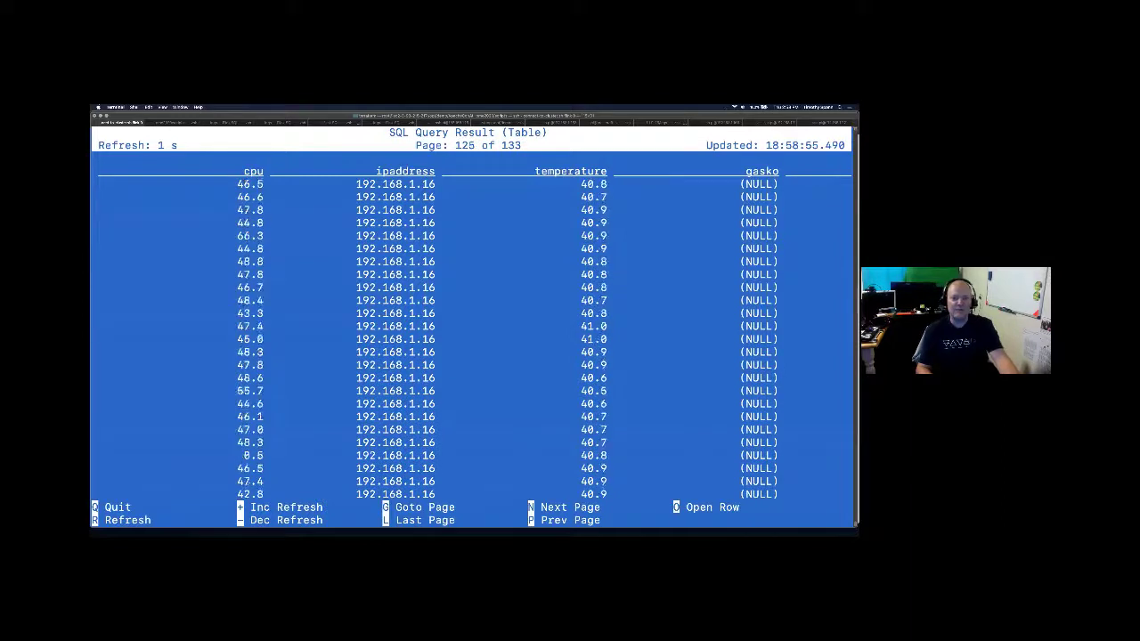
{"action": "key", "text": "p"}
{"action": "key", "text": "p"}
{"action": "key", "text": "p"}
{"action": "key", "text": "p"}
{"action": "key", "text": "p"}
{"action": "key", "text": "p"}
{"action": "key", "text": "p"}
{"action": "key", "text": "p"}
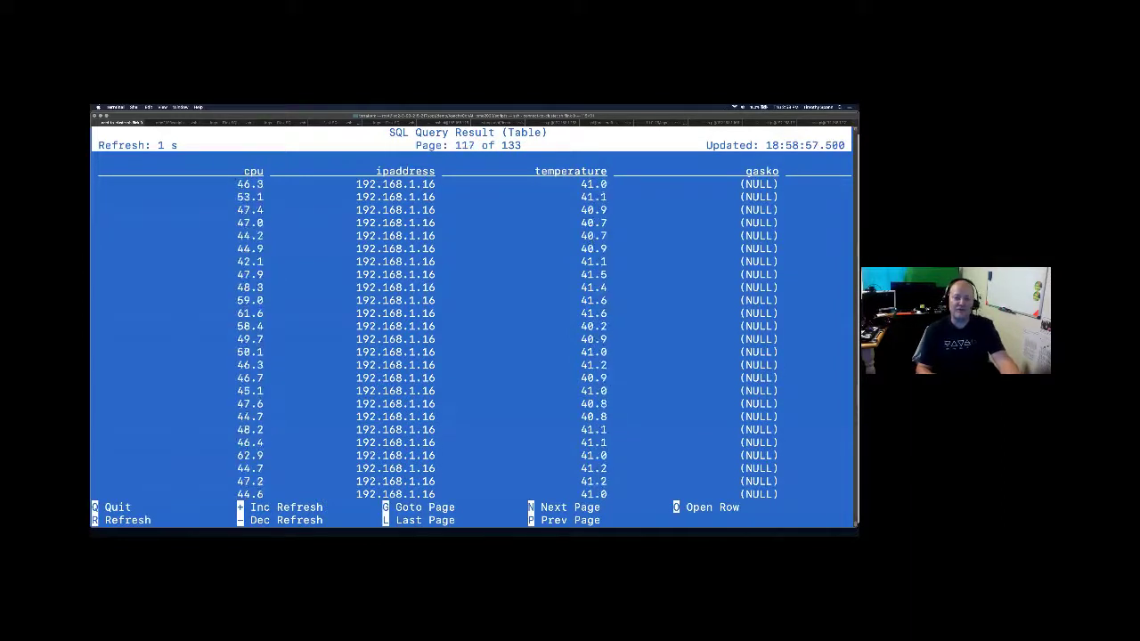
{"action": "key", "text": "p"}
{"action": "key", "text": "p"}
{"action": "key", "text": "p"}
Step: Open the row summary for the fifth scada record on this page, review its fields, and return to the result table
{"action": "key", "text": "Down"}
{"action": "key", "text": "Down"}
{"action": "key", "text": "Down"}
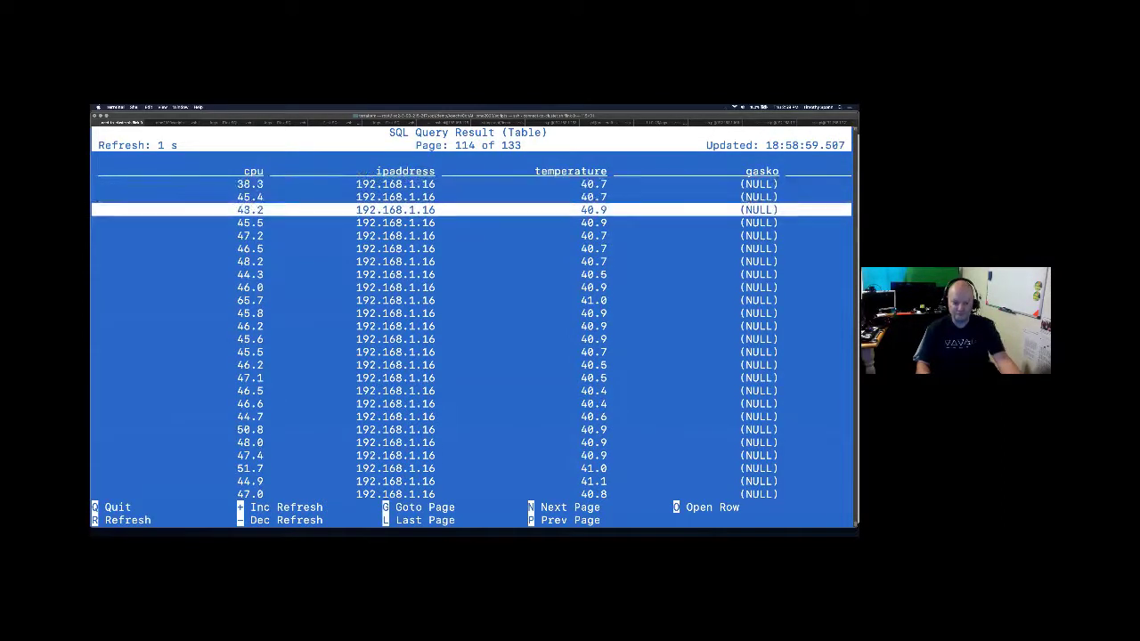
{"action": "key", "text": "Down"}
{"action": "key", "text": "Down"}
{"action": "key", "text": "o"}
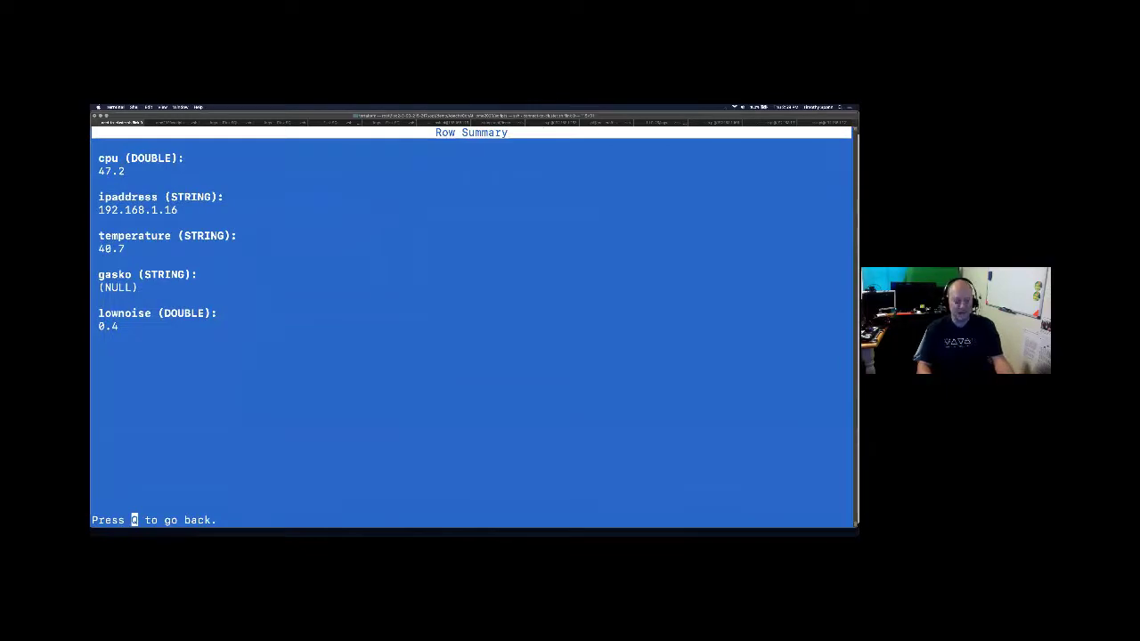
{"action": "key", "text": "q"}
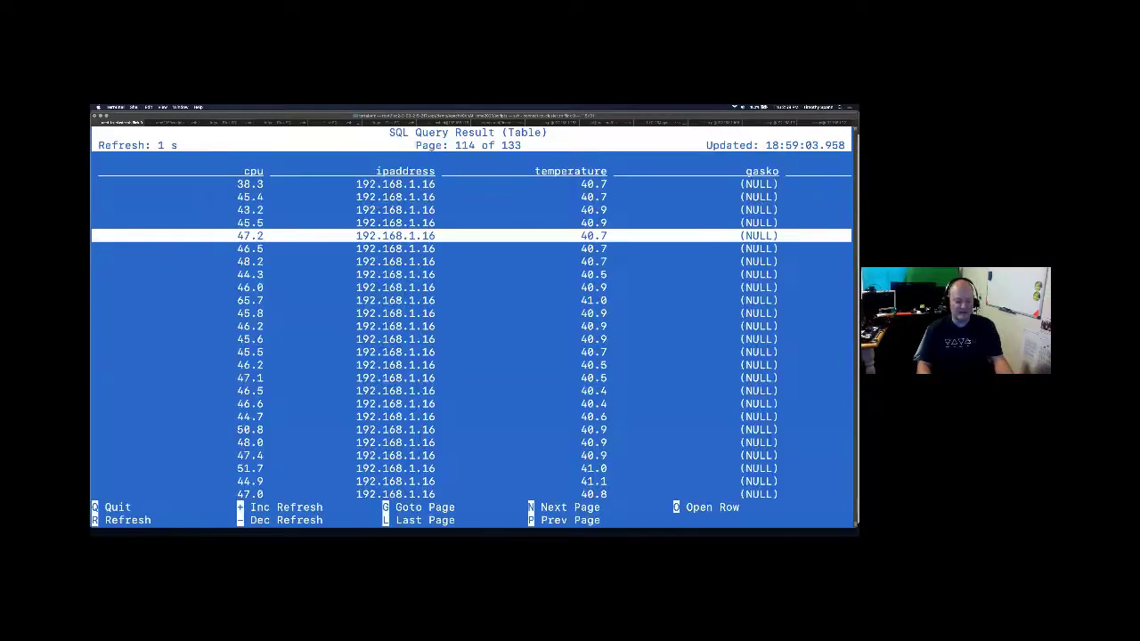
Step: Quit the scada query results and run the Flink query "select * from breakout;"
{"action": "type", "text": "q"}
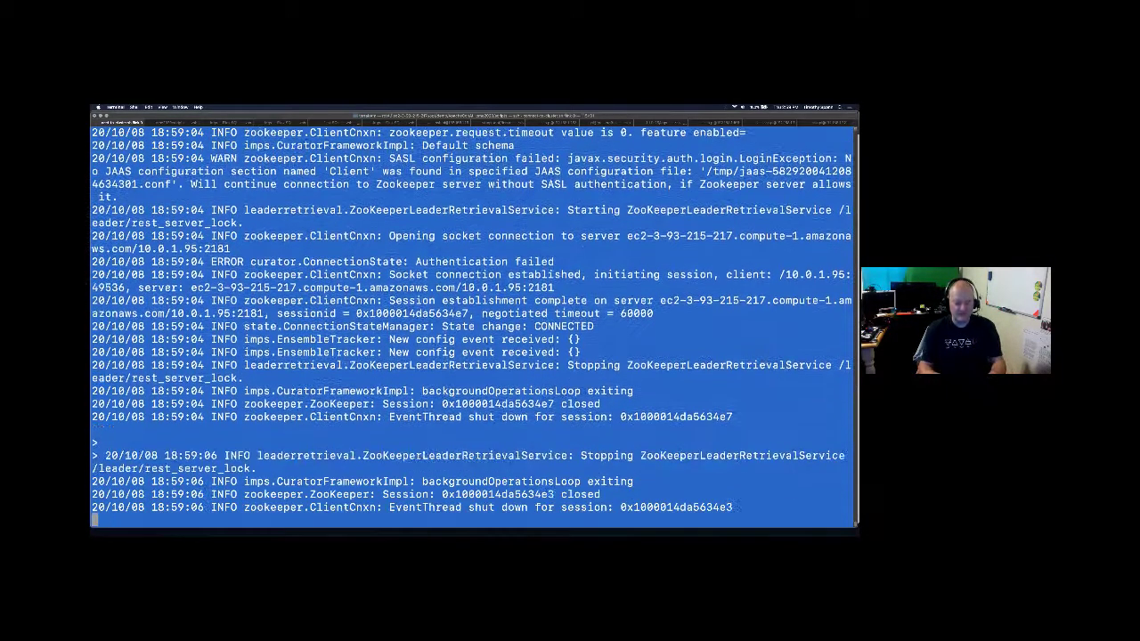
{"action": "type", "text": "select * from "}
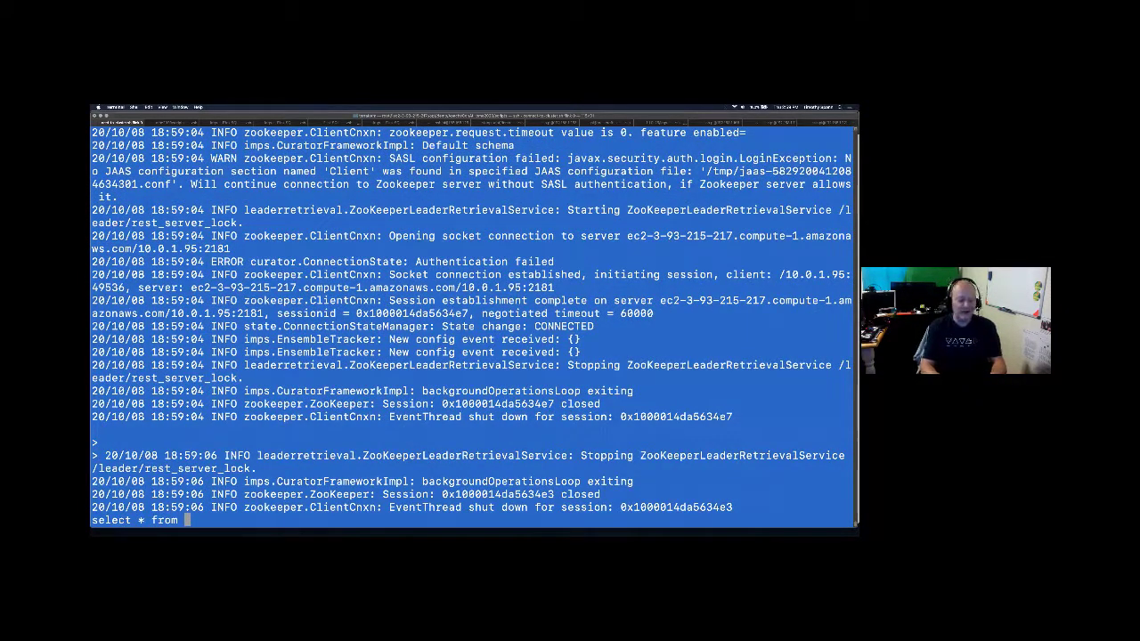
{"action": "type", "text": "breakout;"}
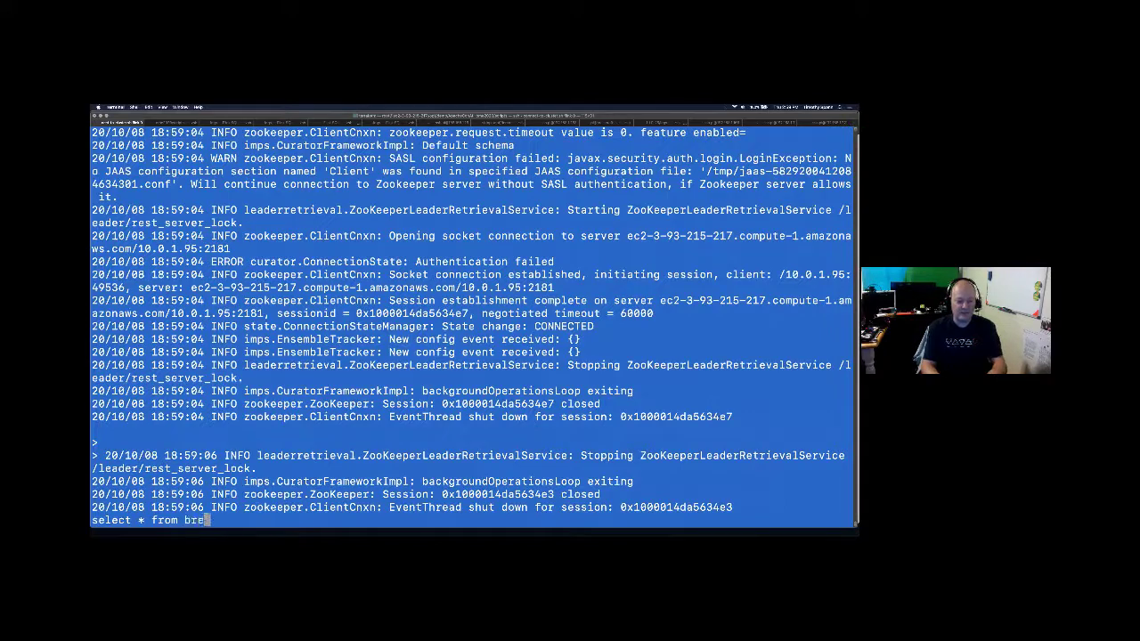
{"action": "key", "text": "Return"}
Step: Switch to the Flink Global Dashboard and review the running and completed job lists on its overview
{"action": "key", "text": "super+Tab"}
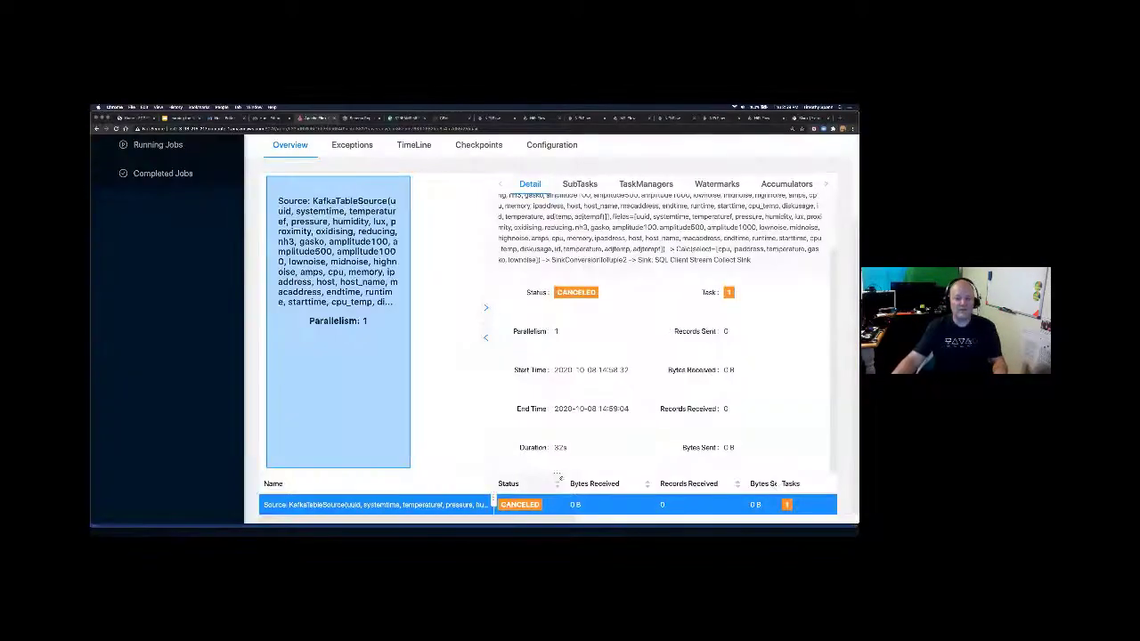
{"action": "scroll", "coordinate": [485, 336], "scroll_direction": "up", "scroll_amount": 3}
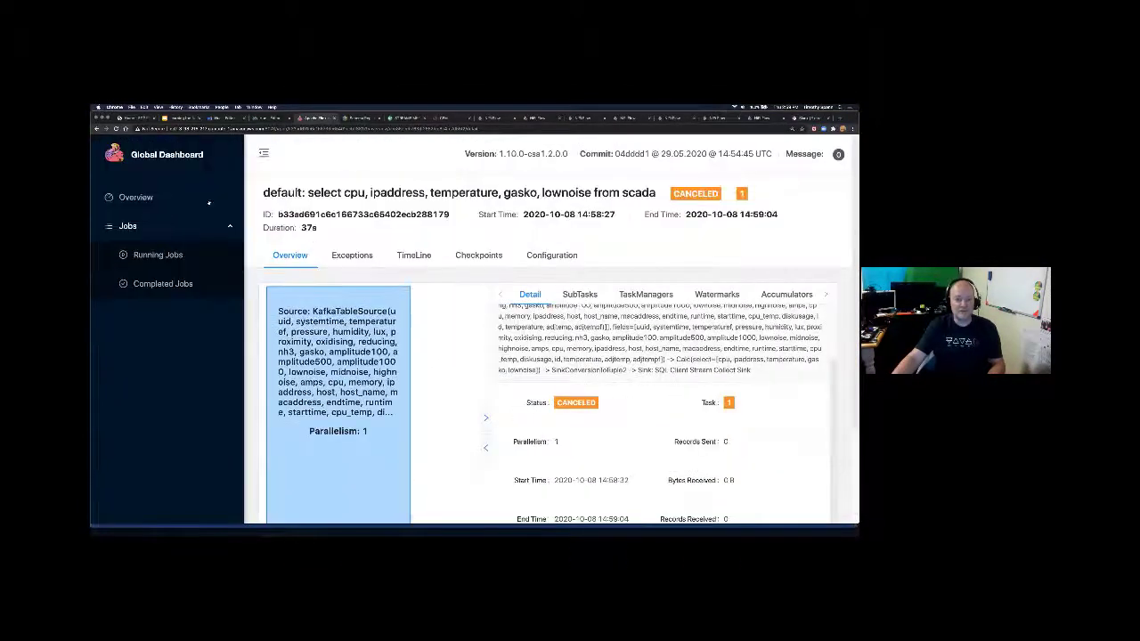
{"action": "left_click", "coordinate": [135, 197]}
{"action": "scroll", "coordinate": [470, 333], "scroll_direction": "down", "scroll_amount": 5}
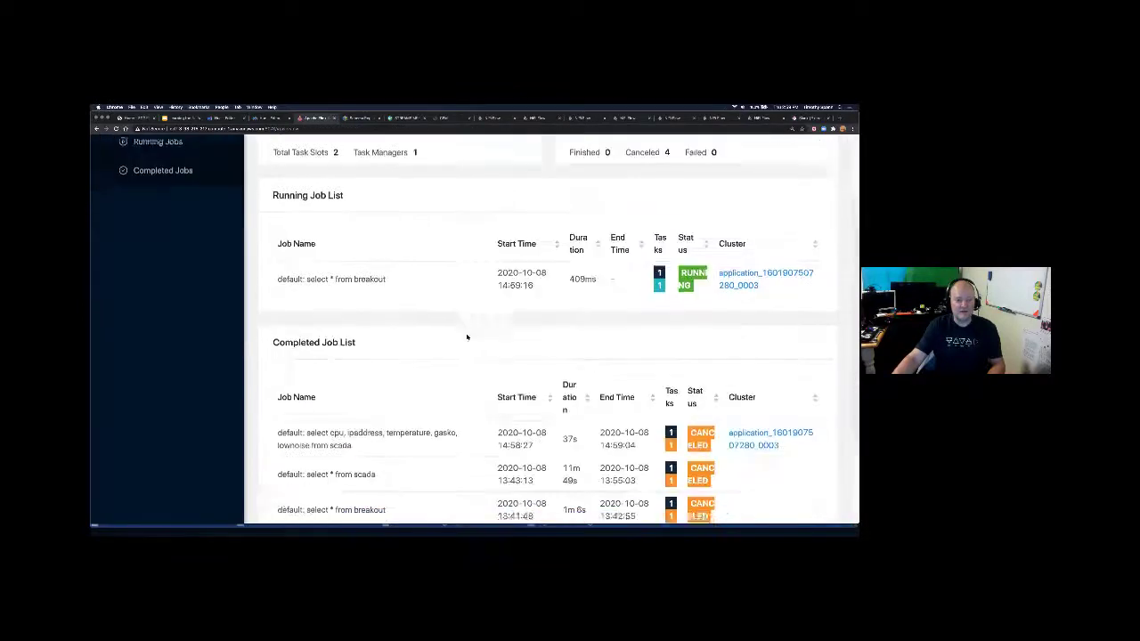
{"action": "scroll", "coordinate": [450, 330], "scroll_direction": "up", "scroll_amount": 5}
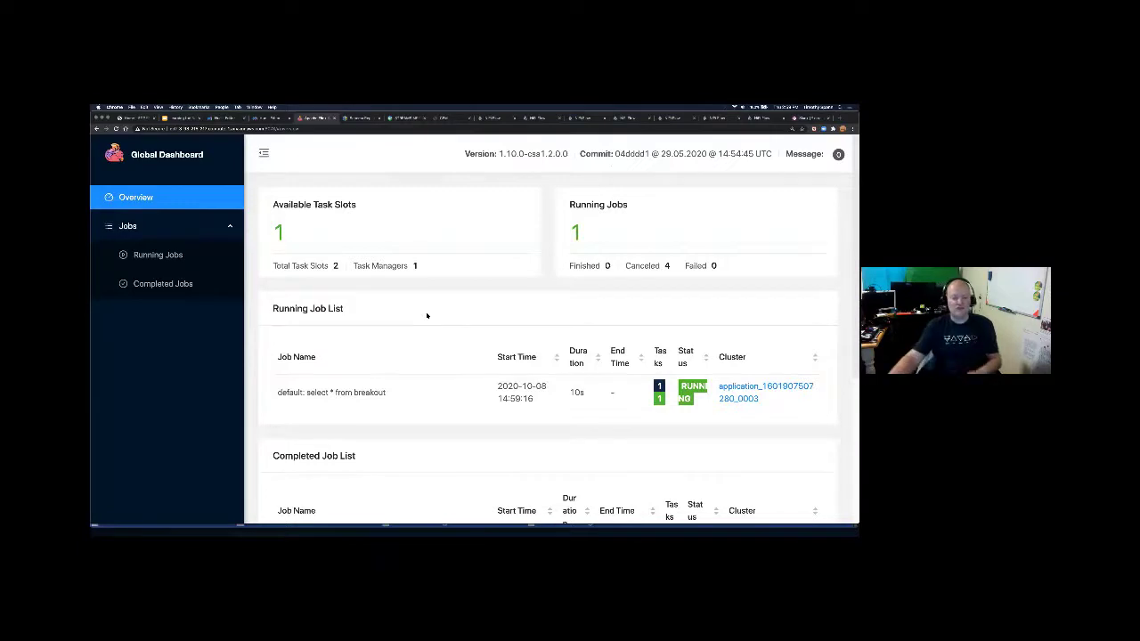
{"action": "scroll", "coordinate": [427, 315], "scroll_direction": "down", "scroll_amount": 5}
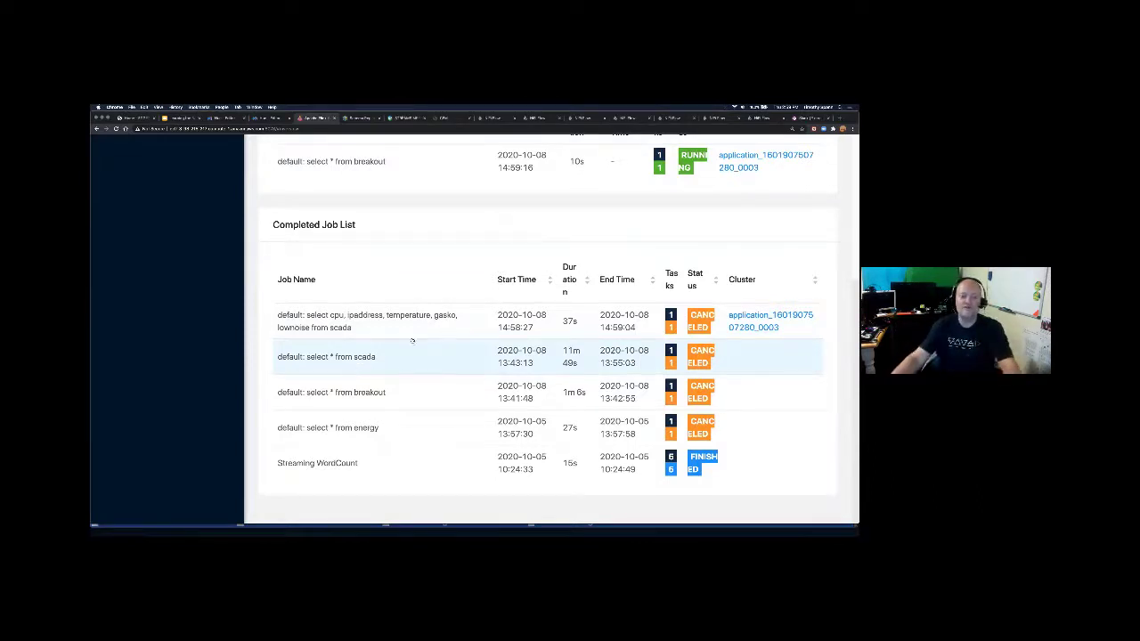
{"action": "scroll", "coordinate": [412, 340], "scroll_direction": "up", "scroll_amount": 5}
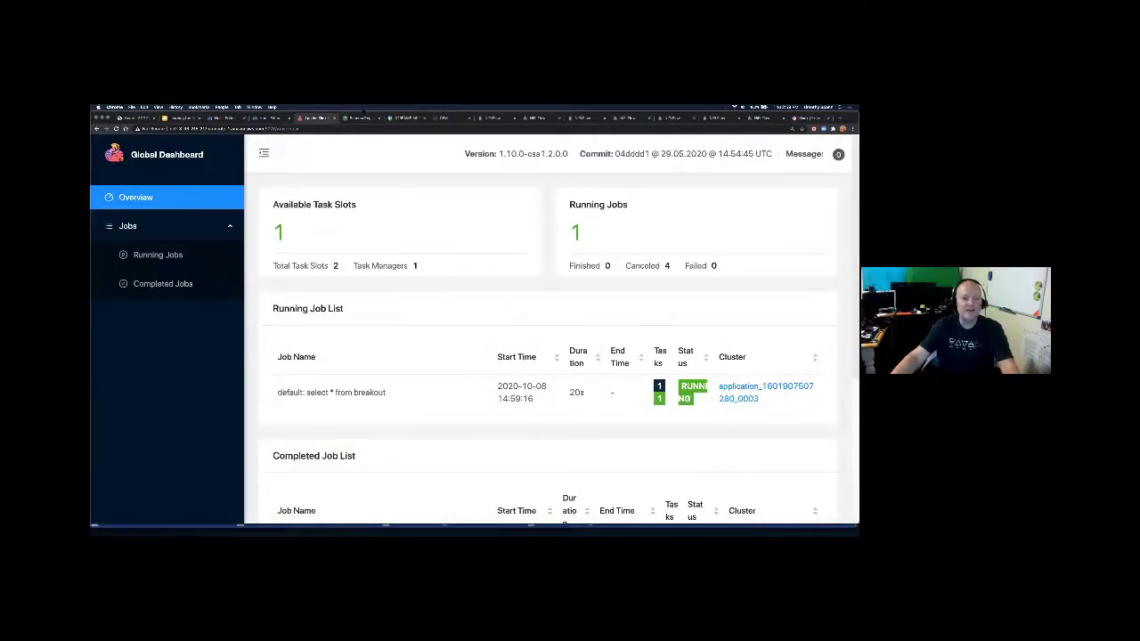
Step: Switch to Schema Registry and browse both pages of the schema list, returning to page 1
{"action": "left_click", "coordinate": [356, 120]}
{"action": "scroll", "coordinate": [336, 277], "scroll_direction": "up", "scroll_amount": 10}
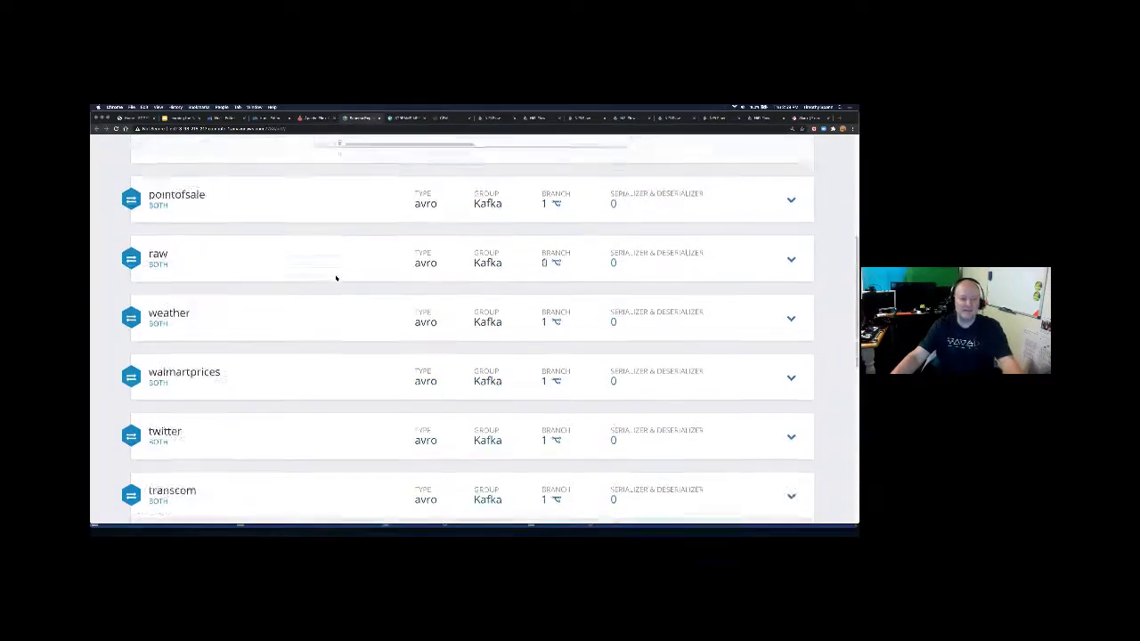
{"action": "scroll", "coordinate": [316, 258], "scroll_direction": "up", "scroll_amount": 2}
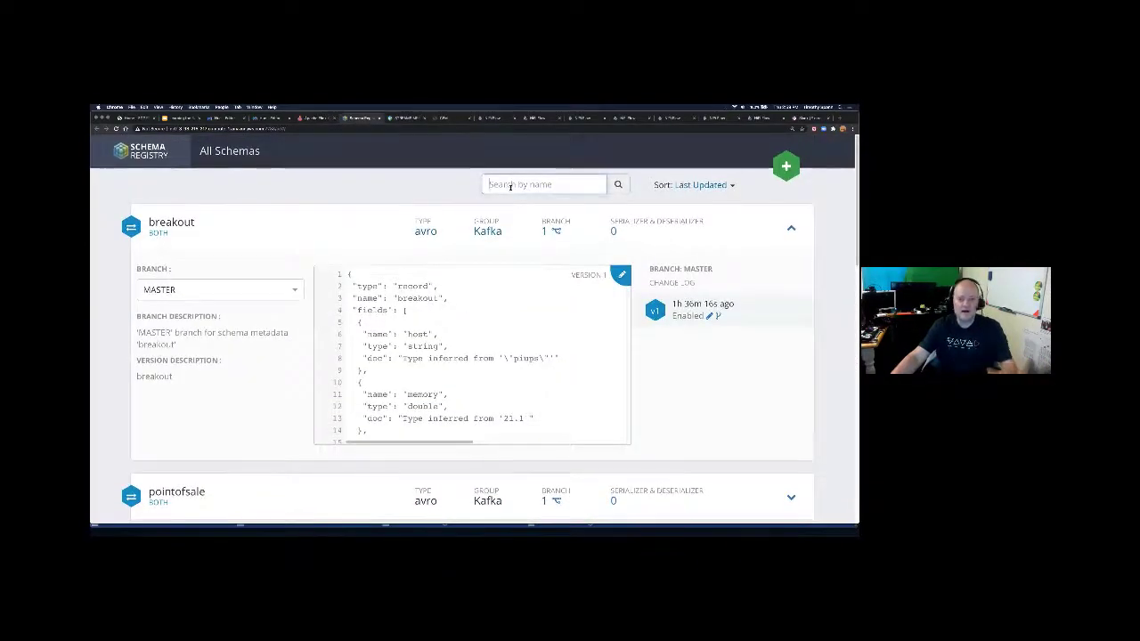
{"action": "scroll", "coordinate": [250, 283], "scroll_direction": "down", "scroll_amount": 10}
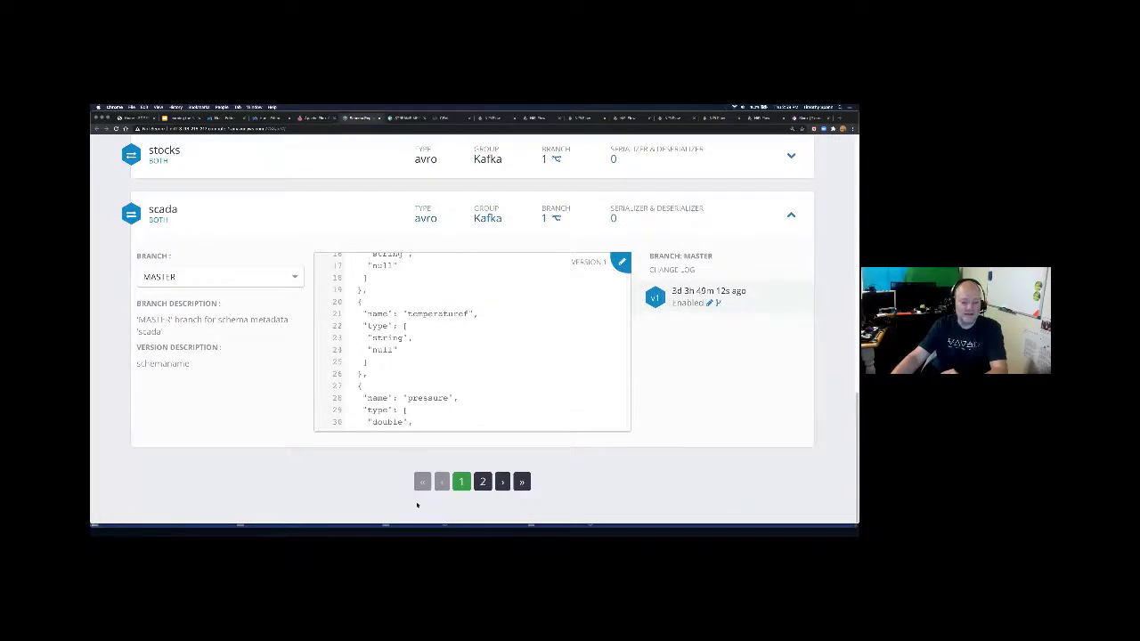
{"action": "left_click", "coordinate": [482, 482]}
{"action": "scroll", "coordinate": [316, 327], "scroll_direction": "up", "scroll_amount": 5}
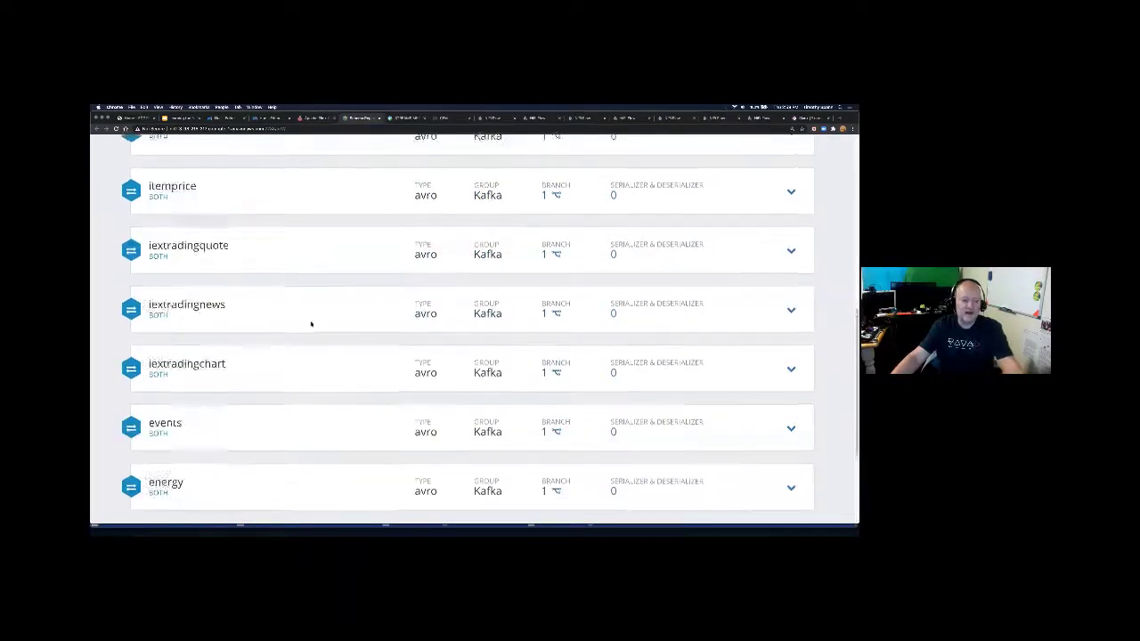
{"action": "scroll", "coordinate": [312, 323], "scroll_direction": "down", "scroll_amount": 6}
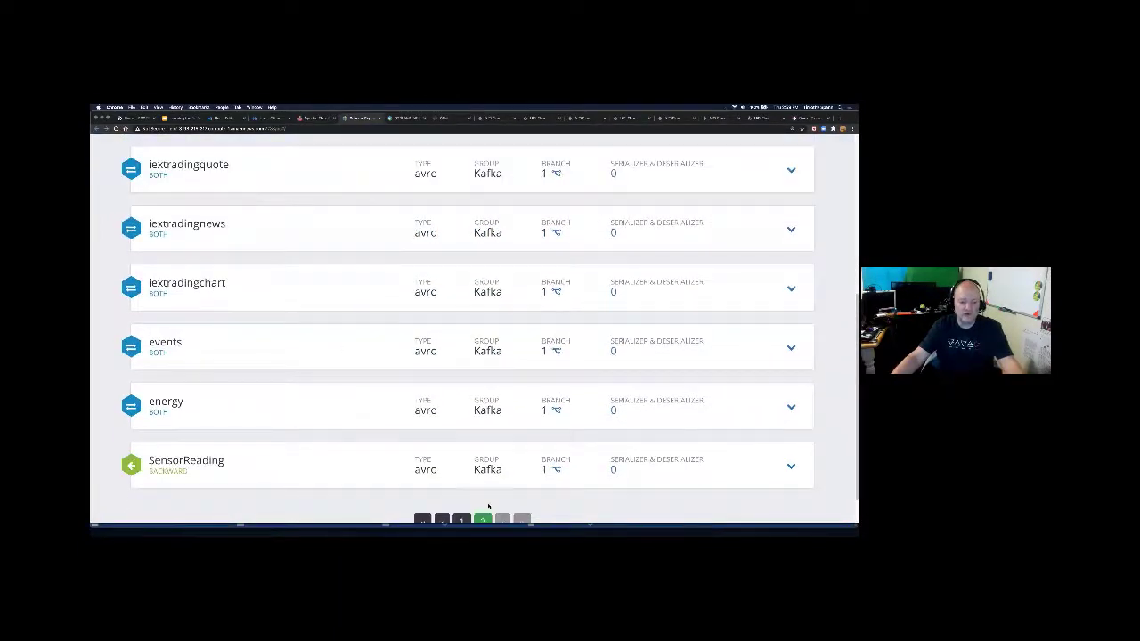
{"action": "scroll", "coordinate": [499, 463], "scroll_direction": "down", "scroll_amount": 1}
{"action": "left_click", "coordinate": [461, 481]}
{"action": "scroll", "coordinate": [379, 347], "scroll_direction": "up", "scroll_amount": 6}
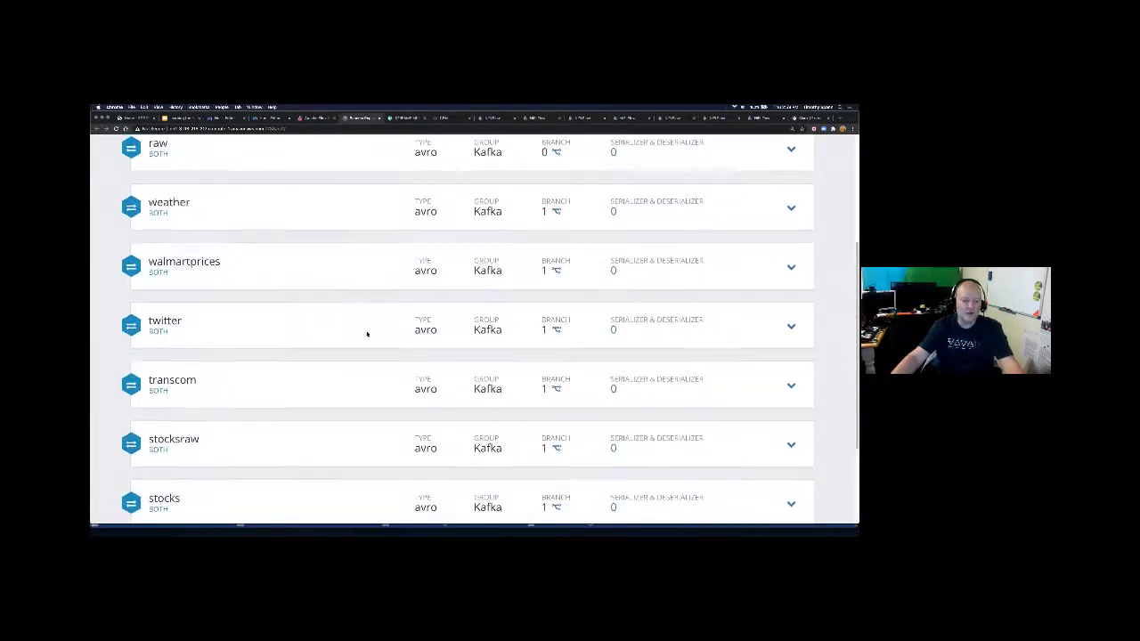
{"action": "scroll", "coordinate": [367, 335], "scroll_direction": "down", "scroll_amount": 6}
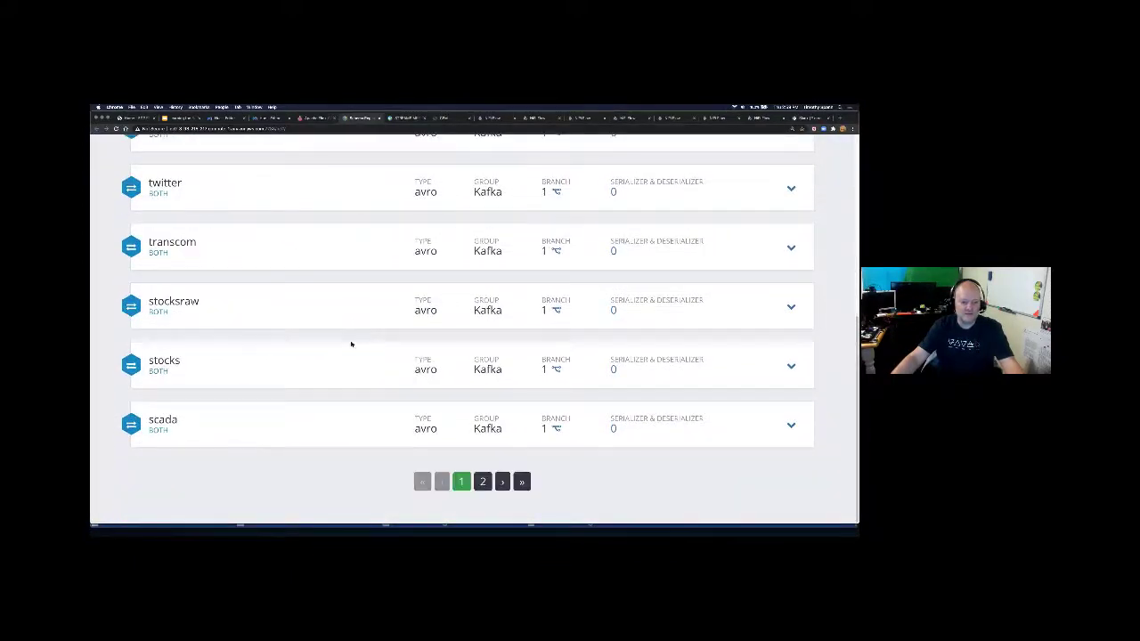
Step: Expand the scada schema and highlight the name and type definition of its lux field
{"action": "left_click", "coordinate": [186, 417]}
{"action": "scroll", "coordinate": [359, 356], "scroll_direction": "down", "scroll_amount": 4}
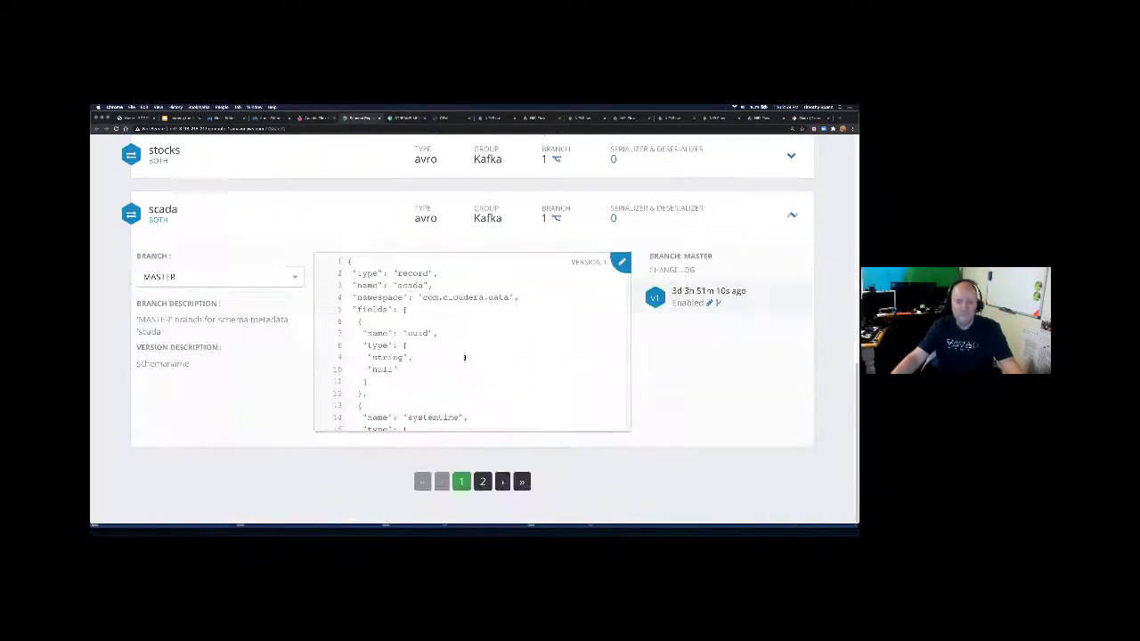
{"action": "scroll", "coordinate": [470, 366], "scroll_direction": "down", "scroll_amount": 5}
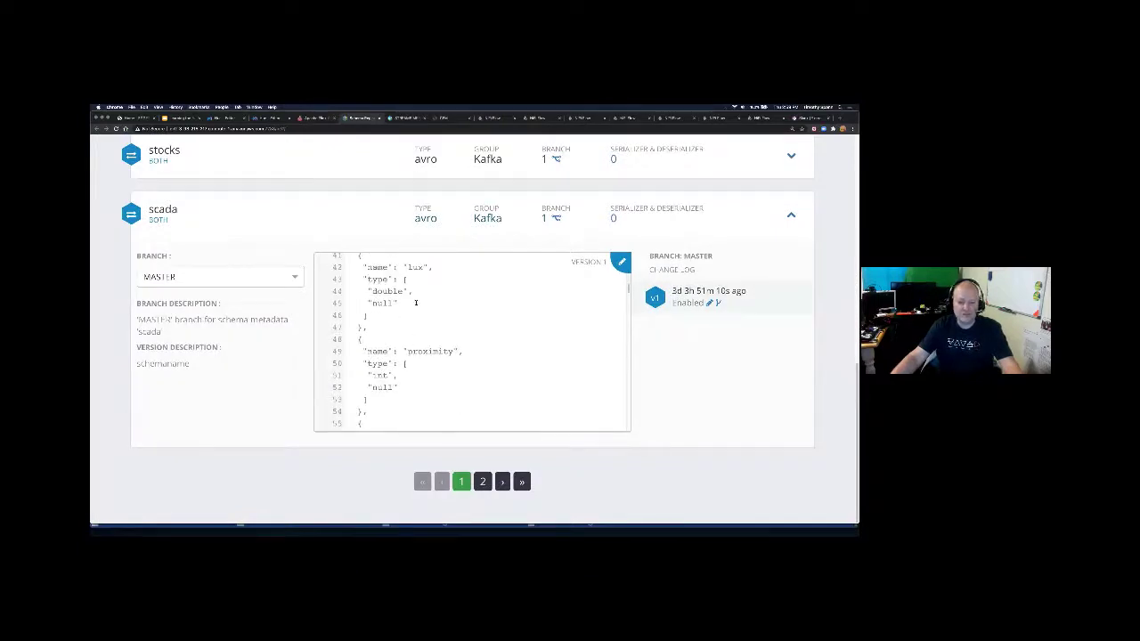
{"action": "left_click_drag", "start_coordinate": [415, 302], "coordinate": [343, 266]}
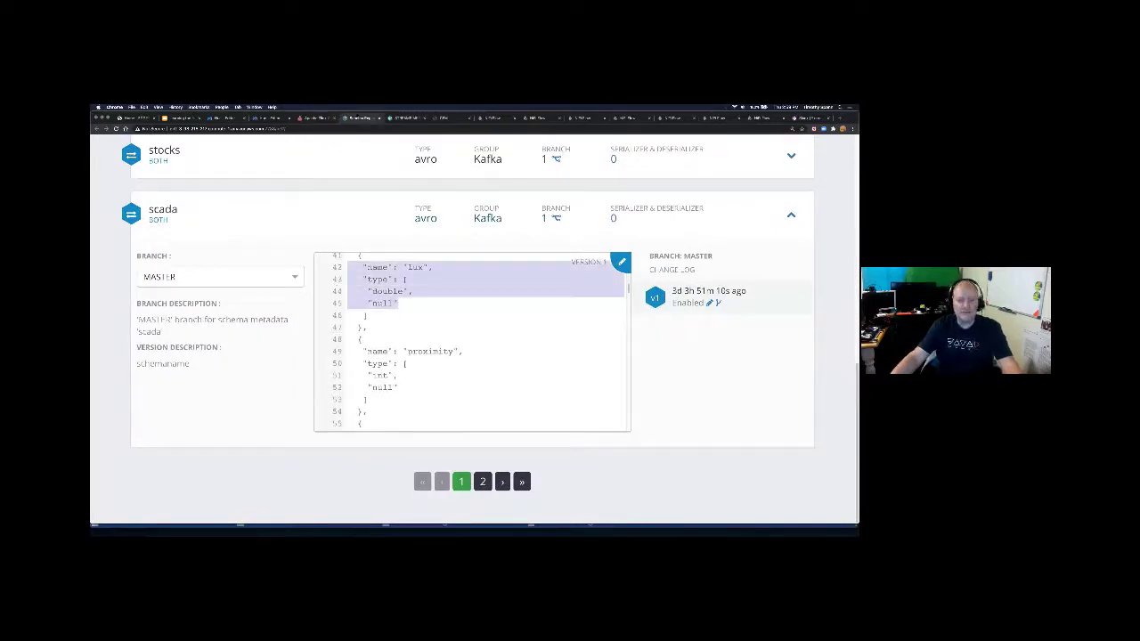
Step: Return to the Flink SQL client, open the row summary for the fourth breakout record on the last page, and close it after review
{"action": "left_click", "coordinate": [316, 117]}
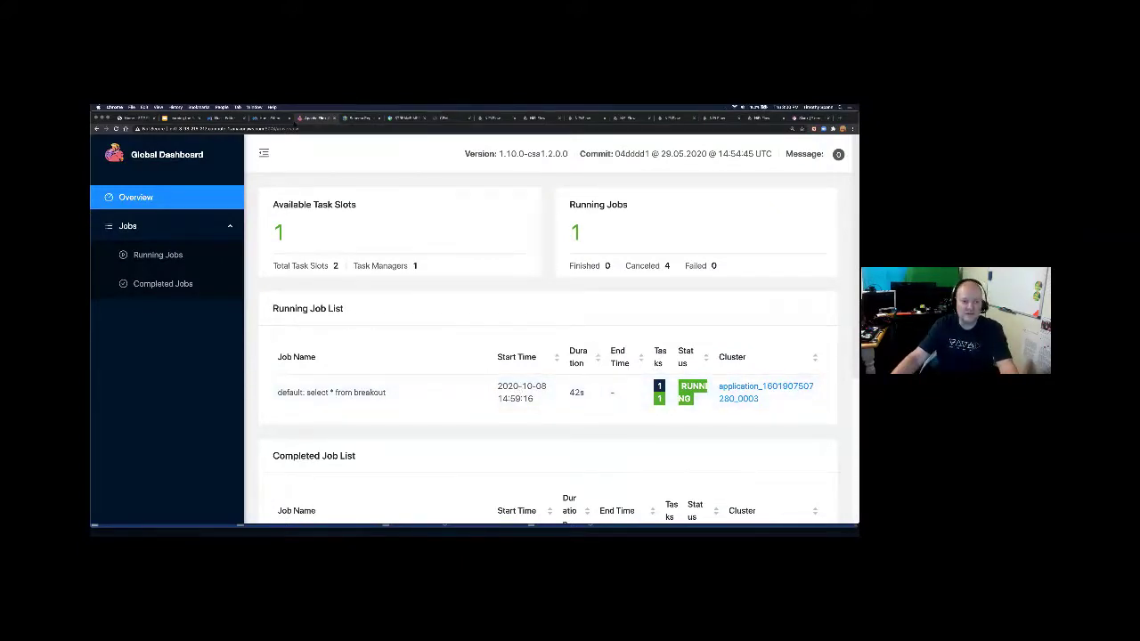
{"action": "key", "text": "super+Tab"}
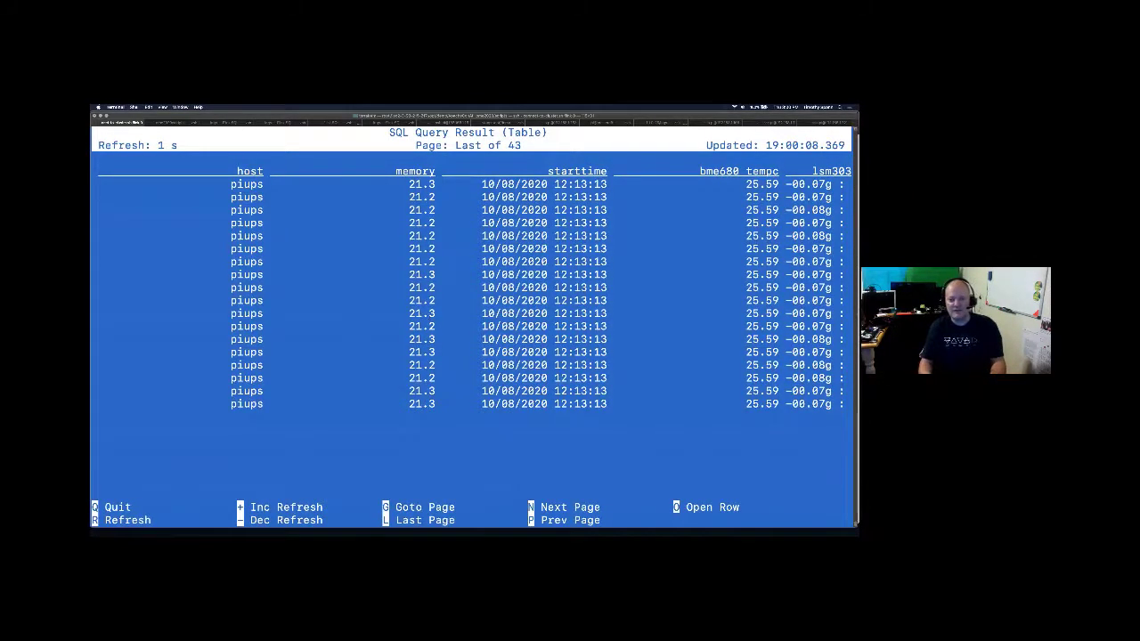
{"action": "key", "text": "Down"}
{"action": "key", "text": "Down"}
{"action": "key", "text": "Down"}
{"action": "key", "text": "Down"}
{"action": "key", "text": "o"}
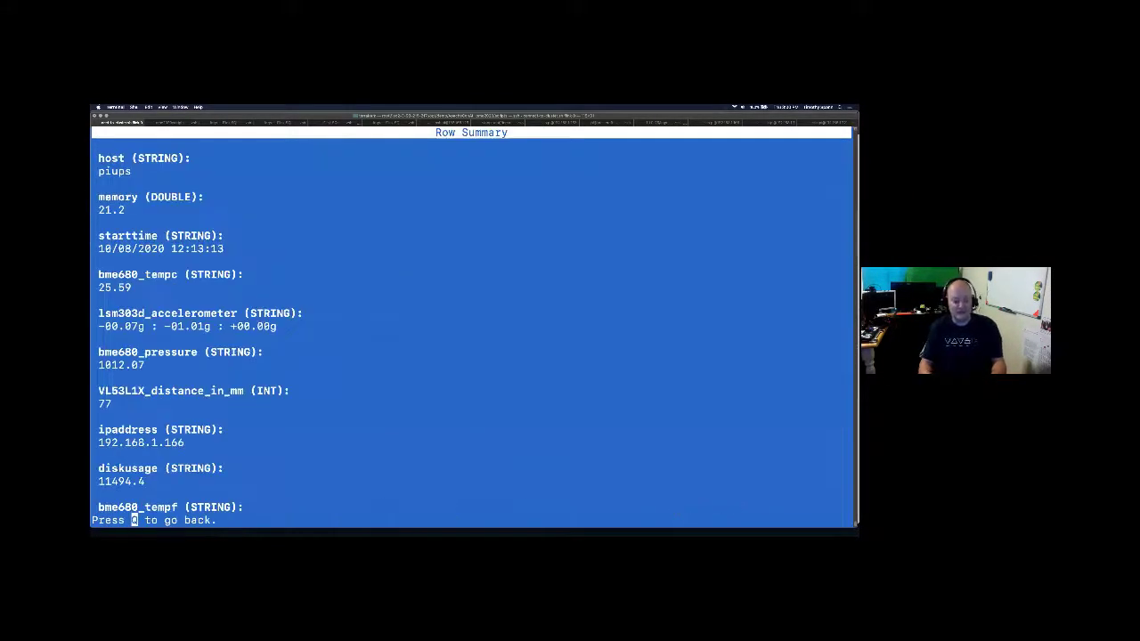
{"action": "key", "text": "q"}
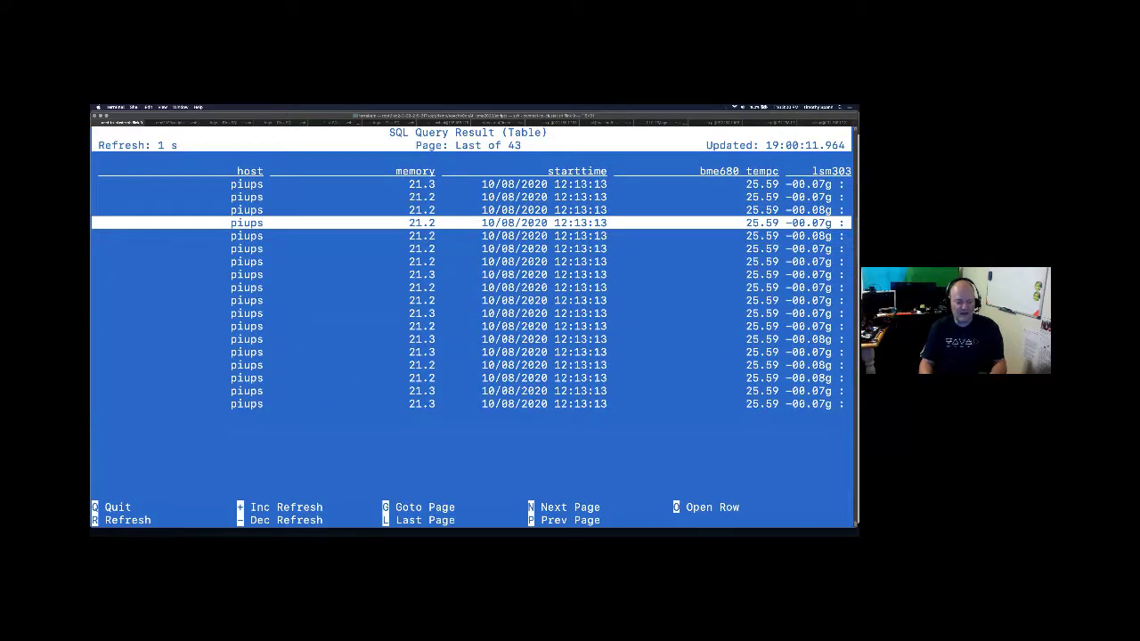
{"action": "key", "text": "q"}
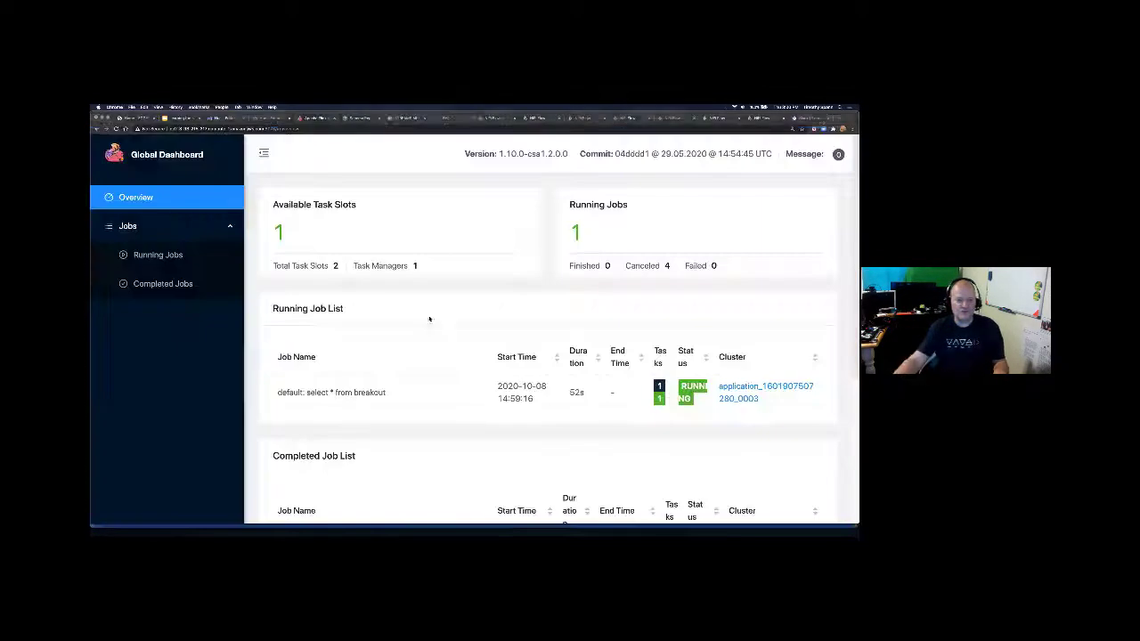
Step: Switch to the NiFi Shelf Devices flow and look over the Retail Device IIoT routing and its outgoing queues
{"action": "key", "text": "super+Tab"}
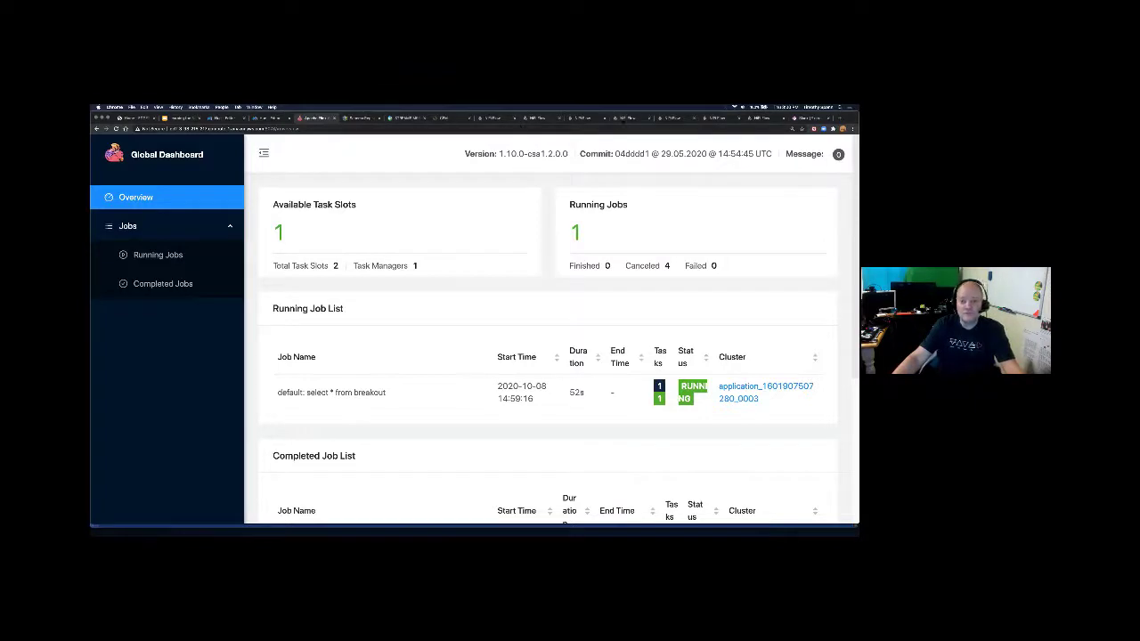
{"action": "left_click", "coordinate": [764, 119]}
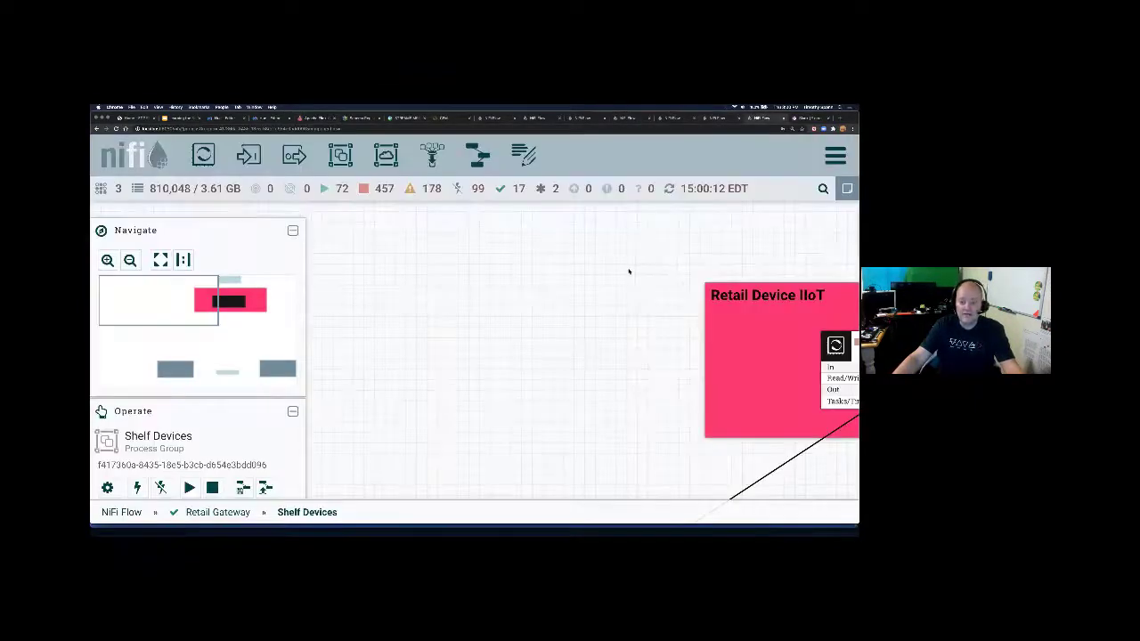
{"action": "left_click_drag", "start_coordinate": [629, 272], "coordinate": [425, 255]}
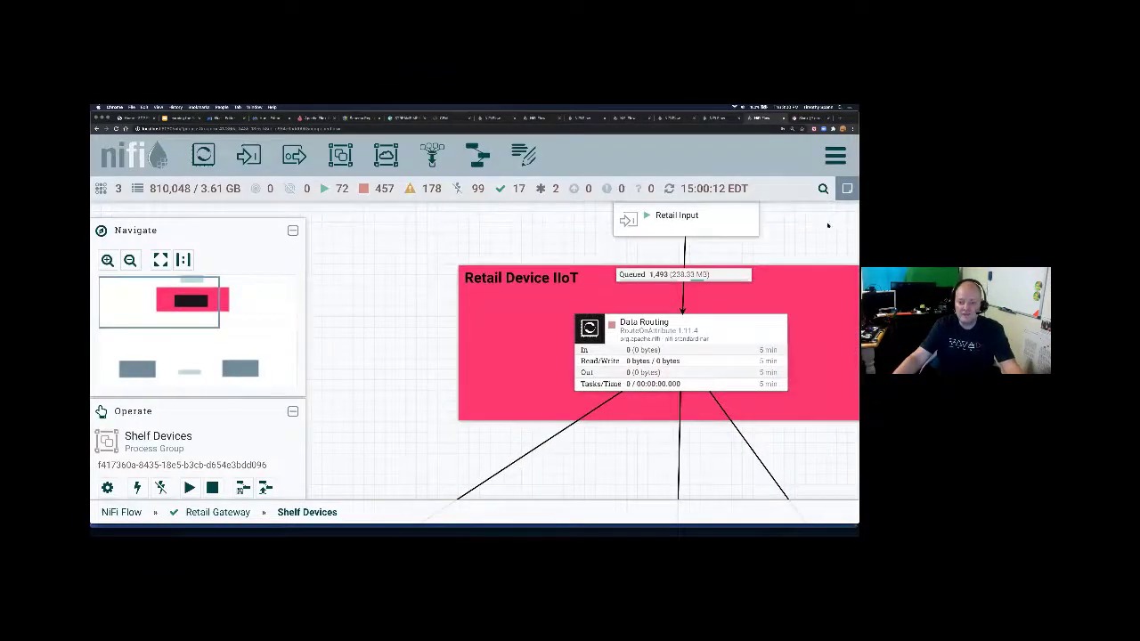
{"action": "left_click_drag", "start_coordinate": [825, 232], "coordinate": [717, 153]}
{"action": "left_click_drag", "start_coordinate": [777, 438], "coordinate": [795, 347]}
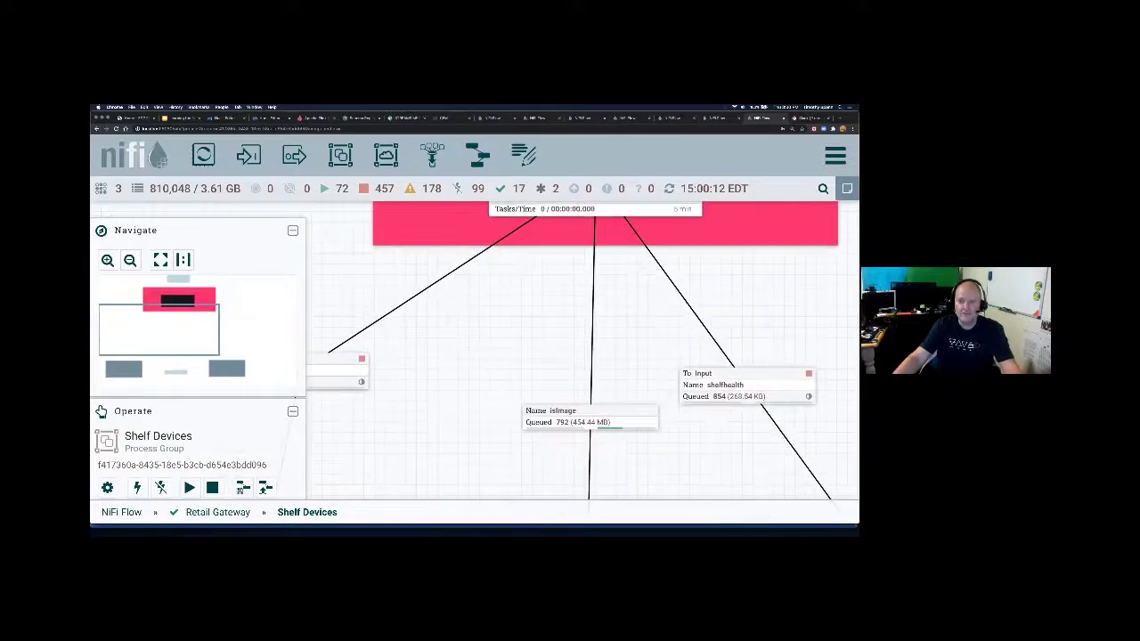
Step: Switch to the Sensors MQTT flow, start the schema set processor, and refresh the flow's statistics
{"action": "left_click", "coordinate": [716, 118]}
{"action": "left_click_drag", "start_coordinate": [532, 350], "coordinate": [324, 311]}
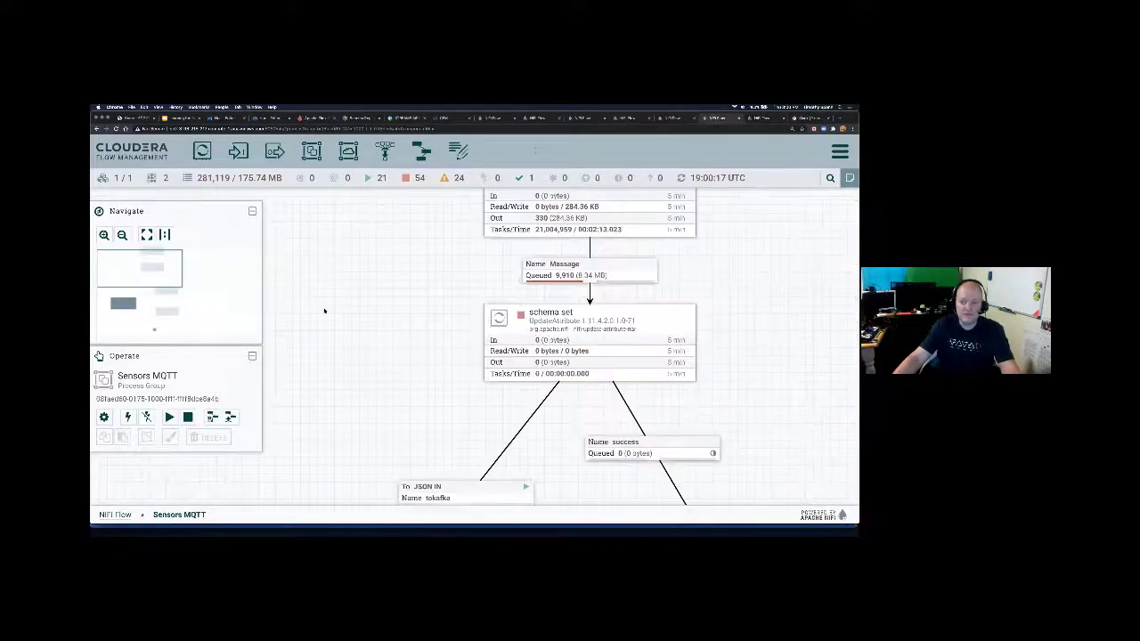
{"action": "left_click_drag", "start_coordinate": [530, 305], "coordinate": [514, 400]}
{"action": "left_click_drag", "start_coordinate": [749, 360], "coordinate": [633, 224]}
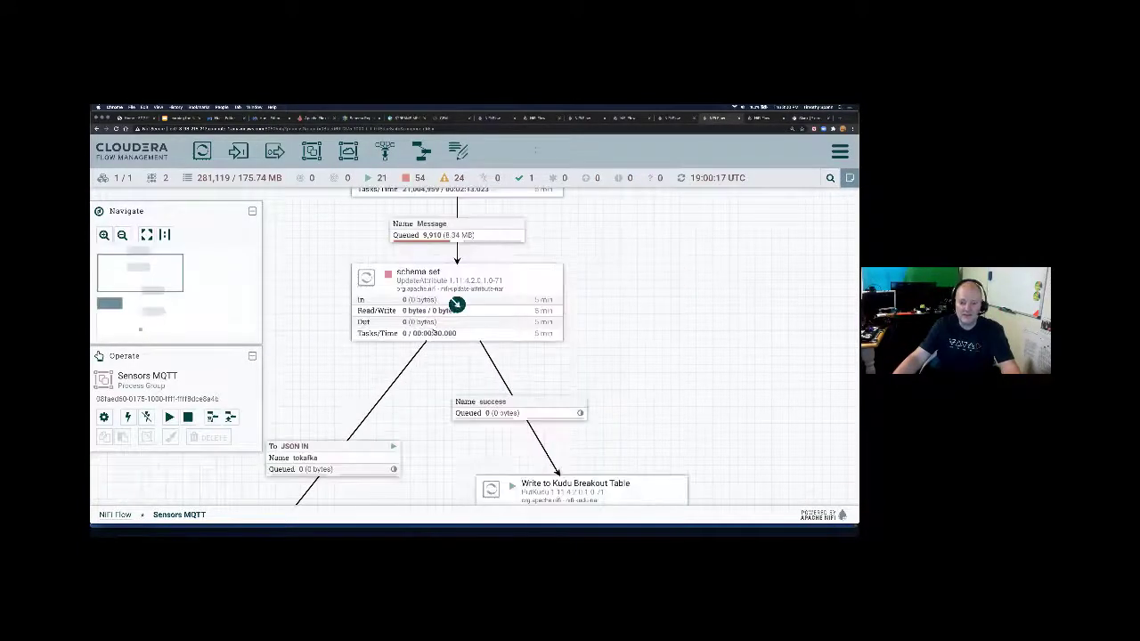
{"action": "right_click", "coordinate": [441, 300]}
{"action": "left_click", "coordinate": [464, 313]}
{"action": "right_click", "coordinate": [679, 243]}
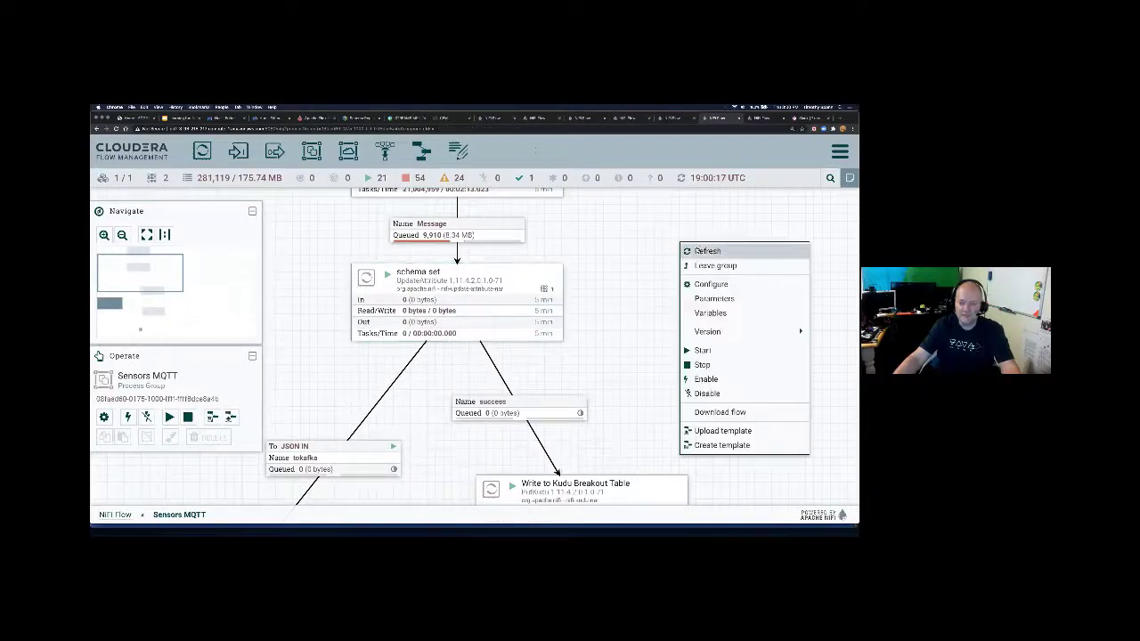
{"action": "left_click", "coordinate": [700, 251]}
Step: Review the properties of the ConsumeMQTT Breakout processor, including its topic filter, and close its details
{"action": "left_click_drag", "start_coordinate": [628, 244], "coordinate": [655, 318]}
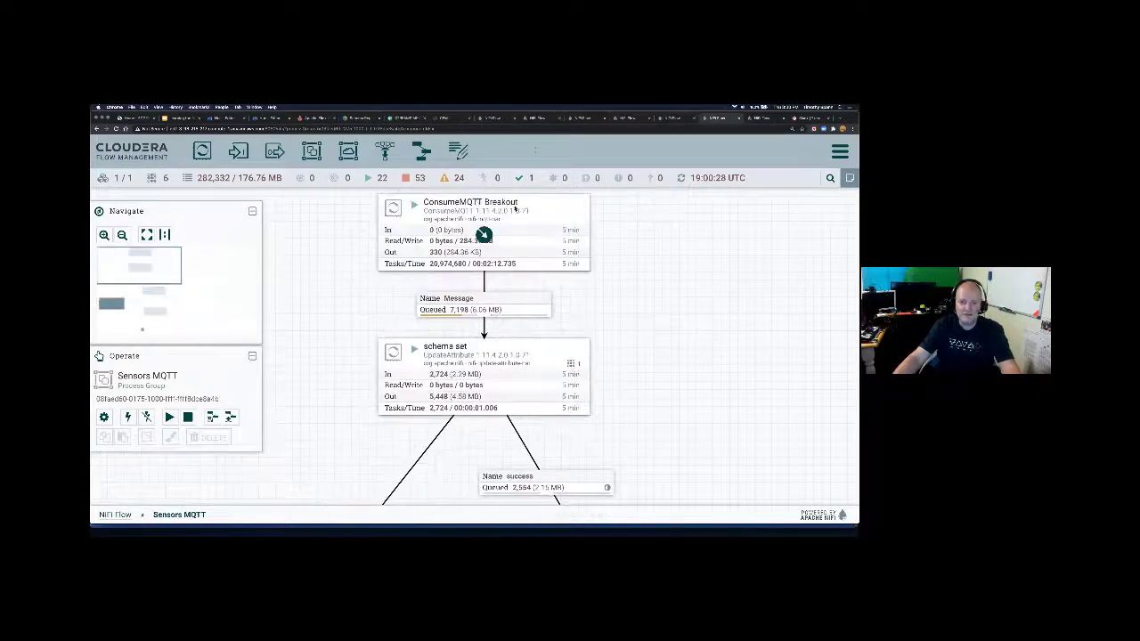
{"action": "right_click", "coordinate": [514, 209]}
{"action": "left_click", "coordinate": [538, 216]}
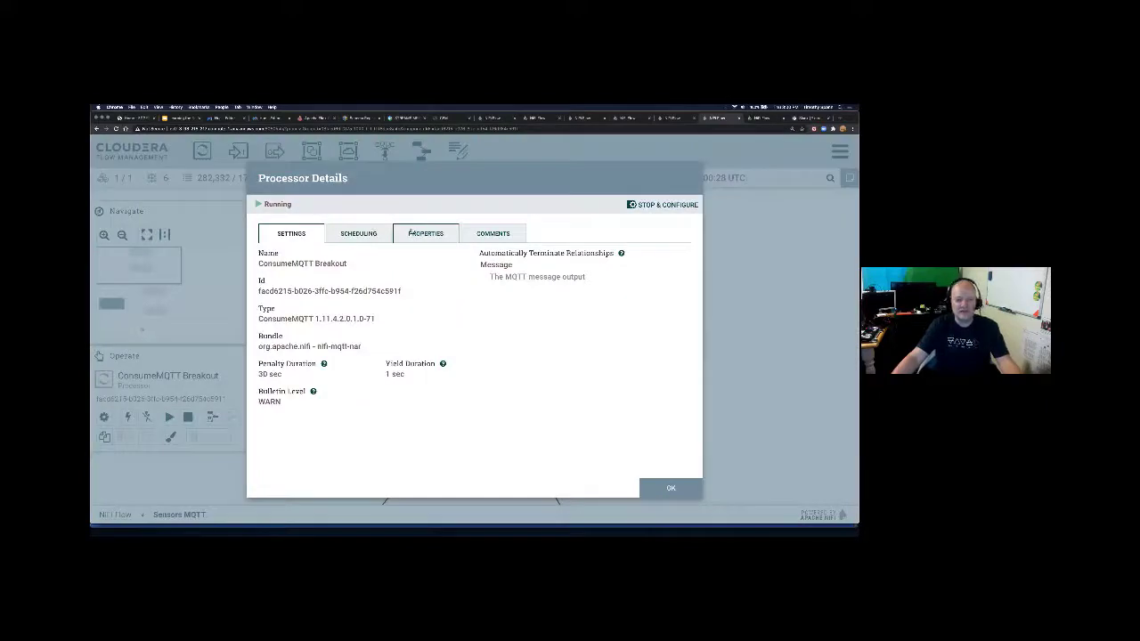
{"action": "left_click", "coordinate": [412, 233]}
{"action": "scroll", "coordinate": [494, 393], "scroll_direction": "down", "scroll_amount": 3}
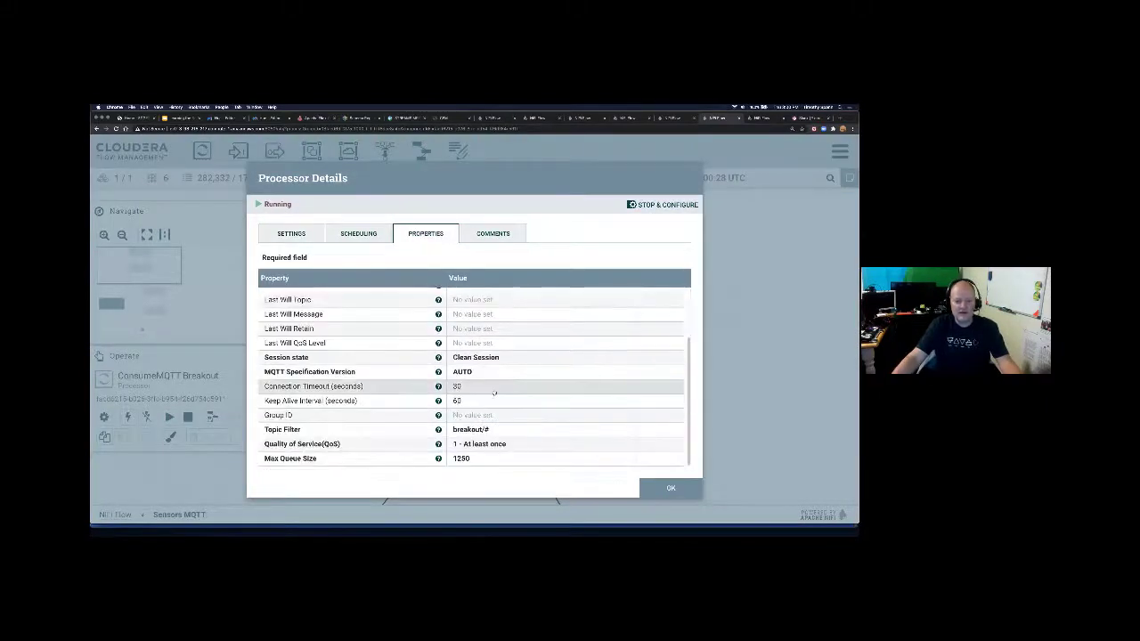
{"action": "left_click", "coordinate": [671, 489]}
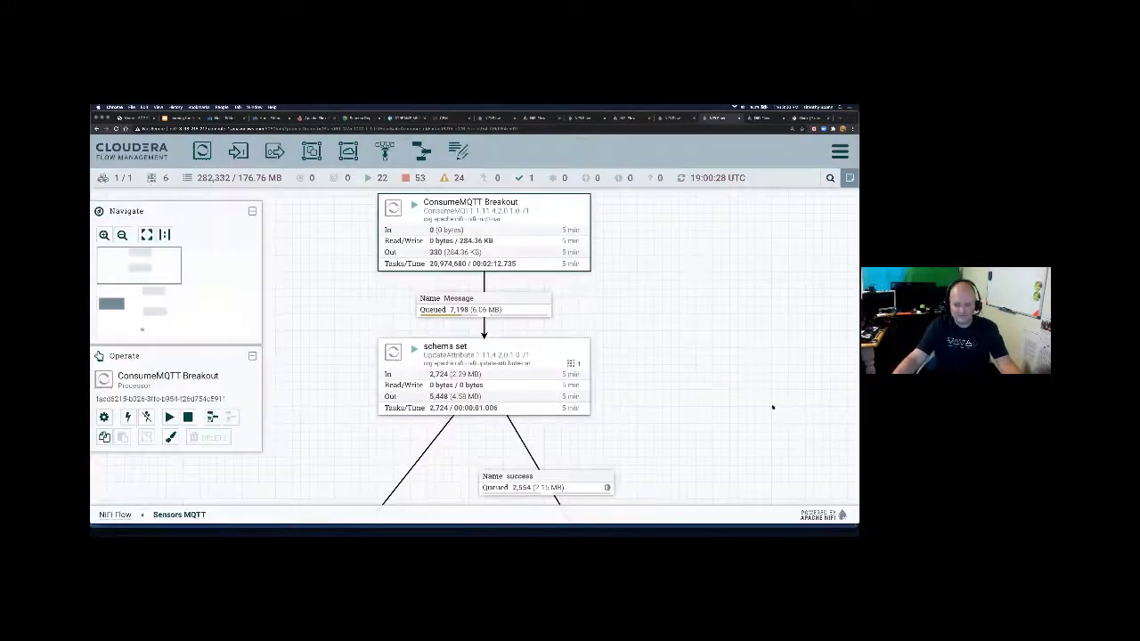
Step: Review the Write to Kudu Breakout Table processor's configuration, close it, and select the Retry Offline Service processor
{"action": "left_click_drag", "start_coordinate": [774, 407], "coordinate": [721, 214]}
{"action": "right_click", "coordinate": [622, 281]}
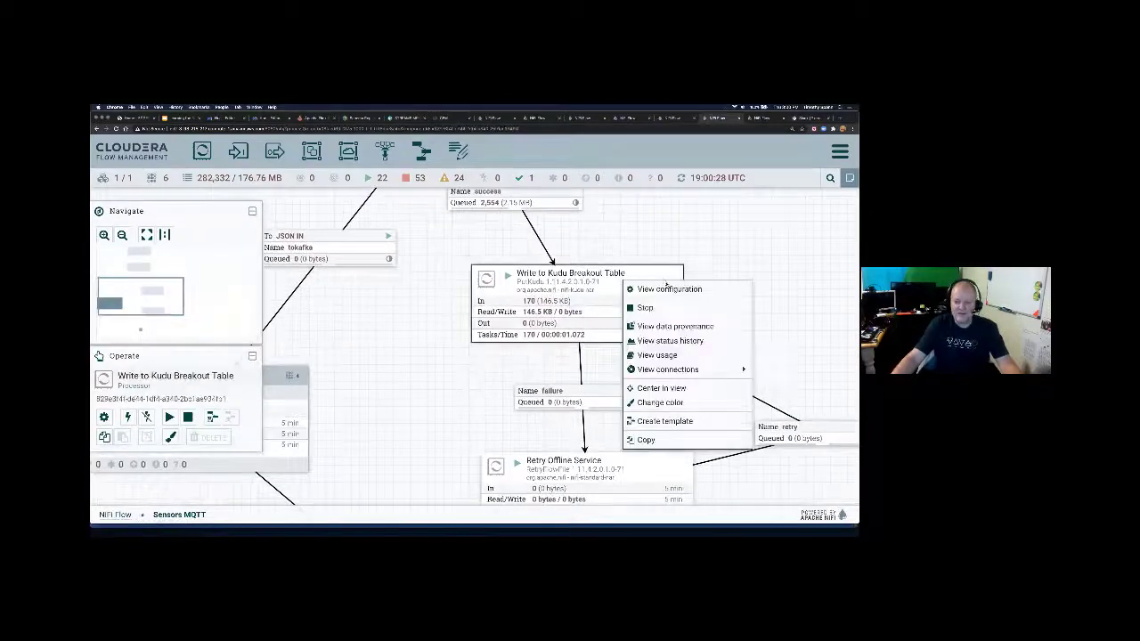
{"action": "left_click", "coordinate": [634, 289]}
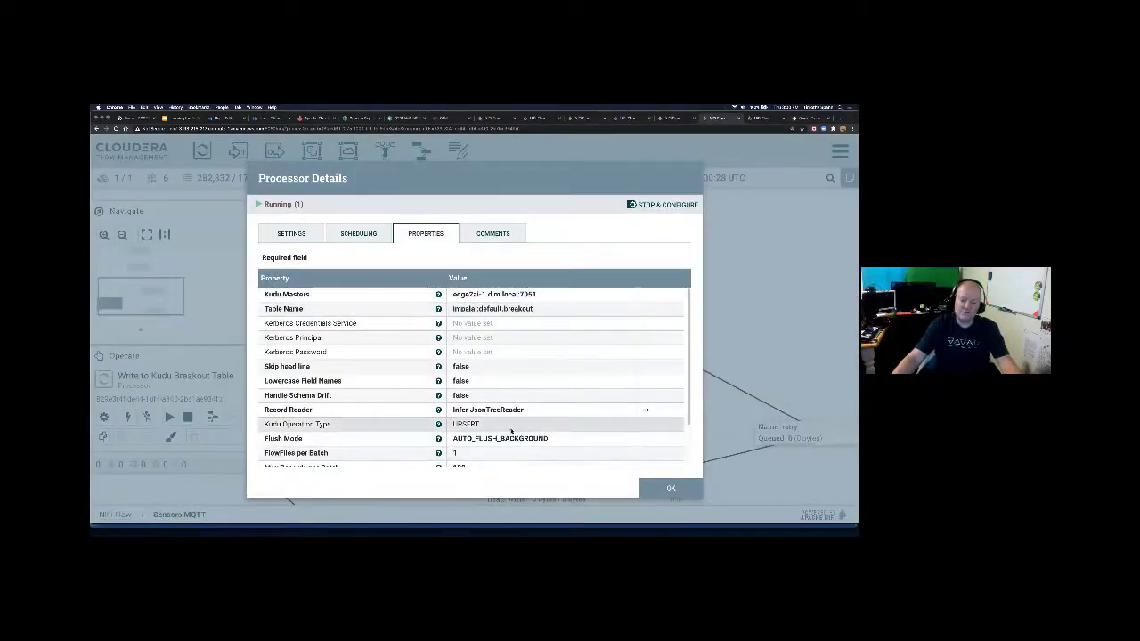
{"action": "key", "text": "Escape"}
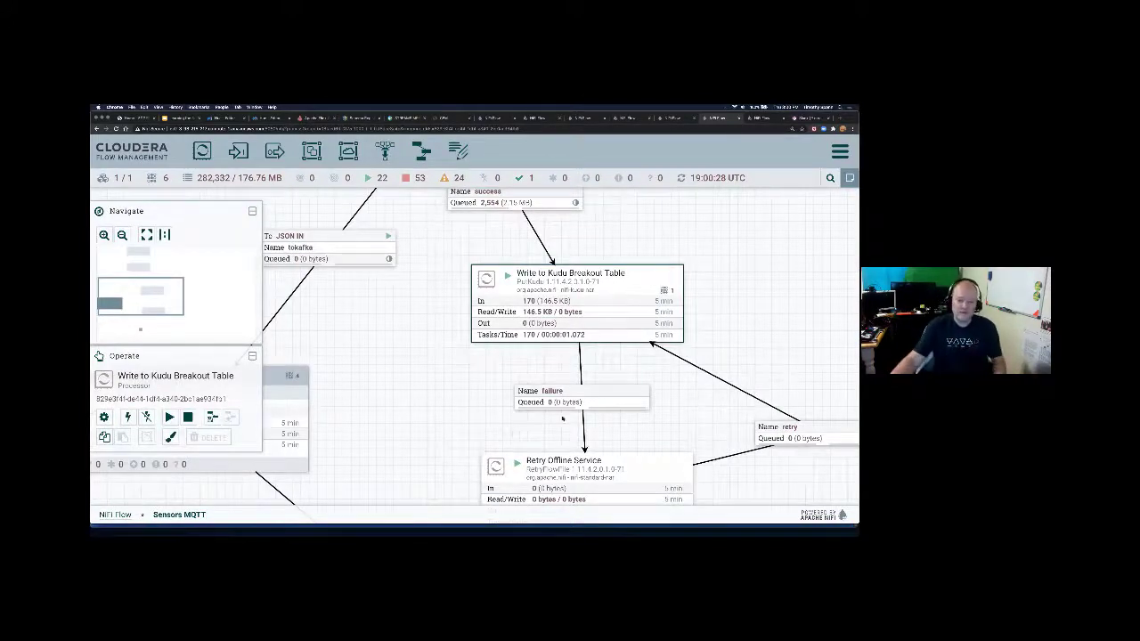
{"action": "left_click", "coordinate": [587, 492]}
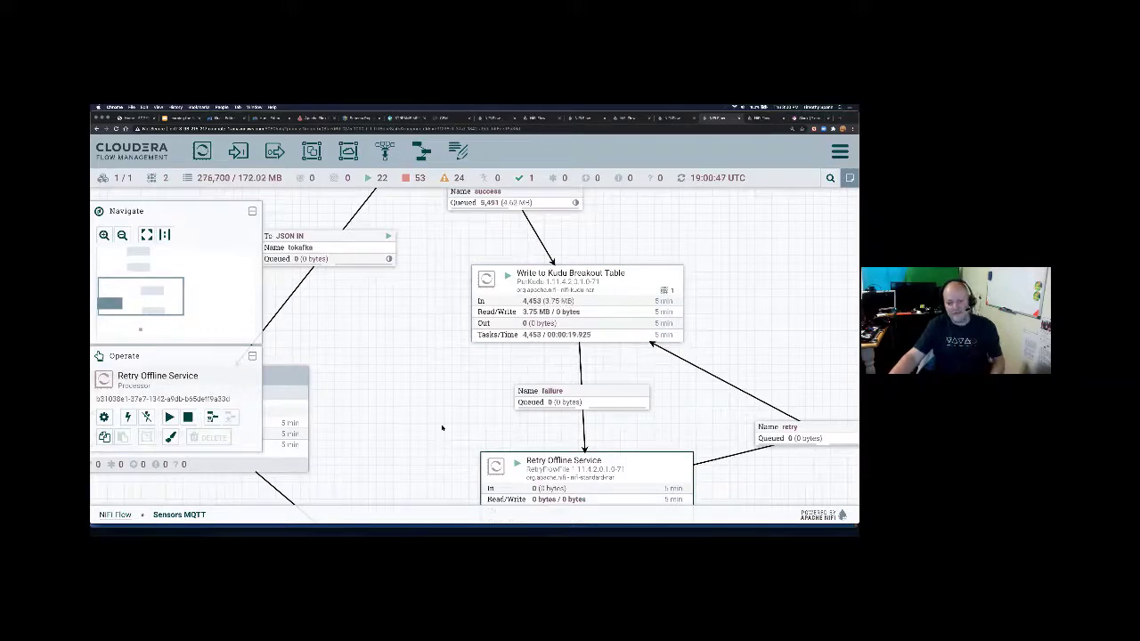
Step: Enter the Validate and Kafka Produce group, review the ValidateRecord properties, and examine the Kafka publishing, retry and error paths
{"action": "left_click_drag", "start_coordinate": [421, 380], "coordinate": [573, 383]}
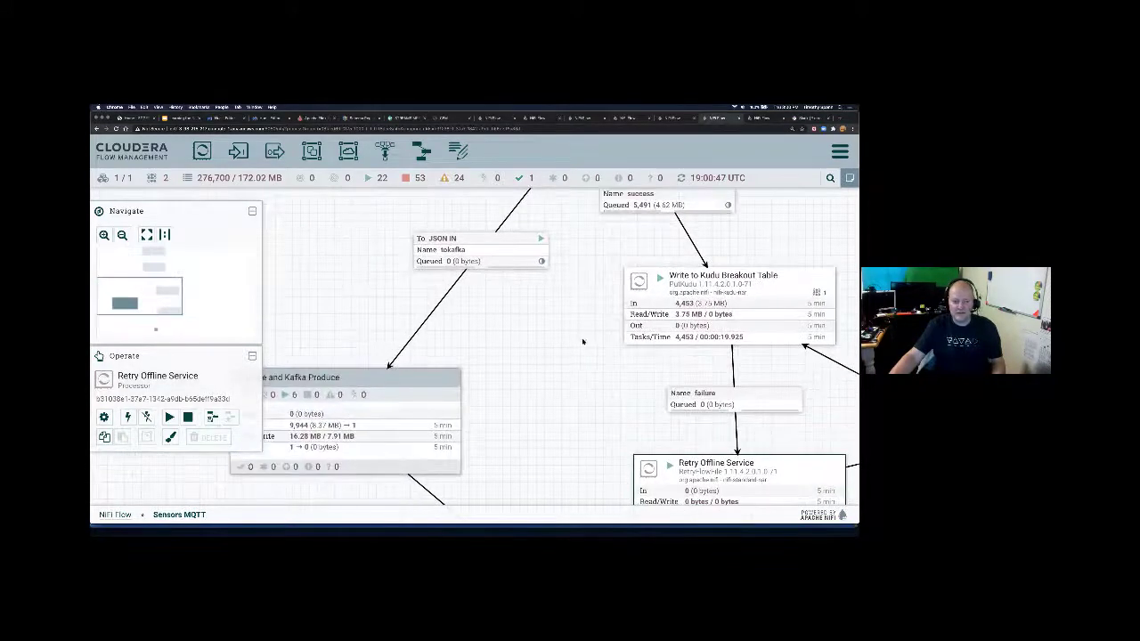
{"action": "left_click", "coordinate": [346, 424]}
{"action": "double_click", "coordinate": [346, 424]}
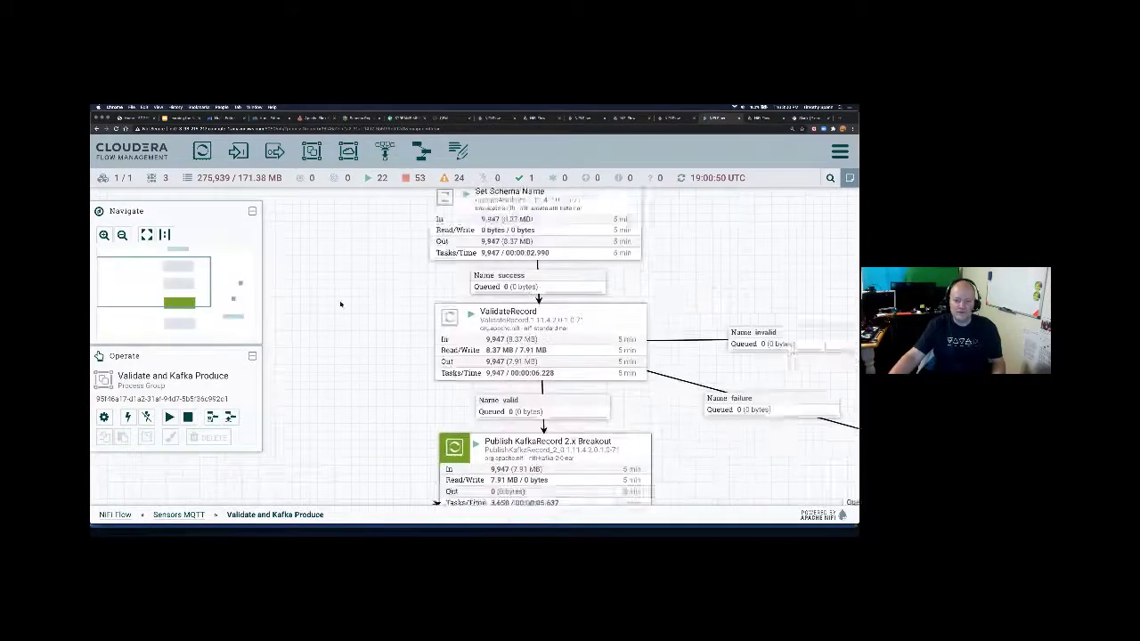
{"action": "right_click", "coordinate": [559, 312]}
{"action": "left_click", "coordinate": [592, 319]}
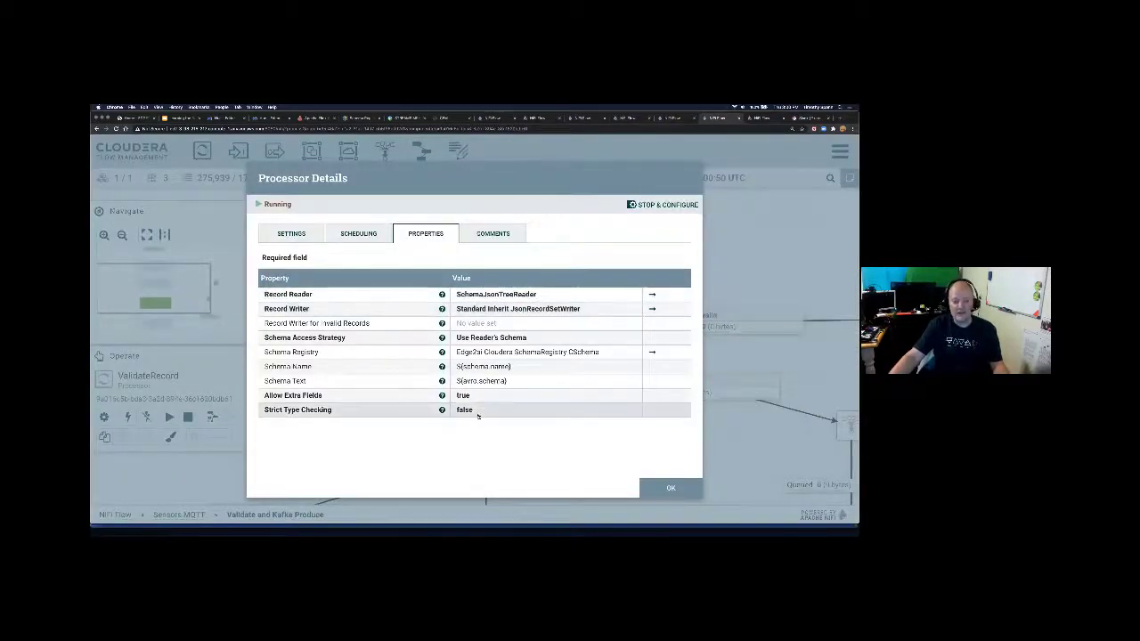
{"action": "left_click", "coordinate": [671, 488]}
{"action": "left_click_drag", "start_coordinate": [692, 454], "coordinate": [622, 424]}
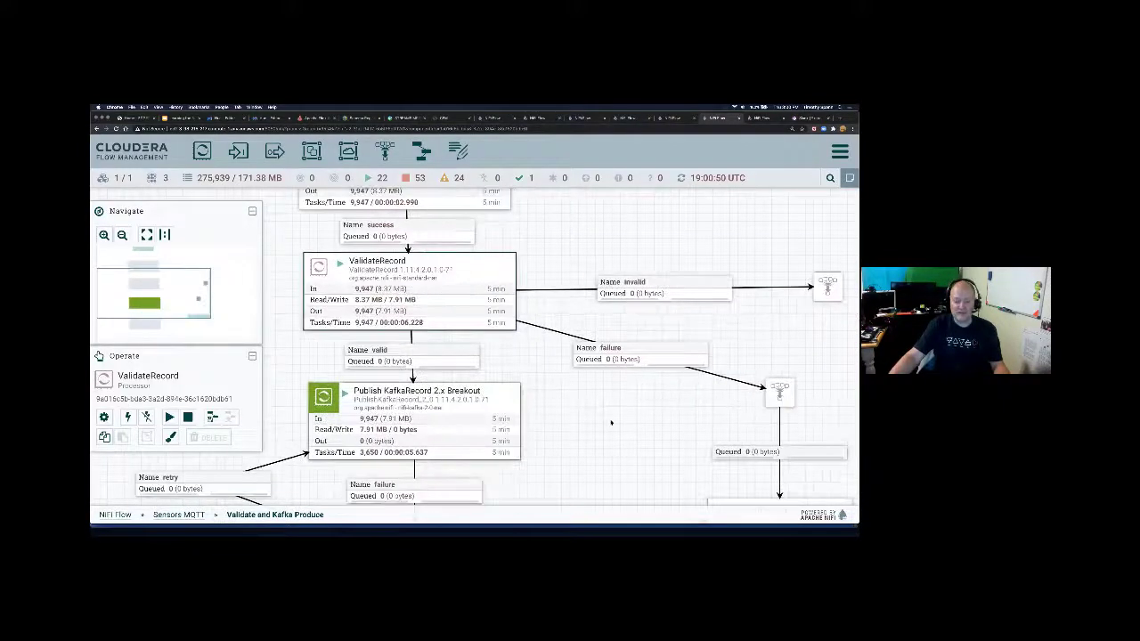
{"action": "left_click_drag", "start_coordinate": [415, 429], "coordinate": [453, 372]}
{"action": "left_click_drag", "start_coordinate": [636, 410], "coordinate": [637, 406]}
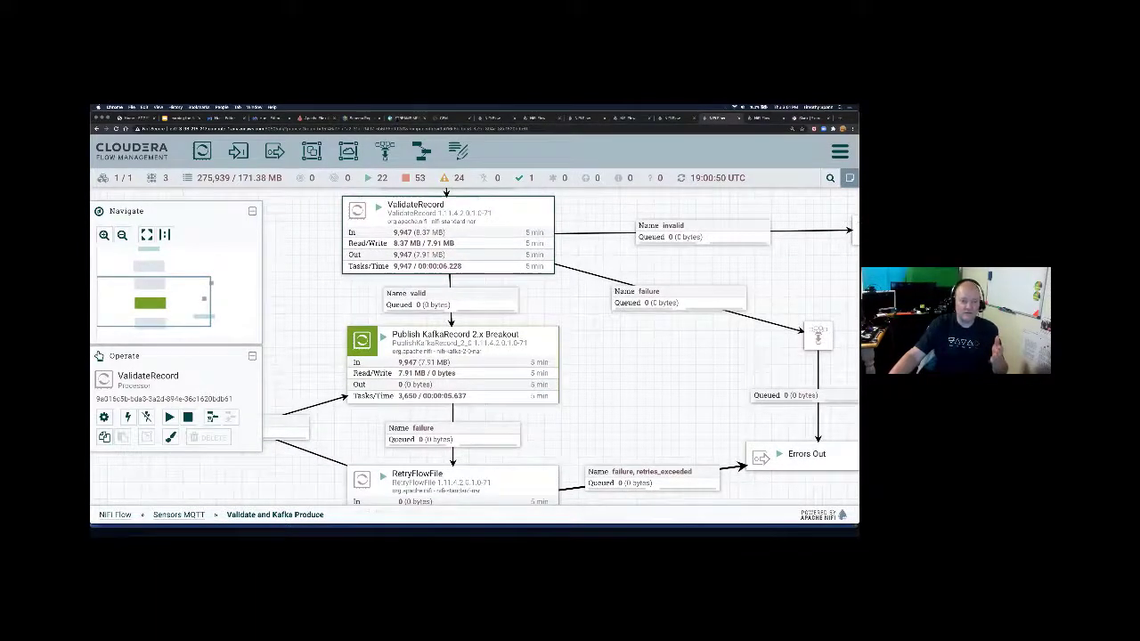
Step: Switch to the Kafka monitoring dashboard, search the topic list for "bre", and expand the breakout topic's details
{"action": "left_click", "coordinate": [405, 118]}
{"action": "left_click", "coordinate": [116, 195]}
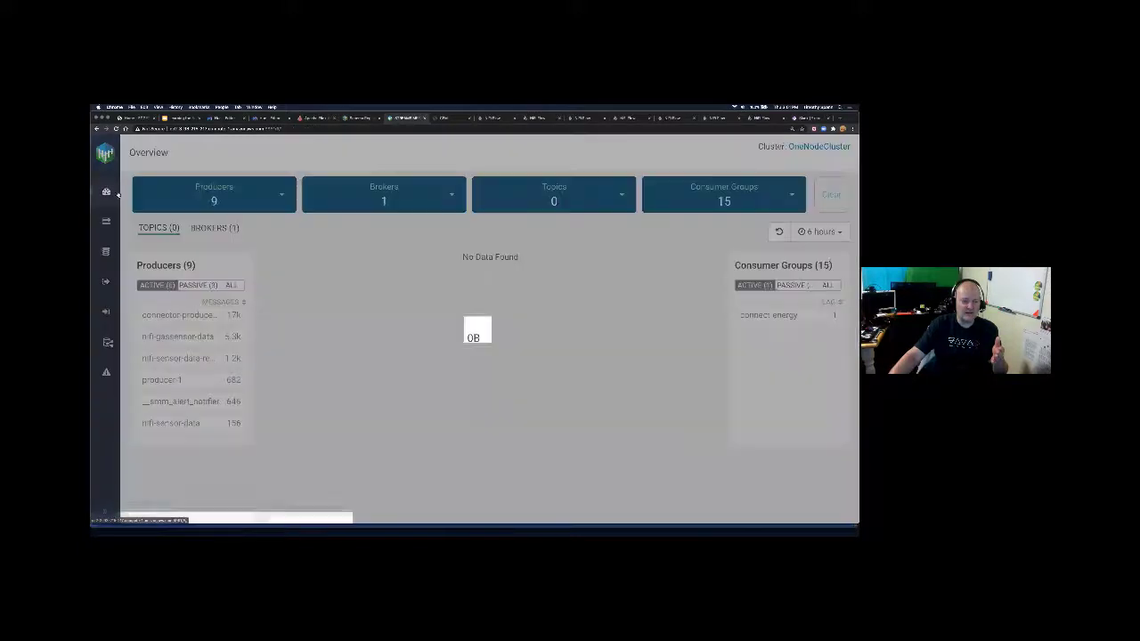
{"action": "scroll", "coordinate": [576, 326], "scroll_direction": "down", "scroll_amount": 10}
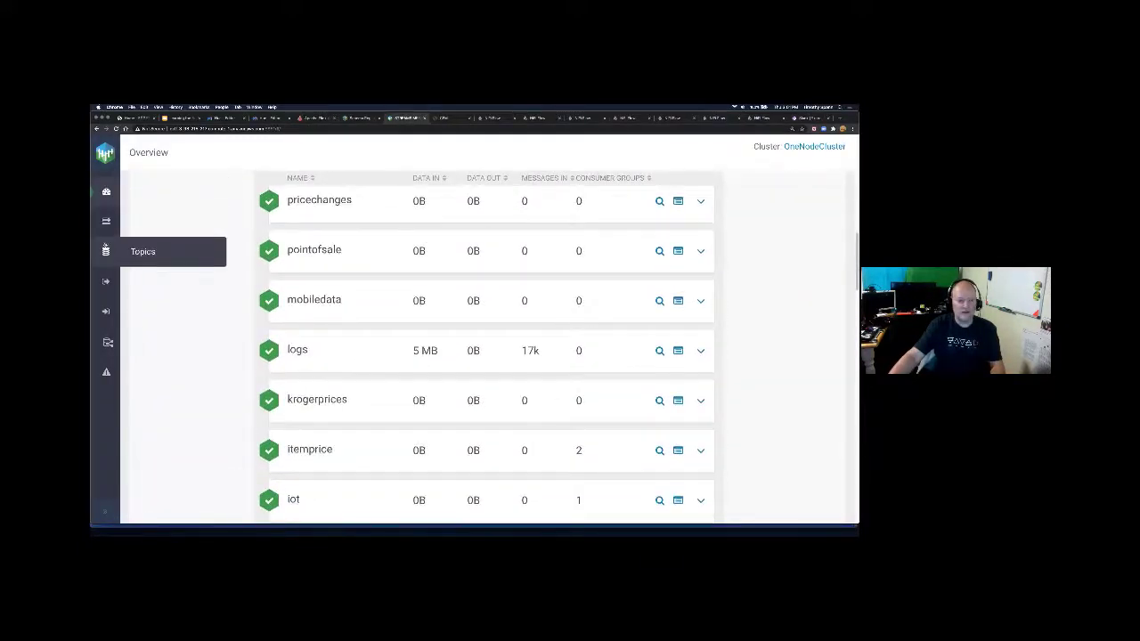
{"action": "left_click", "coordinate": [106, 252]}
{"action": "type", "text": "bre"}
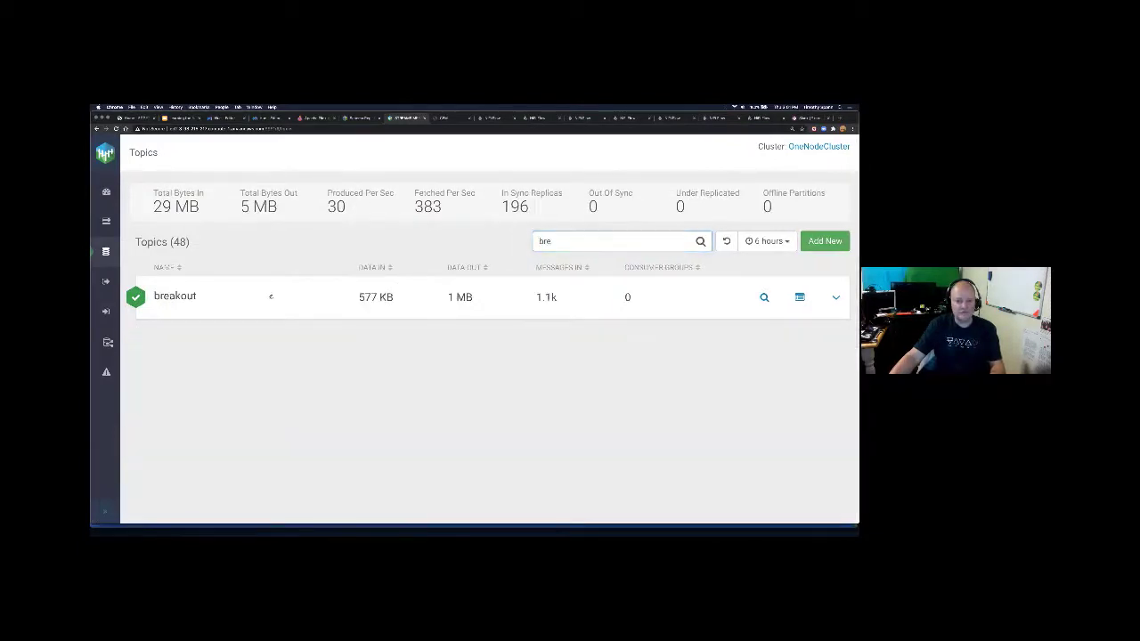
{"action": "left_click", "coordinate": [271, 296]}
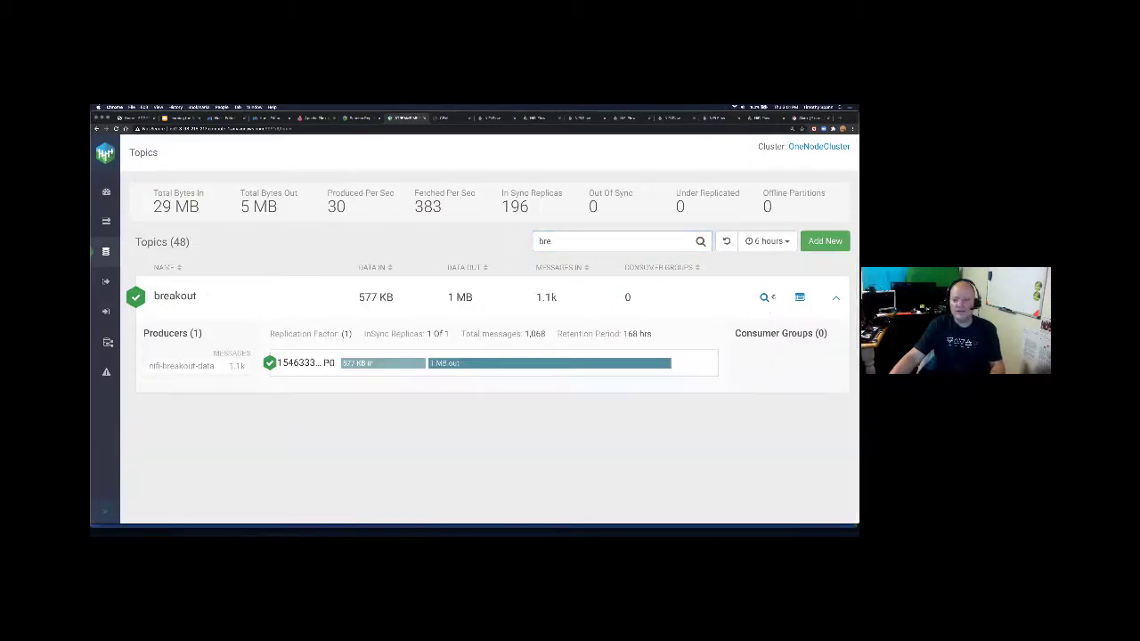
Step: Open the breakout topic's profile and show its messages in the Data Explorer
{"action": "left_click", "coordinate": [799, 296]}
{"action": "scroll", "coordinate": [489, 306], "scroll_direction": "down", "scroll_amount": 3}
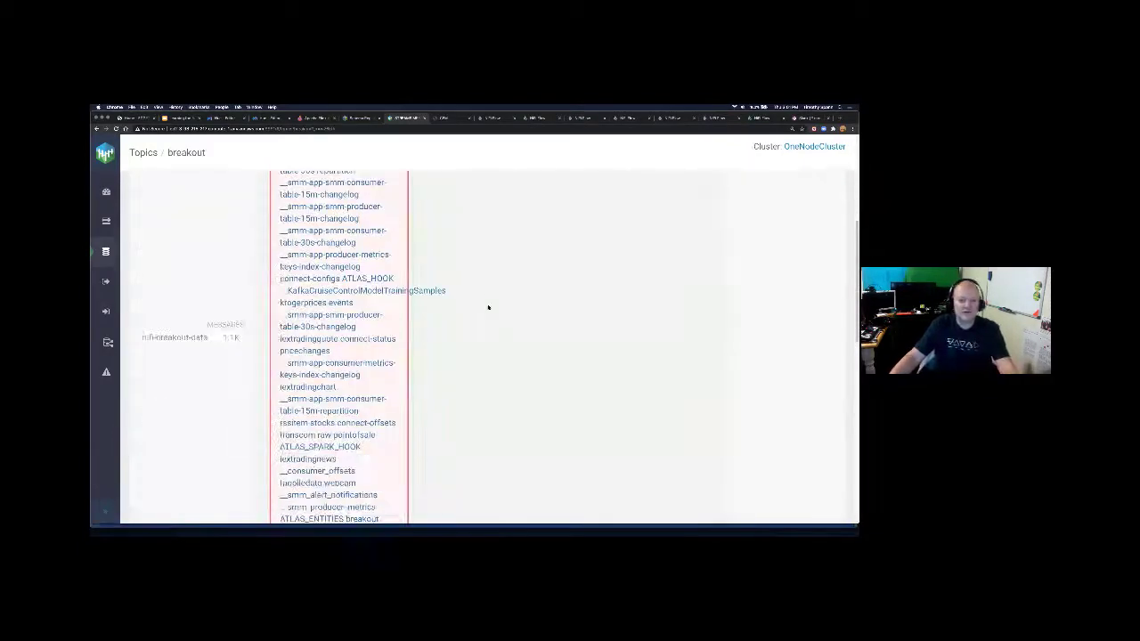
{"action": "scroll", "coordinate": [481, 295], "scroll_direction": "up", "scroll_amount": 3}
{"action": "left_click", "coordinate": [215, 191]}
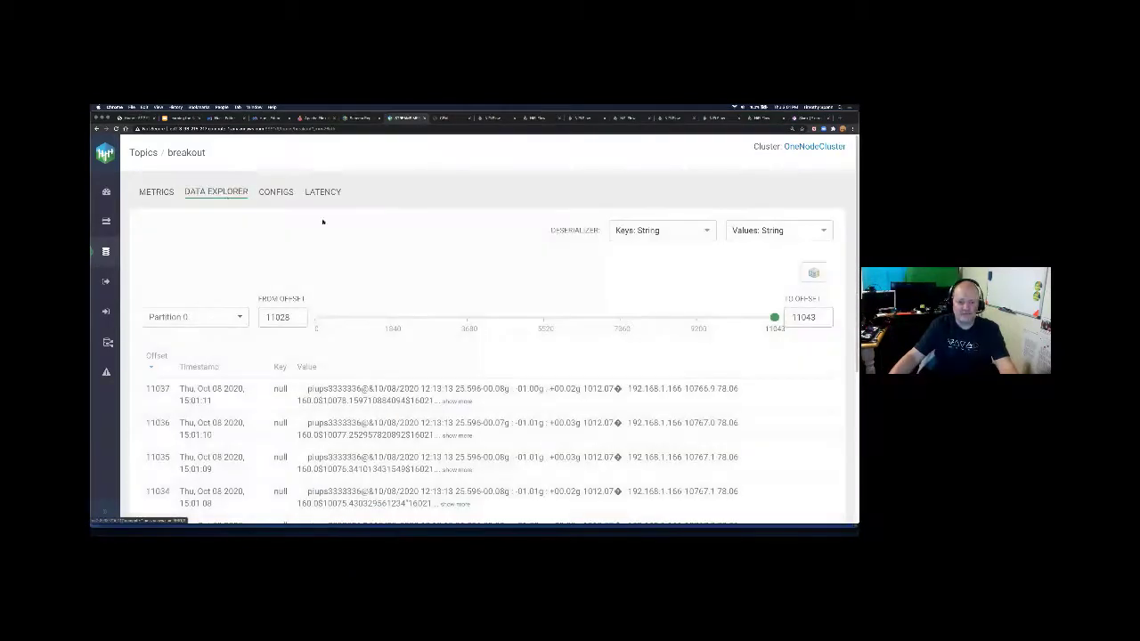
Step: Set the values deserializer to Avro, view the full message at offset 11028, and close it
{"action": "left_click", "coordinate": [814, 230]}
{"action": "scroll", "coordinate": [740, 285], "scroll_direction": "down", "scroll_amount": 3}
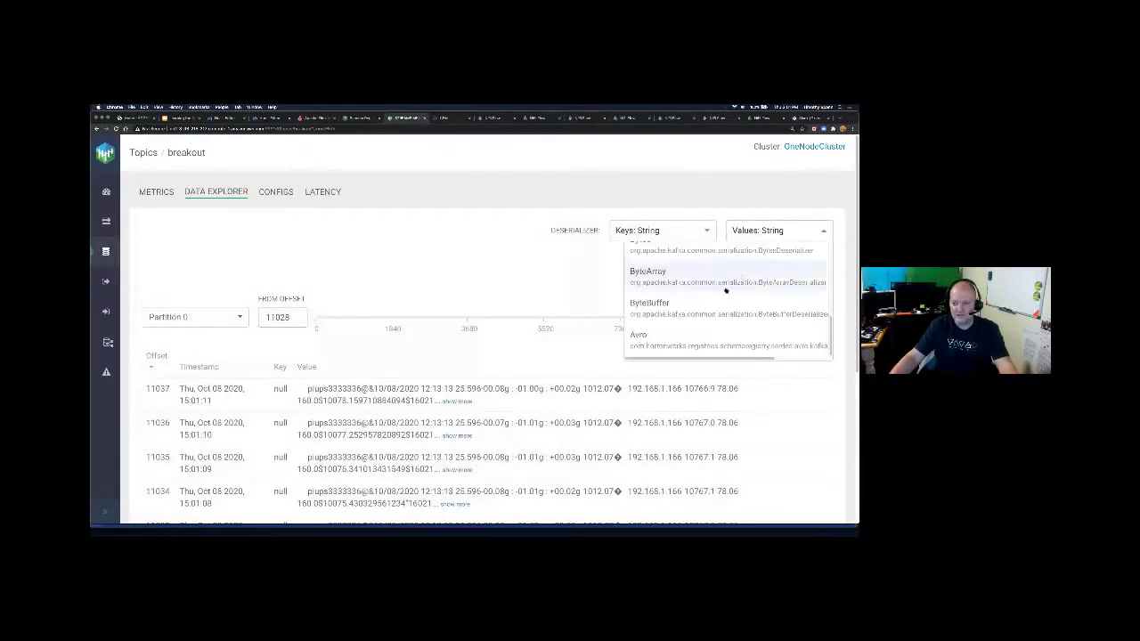
{"action": "left_click", "coordinate": [666, 333]}
{"action": "left_click", "coordinate": [755, 306]}
{"action": "scroll", "coordinate": [463, 331], "scroll_direction": "down", "scroll_amount": 1}
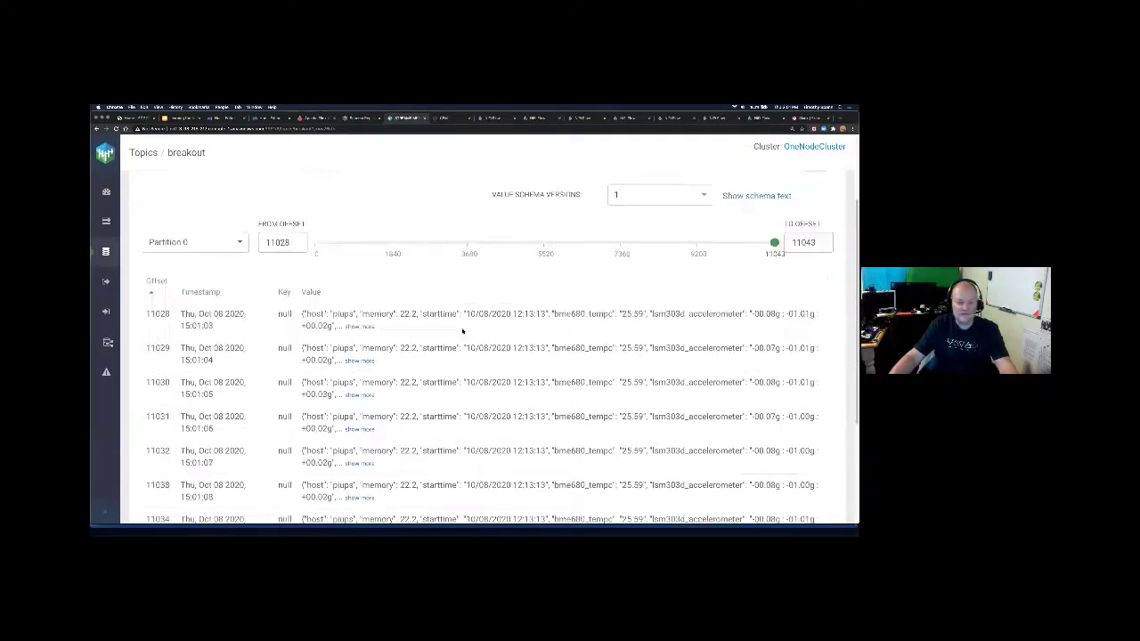
{"action": "left_click", "coordinate": [367, 329]}
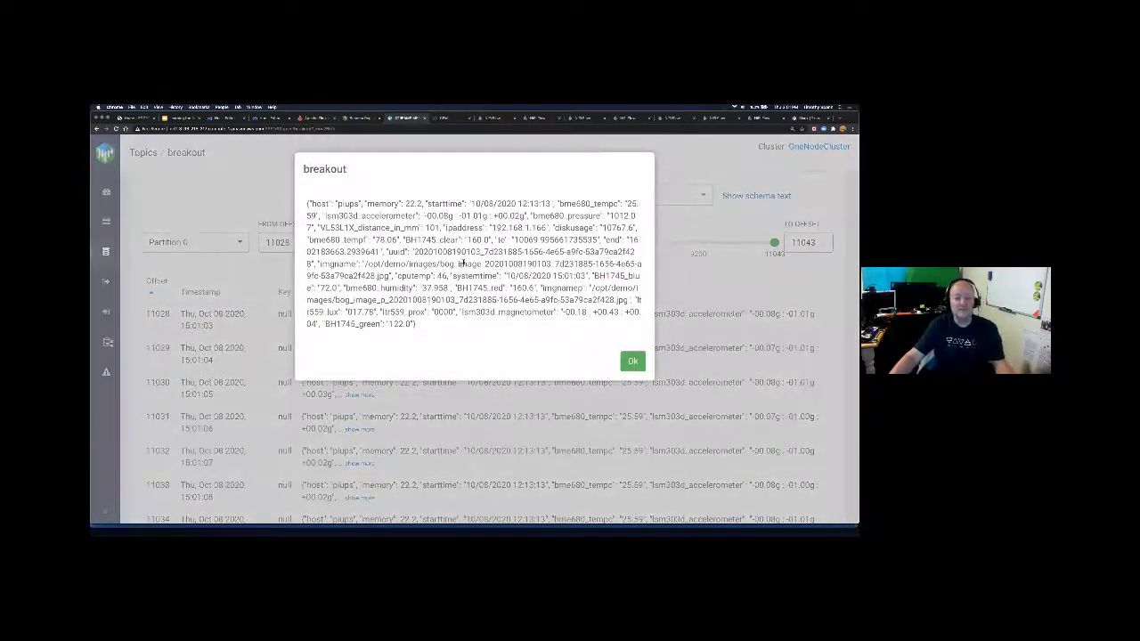
{"action": "left_click", "coordinate": [450, 178]}
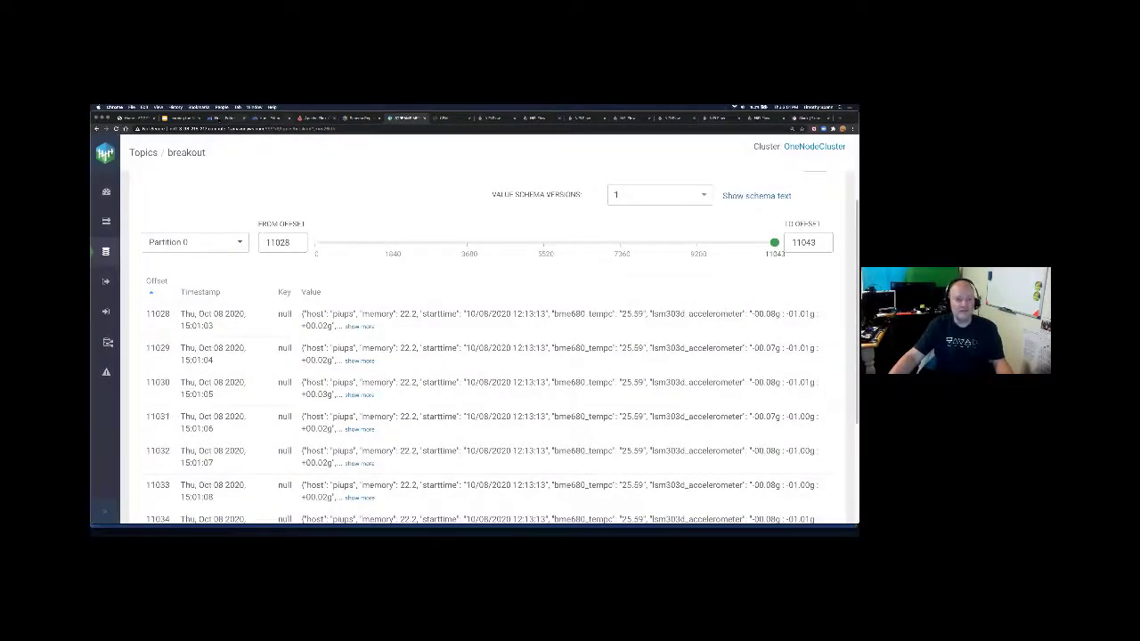
Step: Switch to the Impala editor, browse the breakout query's results, and expand the breakout table to review its columns
{"action": "left_click", "coordinate": [223, 119]}
{"action": "left_click", "coordinate": [265, 119]}
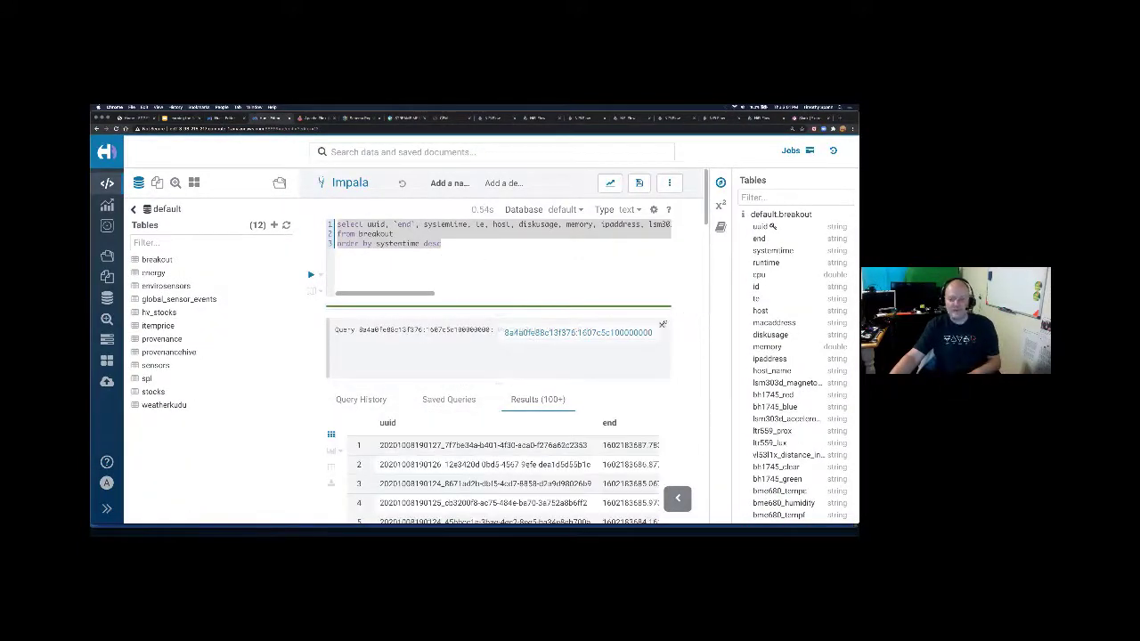
{"action": "scroll", "coordinate": [577, 374], "scroll_direction": "down", "scroll_amount": 10}
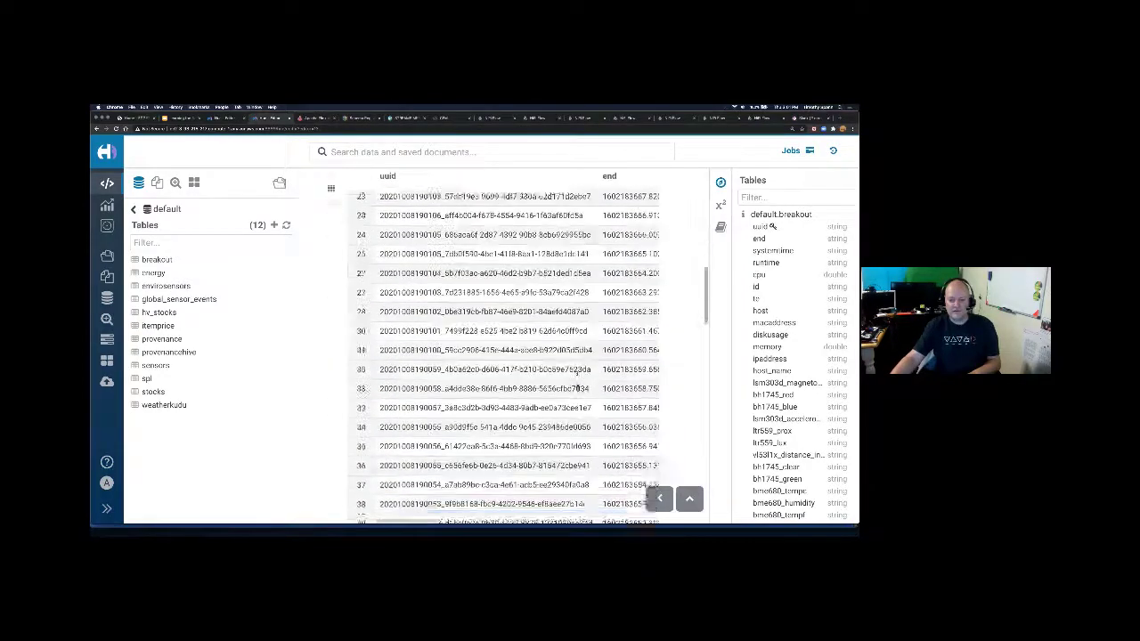
{"action": "scroll", "coordinate": [577, 388], "scroll_direction": "down", "scroll_amount": 15}
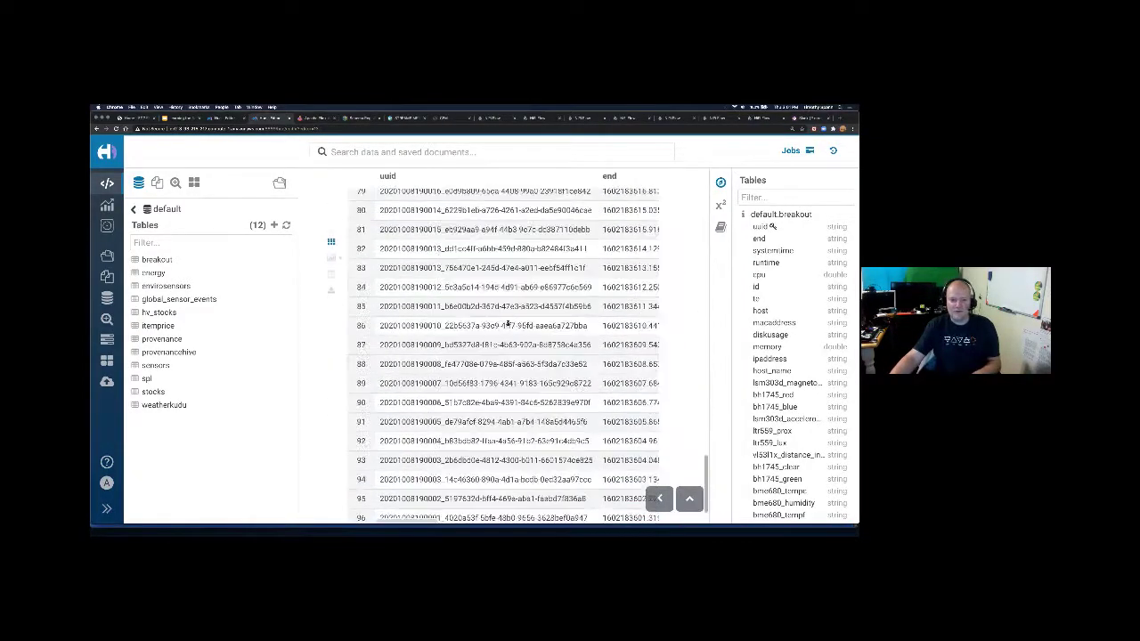
{"action": "scroll", "coordinate": [508, 325], "scroll_direction": "up", "scroll_amount": 20}
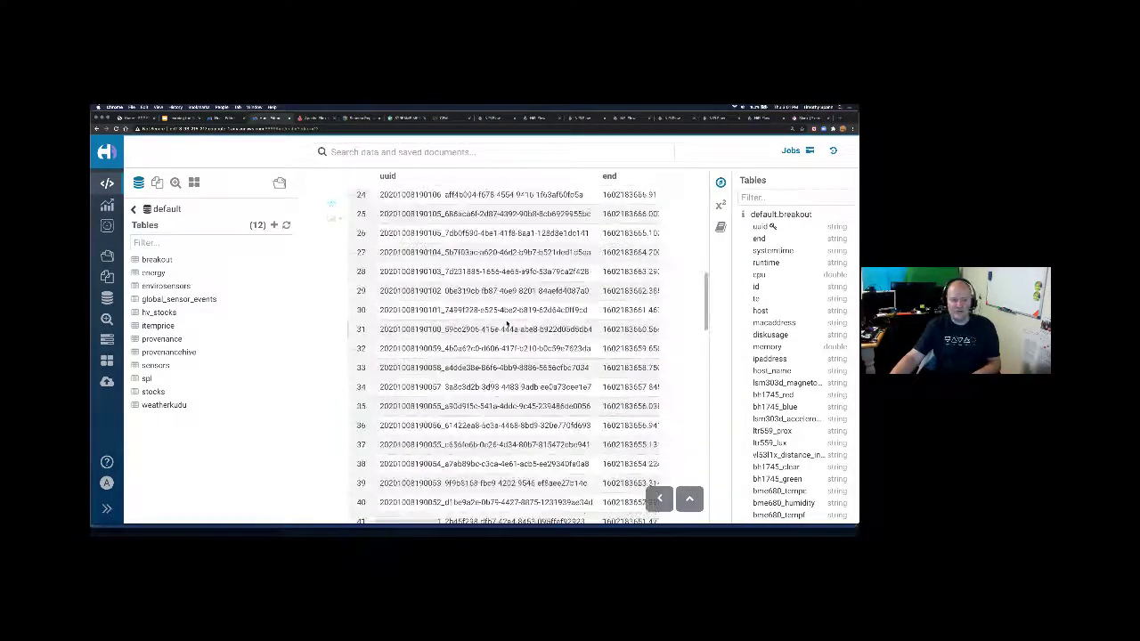
{"action": "left_click", "coordinate": [157, 260]}
{"action": "scroll", "coordinate": [187, 312], "scroll_direction": "down", "scroll_amount": 5}
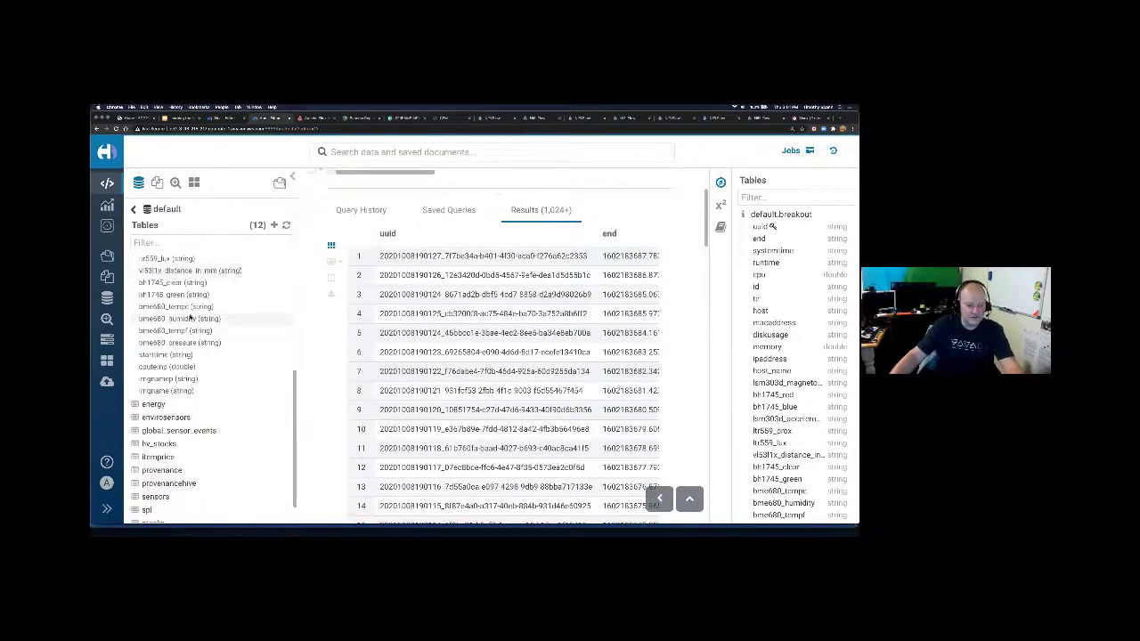
Step: Review the Impala query on the breakout table and browse through its results
{"action": "scroll", "coordinate": [427, 240], "scroll_direction": "up", "scroll_amount": 3}
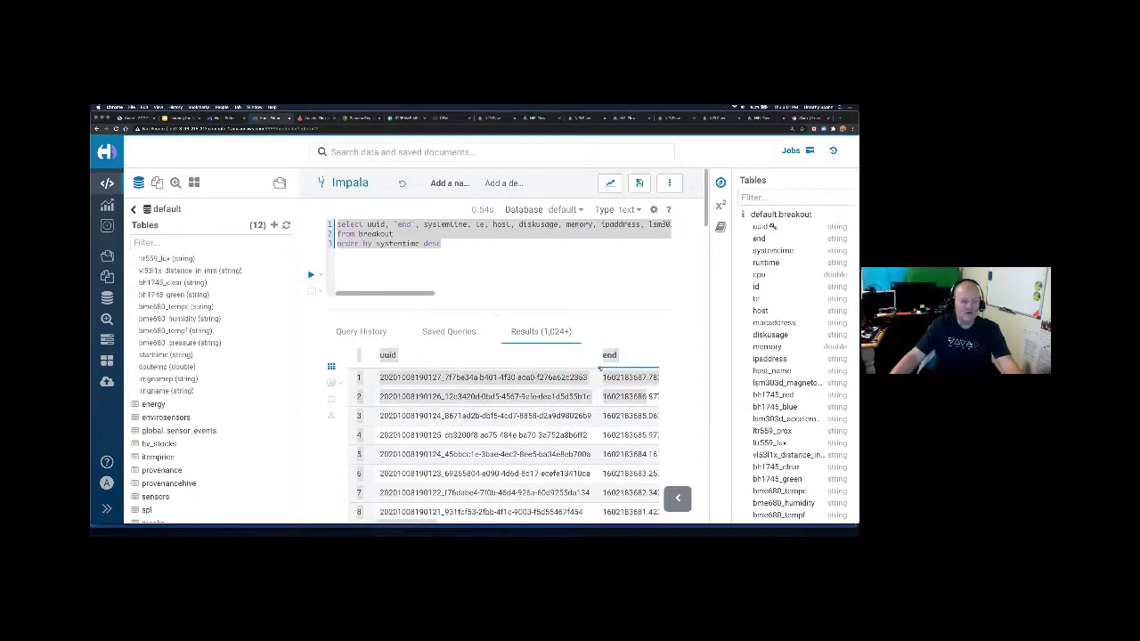
{"action": "left_click", "coordinate": [485, 236]}
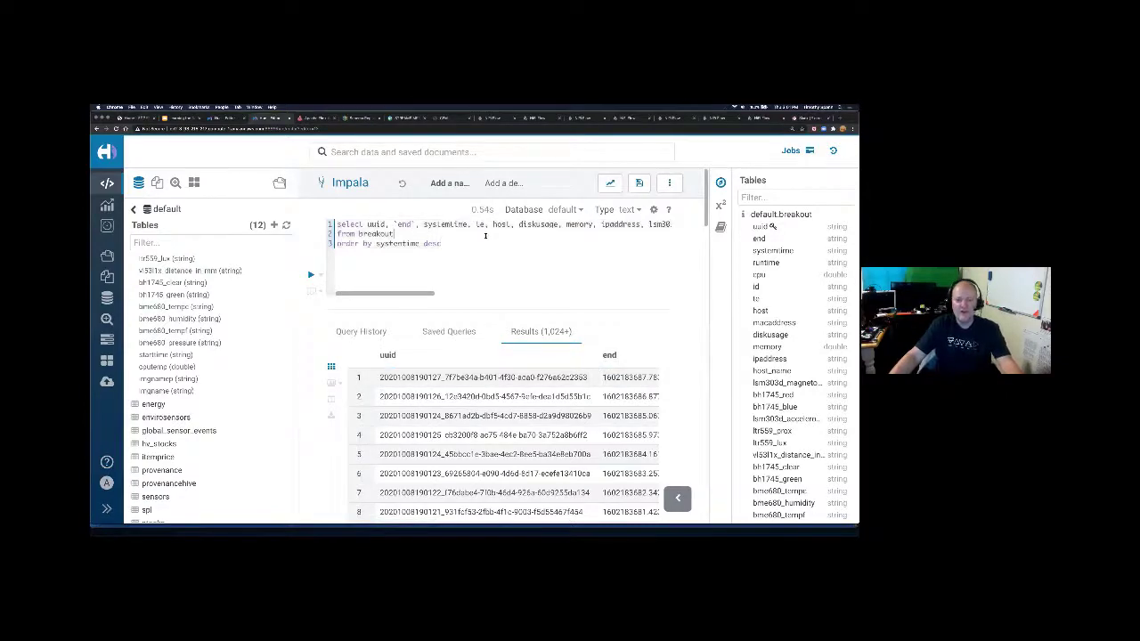
{"action": "scroll", "coordinate": [504, 389], "scroll_direction": "down", "scroll_amount": 10}
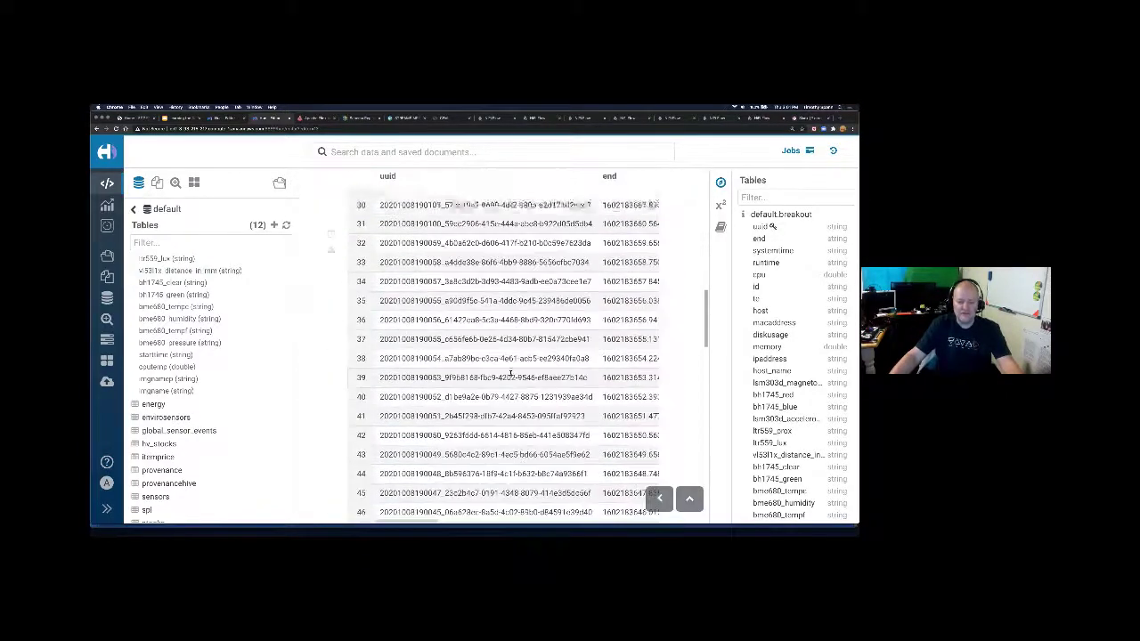
{"action": "scroll", "coordinate": [510, 375], "scroll_direction": "up", "scroll_amount": 10}
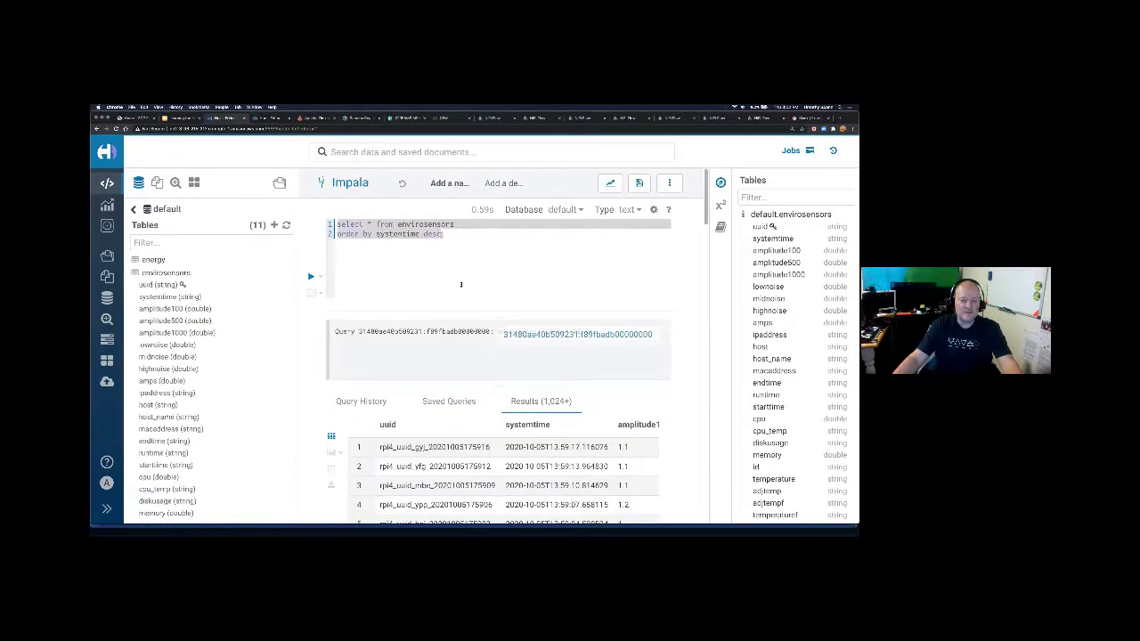
Step: Run the query selecting all envirosensors records ordered by systemtime descending, and browse the returned rows
{"action": "left_click", "coordinate": [311, 277]}
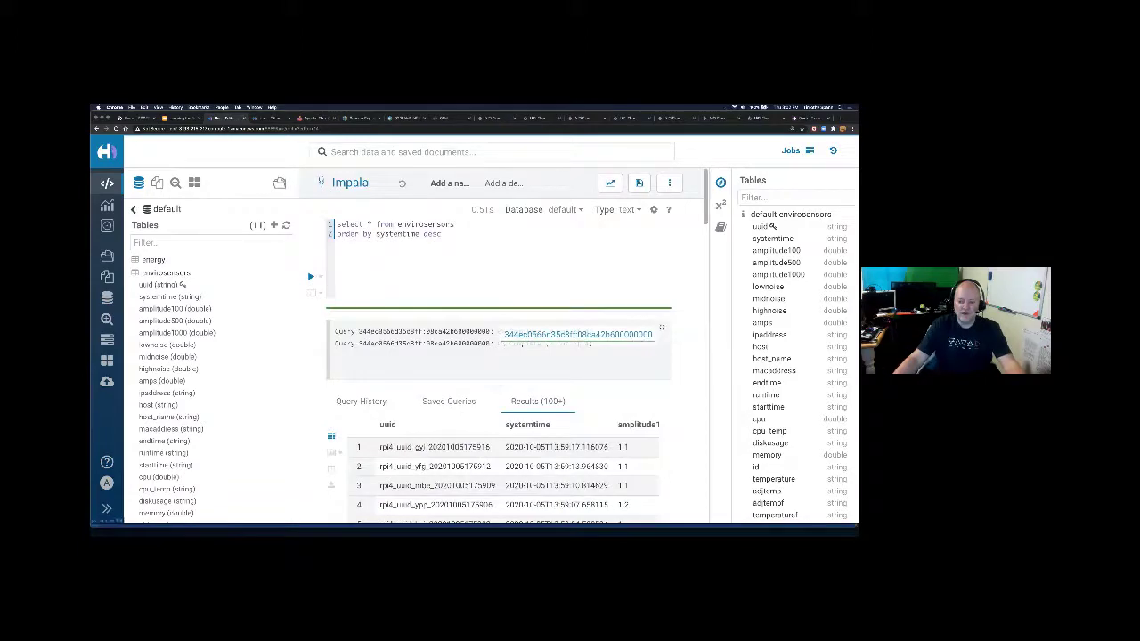
{"action": "scroll", "coordinate": [549, 419], "scroll_direction": "down", "scroll_amount": 3}
{"action": "scroll", "coordinate": [550, 418], "scroll_direction": "down", "scroll_amount": 15}
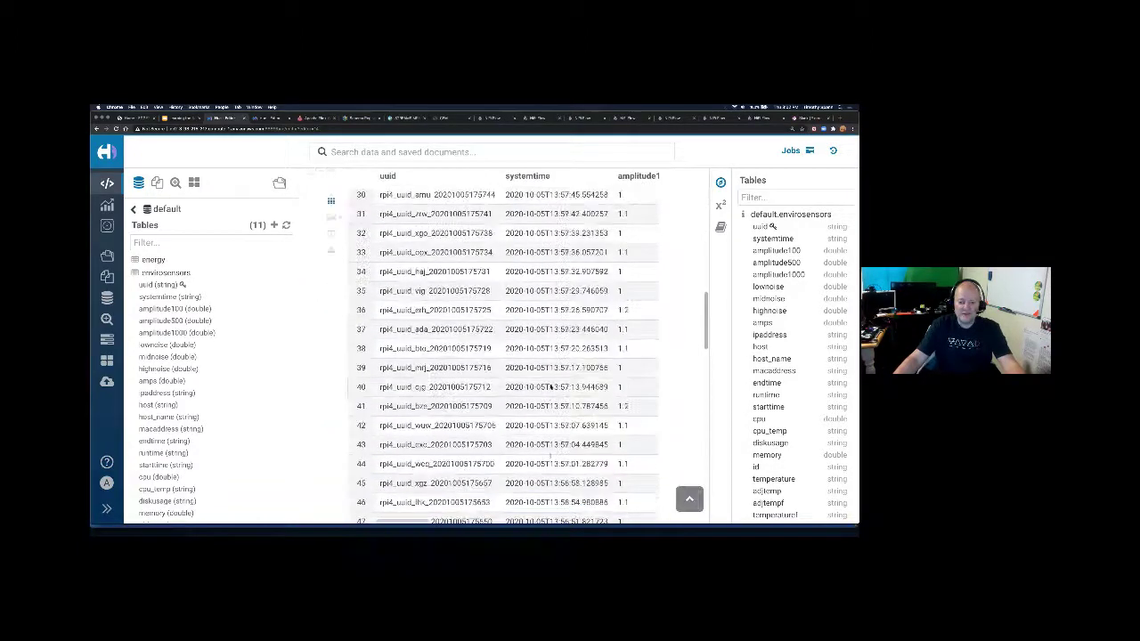
{"action": "scroll", "coordinate": [550, 384], "scroll_direction": "up", "scroll_amount": 18}
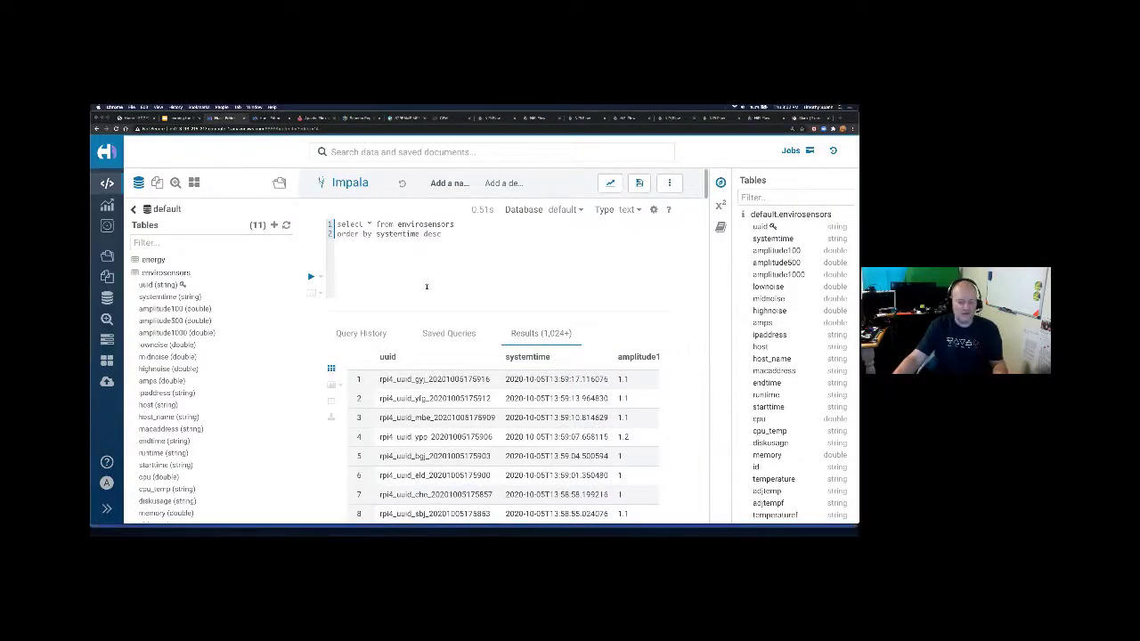
Step: Switch to the Flink SQL terminal and list the available tables with "show tables;"
{"action": "key", "text": "super+Tab"}
{"action": "key", "text": "Return"}
{"action": "type", "text": "s"}
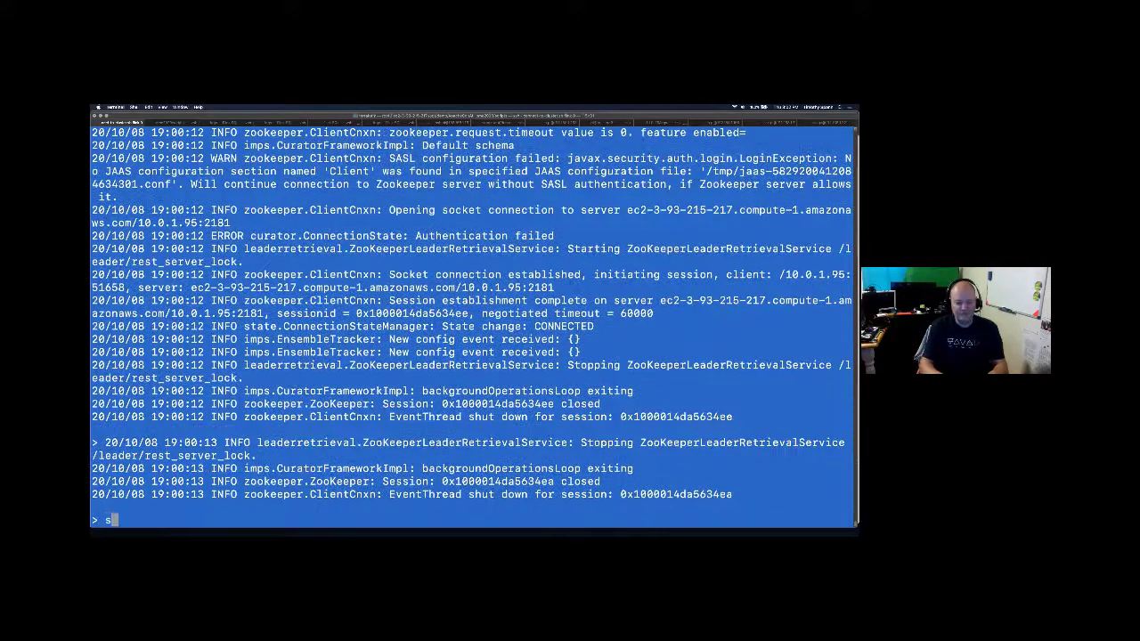
{"action": "type", "text": "how "}
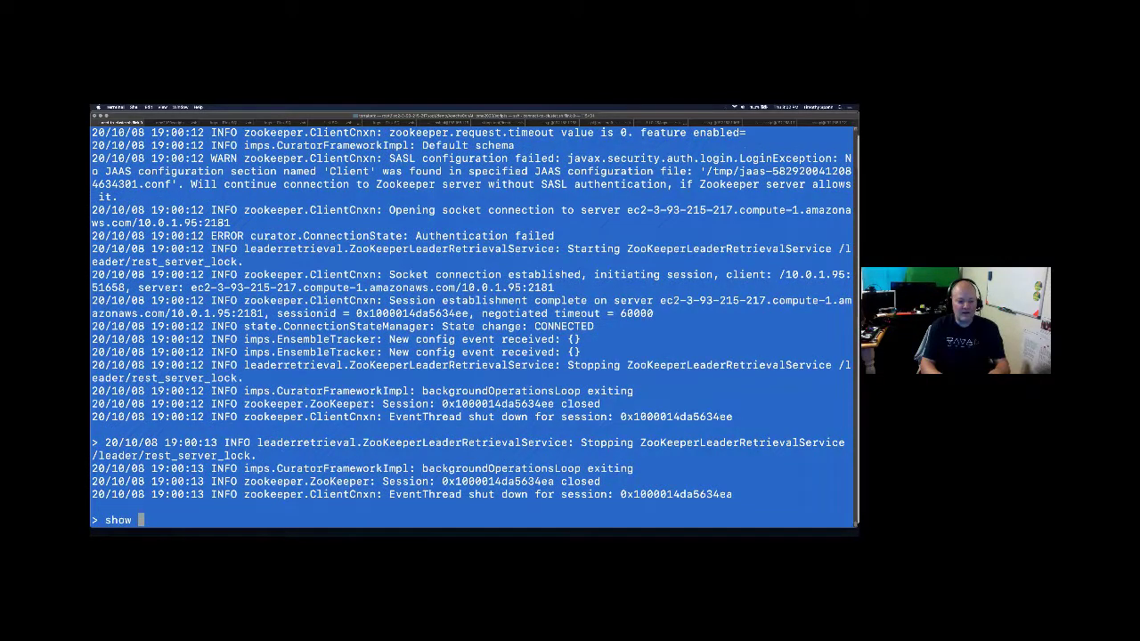
{"action": "type", "text": "tables;"}
{"action": "key", "text": "Return"}
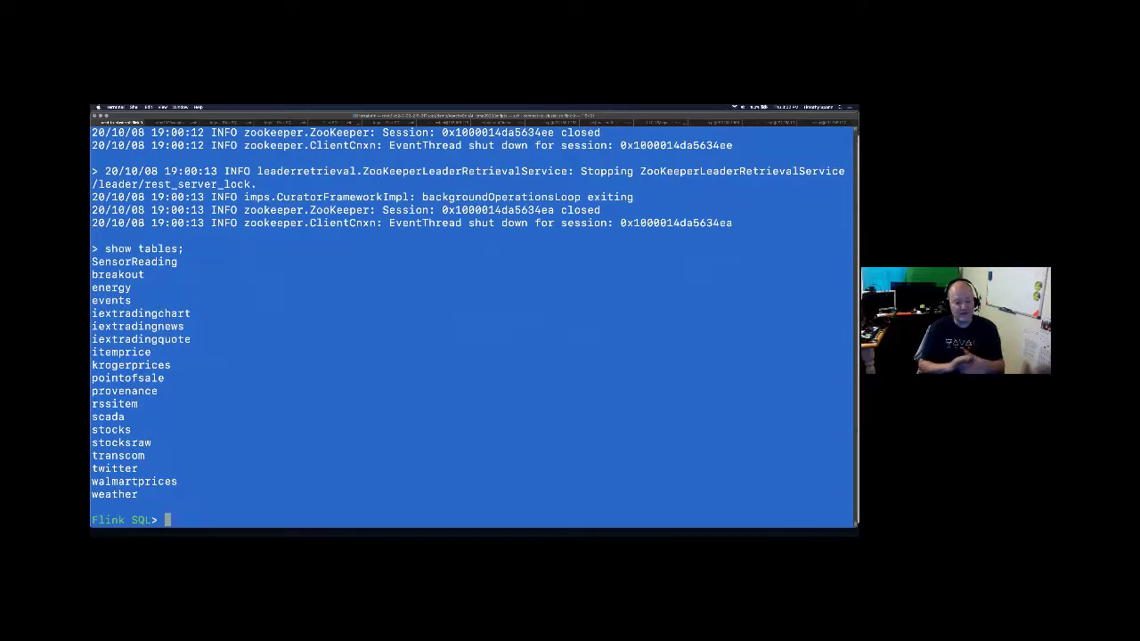
Step: Switch to the Flink Global Dashboard in the browser and show the completed jobs
{"action": "key", "text": "super+Tab"}
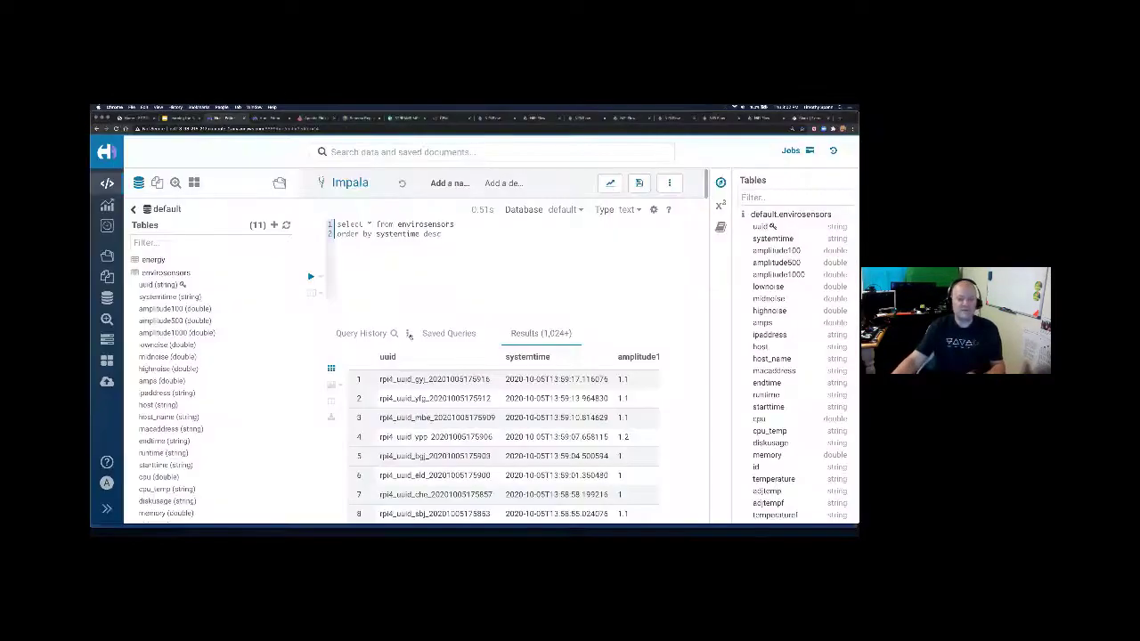
{"action": "left_click", "coordinate": [310, 118]}
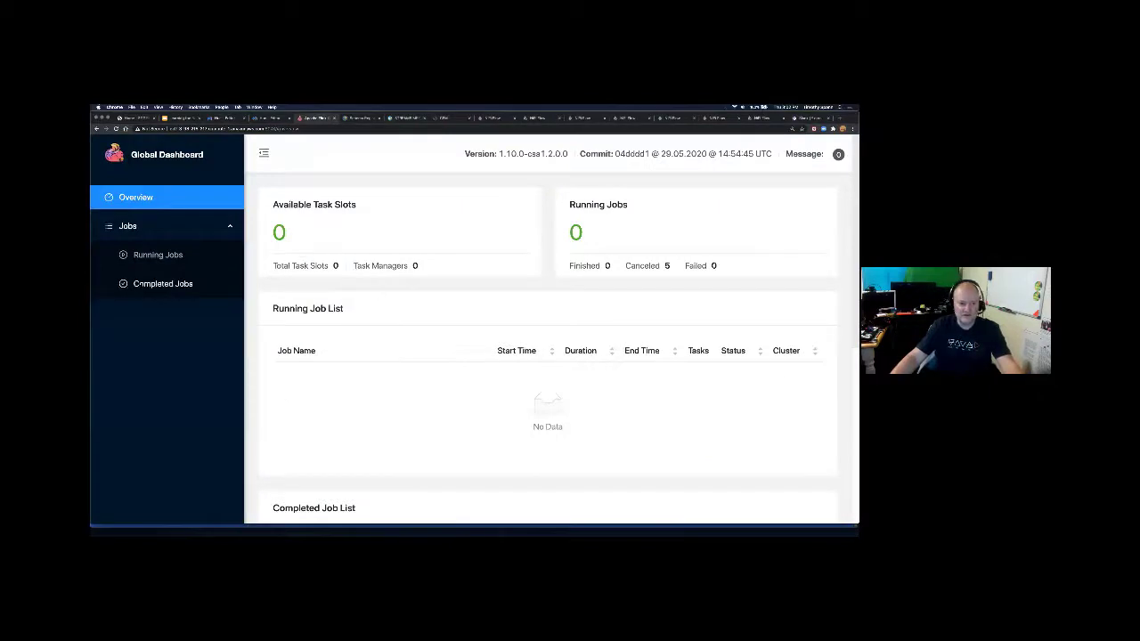
{"action": "left_click", "coordinate": [160, 283]}
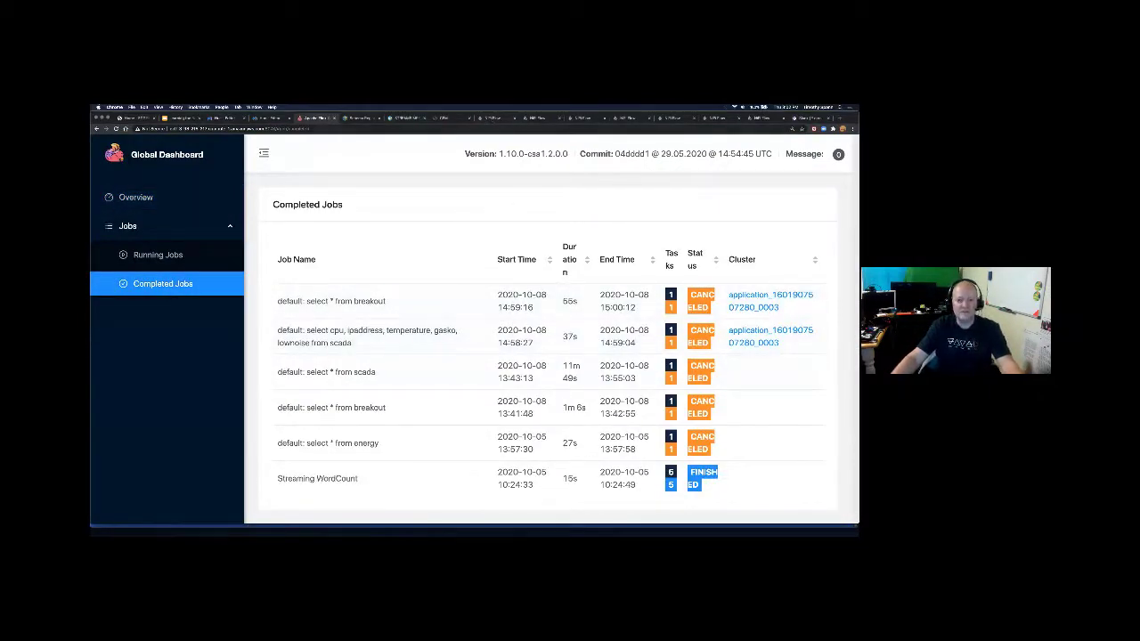
Step: Switch to the NiFi Validate and Kafka Produce flow and review its path from JSON IN through ValidateRecord to the Kafka publisher
{"action": "left_click", "coordinate": [493, 118]}
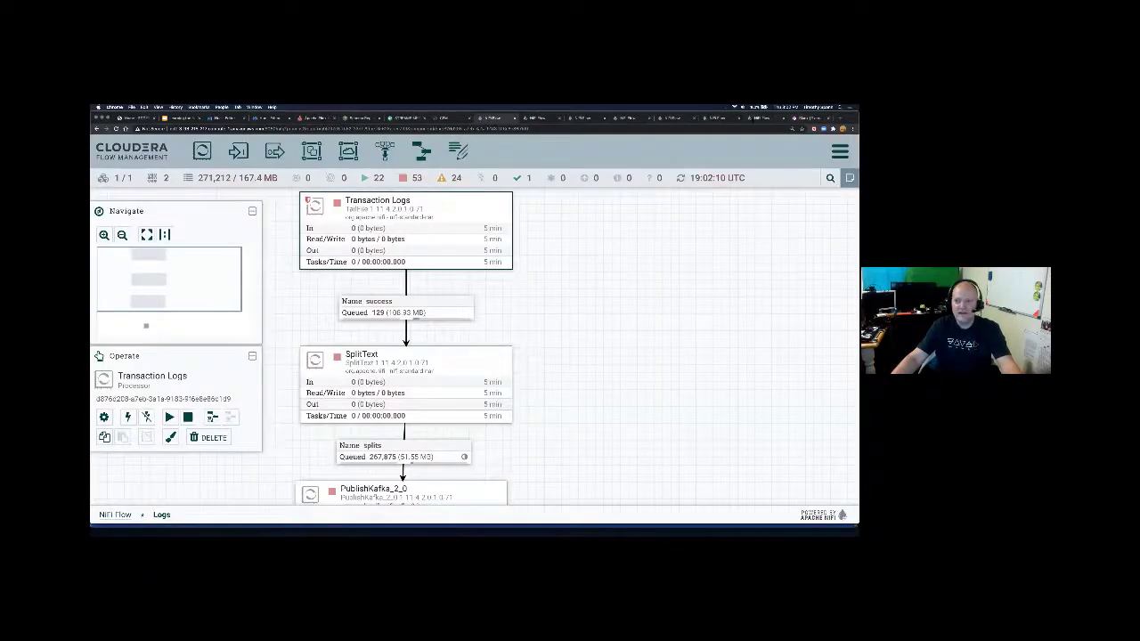
{"action": "left_click", "coordinate": [762, 117]}
{"action": "left_click", "coordinate": [713, 118]}
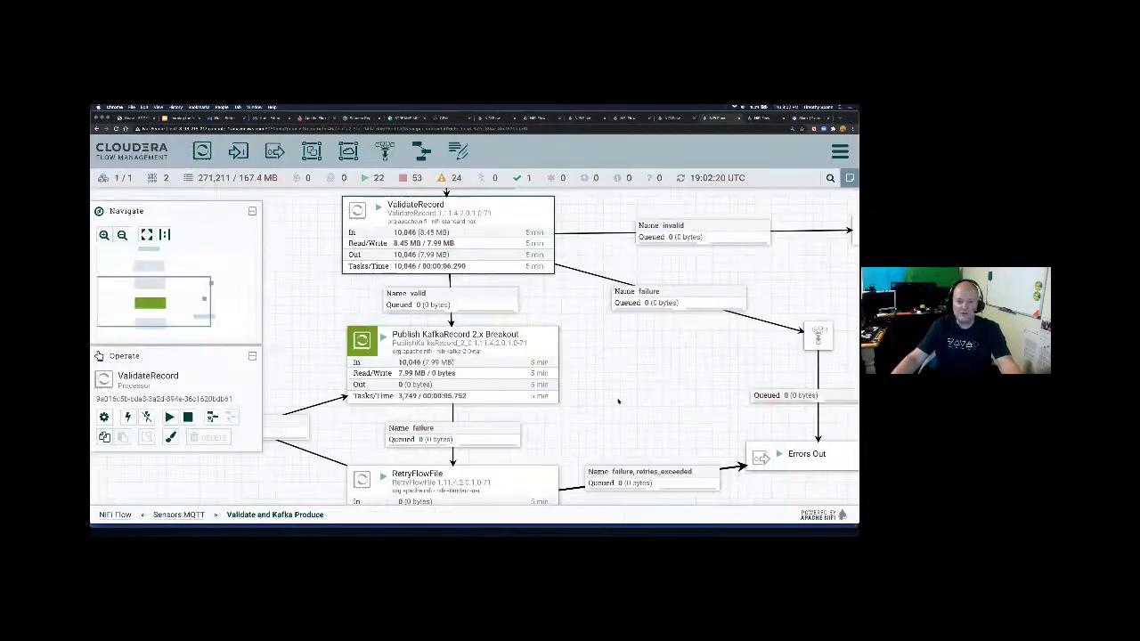
{"action": "scroll", "coordinate": [618, 403], "scroll_direction": "up", "scroll_amount": 5}
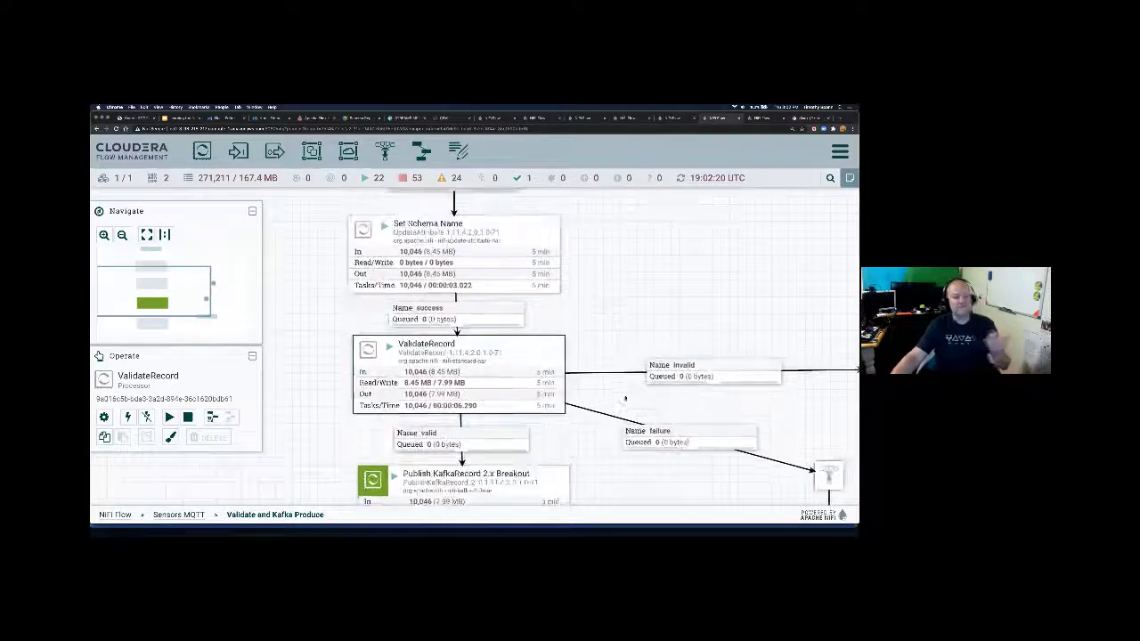
{"action": "scroll", "coordinate": [625, 400], "scroll_direction": "up", "scroll_amount": 4}
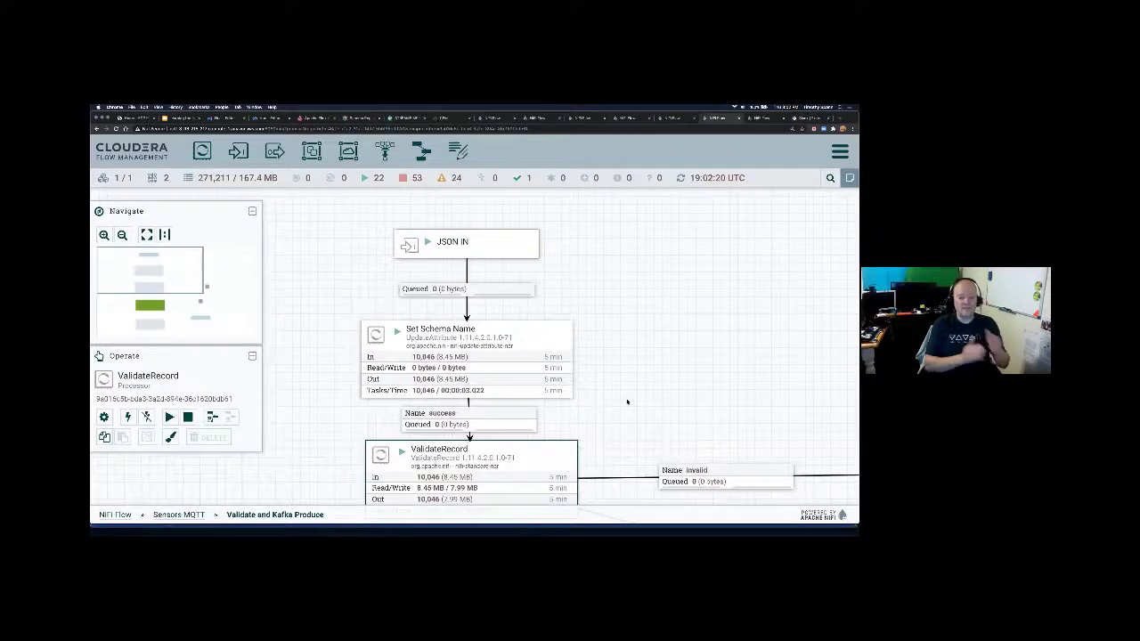
{"action": "scroll", "coordinate": [631, 399], "scroll_direction": "down", "scroll_amount": 7}
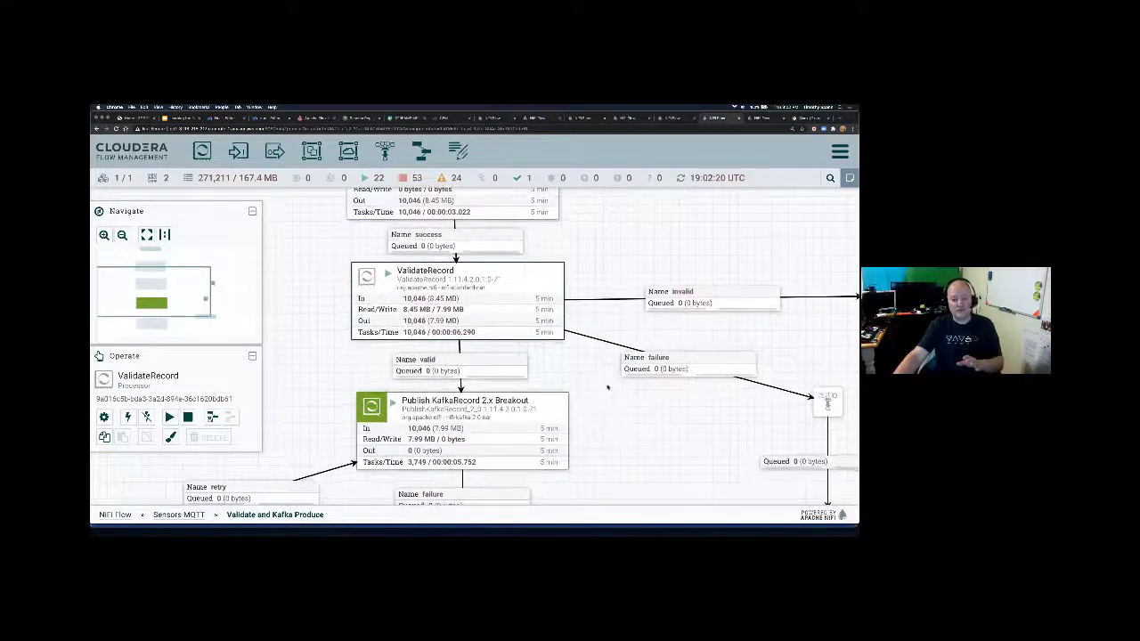
{"action": "scroll", "coordinate": [552, 365], "scroll_direction": "down", "scroll_amount": 2}
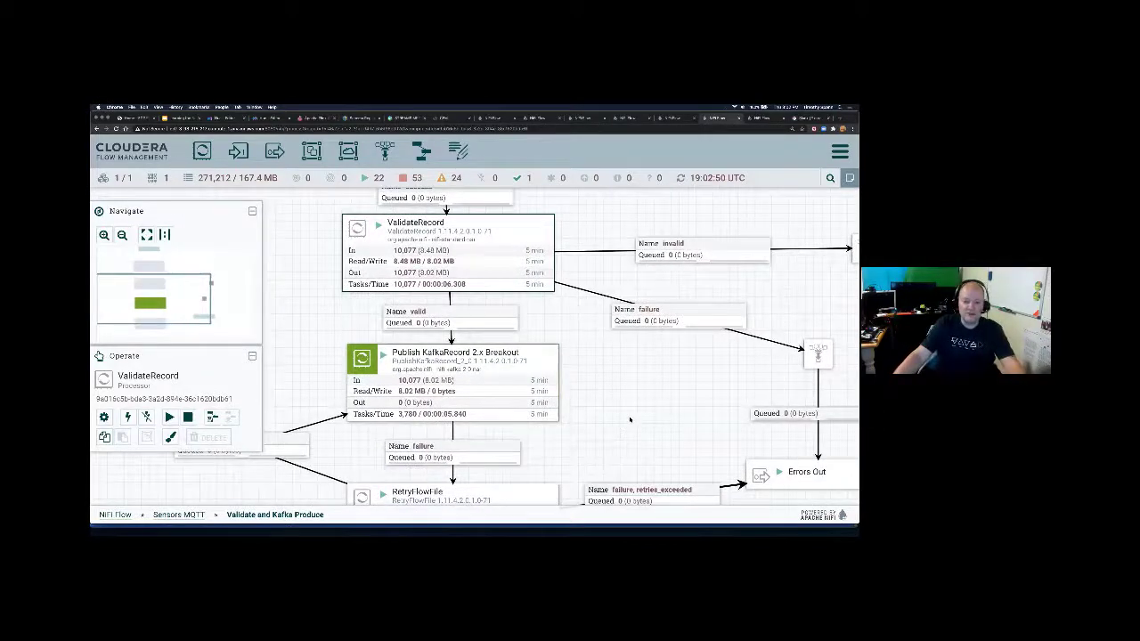
{"action": "scroll", "coordinate": [626, 426], "scroll_direction": "left", "scroll_amount": 5}
Step: Go up to the Sensors MQTT process group and examine the Write to Kudu Breakout Table processor
{"action": "left_click", "coordinate": [179, 515]}
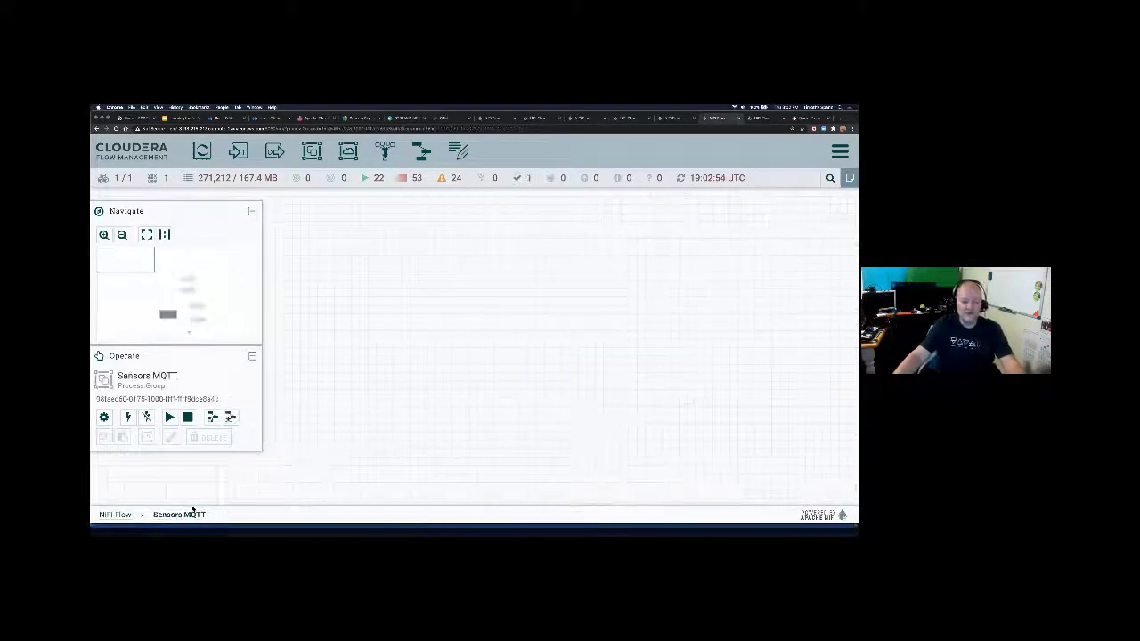
{"action": "scroll", "coordinate": [567, 390], "scroll_direction": "right", "scroll_amount": 3}
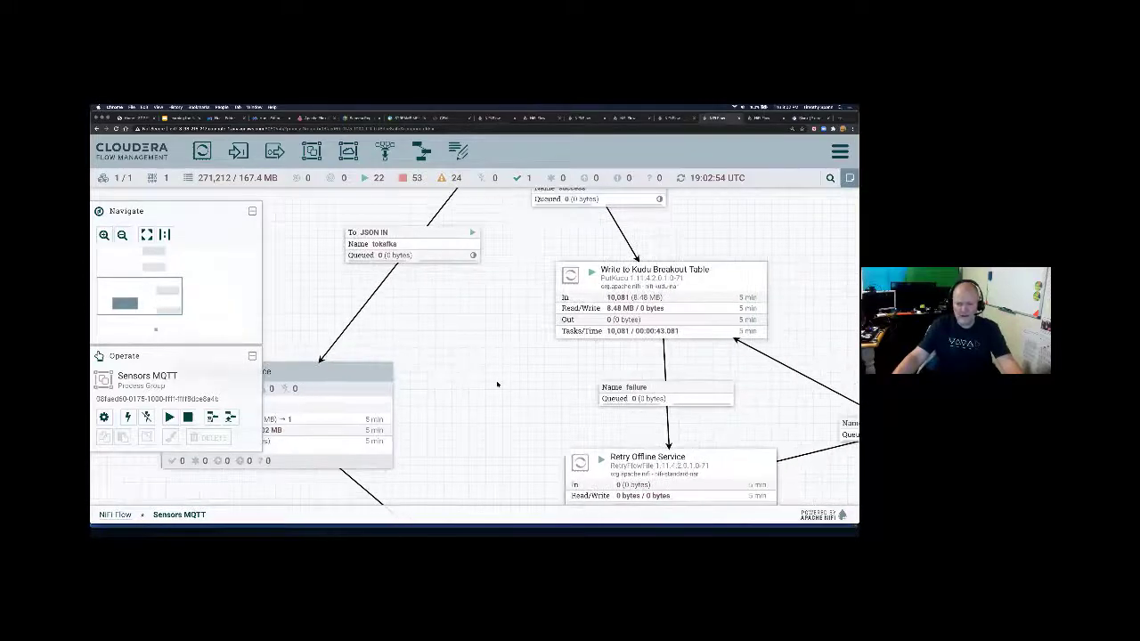
{"action": "scroll", "coordinate": [496, 386], "scroll_direction": "right", "scroll_amount": 2}
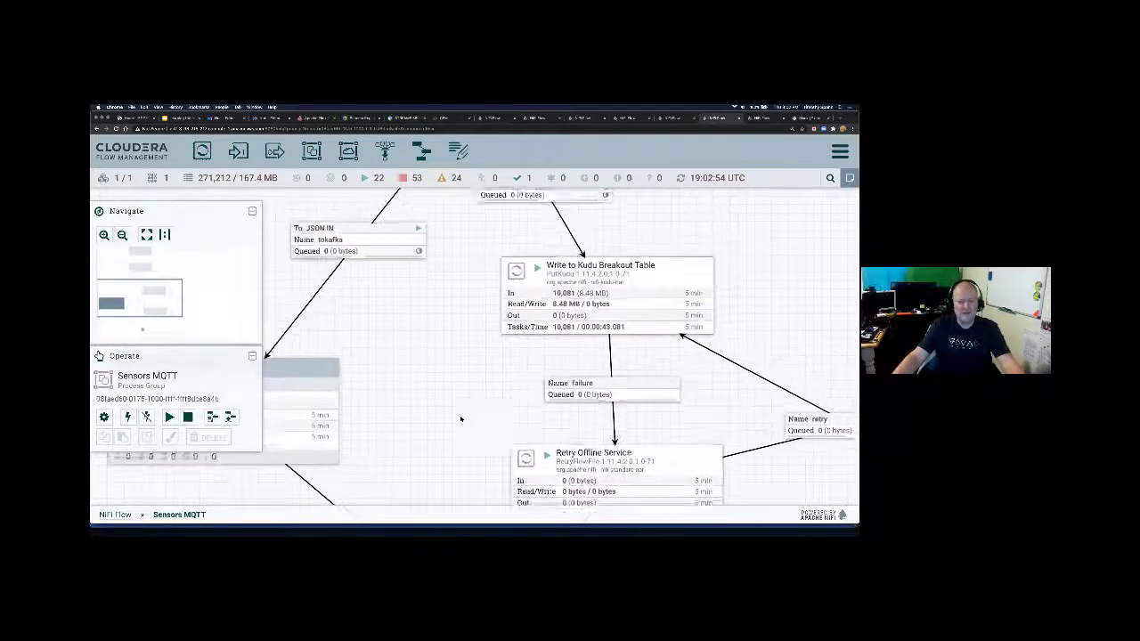
{"action": "scroll", "coordinate": [469, 397], "scroll_direction": "right", "scroll_amount": 5}
{"action": "scroll", "coordinate": [469, 397], "scroll_direction": "up", "scroll_amount": 2}
Step: Search the processors available to add for "mongo", "sql", "s3" and "azure", and close the list without adding any
{"action": "left_click_drag", "start_coordinate": [202, 159], "coordinate": [657, 345]}
{"action": "type", "text": "mong"}
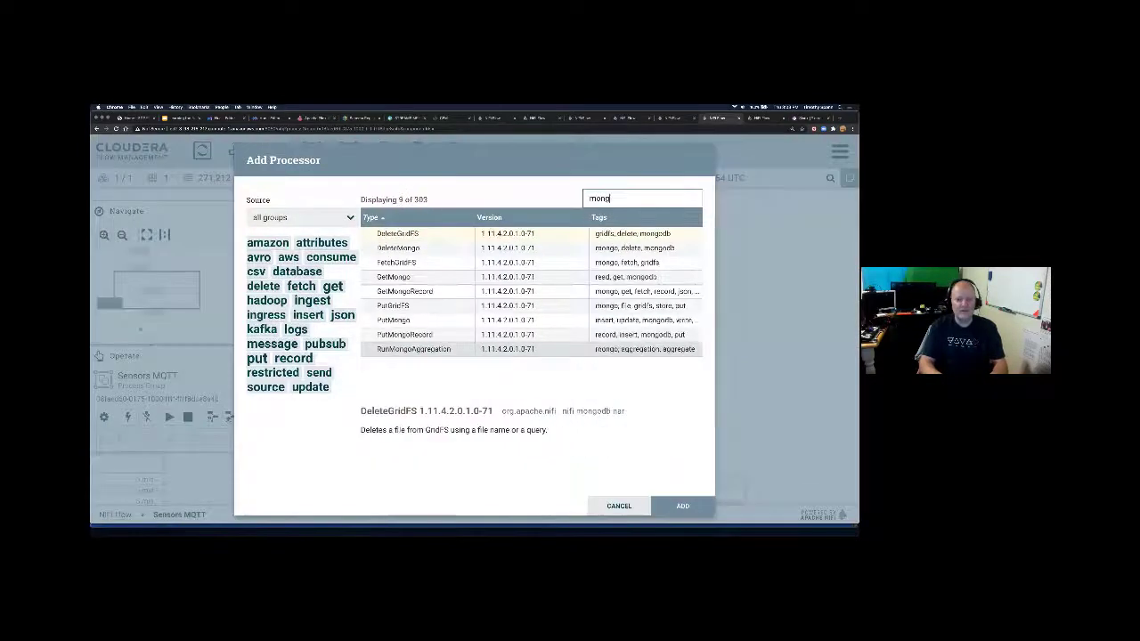
{"action": "type", "text": "o"}
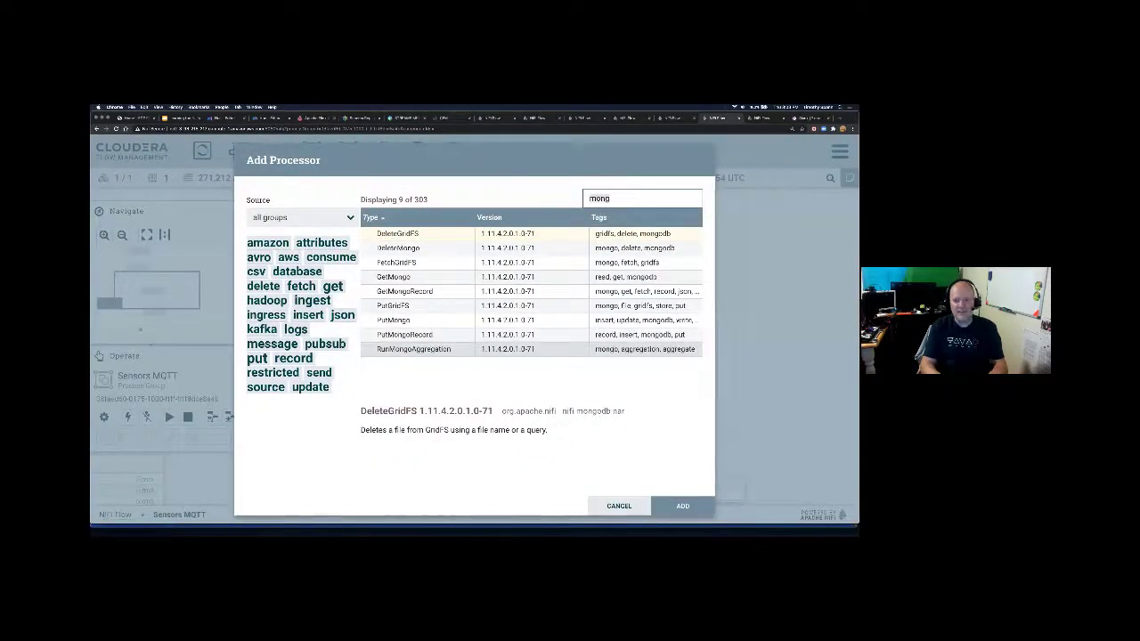
{"action": "key", "text": "ctrl+a"}
{"action": "type", "text": "sql"}
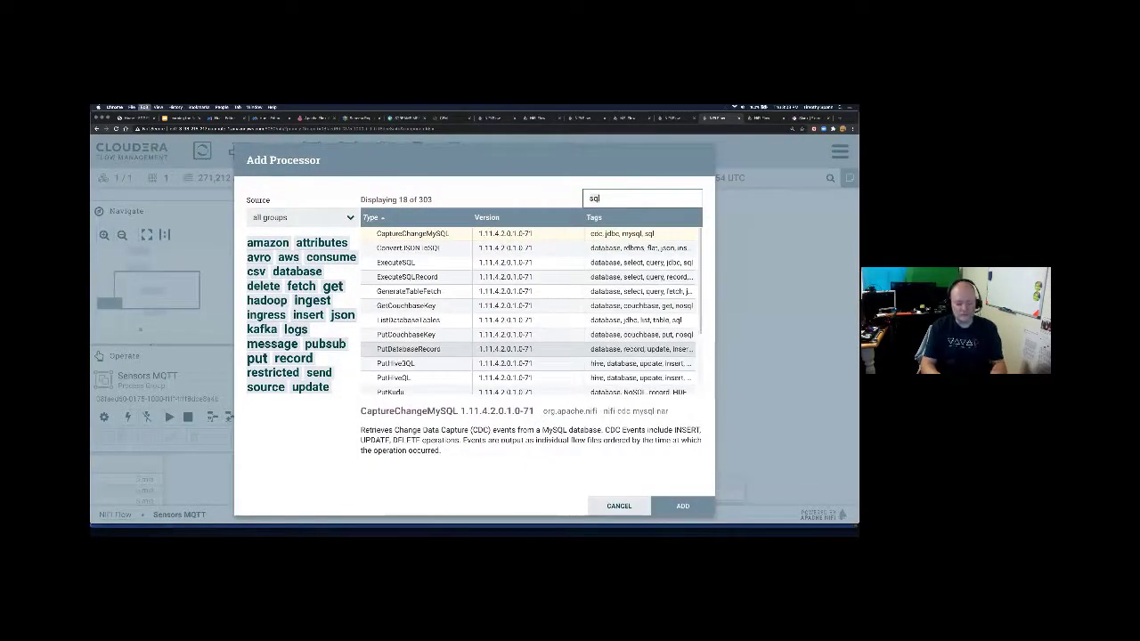
{"action": "key", "text": "BackSpace"}
{"action": "key", "text": "BackSpace"}
{"action": "type", "text": "3"}
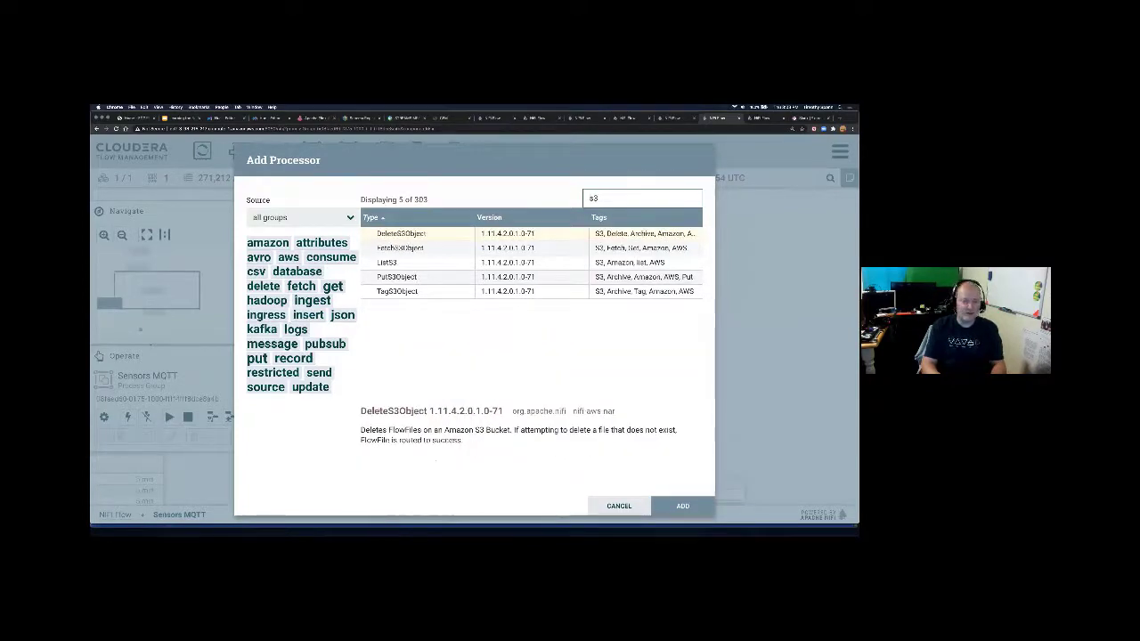
{"action": "key", "text": "BackSpace"}
{"action": "key", "text": "BackSpace"}
{"action": "type", "text": "azure"}
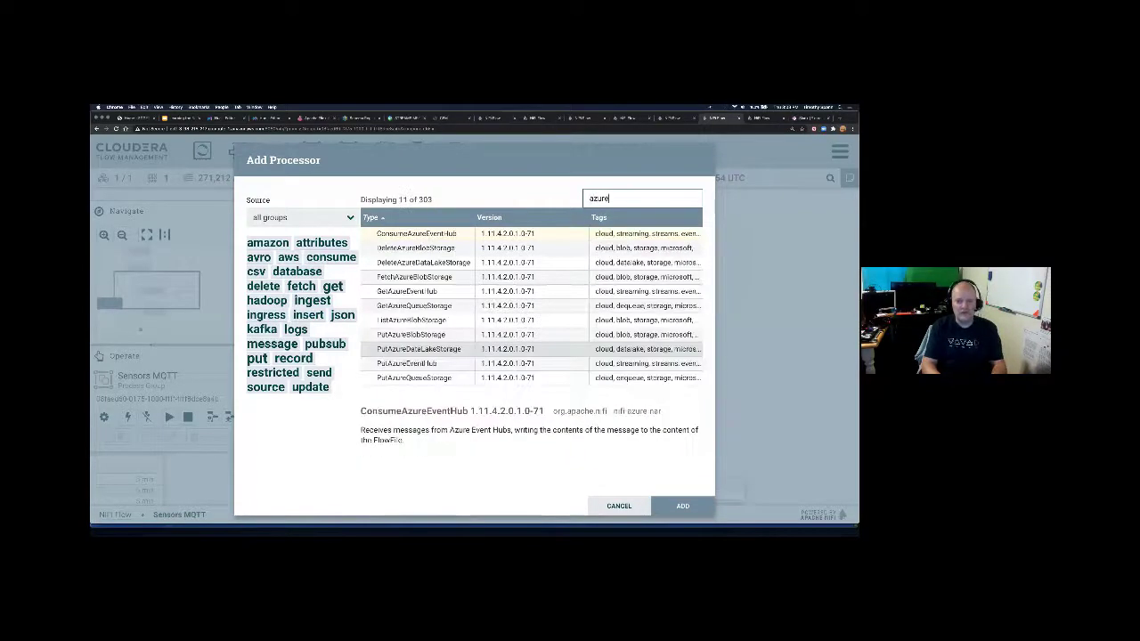
{"action": "key", "text": "Escape"}
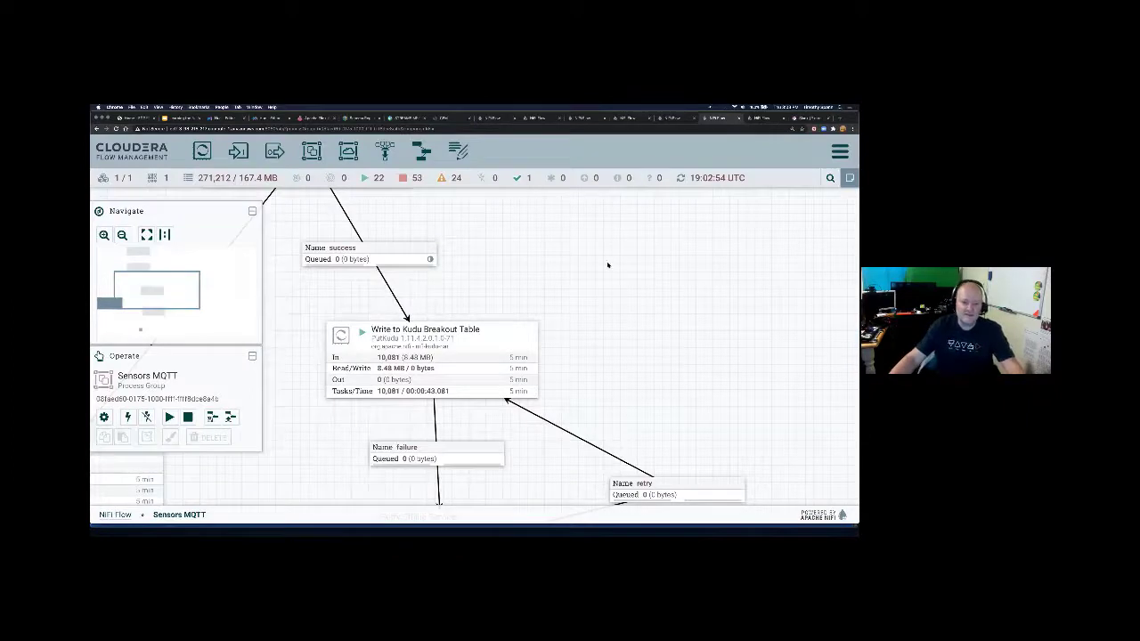
Step: Review the schema set processor's branches to Kafka and Kudu, and switch to the Thermal RPI4 flow
{"action": "left_click_drag", "start_coordinate": [609, 266], "coordinate": [662, 339]}
{"action": "left_click_drag", "start_coordinate": [422, 366], "coordinate": [613, 406]}
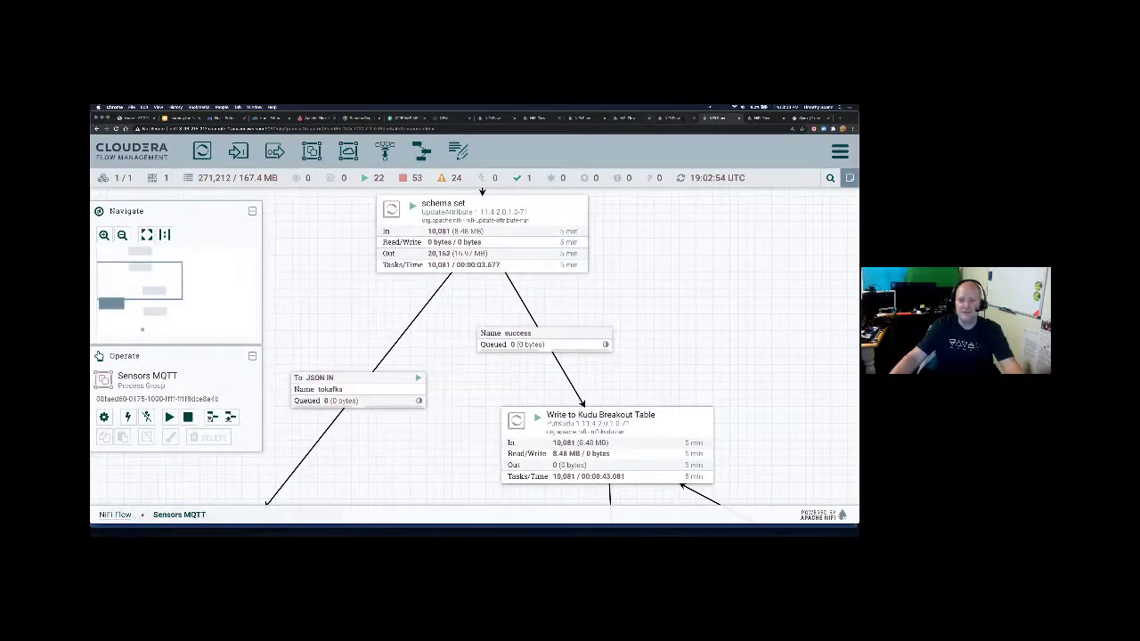
{"action": "key", "text": "ctrl+shift+Tab"}
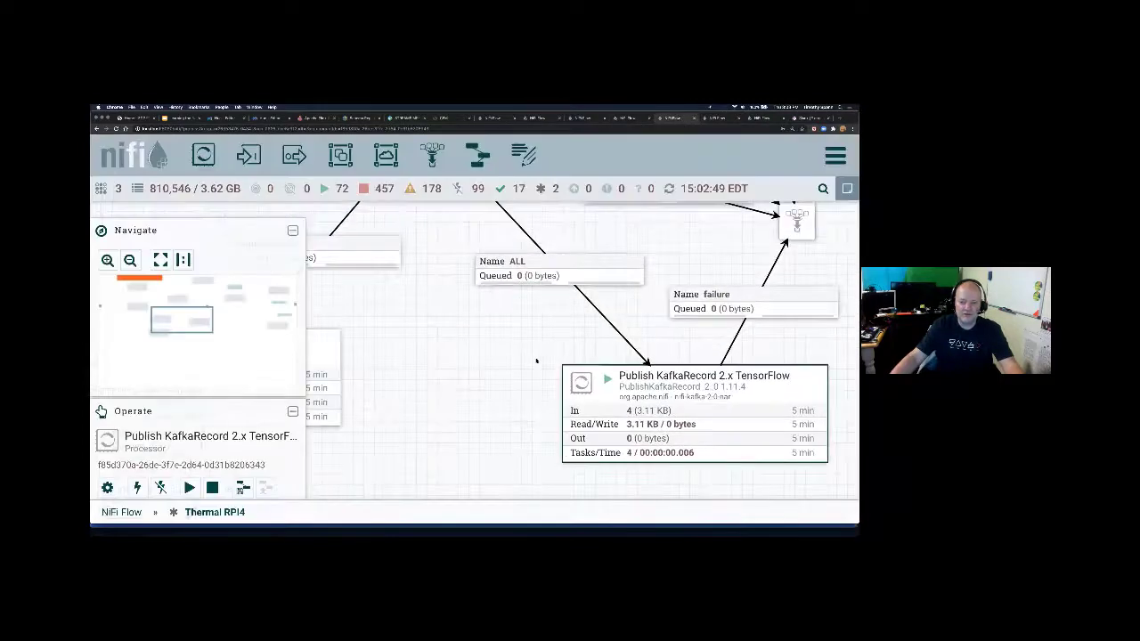